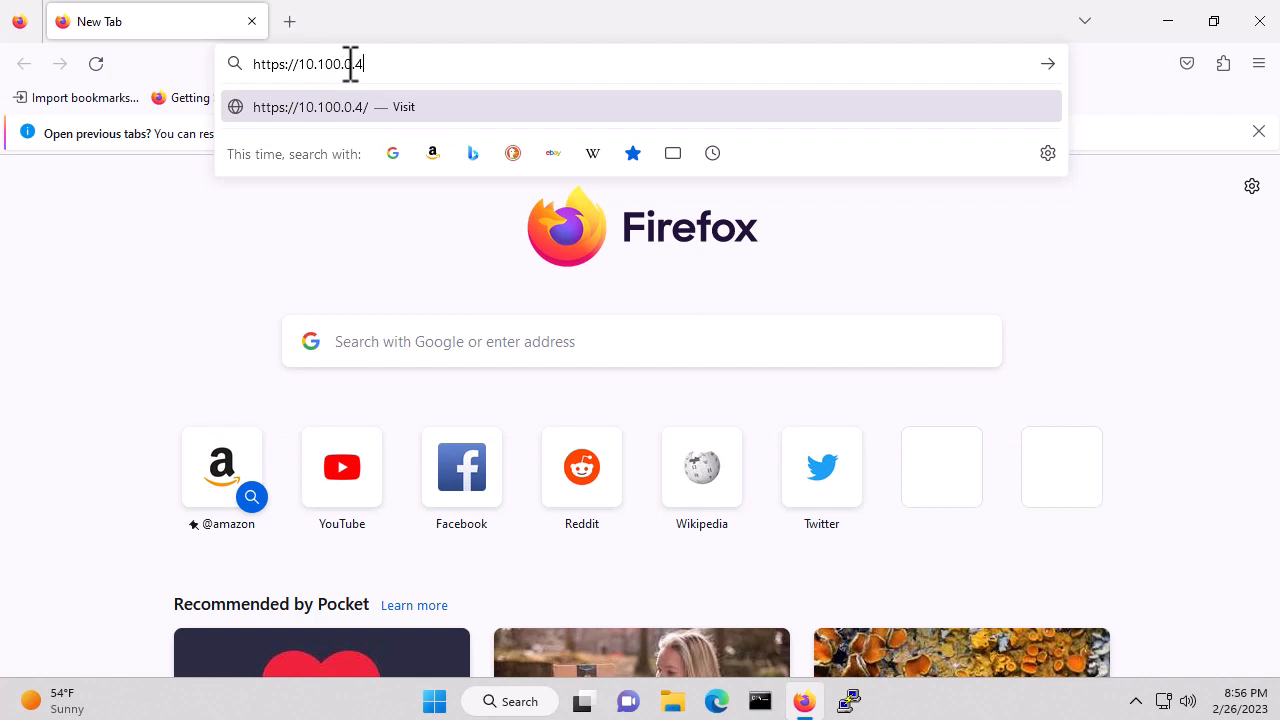
Log in to the LabVM01 ESXi host as root with its password and decline Firefox's save prompt
{"action": "key", "text": "Return"}
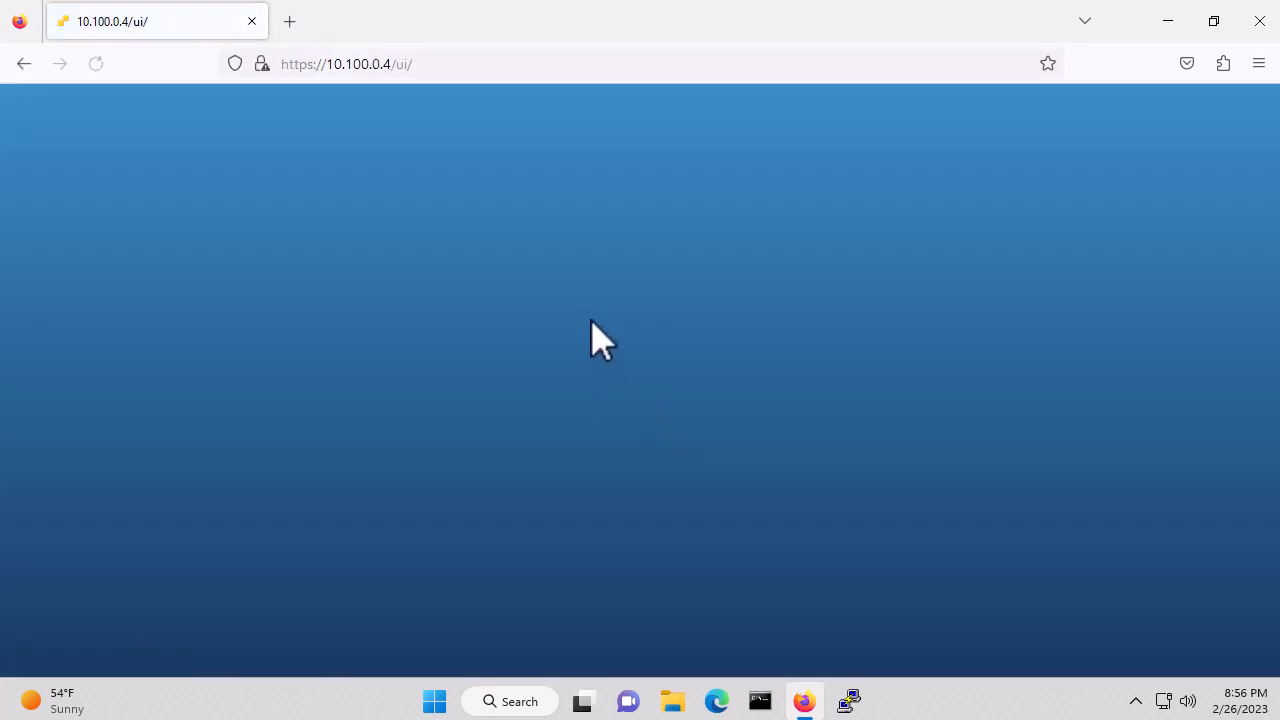
{"action": "left_click", "coordinate": [235, 428]}
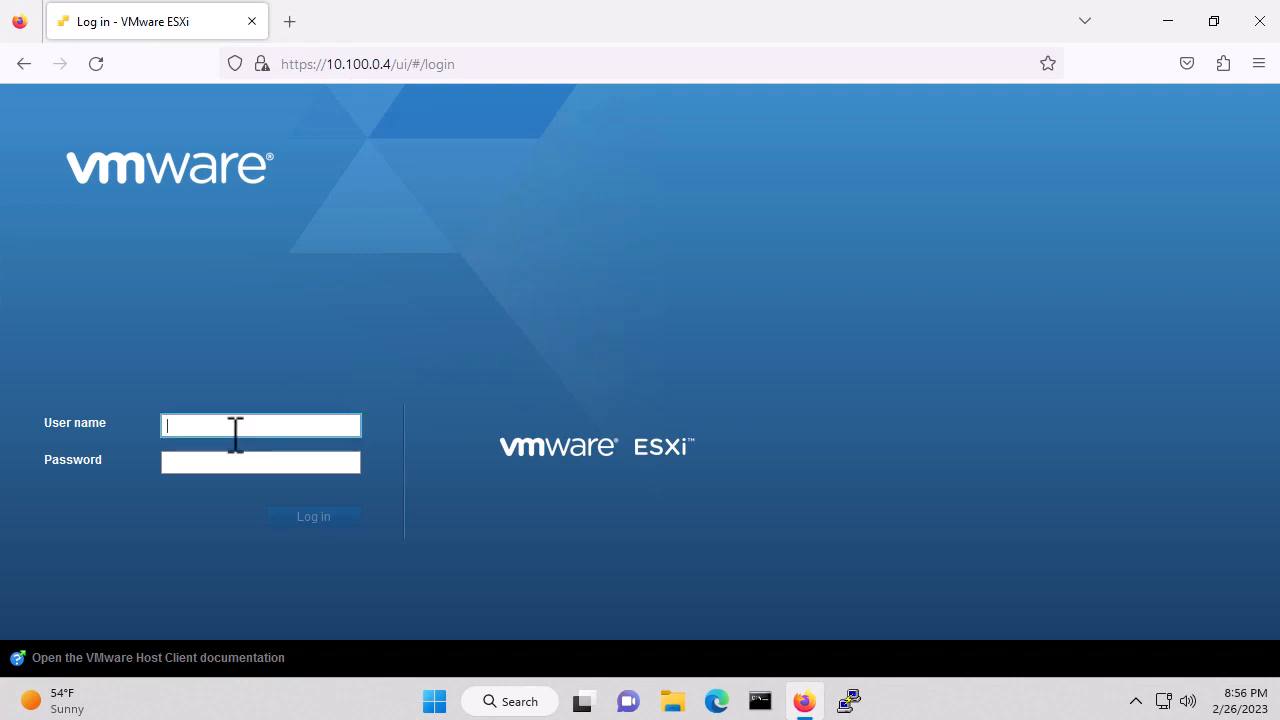
{"action": "type", "text": "root"}
{"action": "key", "text": "Tab"}
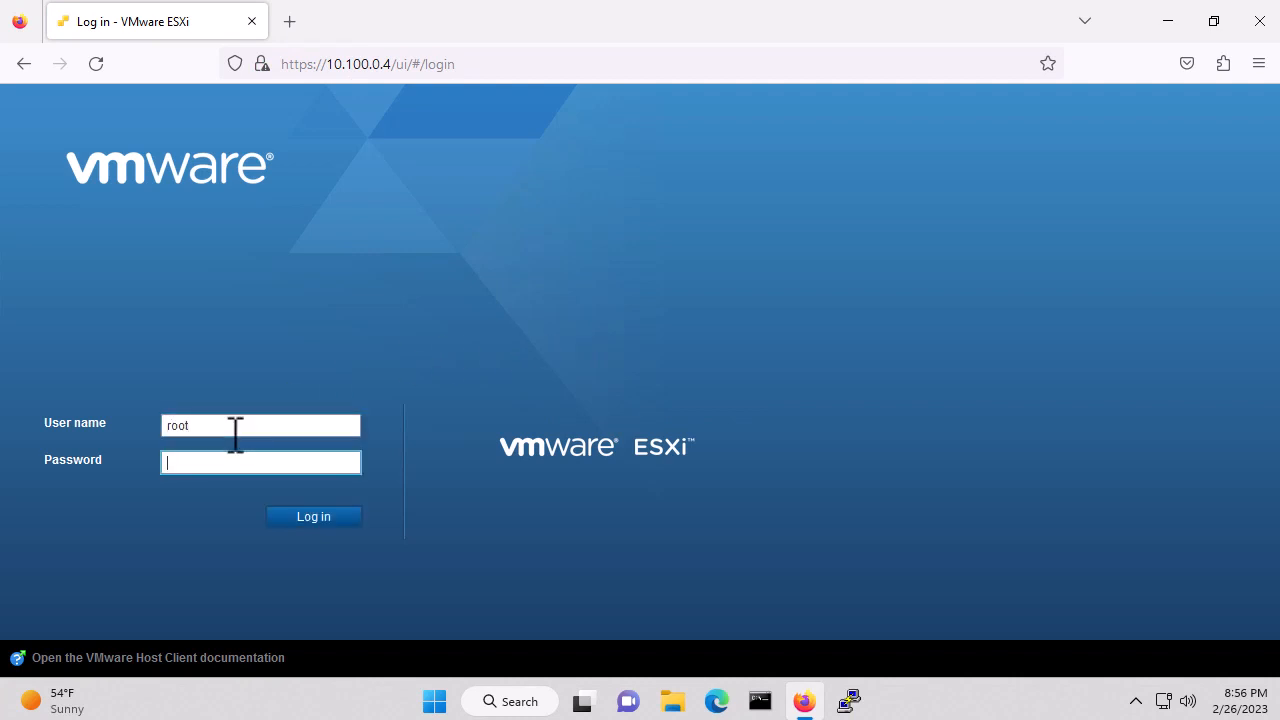
{"action": "type", "text": "•"}
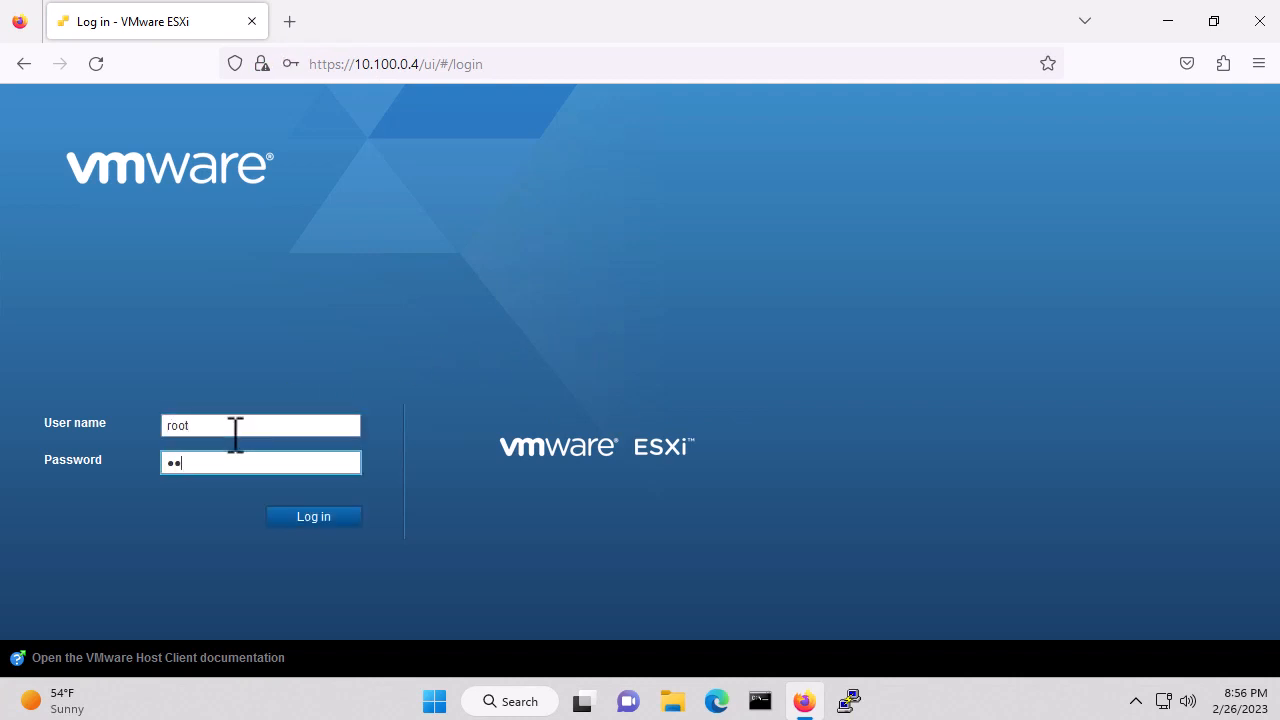
{"action": "type", "text": "••••••••"}
{"action": "key", "text": "Return"}
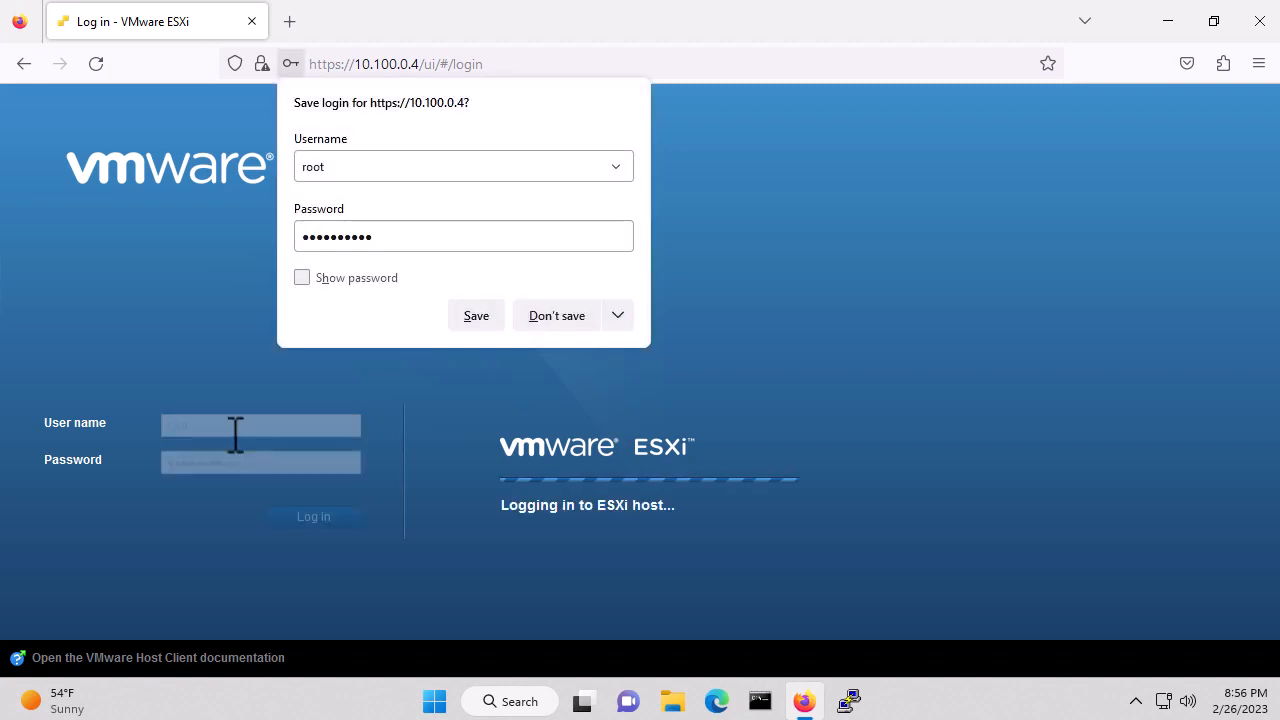
{"action": "left_click", "coordinate": [560, 318]}
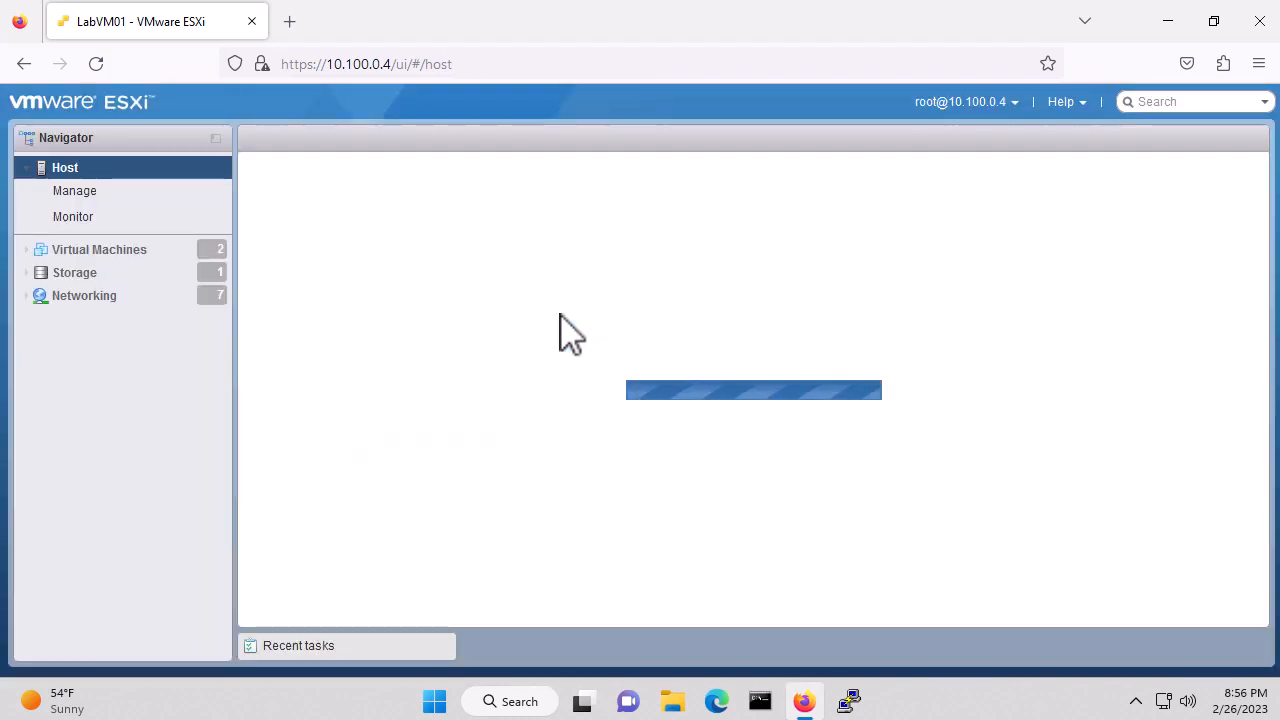
Open the Virtual Machines list and select LabDC01 to see its 2 CPUs and 4 GB memory
{"action": "left_click", "coordinate": [137, 262]}
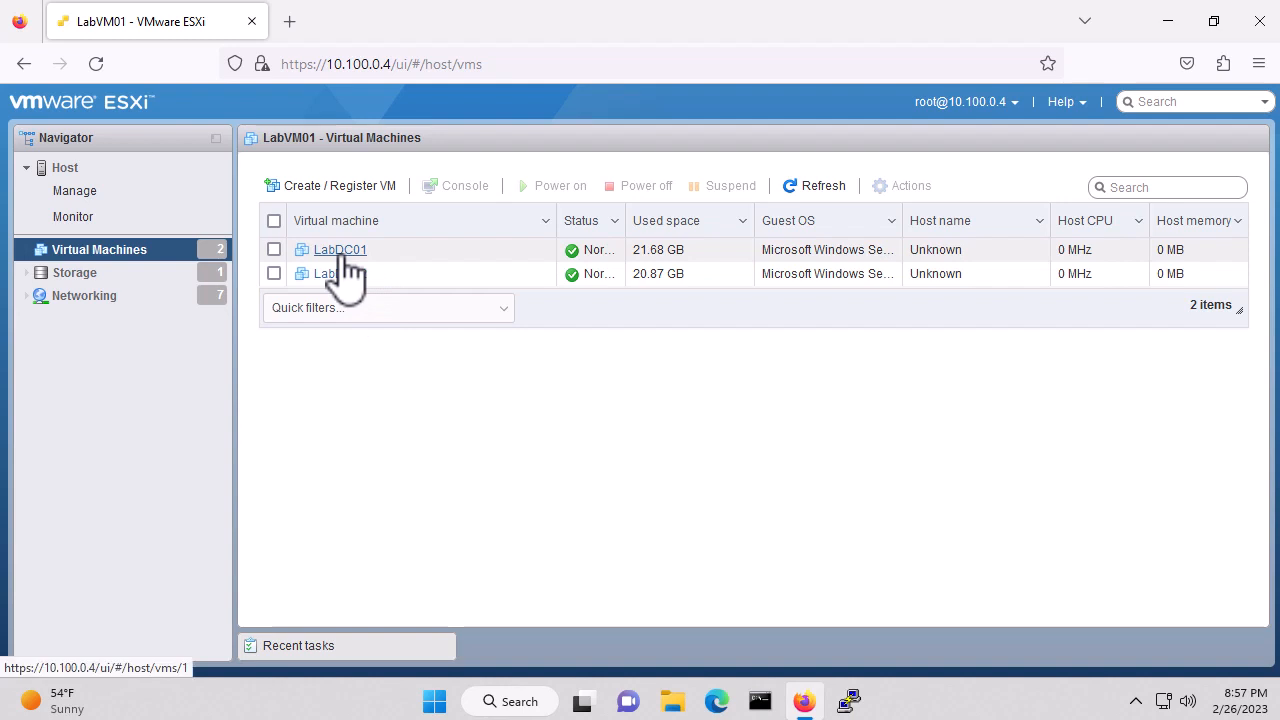
{"action": "left_click", "coordinate": [391, 254]}
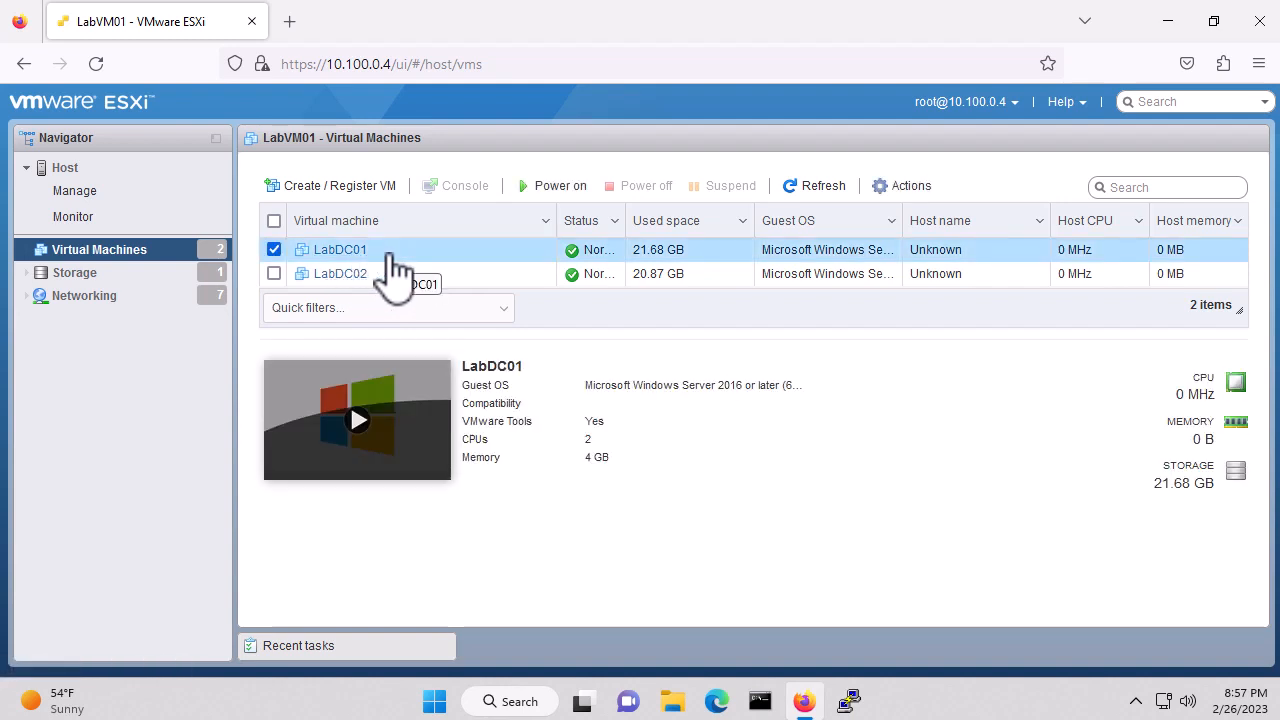
Create a LabDC01 snapshot titled 'Snapshot before Domain Controller' from its Snapshots menu
{"action": "right_click", "coordinate": [391, 258]}
{"action": "mouse_move", "coordinate": [507, 240]}
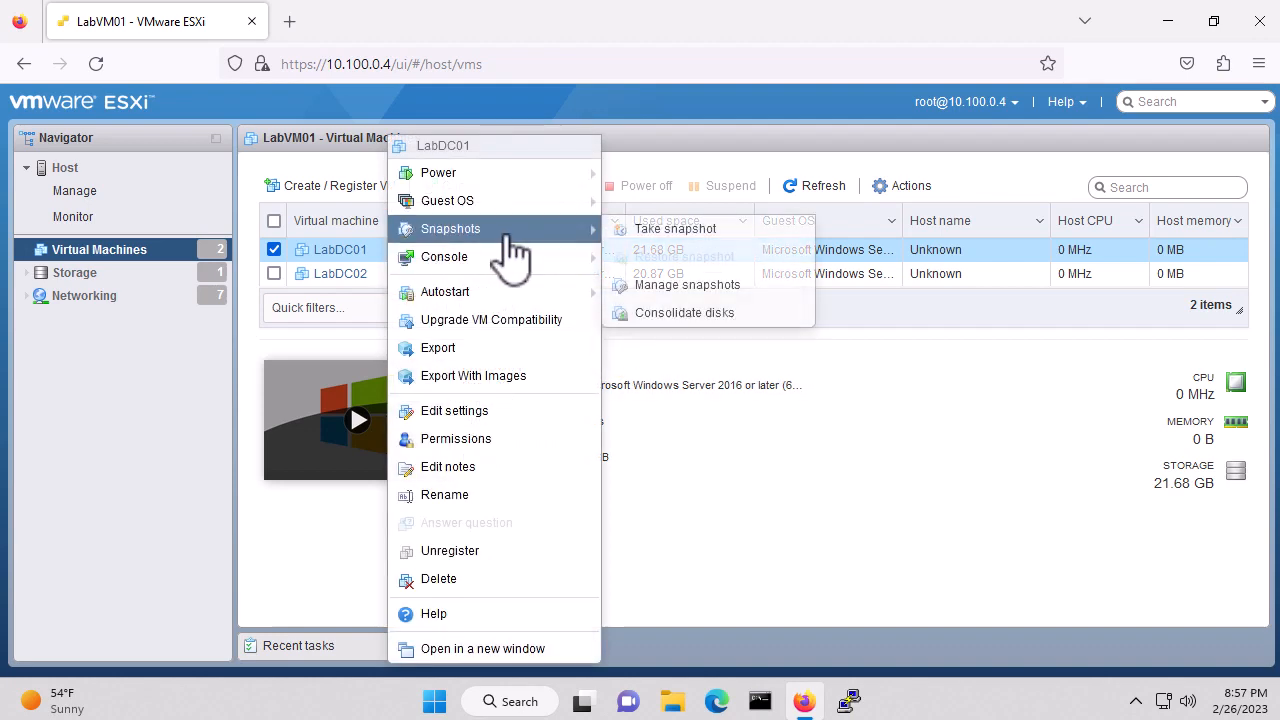
{"action": "left_click", "coordinate": [690, 230]}
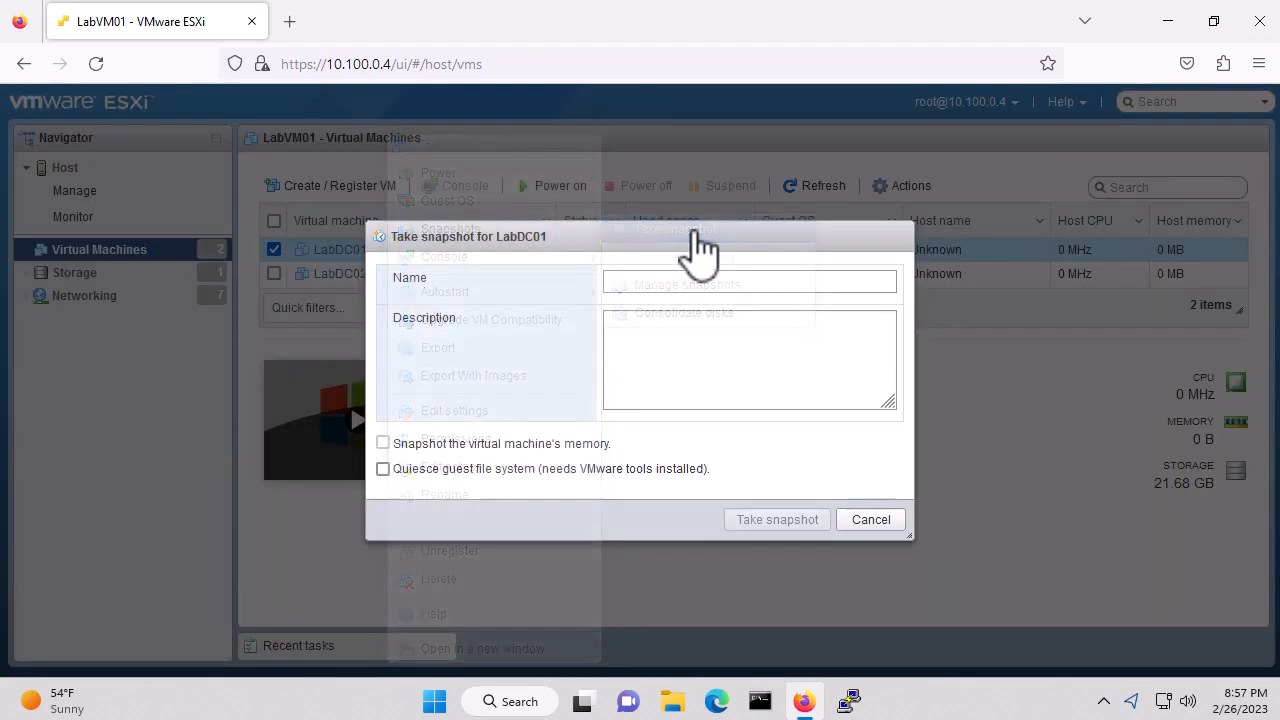
{"action": "left_click", "coordinate": [647, 283]}
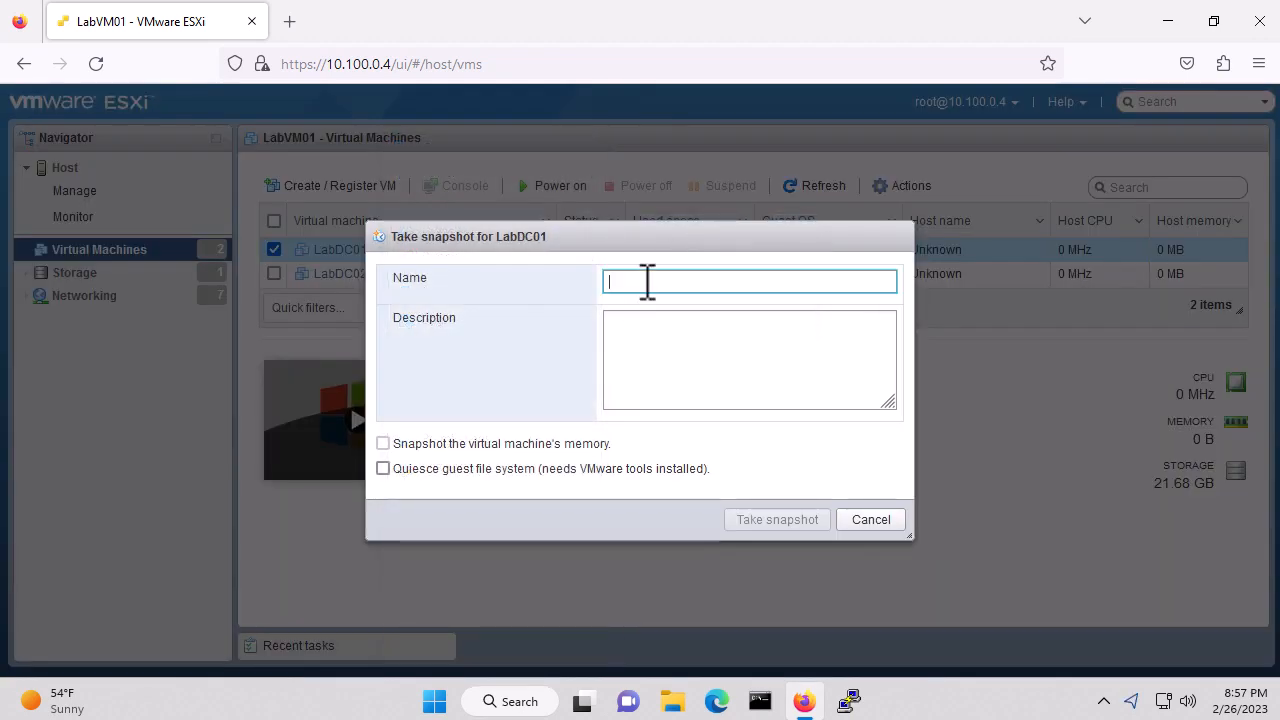
{"action": "type", "text": "Snap"}
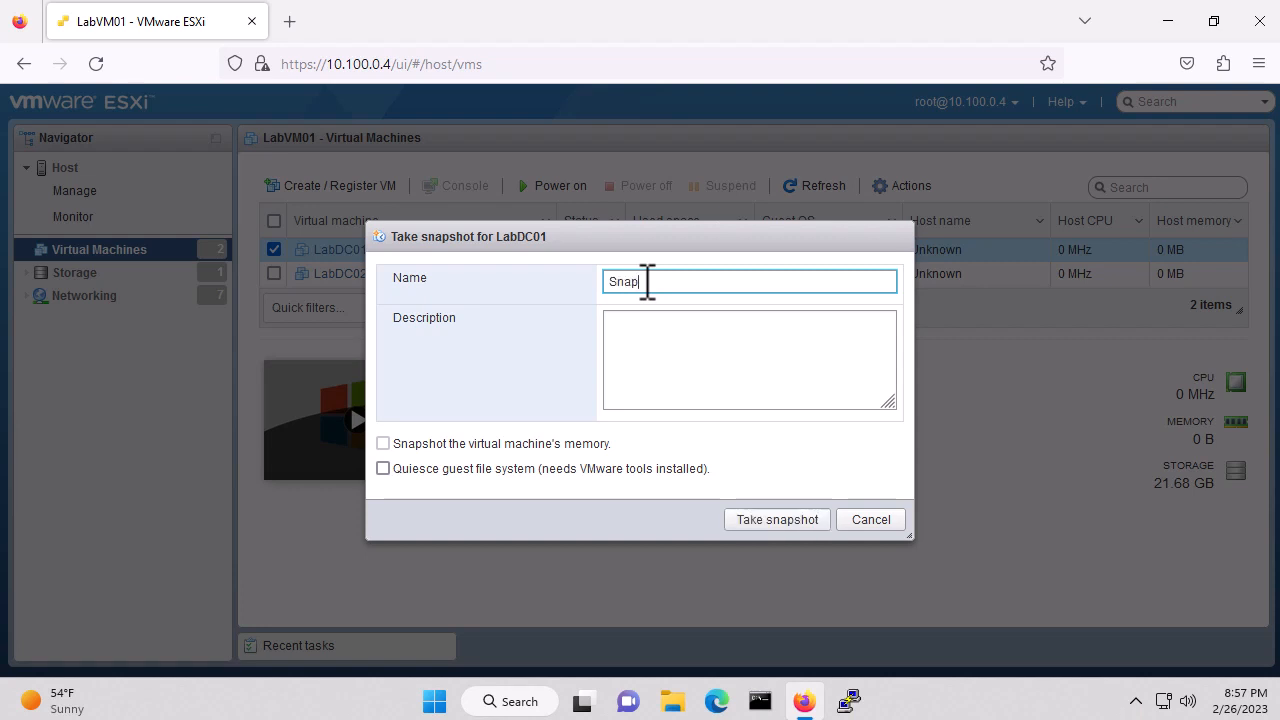
{"action": "type", "text": "shot before Domain Contro"}
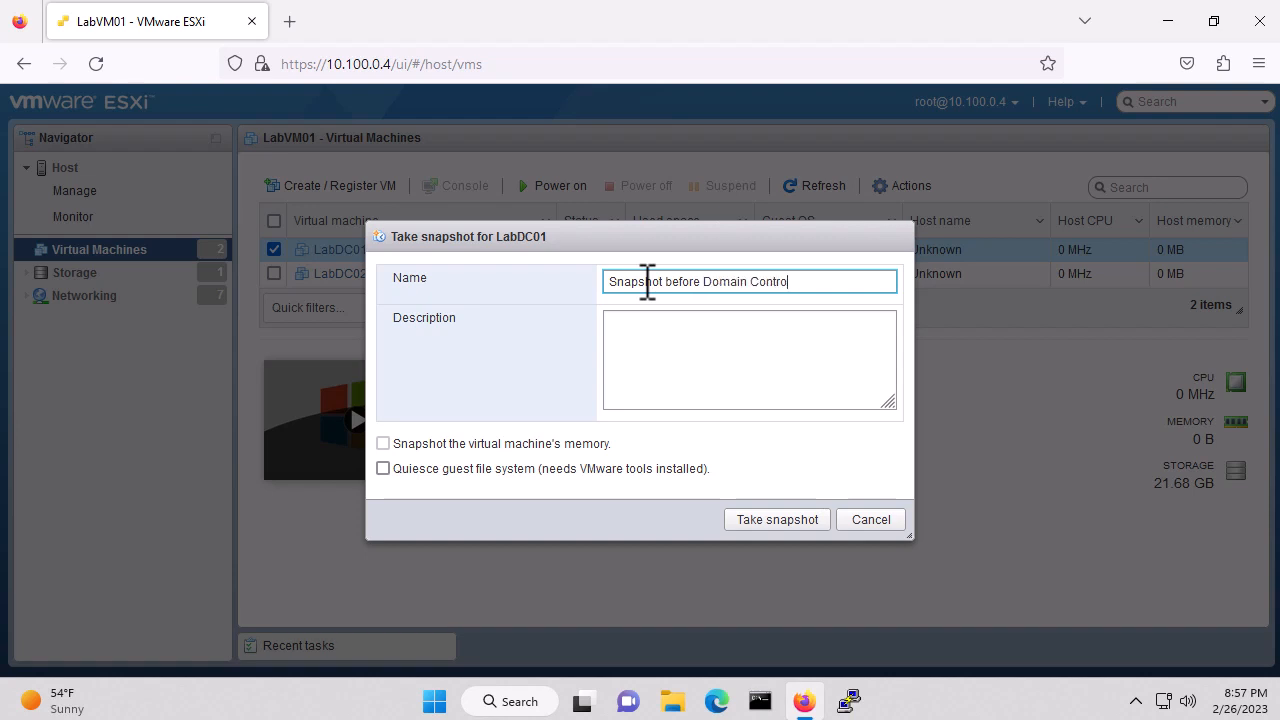
{"action": "type", "text": "ller"}
{"action": "left_click", "coordinate": [777, 521]}
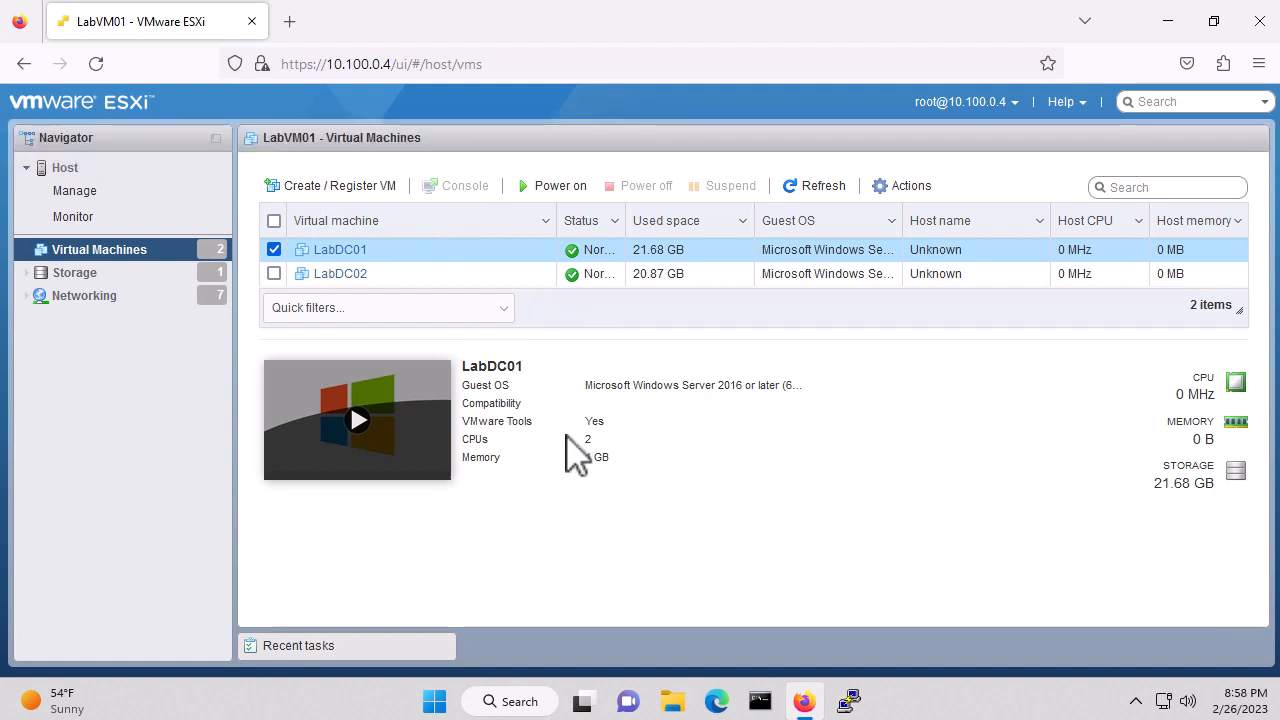
Power on LabDC01 and LabDC02, then reselect LabDC01 and show its Console options
{"action": "left_click", "coordinate": [422, 273]}
{"action": "left_click", "coordinate": [421, 252]}
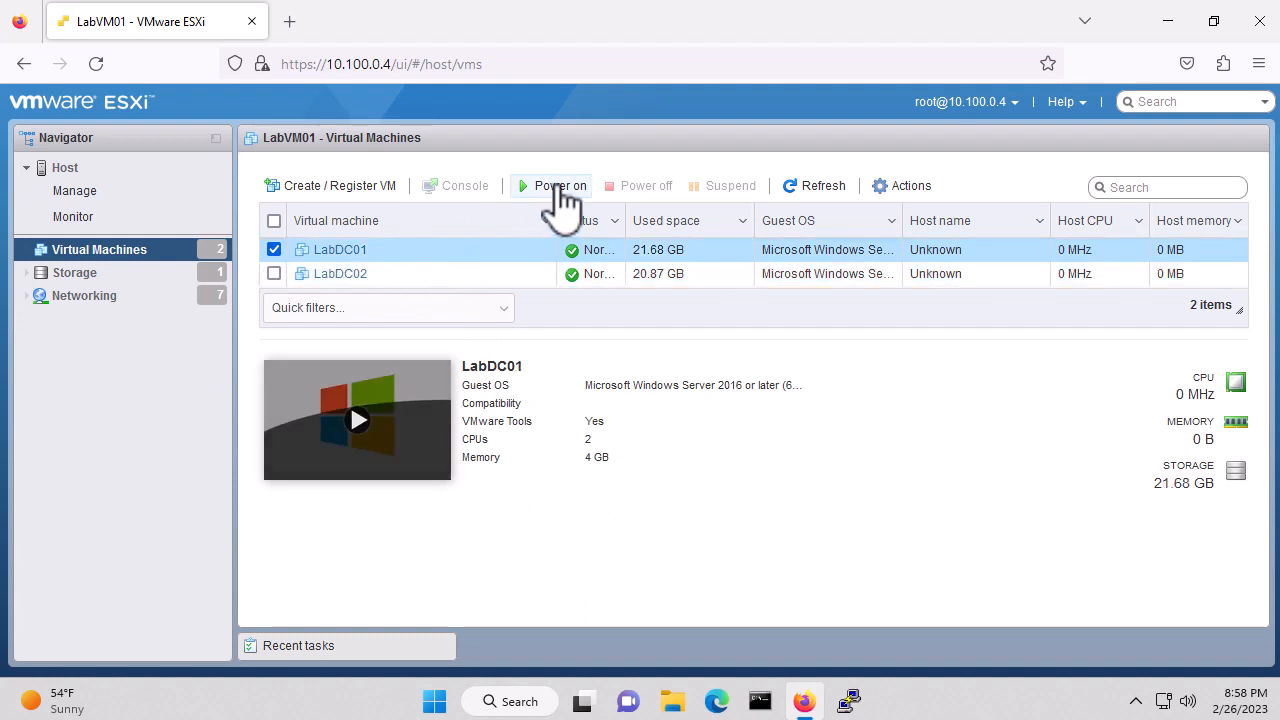
{"action": "left_click", "coordinate": [563, 188]}
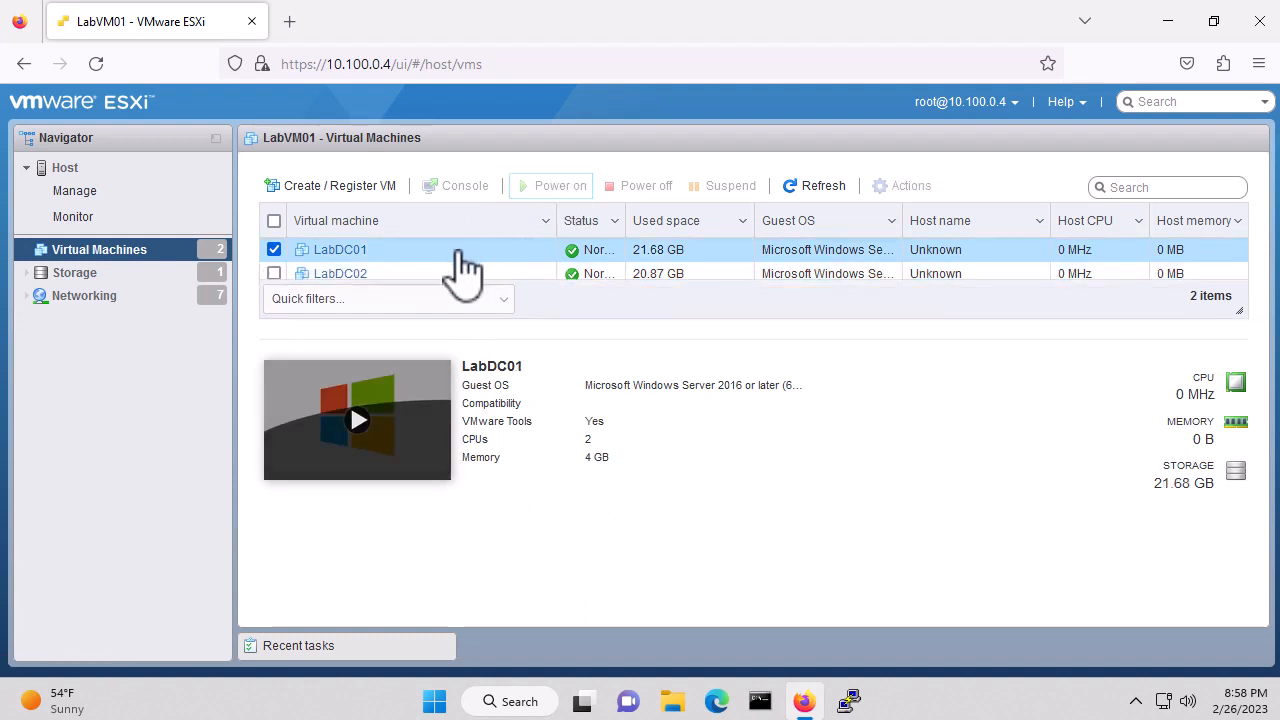
{"action": "left_click", "coordinate": [410, 274]}
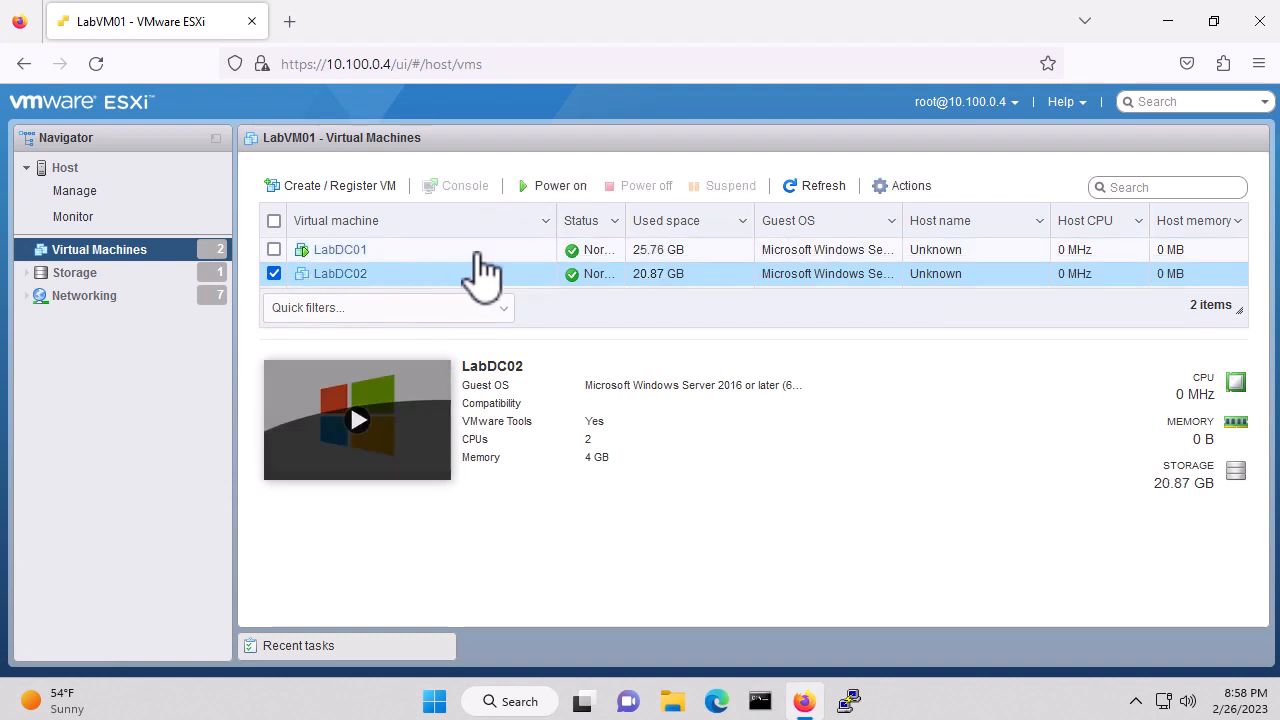
{"action": "left_click", "coordinate": [561, 187]}
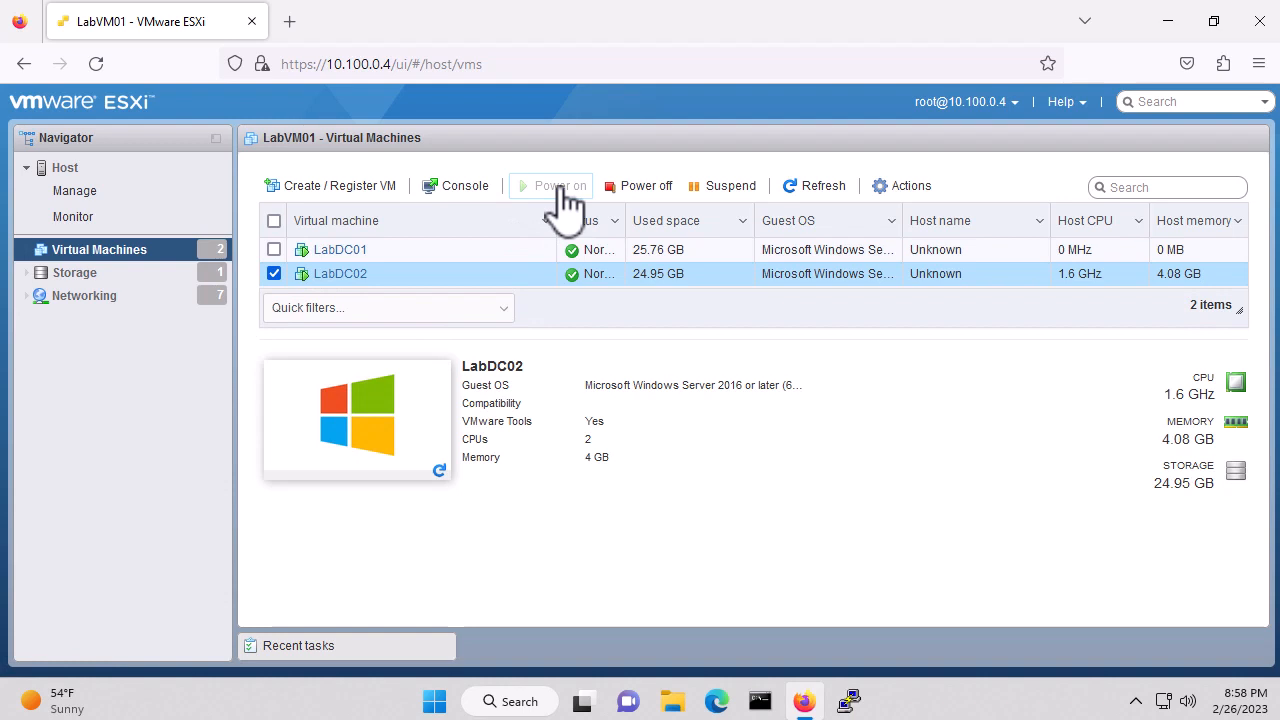
{"action": "left_click", "coordinate": [420, 254]}
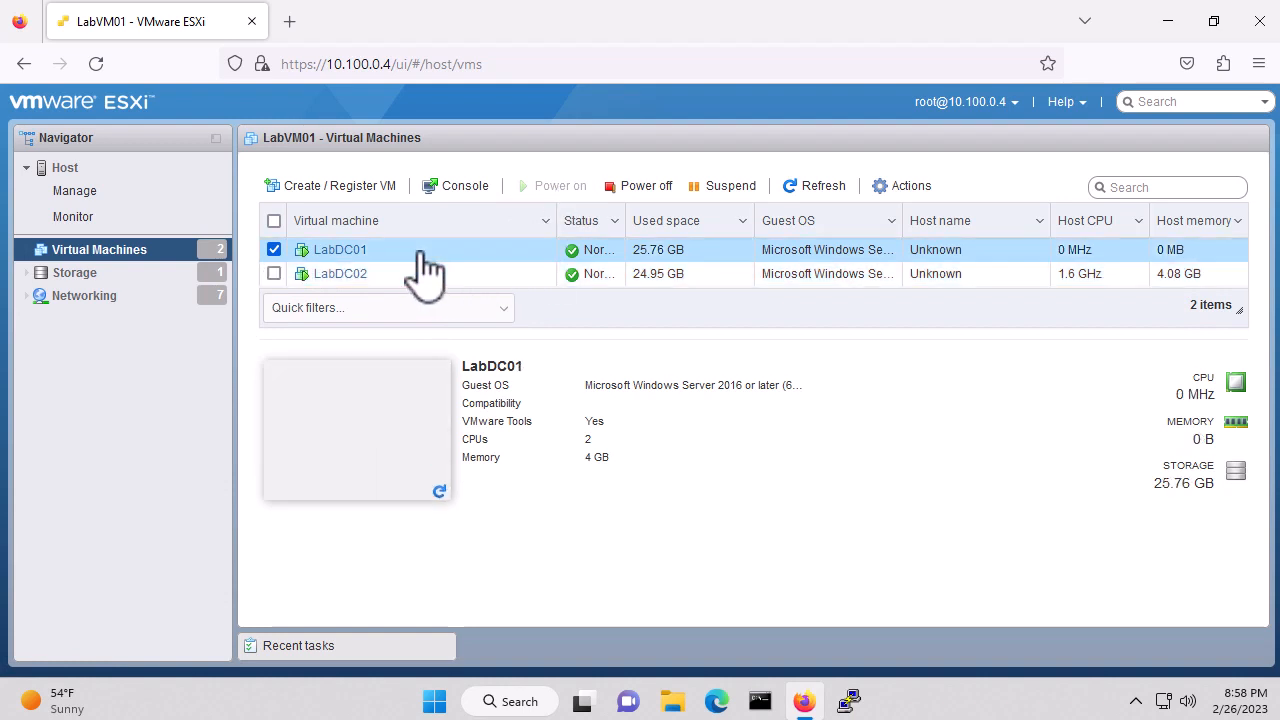
{"action": "left_click", "coordinate": [456, 190]}
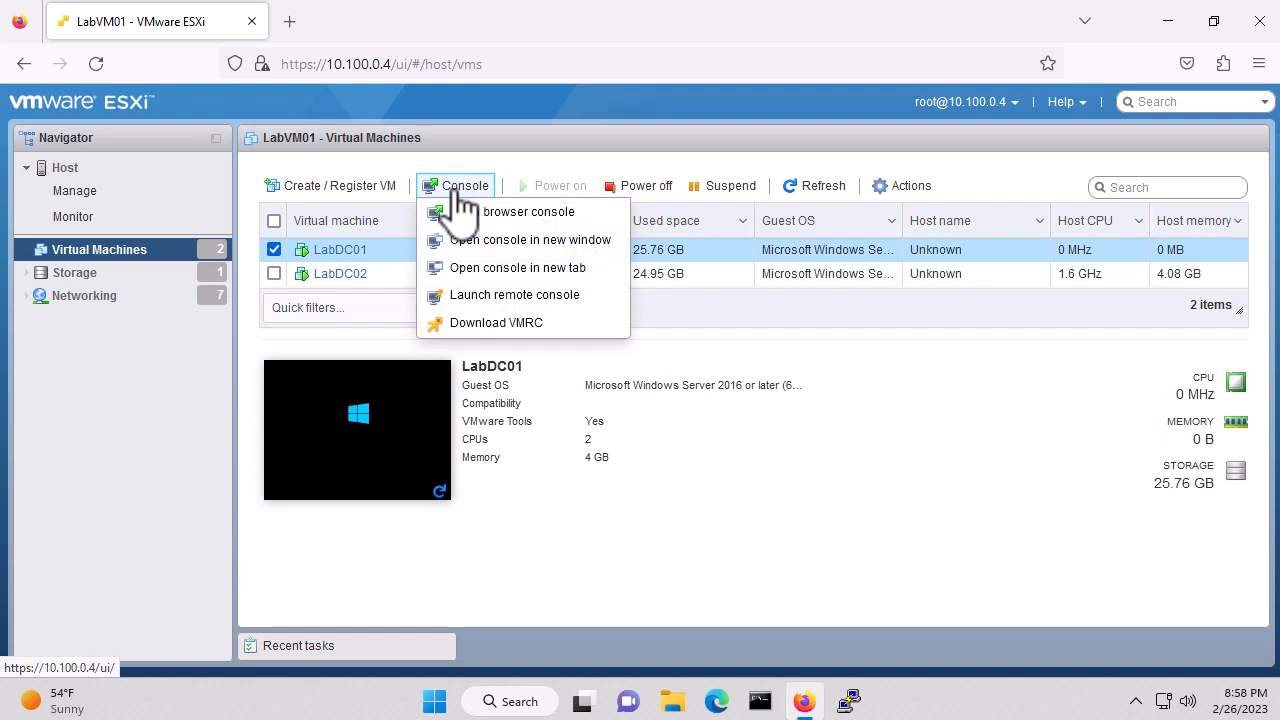
Launch LabDC01 in VMware Remote Console, always allowing the host, and maximize the window
{"action": "left_click", "coordinate": [581, 298]}
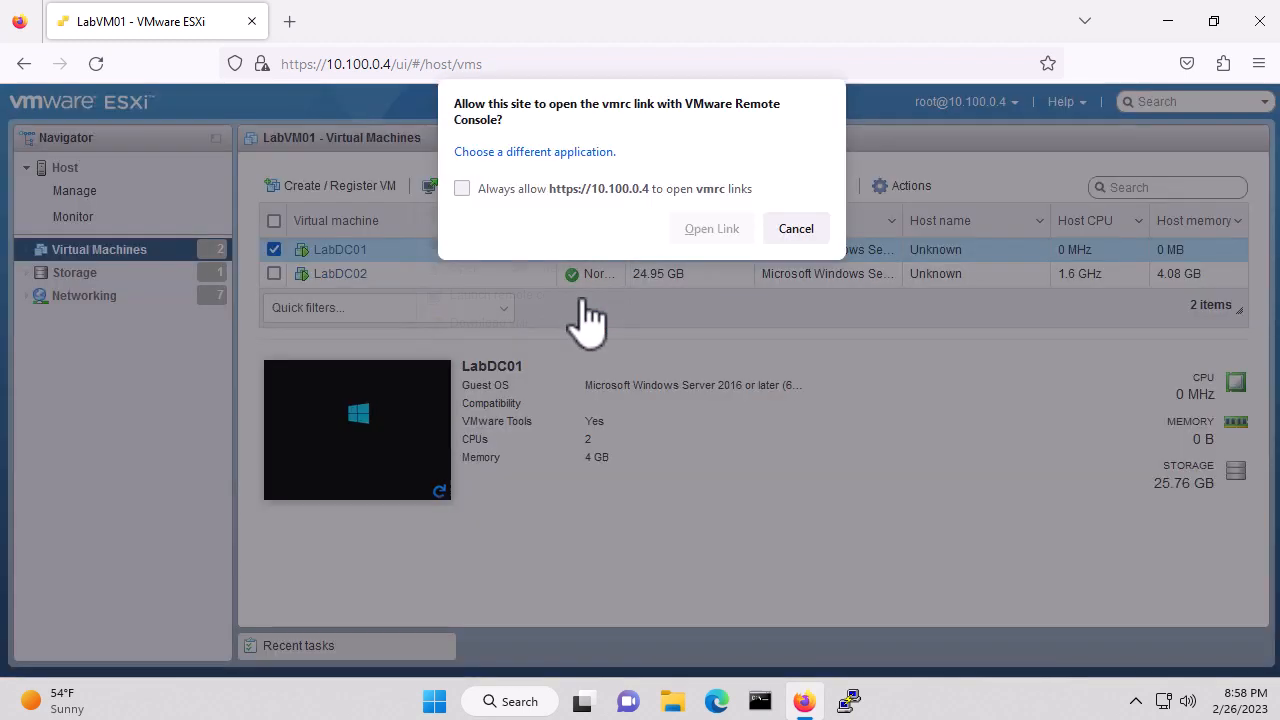
{"action": "left_click", "coordinate": [462, 189]}
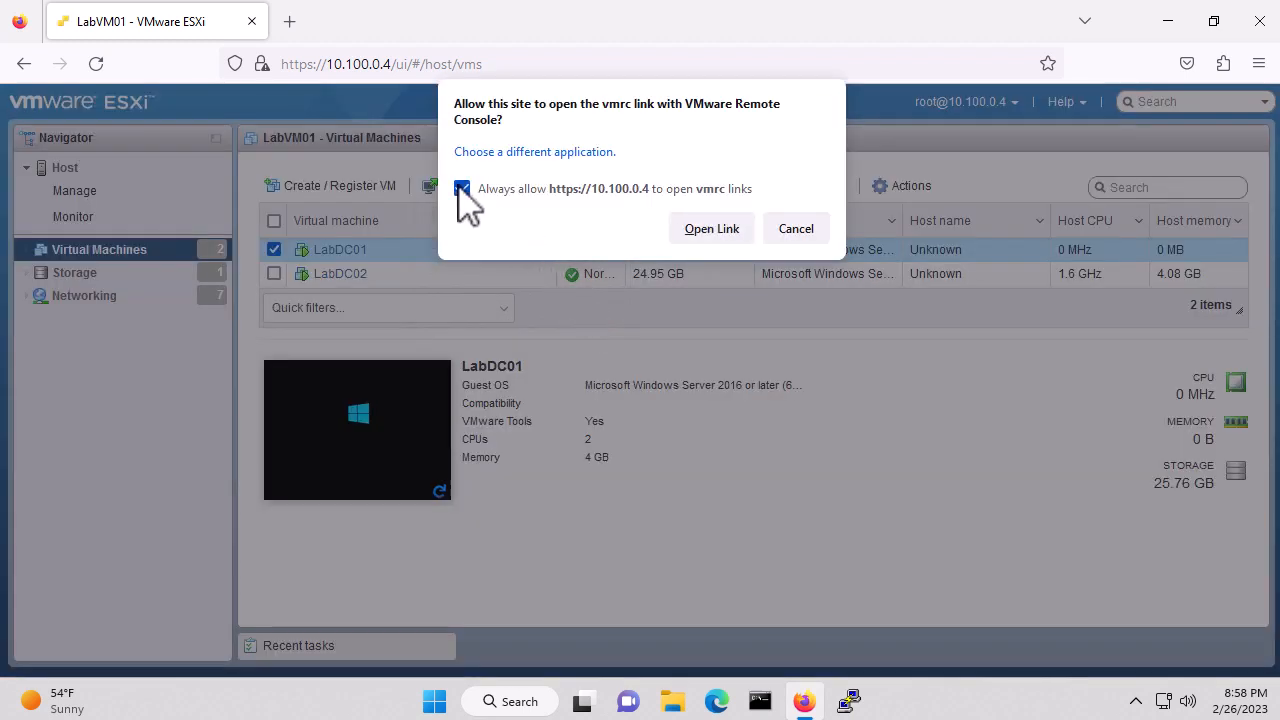
{"action": "left_click", "coordinate": [714, 232]}
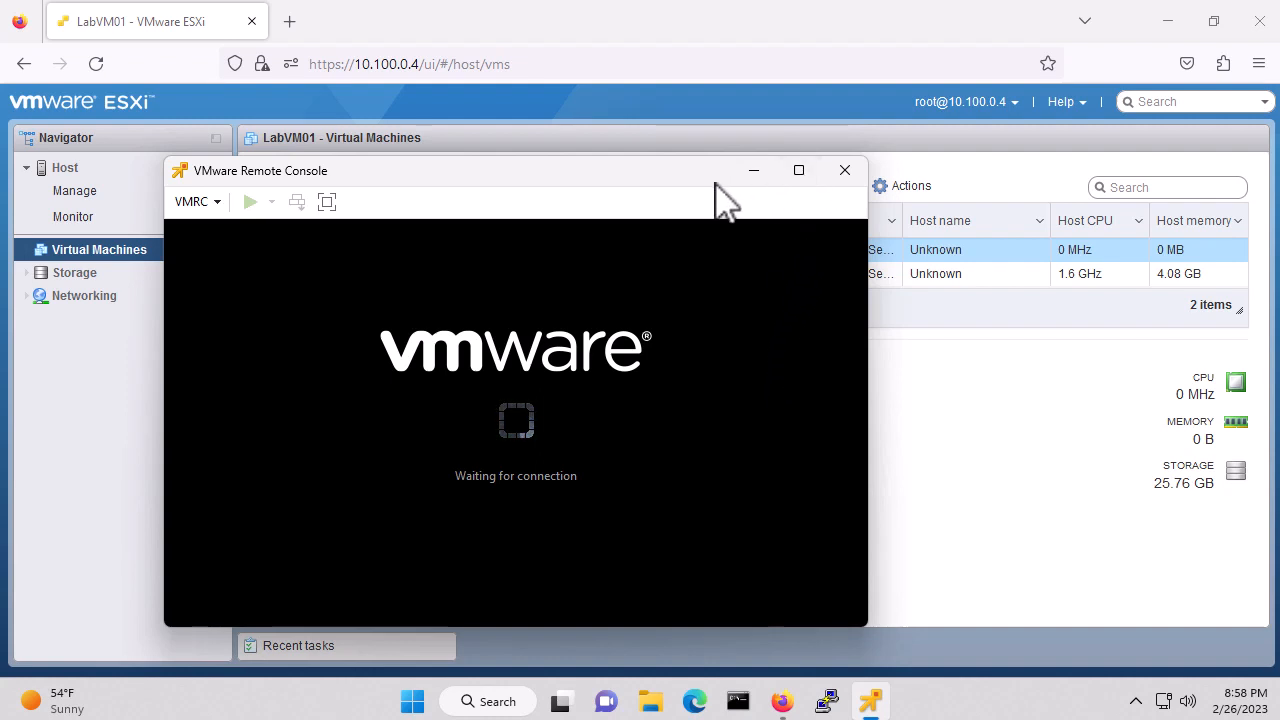
{"action": "mouse_move", "coordinate": [800, 173]}
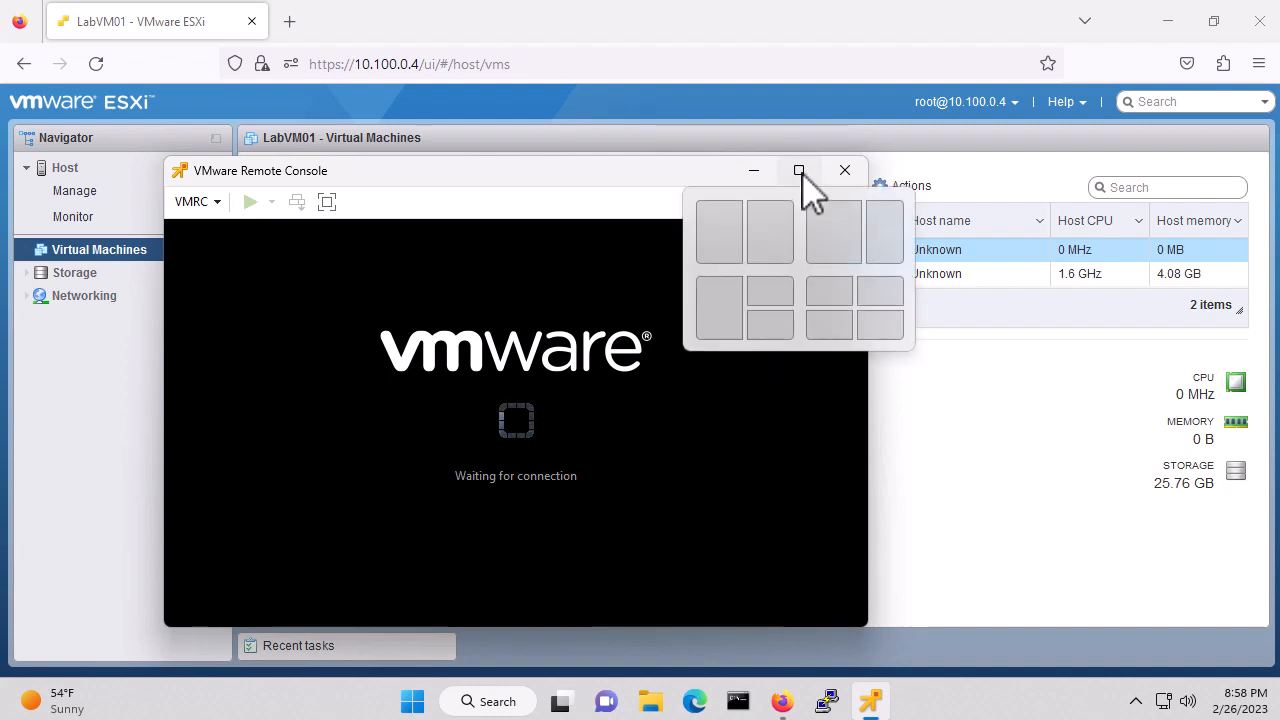
{"action": "left_click", "coordinate": [800, 171]}
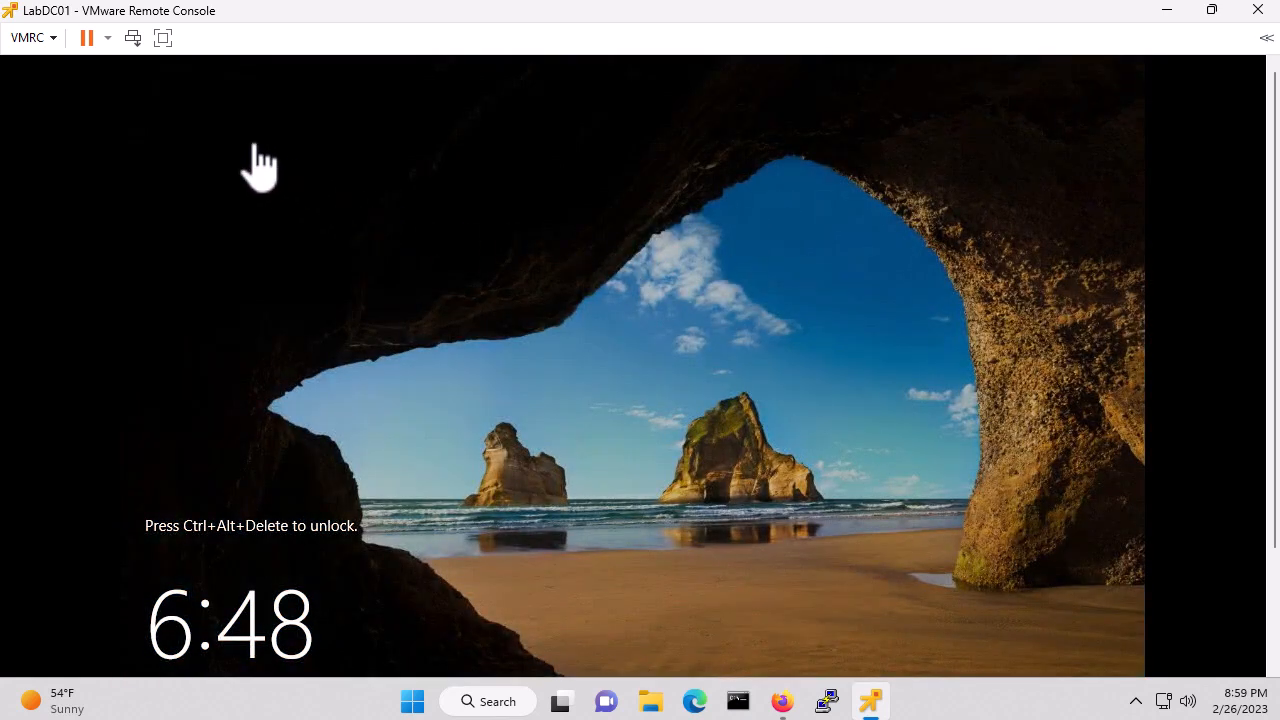
Send Ctrl+Alt+Del from the VMRC menu and sign in with the Administrator password
{"action": "left_click", "coordinate": [50, 42]}
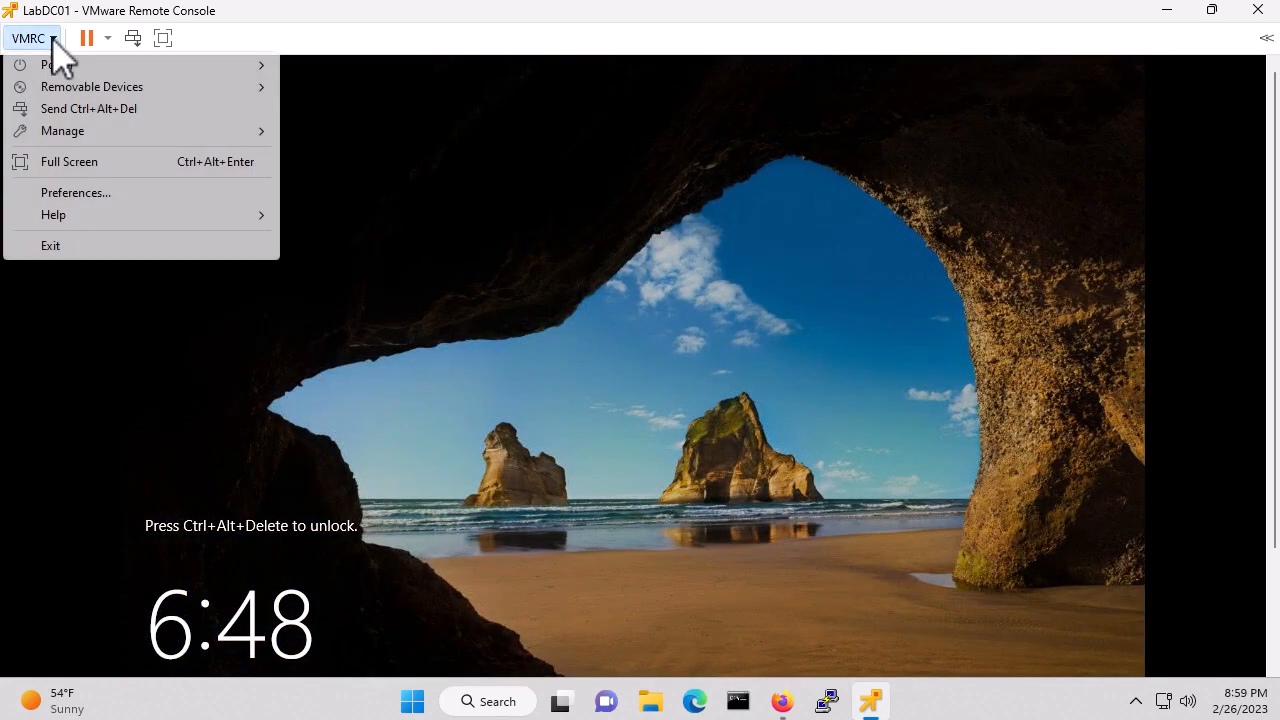
{"action": "left_click", "coordinate": [110, 110]}
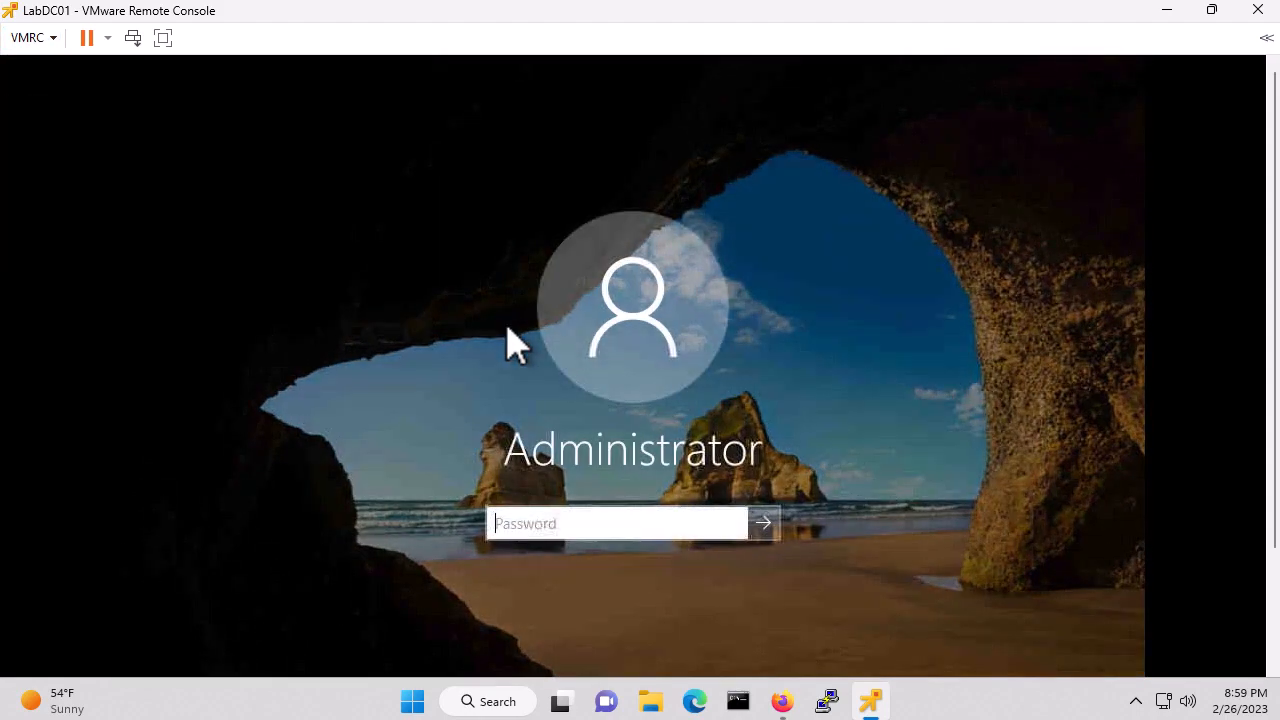
{"action": "left_click", "coordinate": [553, 523]}
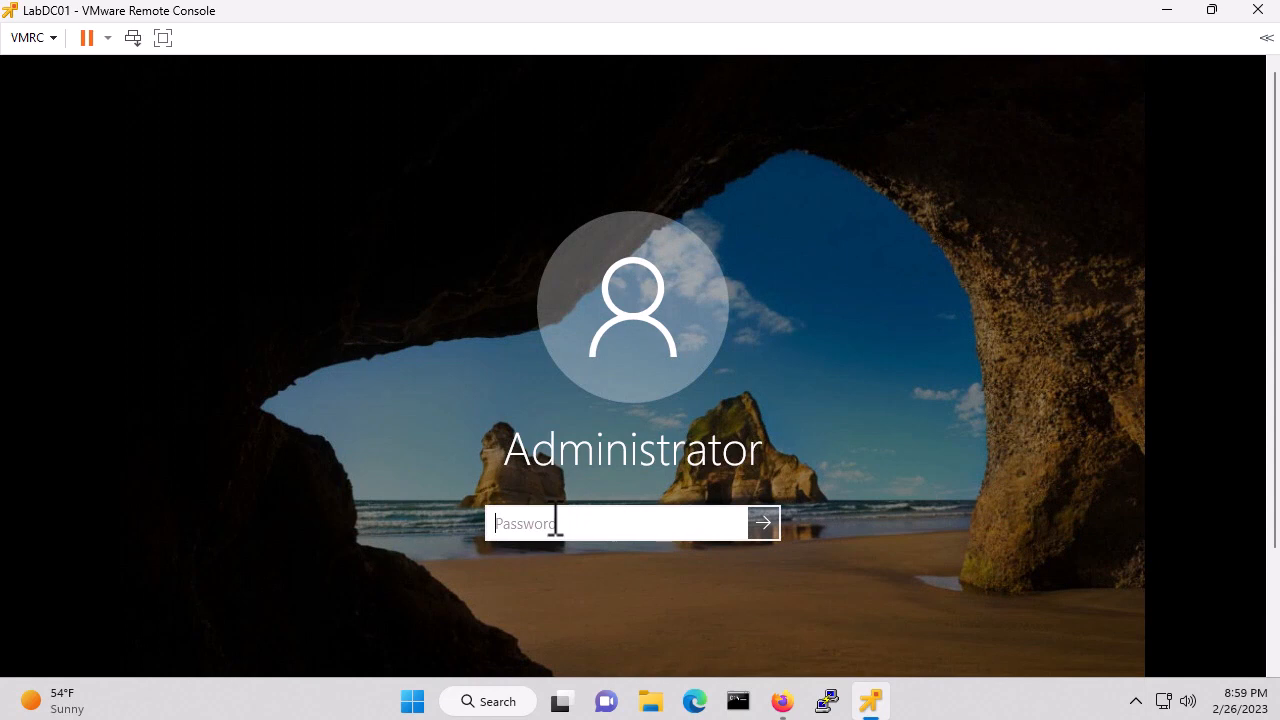
{"action": "type", "text": "••••••••••"}
{"action": "key", "text": "Return"}
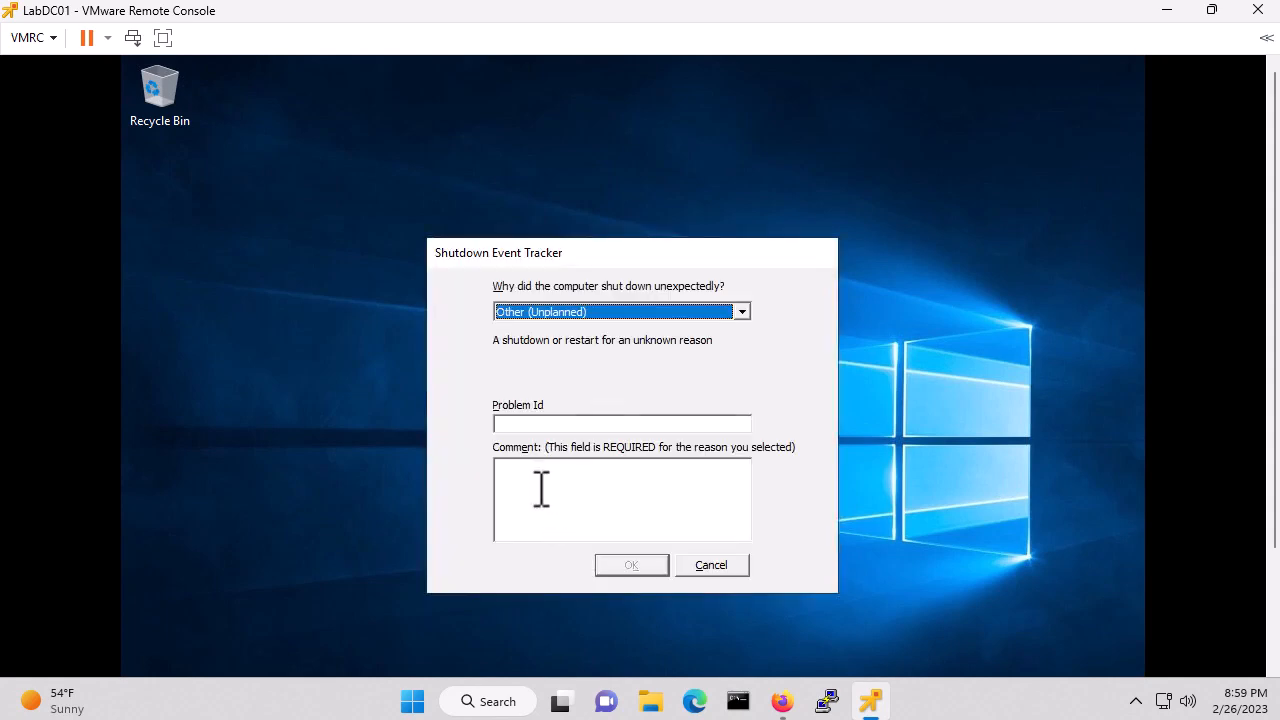
Dismiss the unexpected-shutdown report with Problem Id and Comment both set to 'test'
{"action": "left_click", "coordinate": [580, 424]}
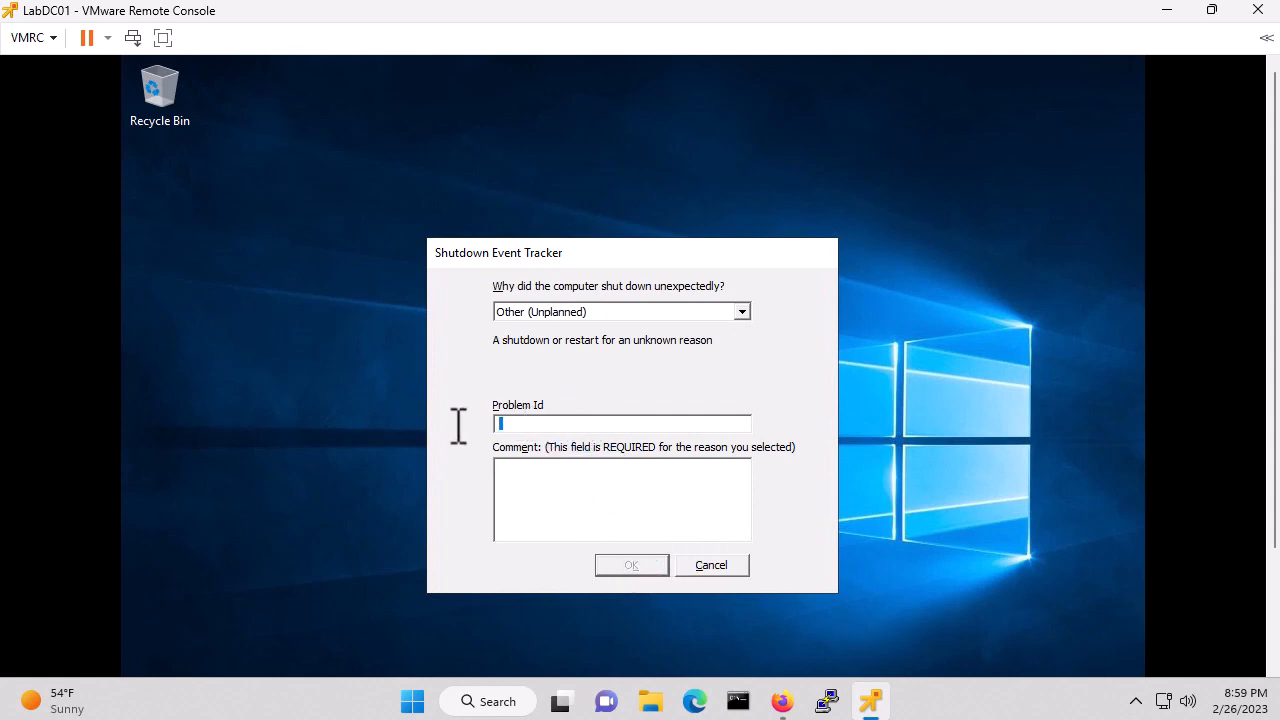
{"action": "type", "text": "test"}
{"action": "left_click", "coordinate": [554, 517]}
{"action": "type", "text": "test"}
{"action": "left_click", "coordinate": [634, 566]}
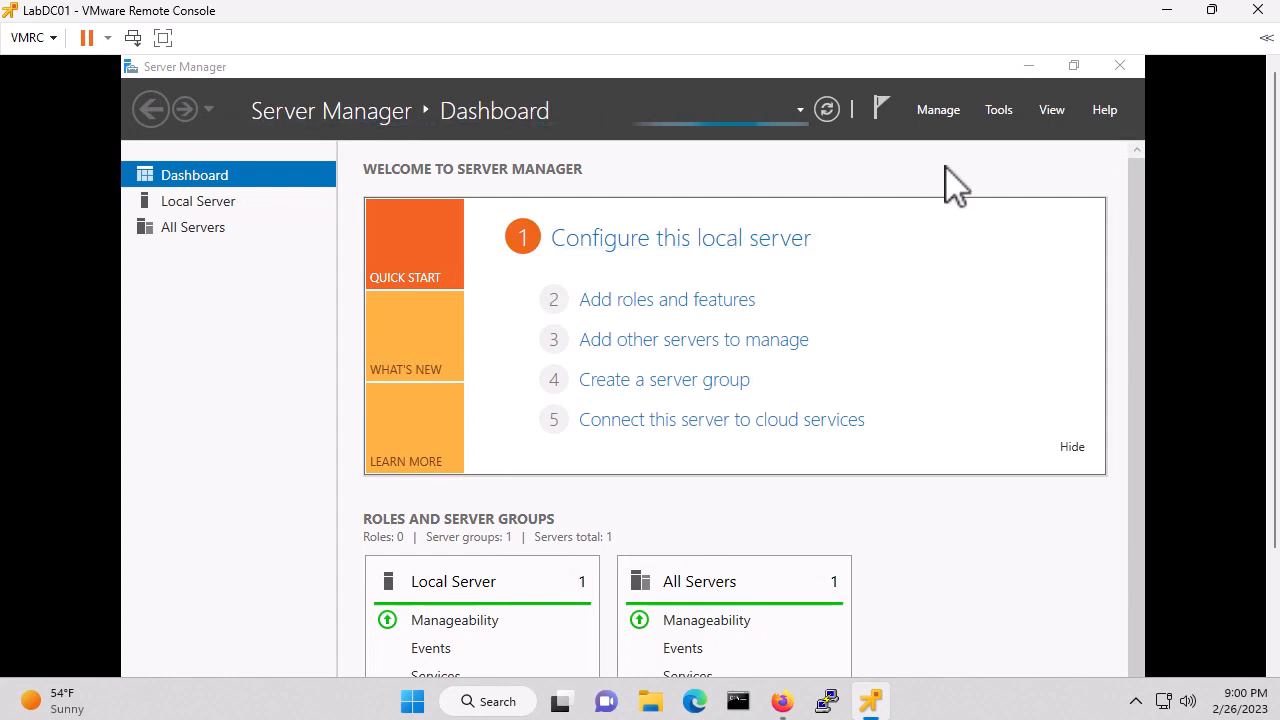
Show LabDC01's Local Server properties (10.100.10.11, Windows Server 2019) and open the Manage menu
{"action": "left_click", "coordinate": [208, 201]}
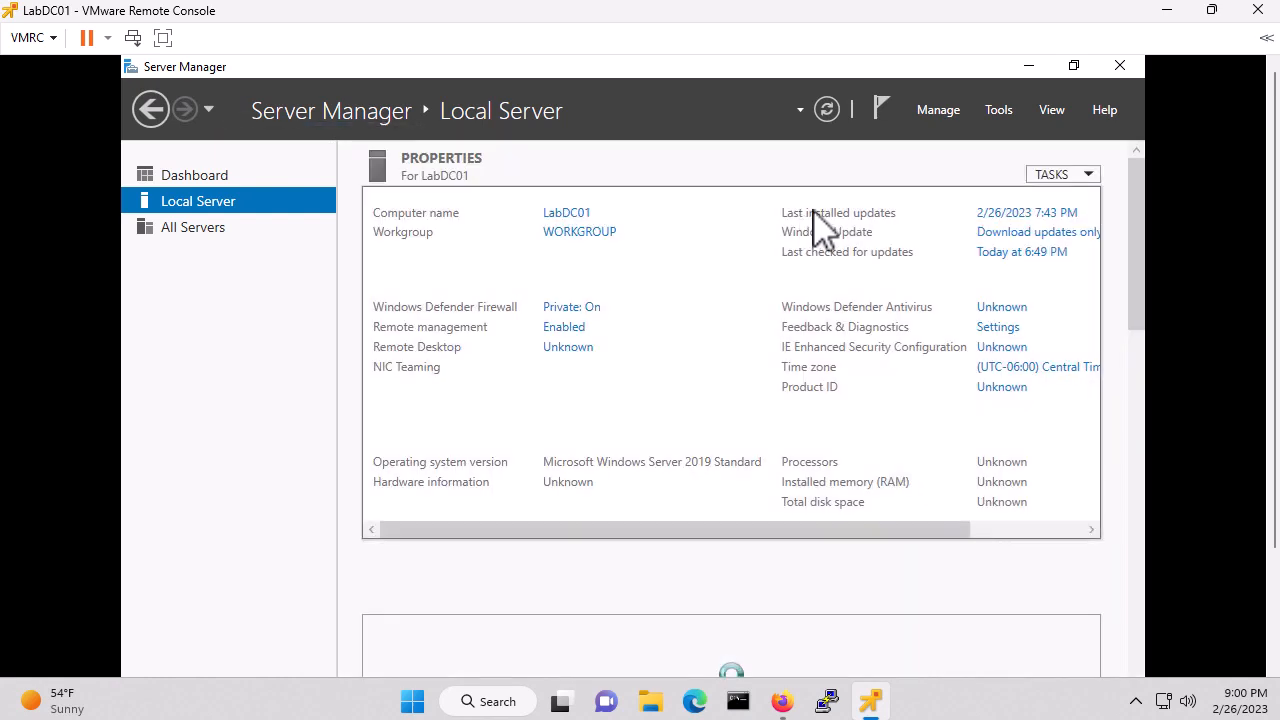
{"action": "left_click", "coordinate": [940, 112]}
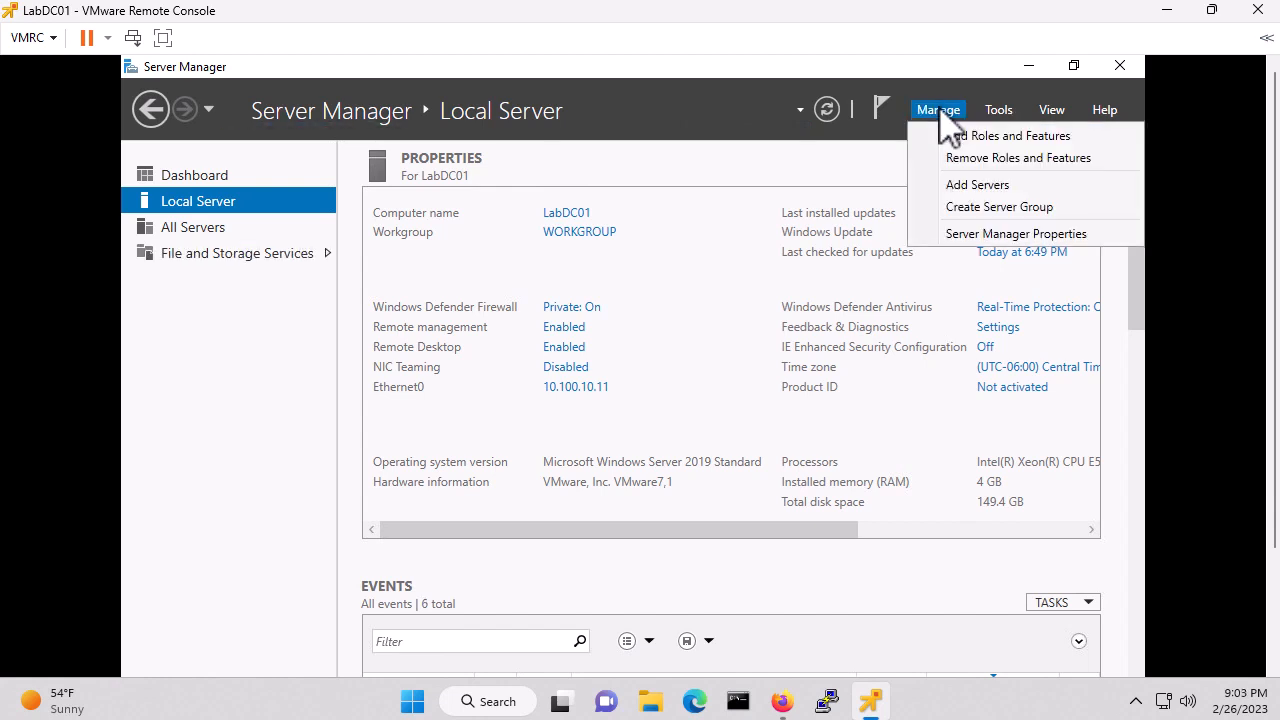
Launch Add Roles and Features and continue with Role-based or feature-based installation
{"action": "left_click", "coordinate": [990, 137]}
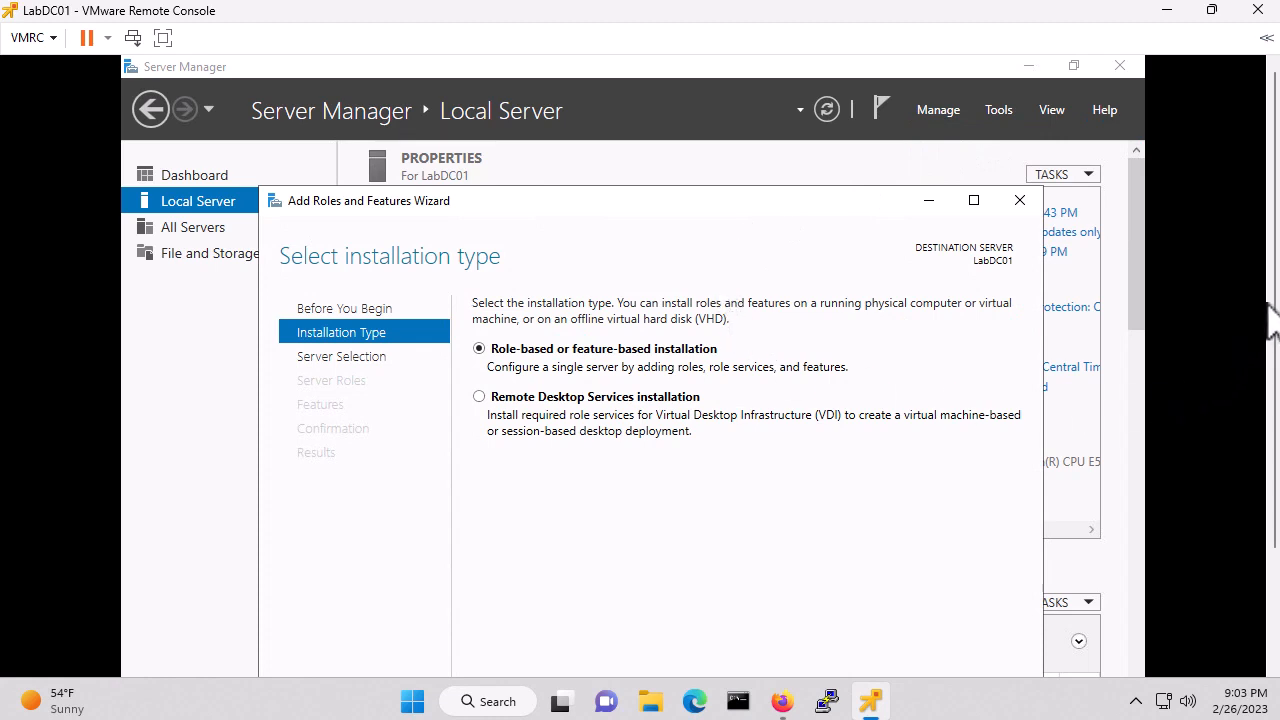
{"action": "scroll", "coordinate": [1275, 300], "scroll_direction": "down", "scroll_amount": 3}
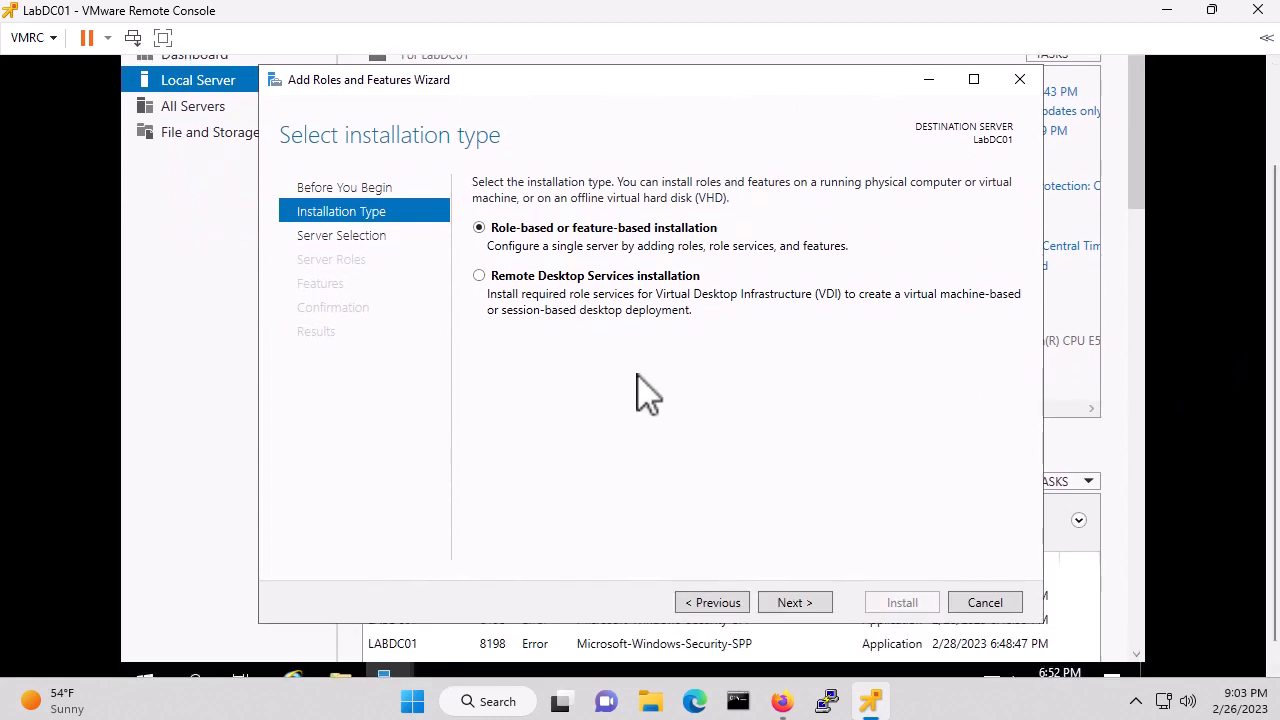
{"action": "left_click", "coordinate": [792, 603]}
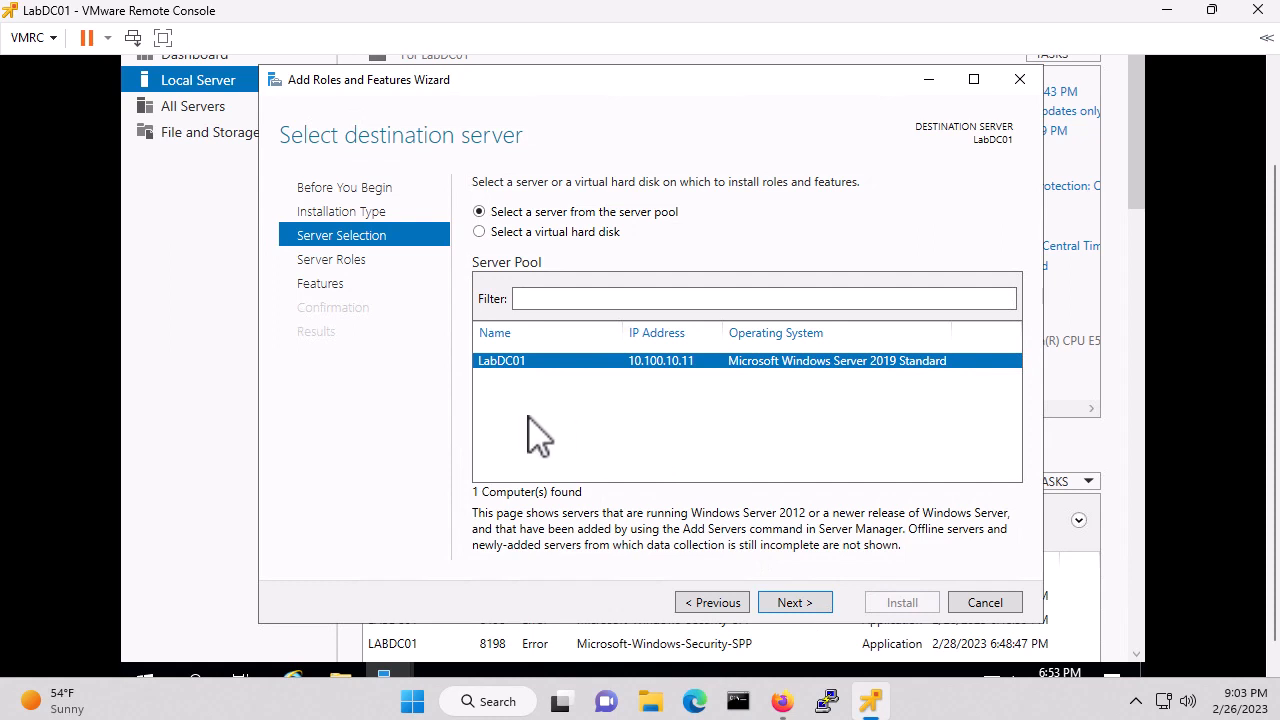
Keep LabDC01 as destination and tick AD DS, DNS Server and DHCP Server with their required features
{"action": "left_click", "coordinate": [800, 600]}
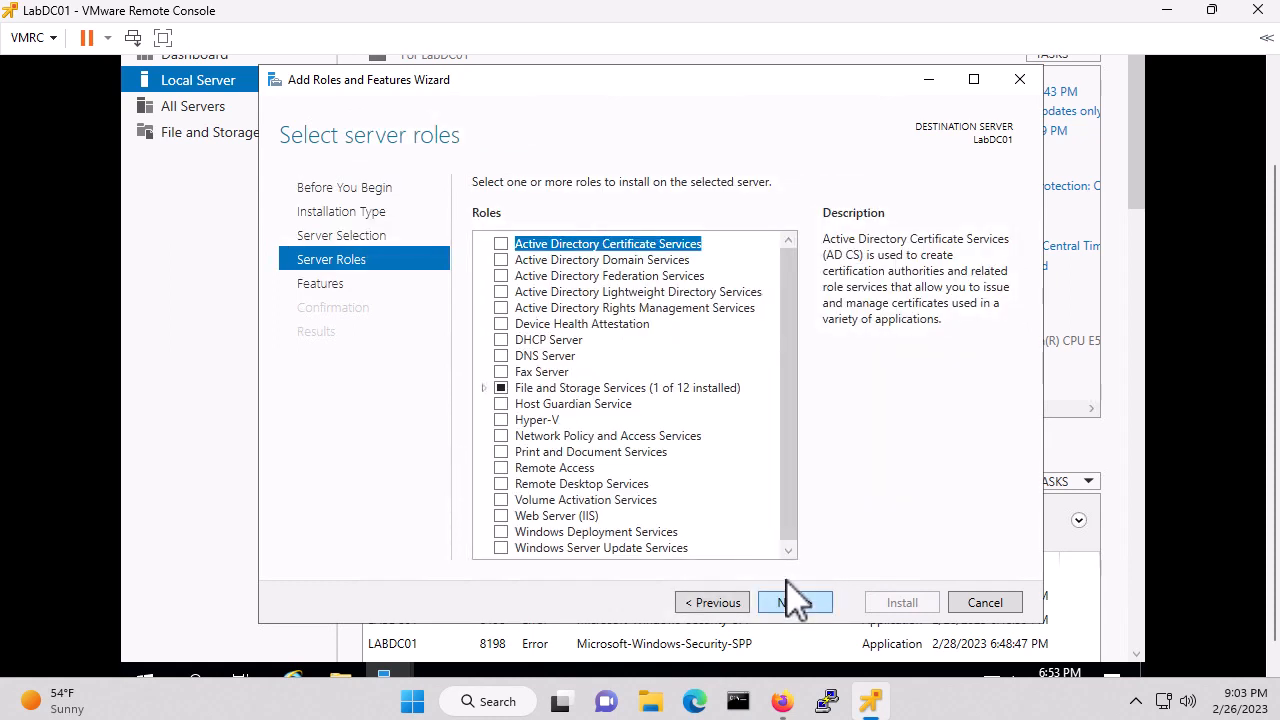
{"action": "left_click", "coordinate": [501, 261]}
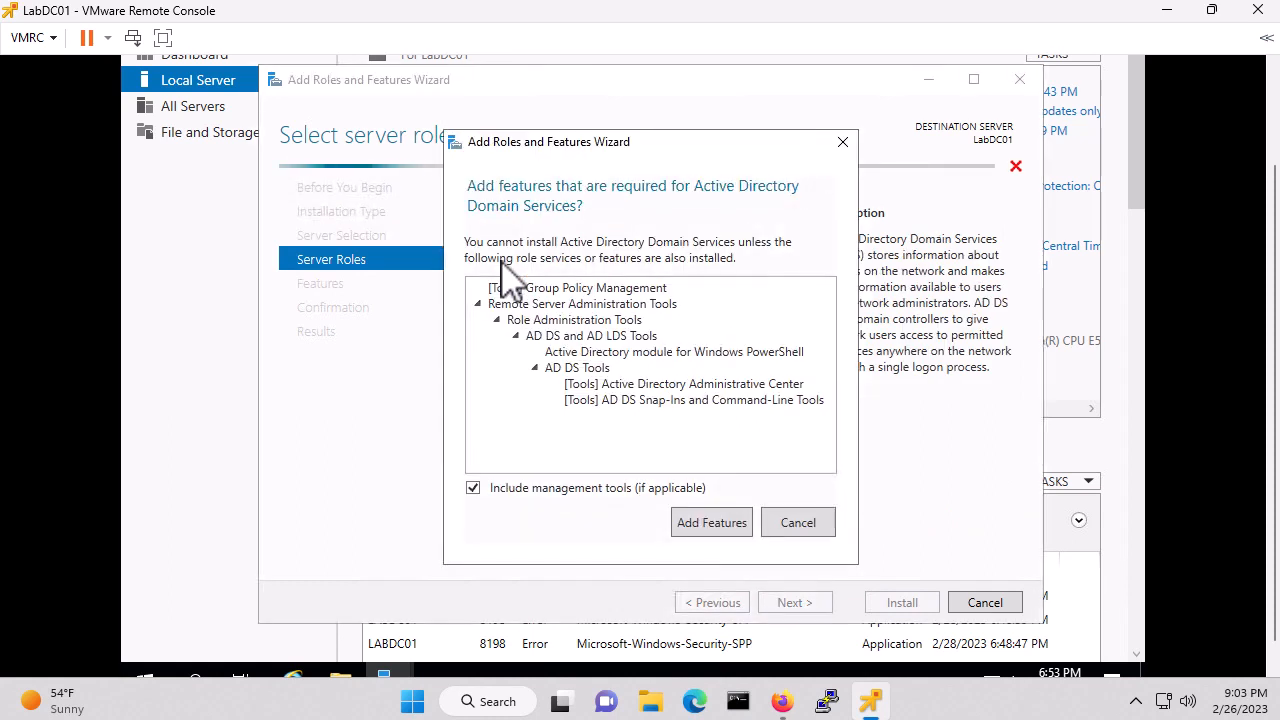
{"action": "left_click", "coordinate": [716, 521]}
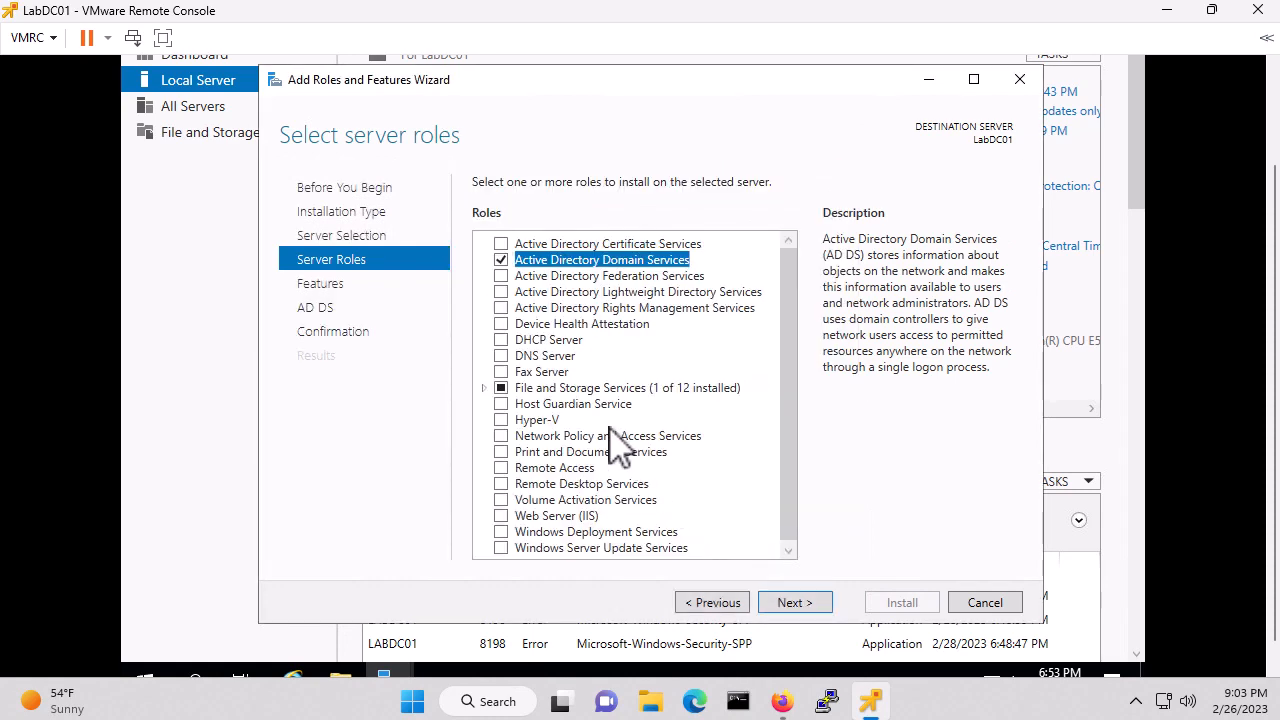
{"action": "left_click", "coordinate": [502, 356]}
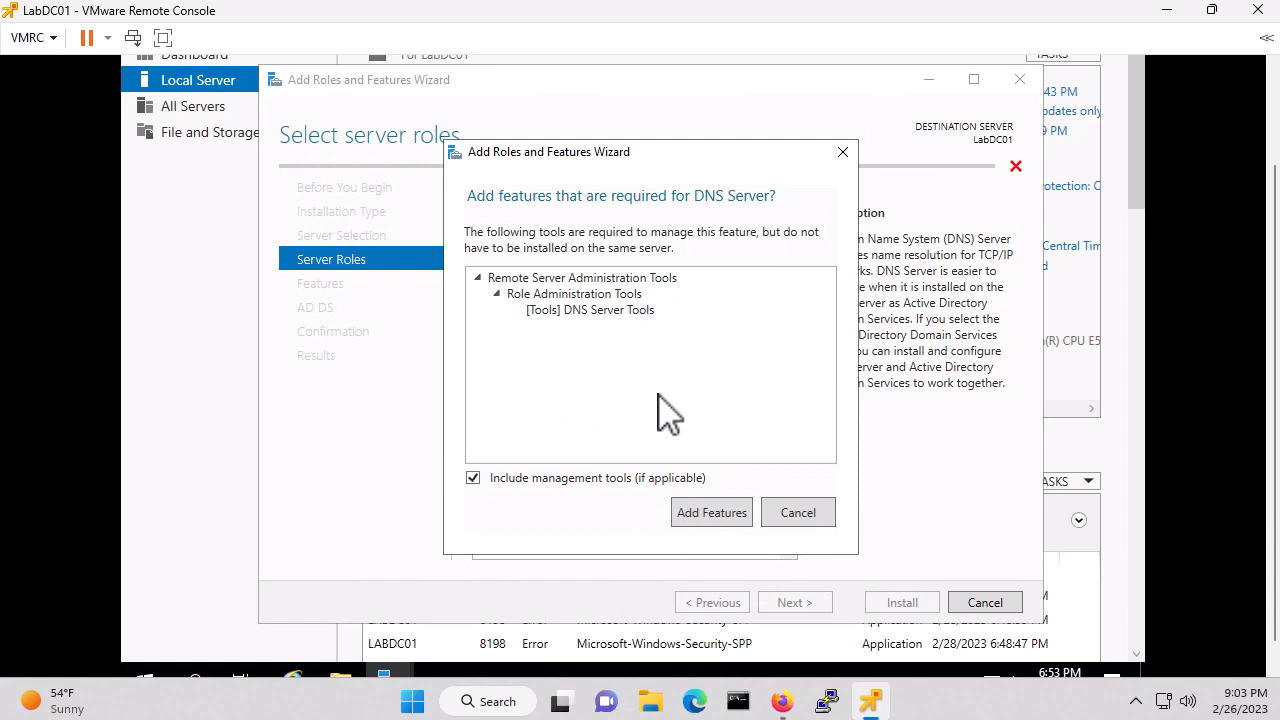
{"action": "left_click", "coordinate": [710, 514]}
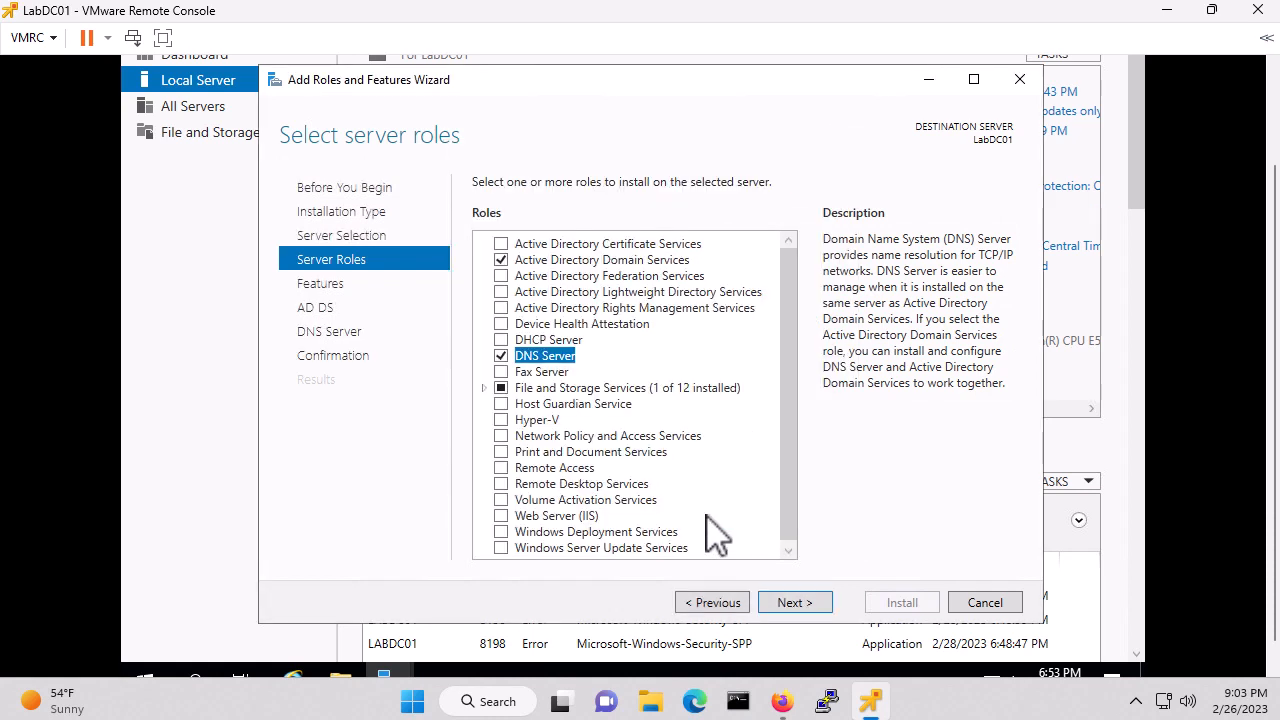
{"action": "left_click", "coordinate": [502, 340]}
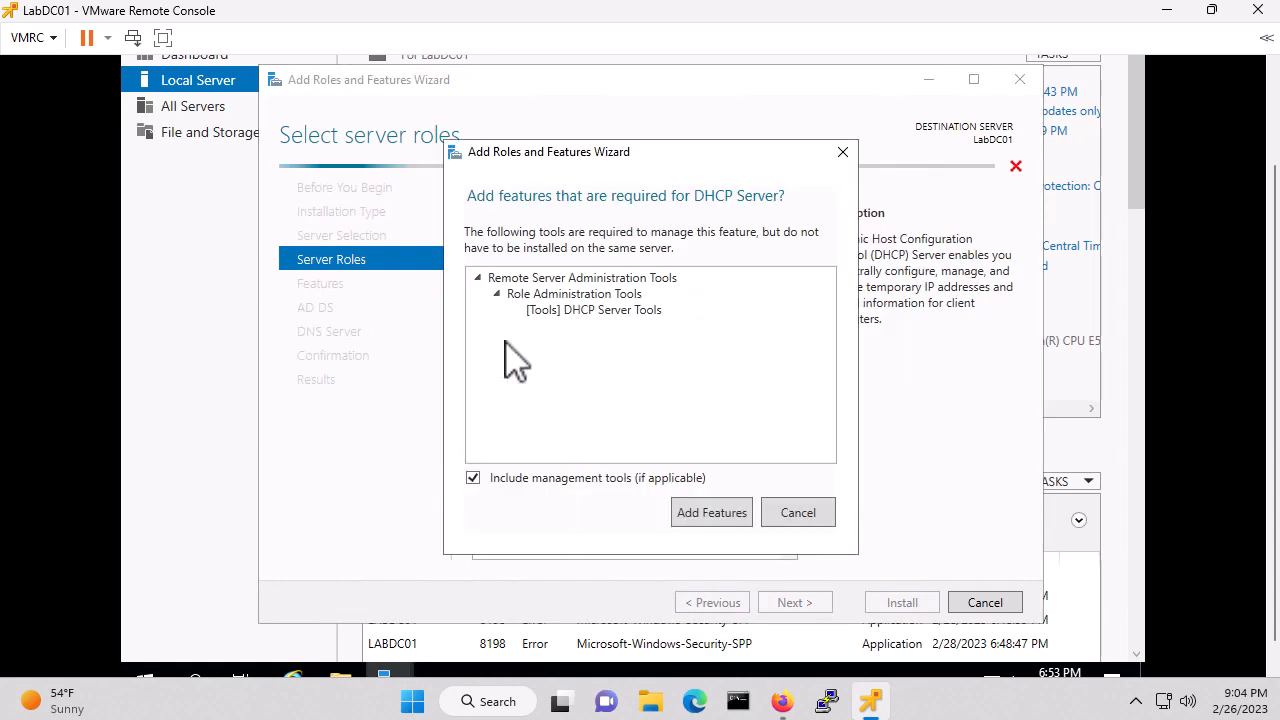
{"action": "left_click", "coordinate": [712, 518]}
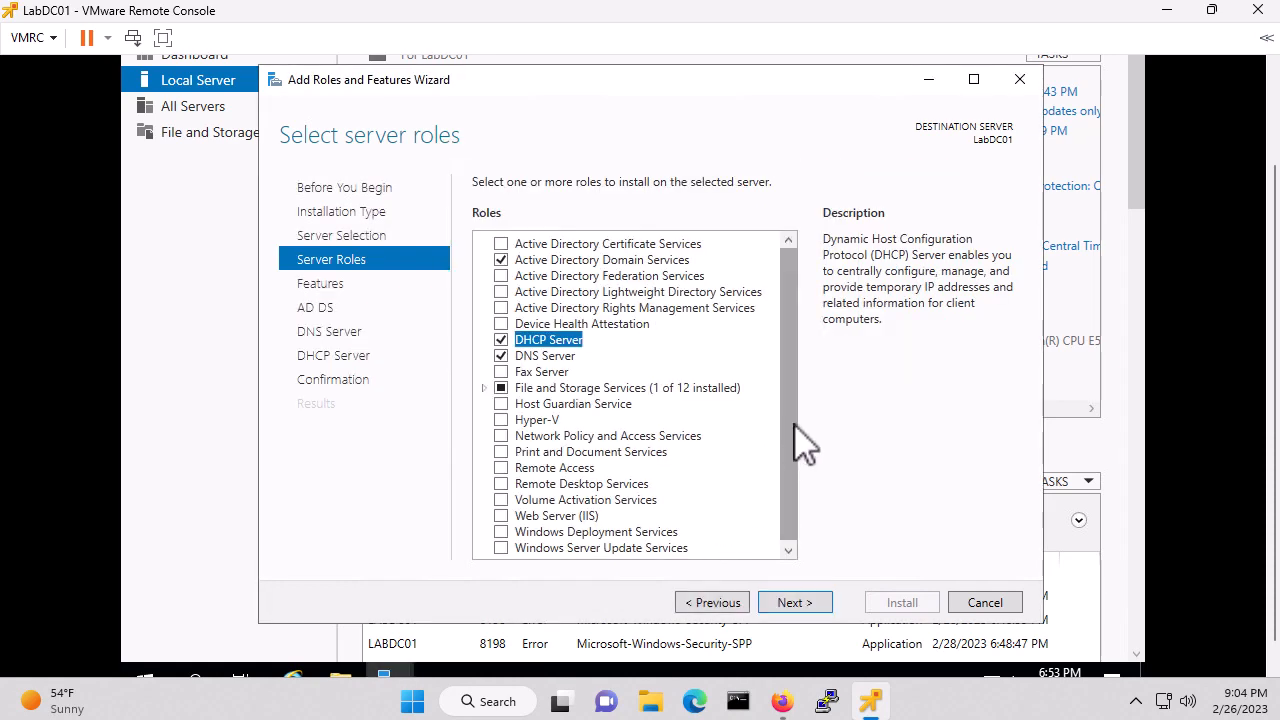
Tick Telnet Client in the Features list and continue to the AD DS page
{"action": "left_click", "coordinate": [792, 603]}
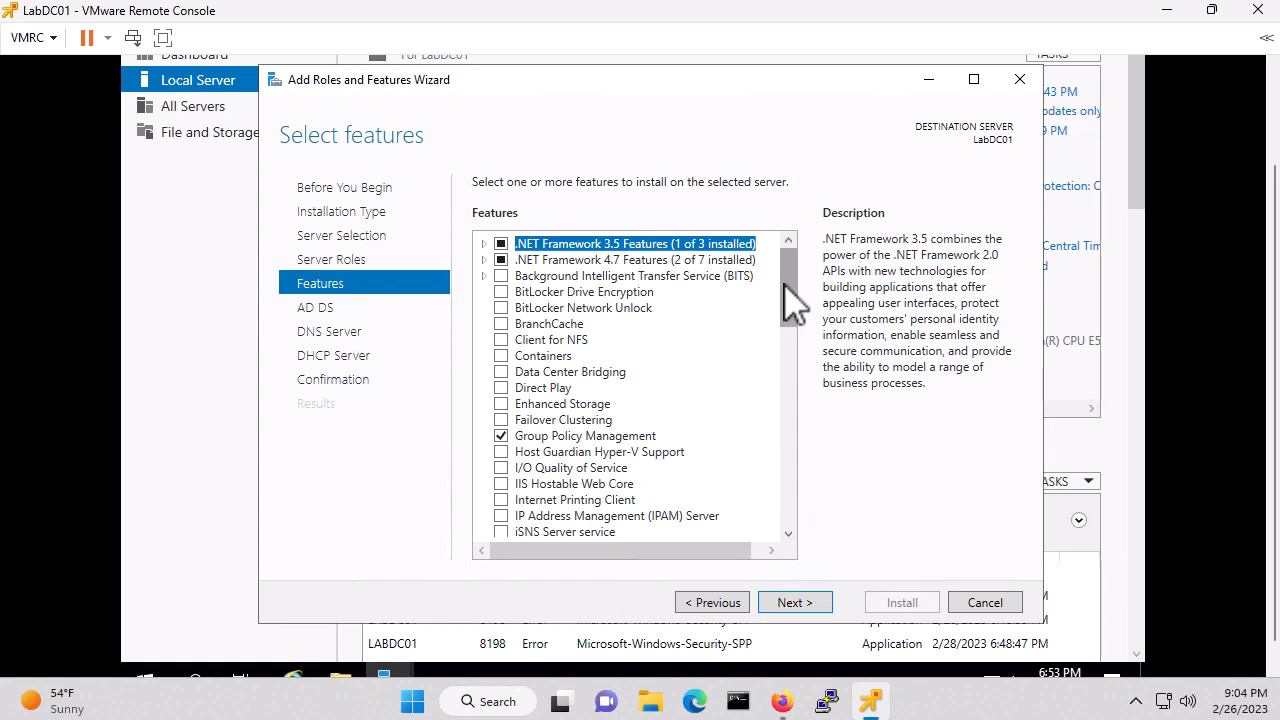
{"action": "left_click_drag", "start_coordinate": [785, 282], "coordinate": [806, 463]}
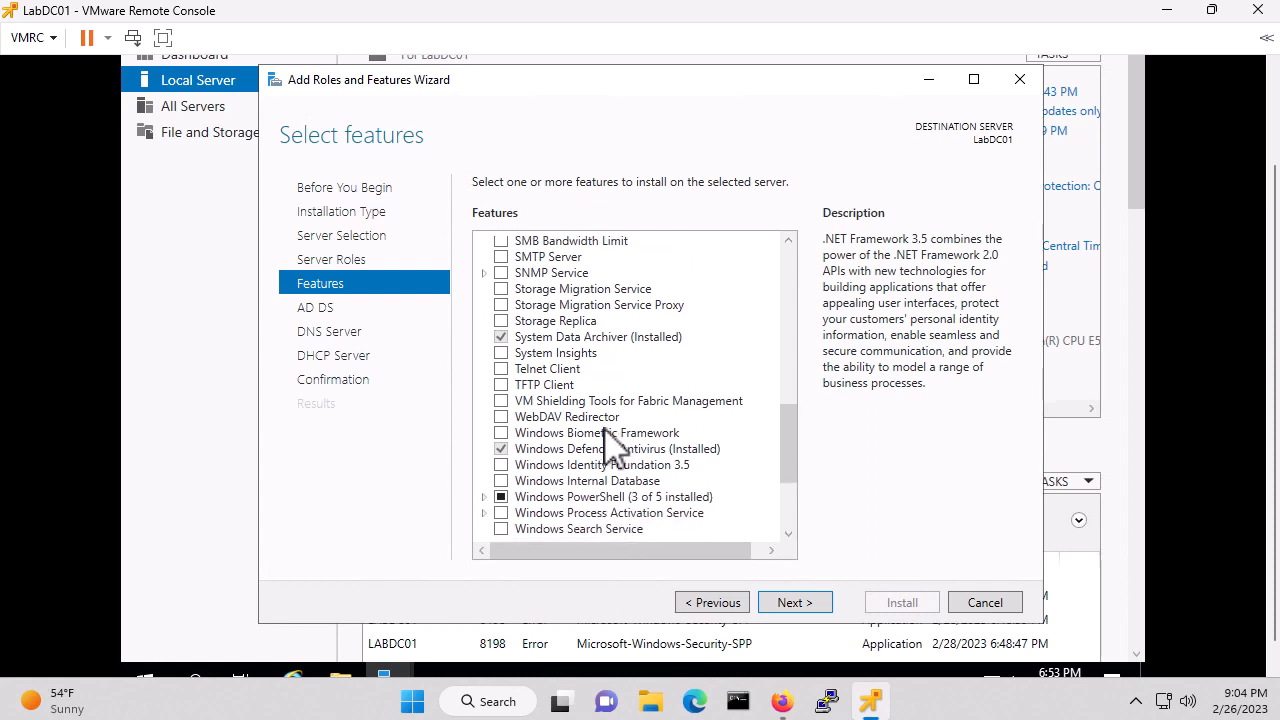
{"action": "left_click", "coordinate": [503, 369]}
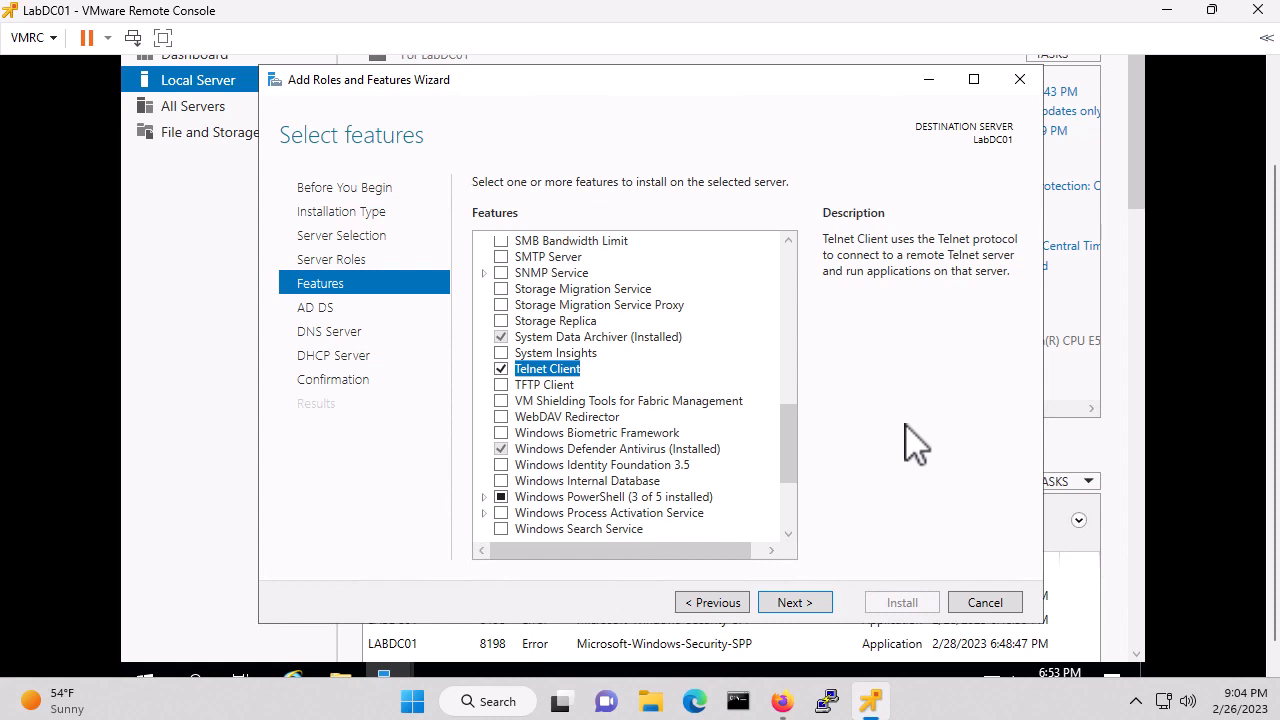
{"action": "left_click", "coordinate": [794, 603]}
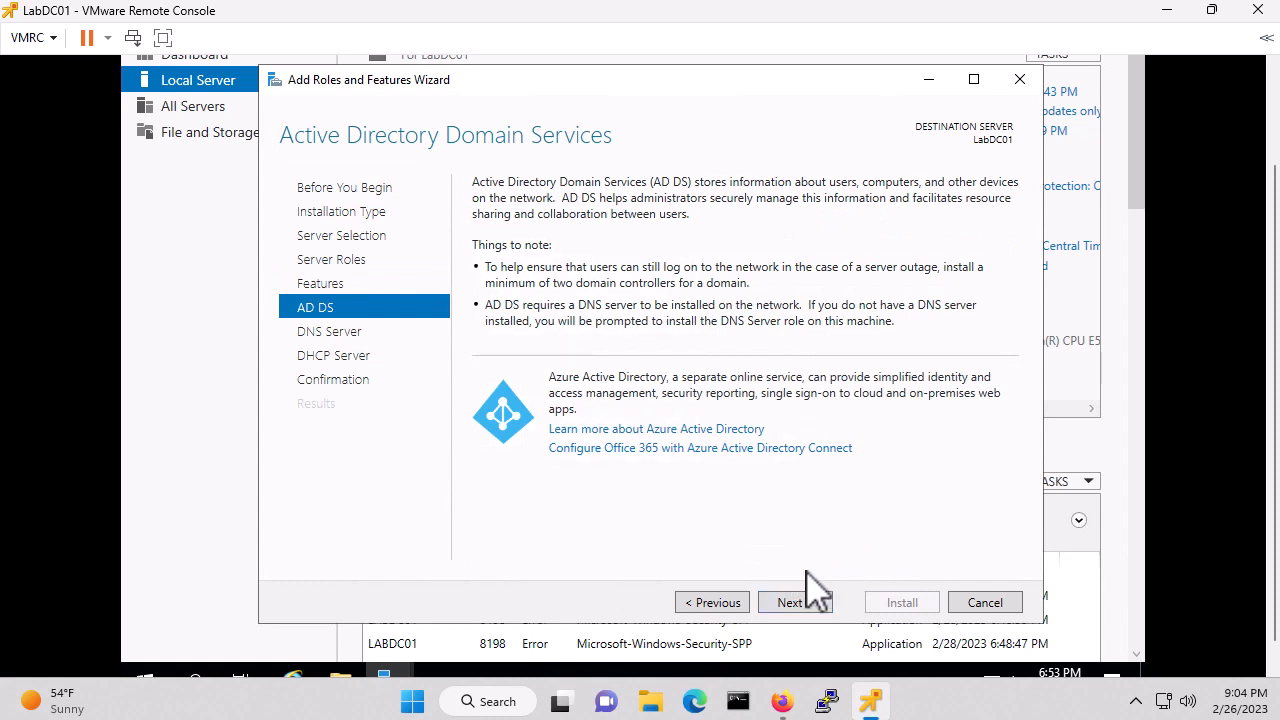
Accept the AD DS, DNS and DHCP pages, allow automatic restart, and install on LabDC01
{"action": "left_click", "coordinate": [794, 603]}
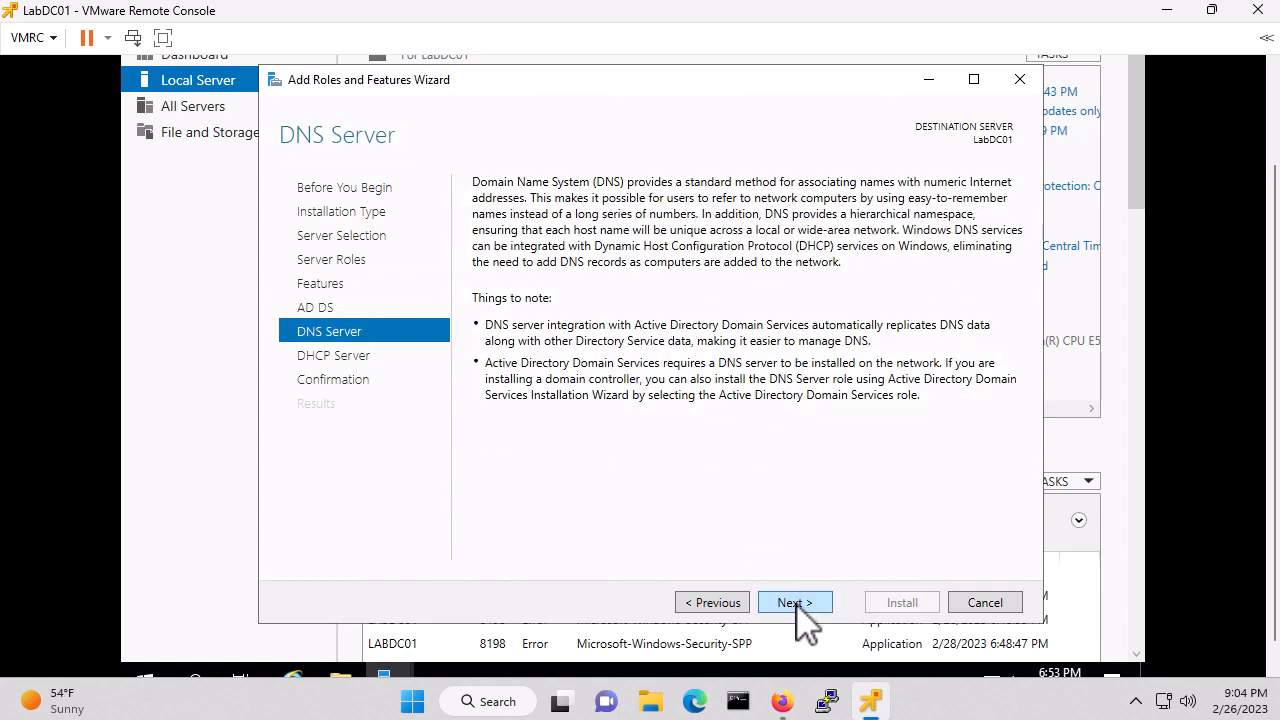
{"action": "left_click", "coordinate": [794, 603]}
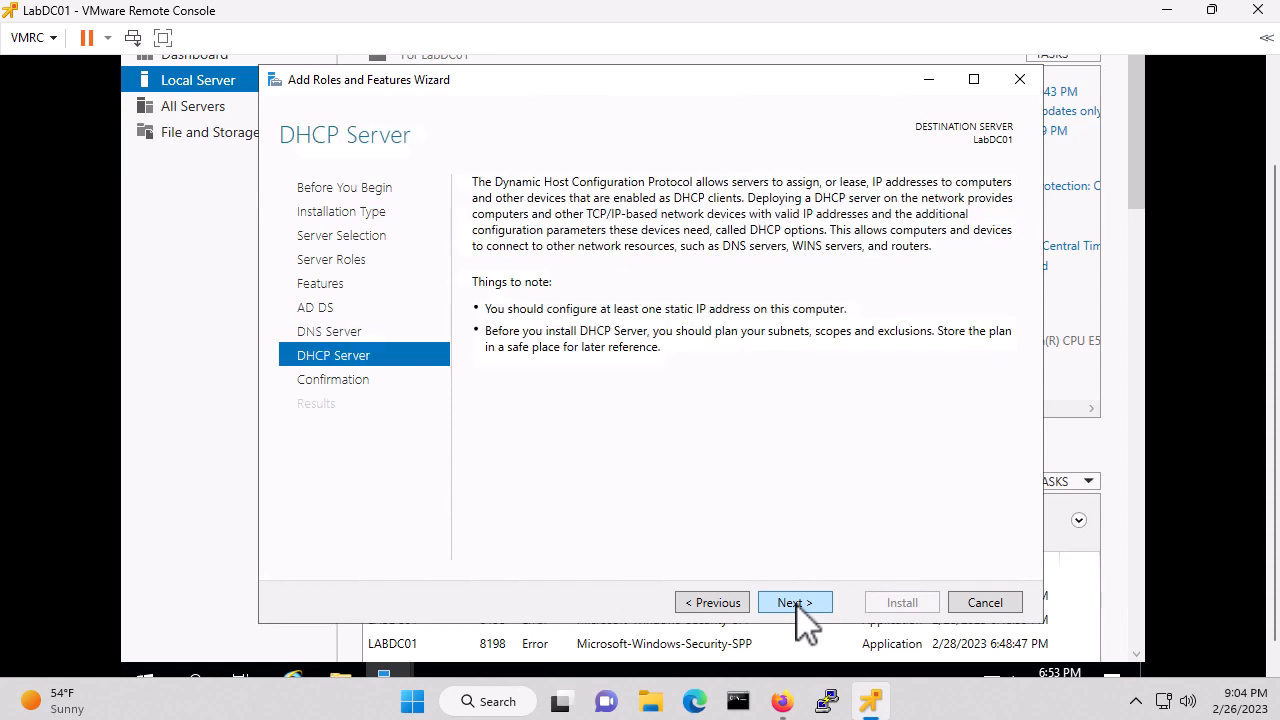
{"action": "left_click", "coordinate": [794, 603]}
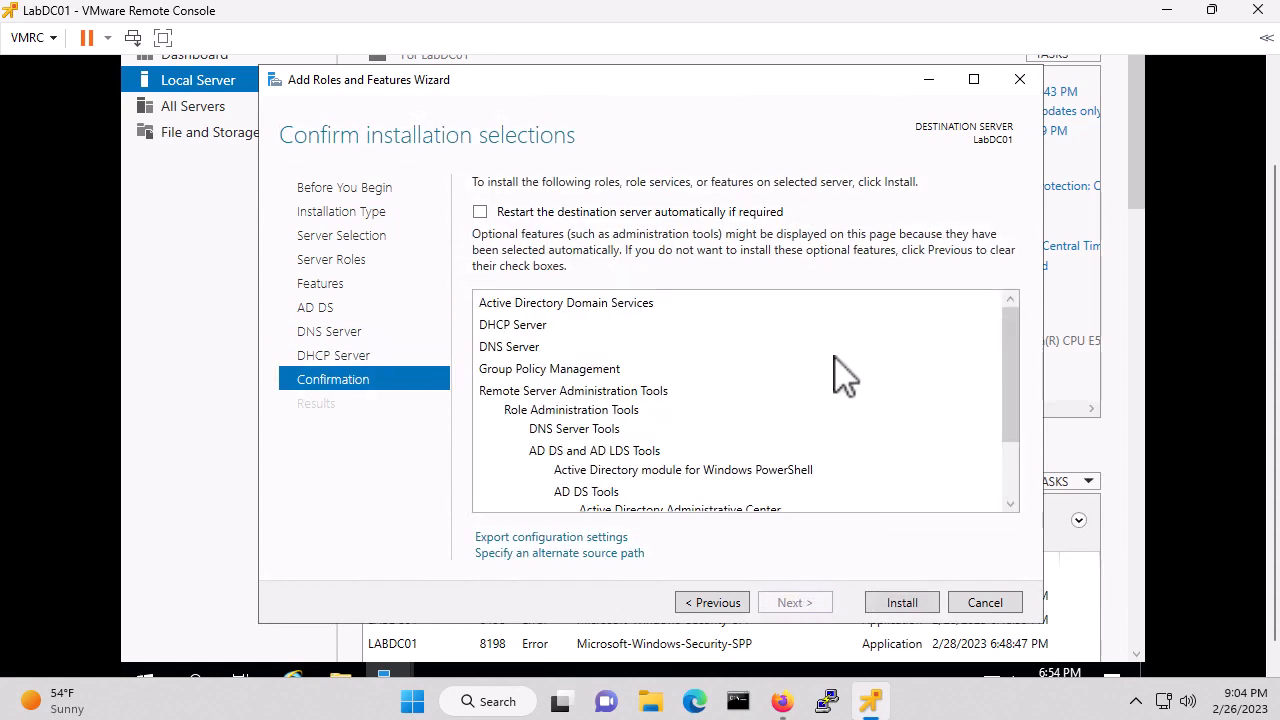
{"action": "left_click", "coordinate": [481, 212]}
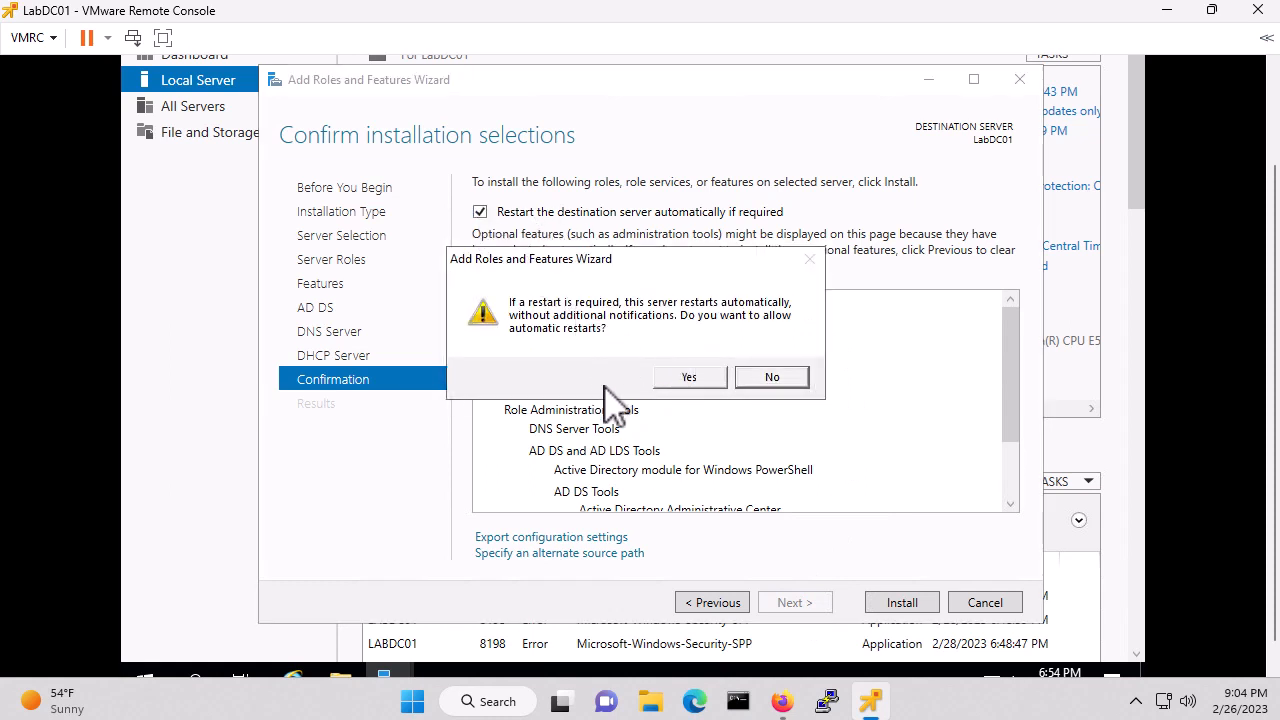
{"action": "left_click", "coordinate": [690, 377]}
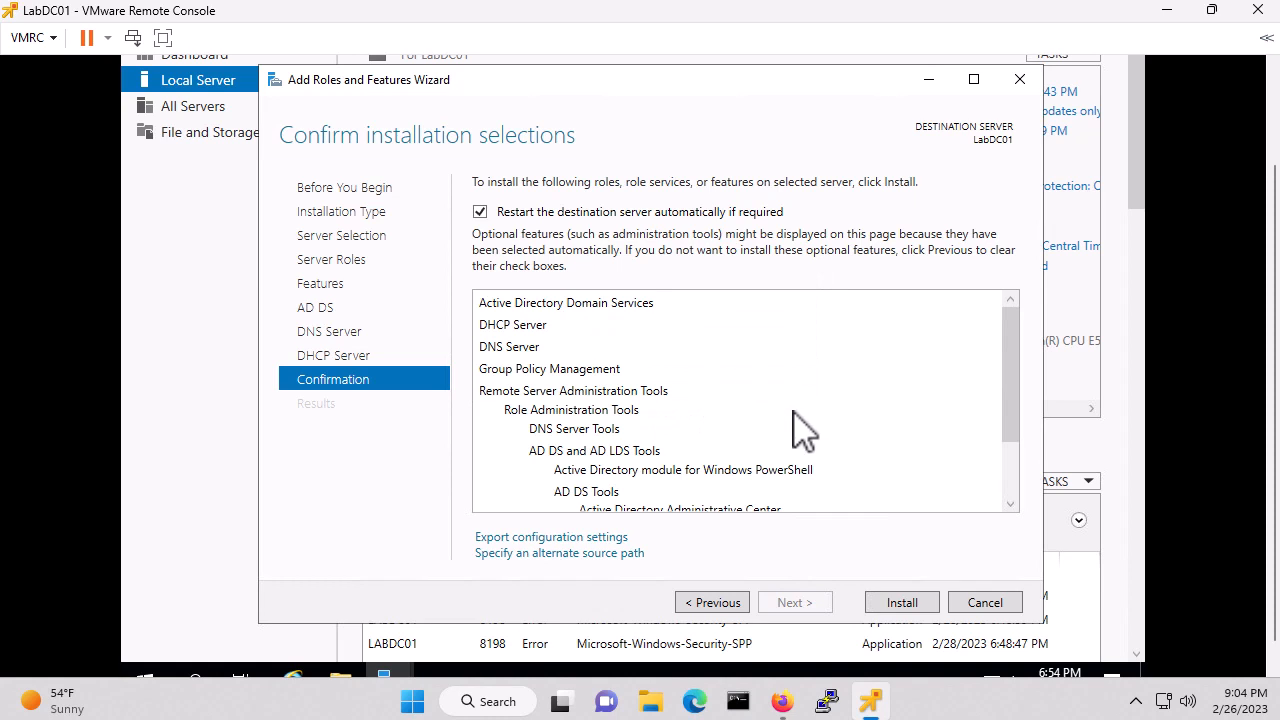
{"action": "left_click", "coordinate": [903, 603]}
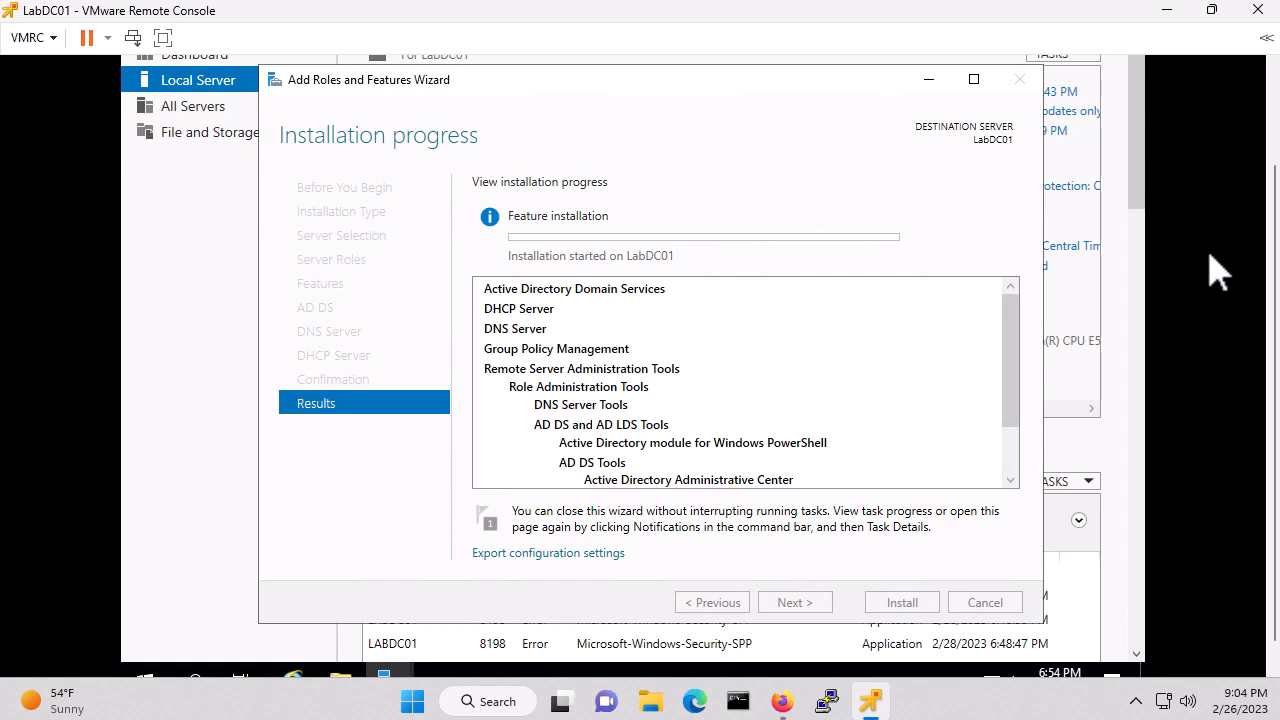
Move the LabDC01 console aside and launch a remote console for the LabDC02 virtual machine
{"action": "left_click", "coordinate": [1212, 10]}
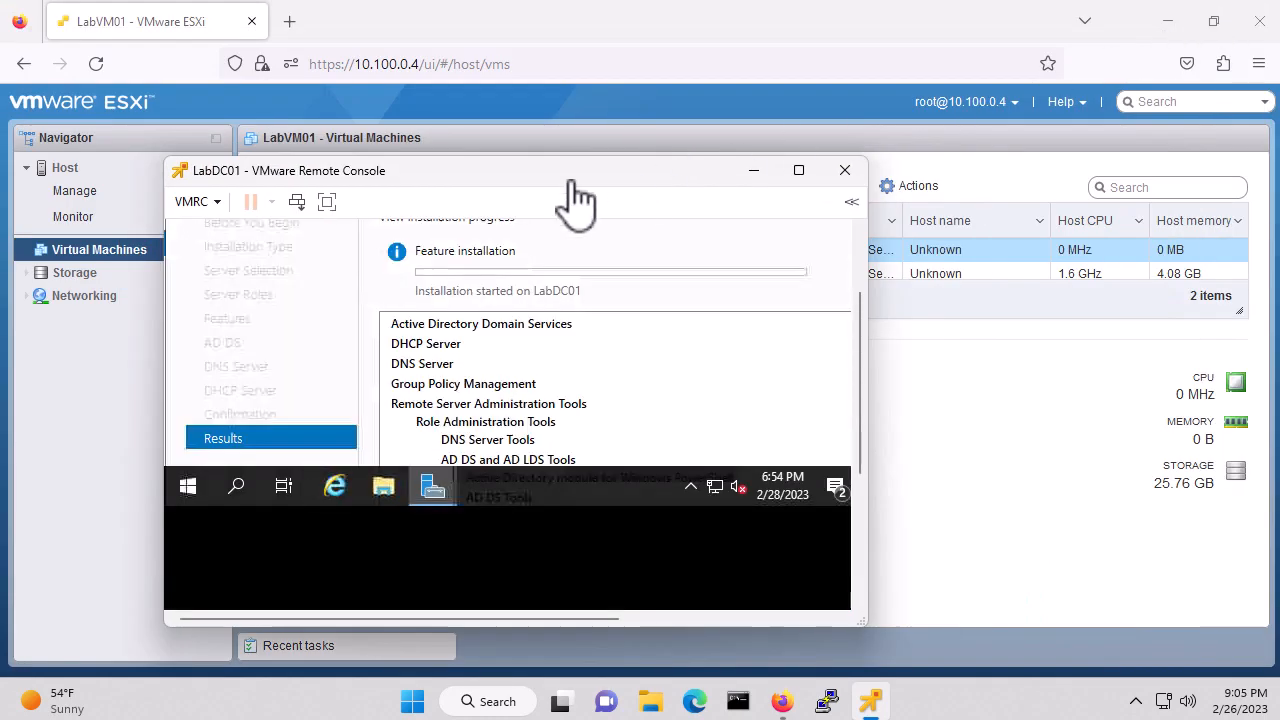
{"action": "left_click_drag", "start_coordinate": [426, 177], "coordinate": [668, 141]}
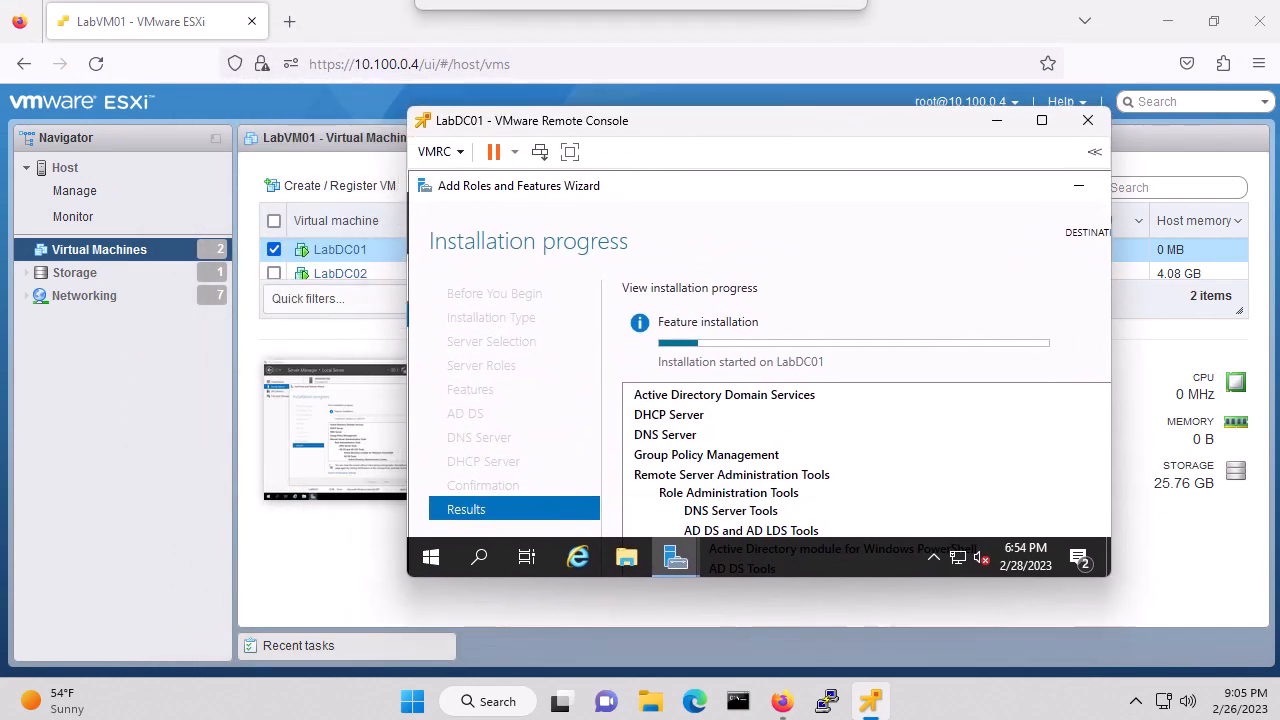
{"action": "left_click", "coordinate": [392, 272]}
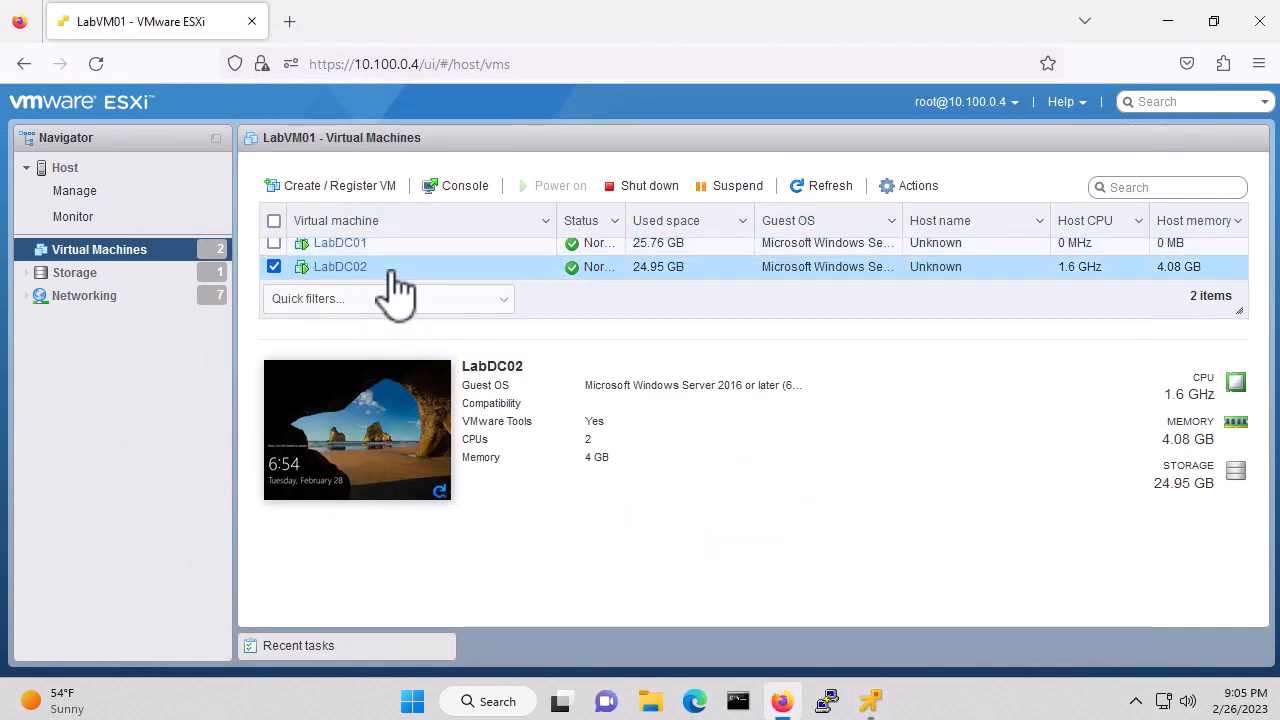
{"action": "left_click", "coordinate": [461, 190]}
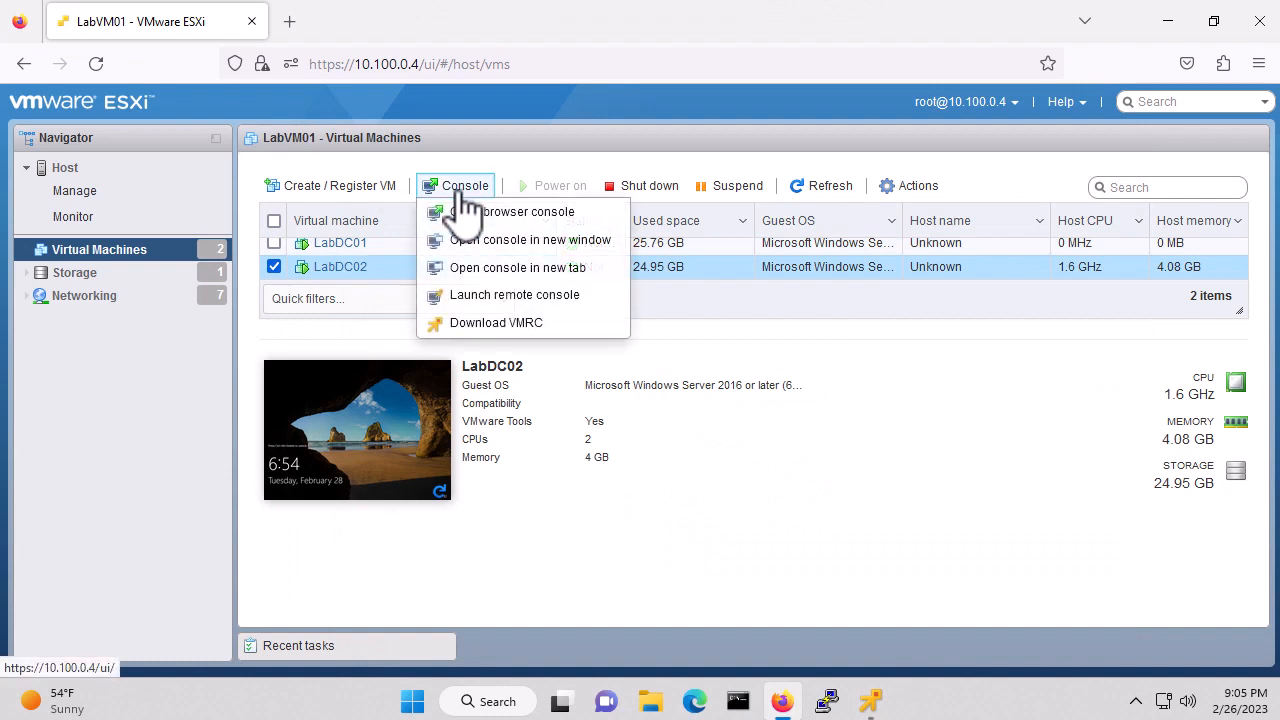
{"action": "left_click", "coordinate": [515, 296]}
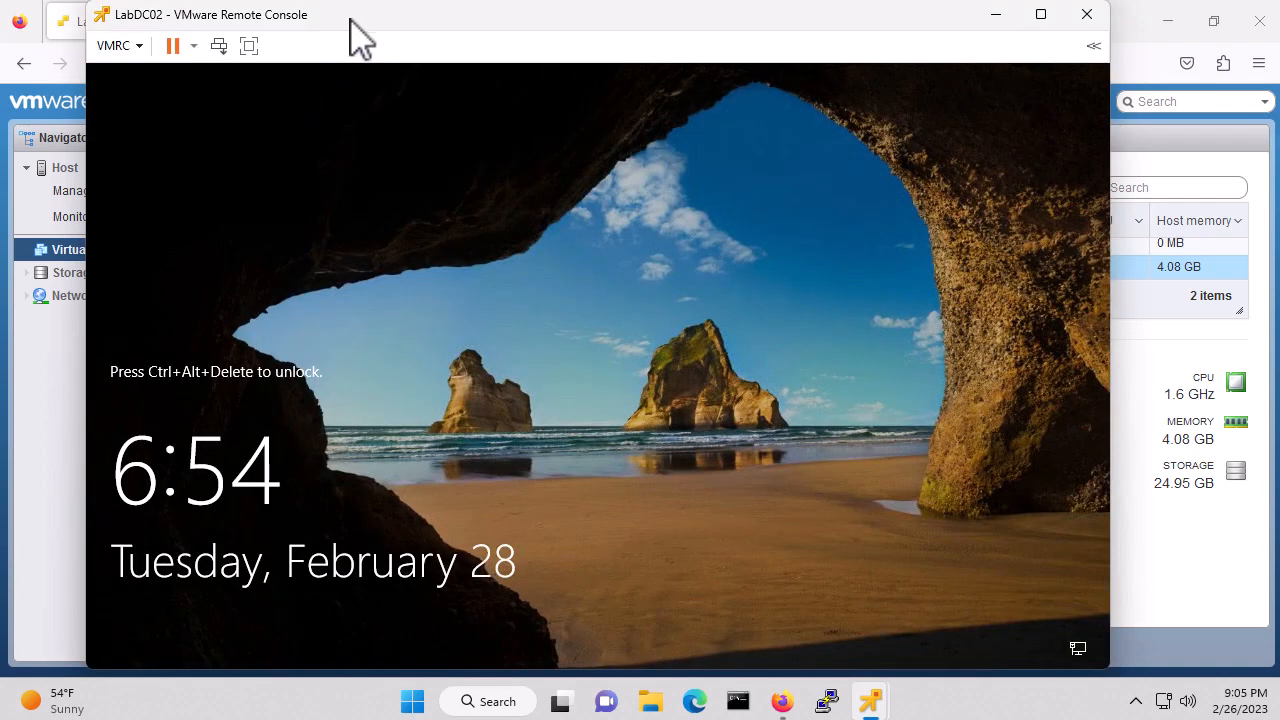
Send Ctrl+Alt+Del to LabDC02 and sign in with the Administrator password
{"action": "left_click", "coordinate": [140, 45]}
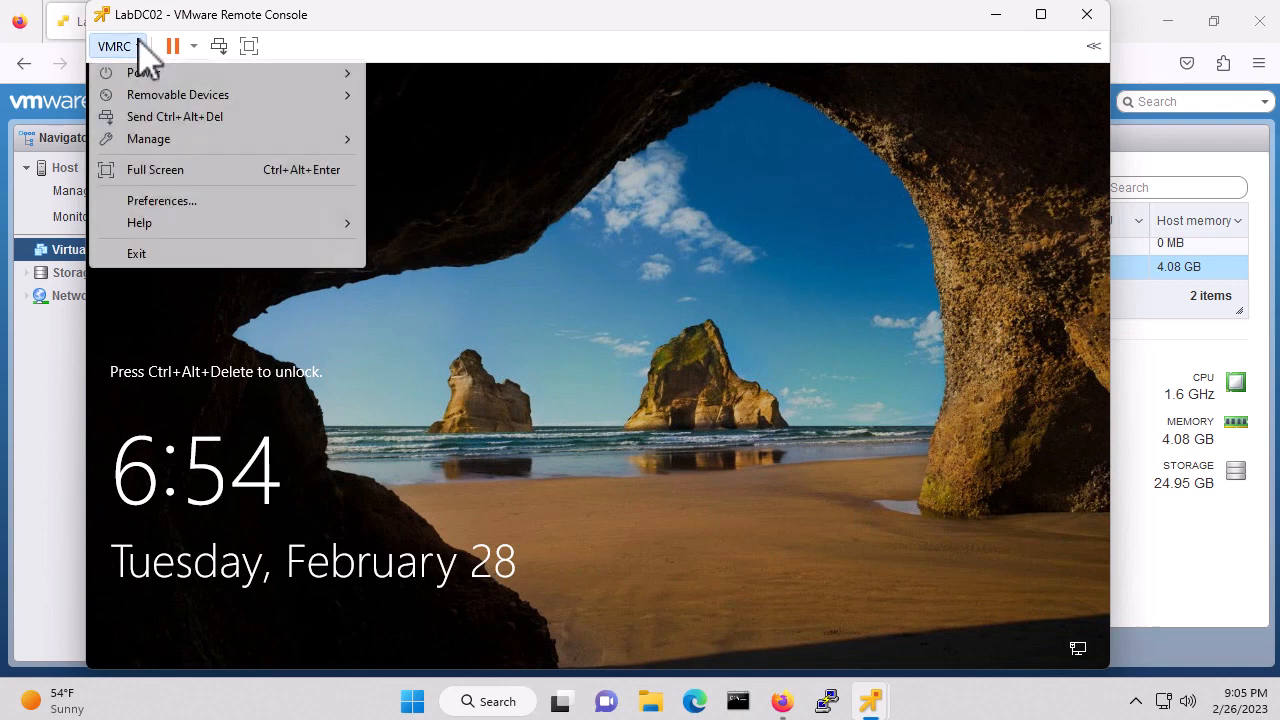
{"action": "left_click", "coordinate": [198, 116]}
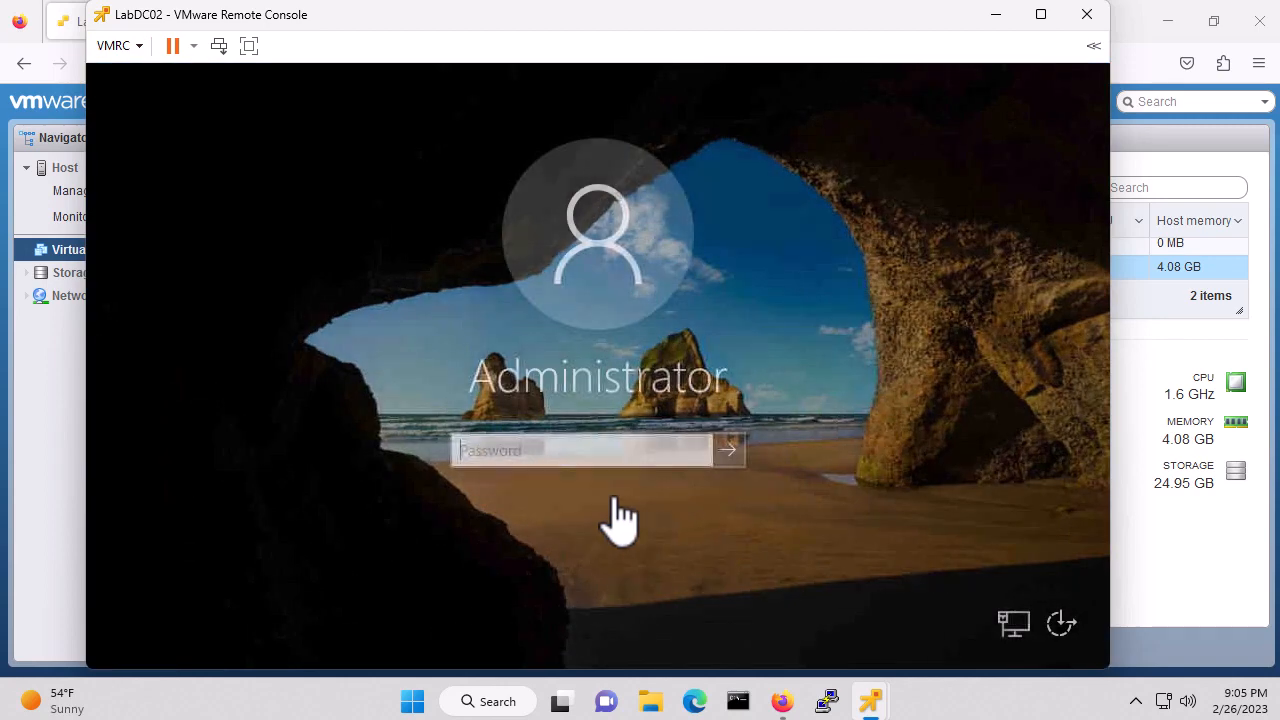
{"action": "left_click", "coordinate": [533, 455]}
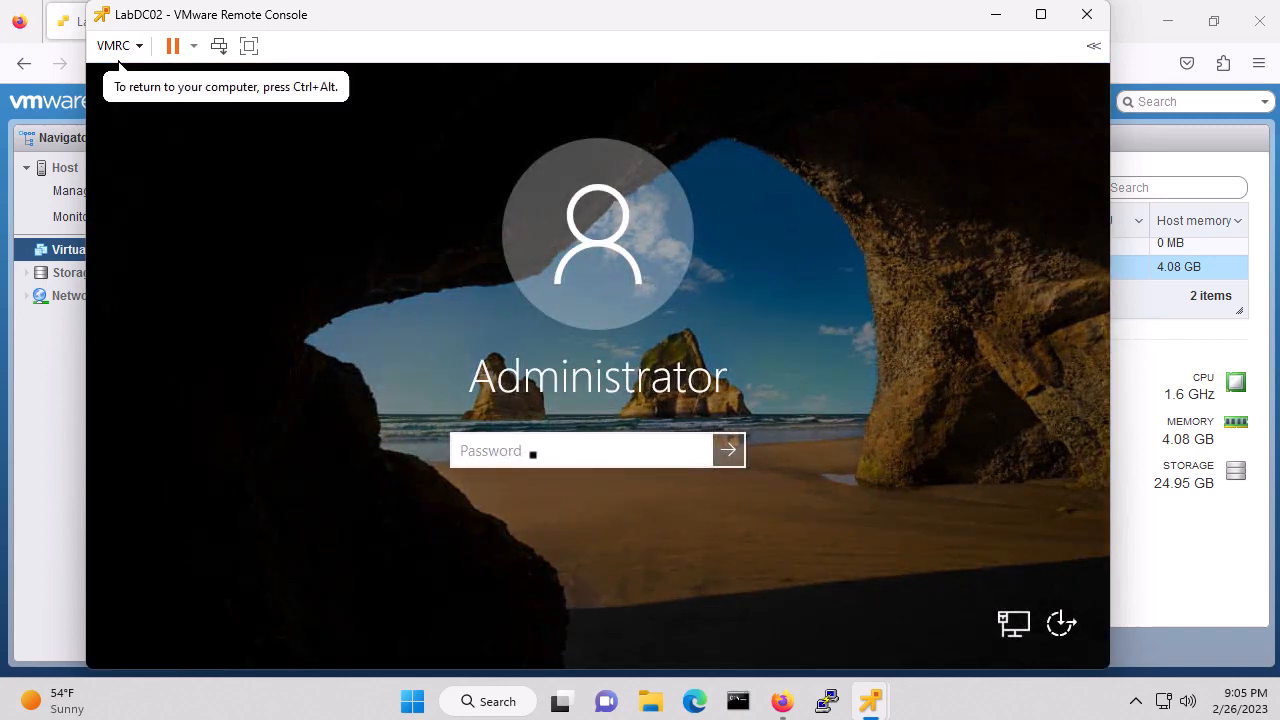
{"action": "type", "text": "•••••••••"}
{"action": "key", "text": "Return"}
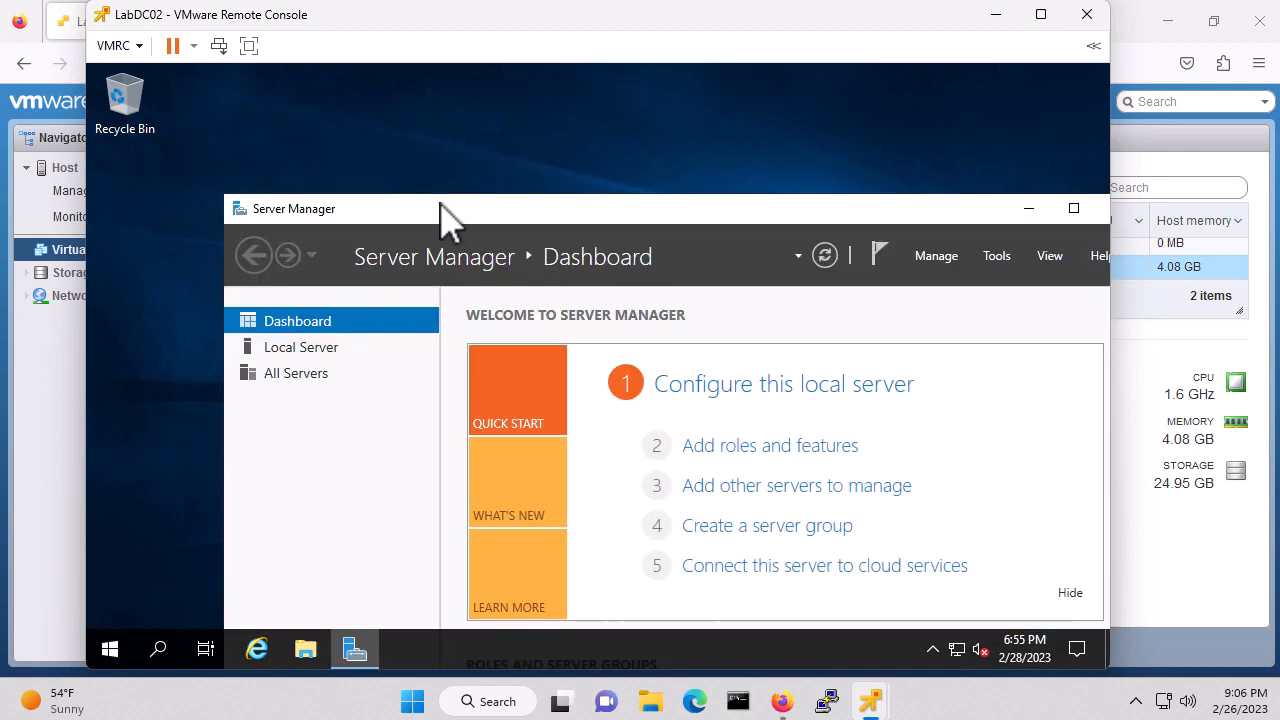
Show LabDC02's Local Server page (10.100.10.12) and dismiss the inventory-collection notice
{"action": "left_click_drag", "start_coordinate": [439, 203], "coordinate": [354, 89]}
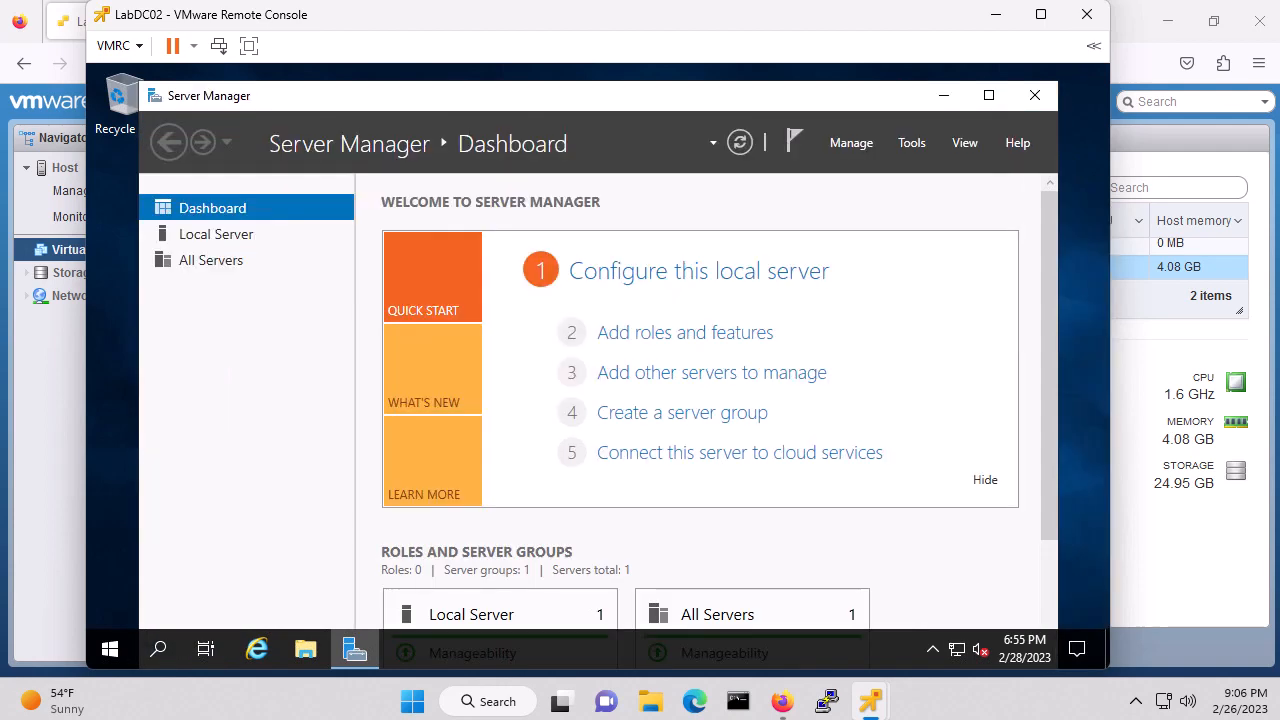
{"action": "left_click", "coordinate": [218, 238]}
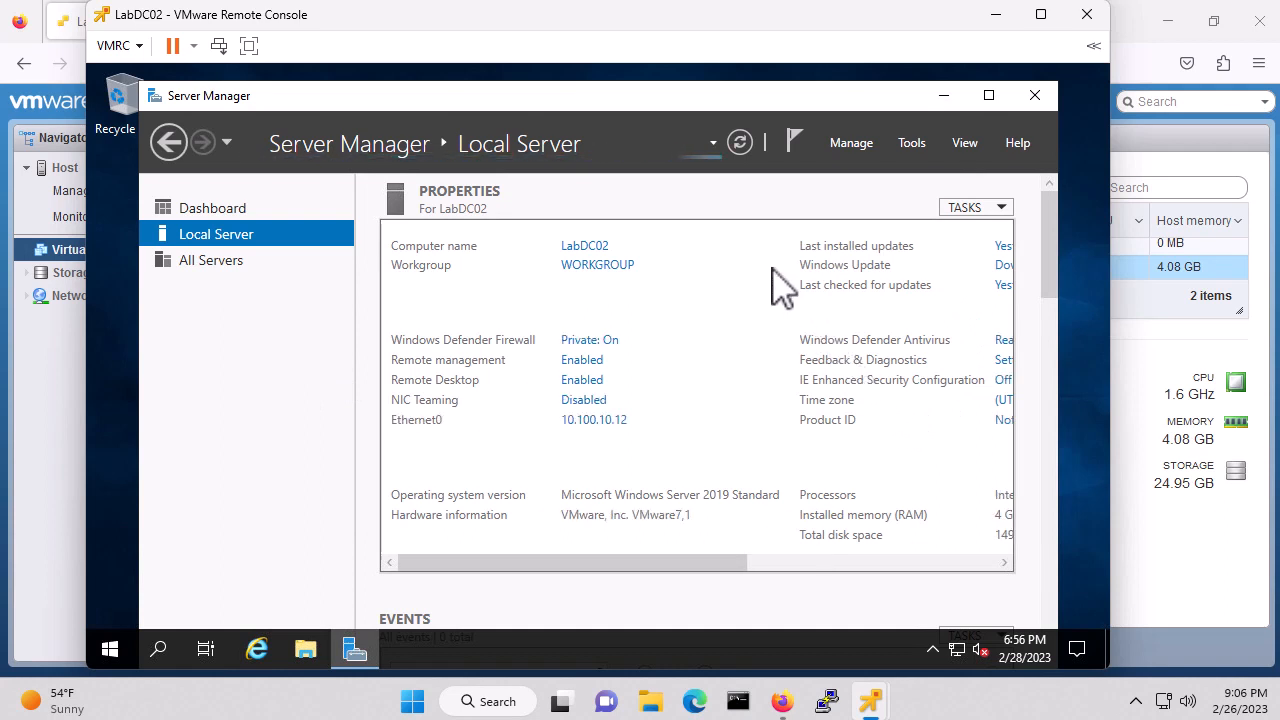
{"action": "left_click", "coordinate": [854, 150]}
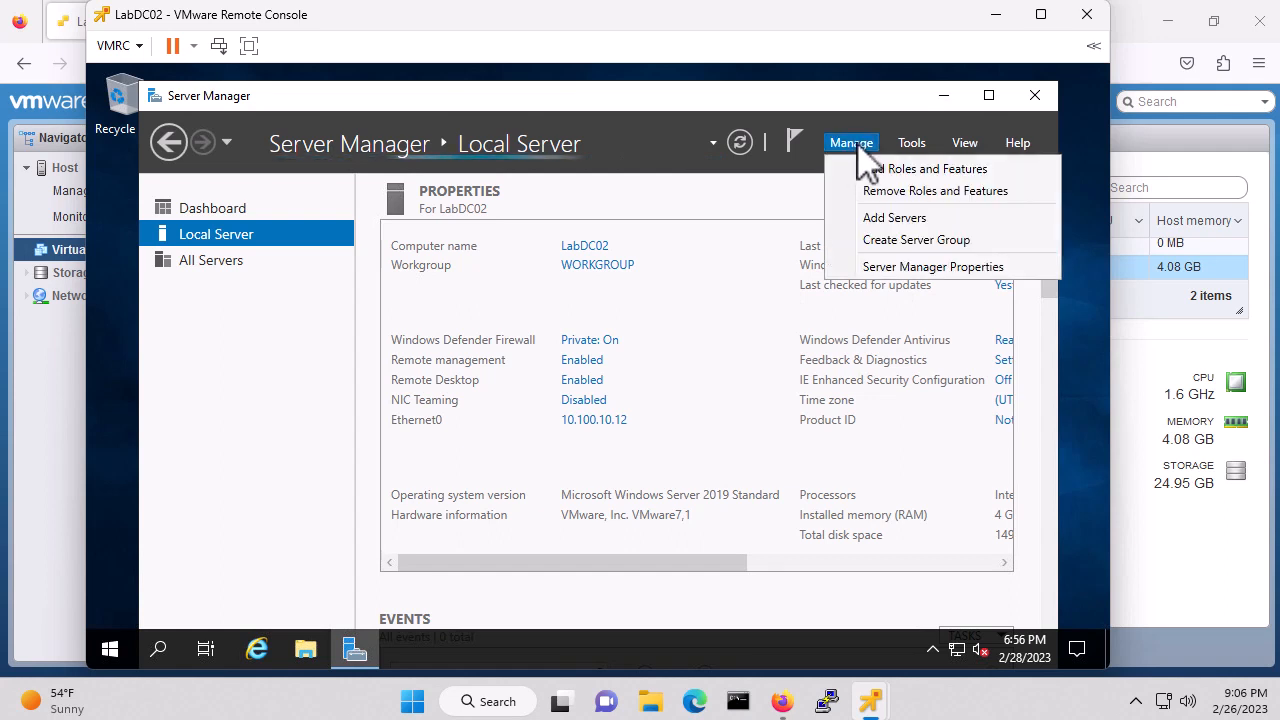
{"action": "left_click", "coordinate": [915, 170]}
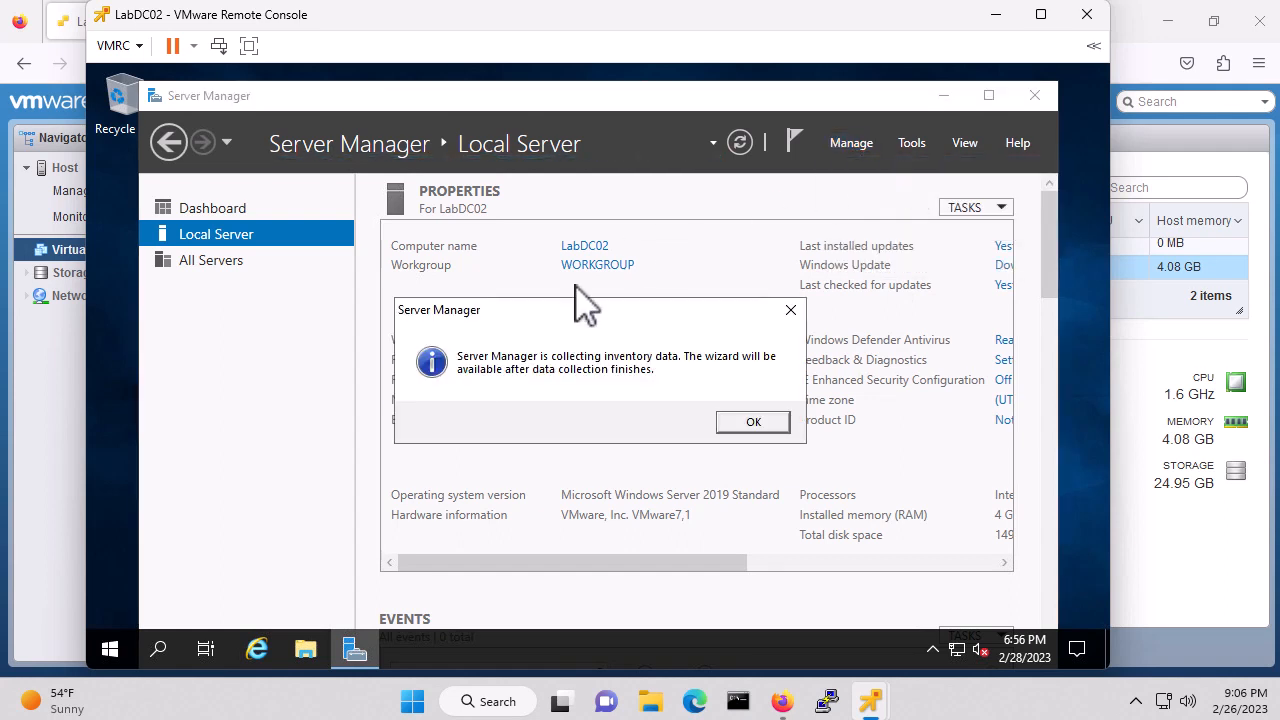
{"action": "left_click", "coordinate": [754, 424]}
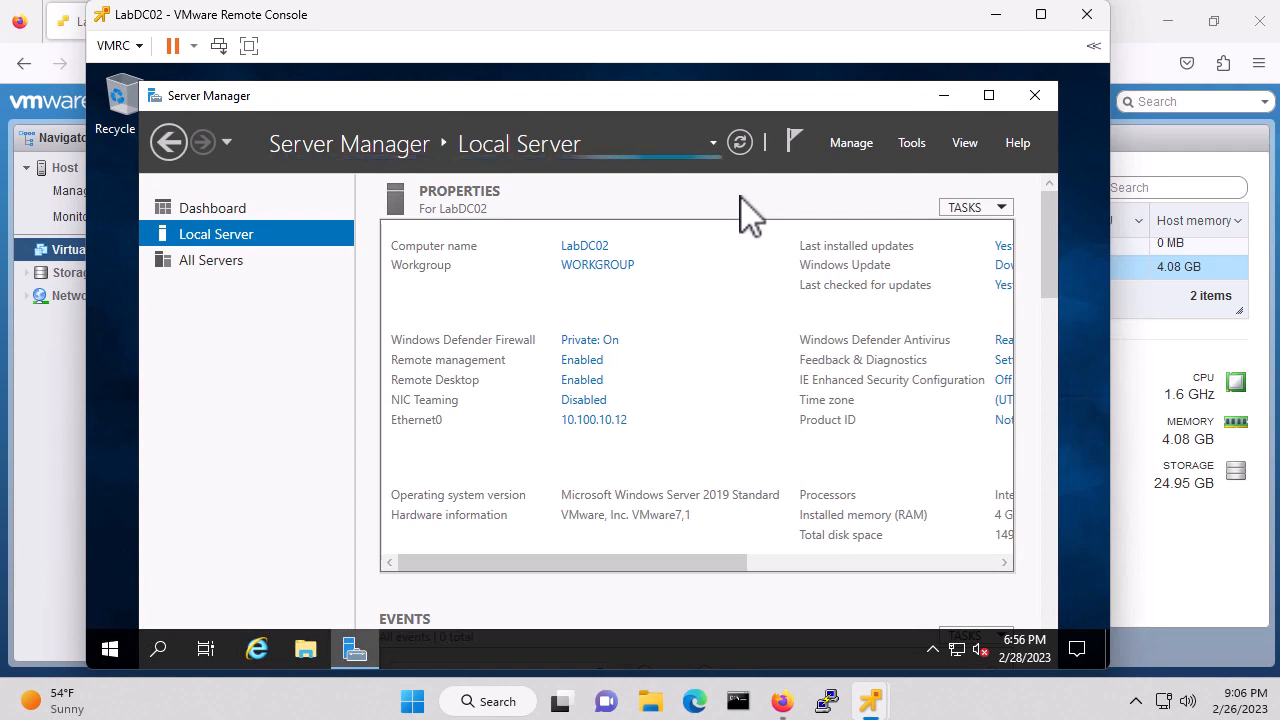
Launch Add Roles and Features as a role-based installation targeting LabDC02, skipping the intro page in future
{"action": "left_click", "coordinate": [851, 143]}
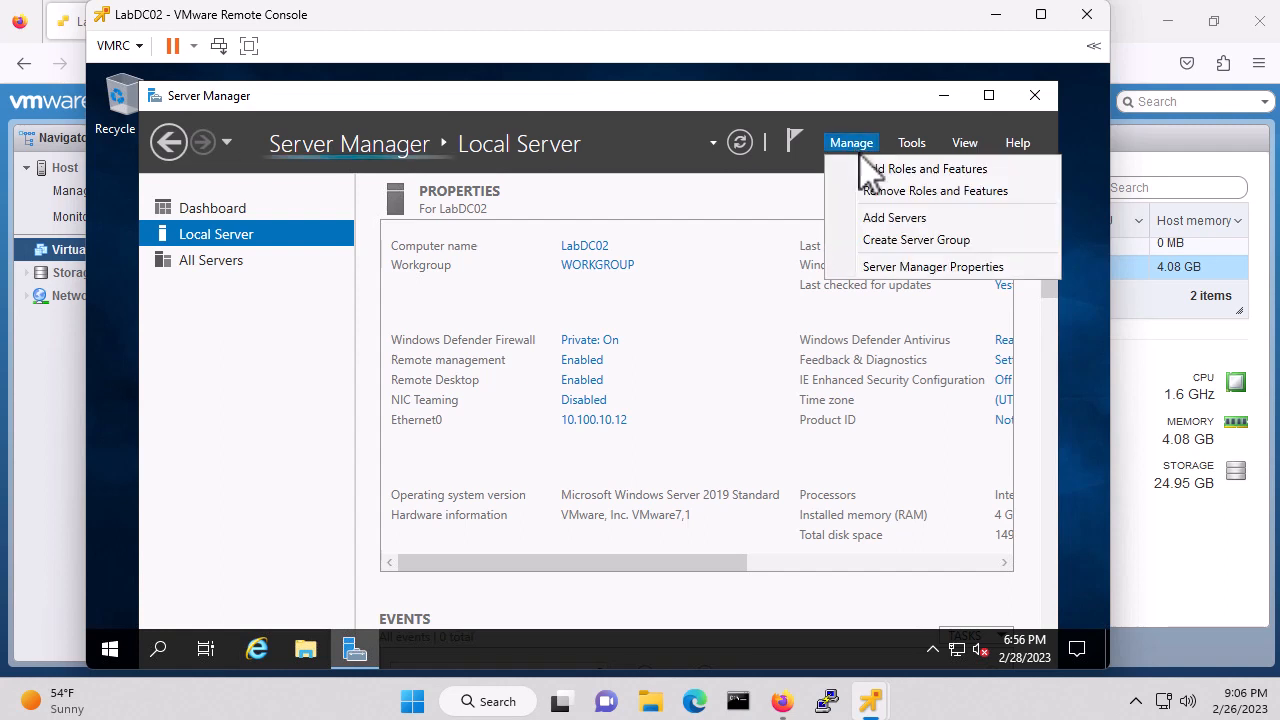
{"action": "left_click", "coordinate": [912, 170]}
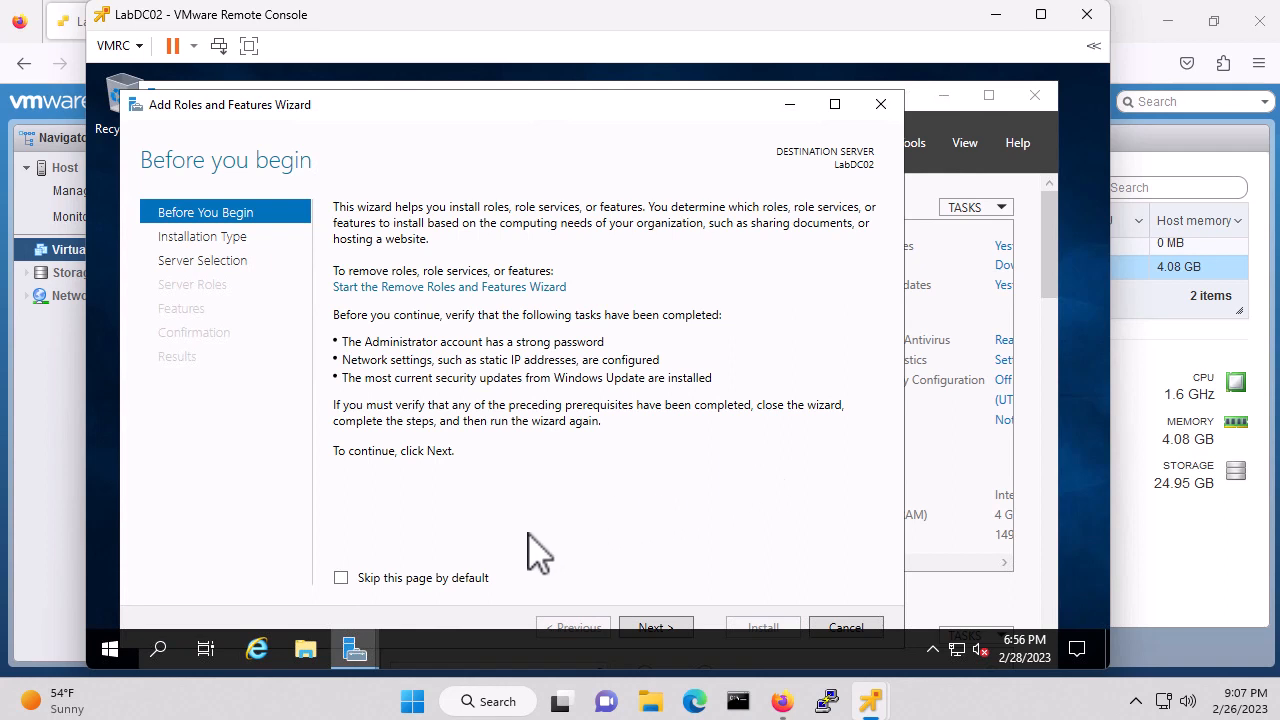
{"action": "left_click", "coordinate": [341, 578]}
{"action": "left_click", "coordinate": [655, 627]}
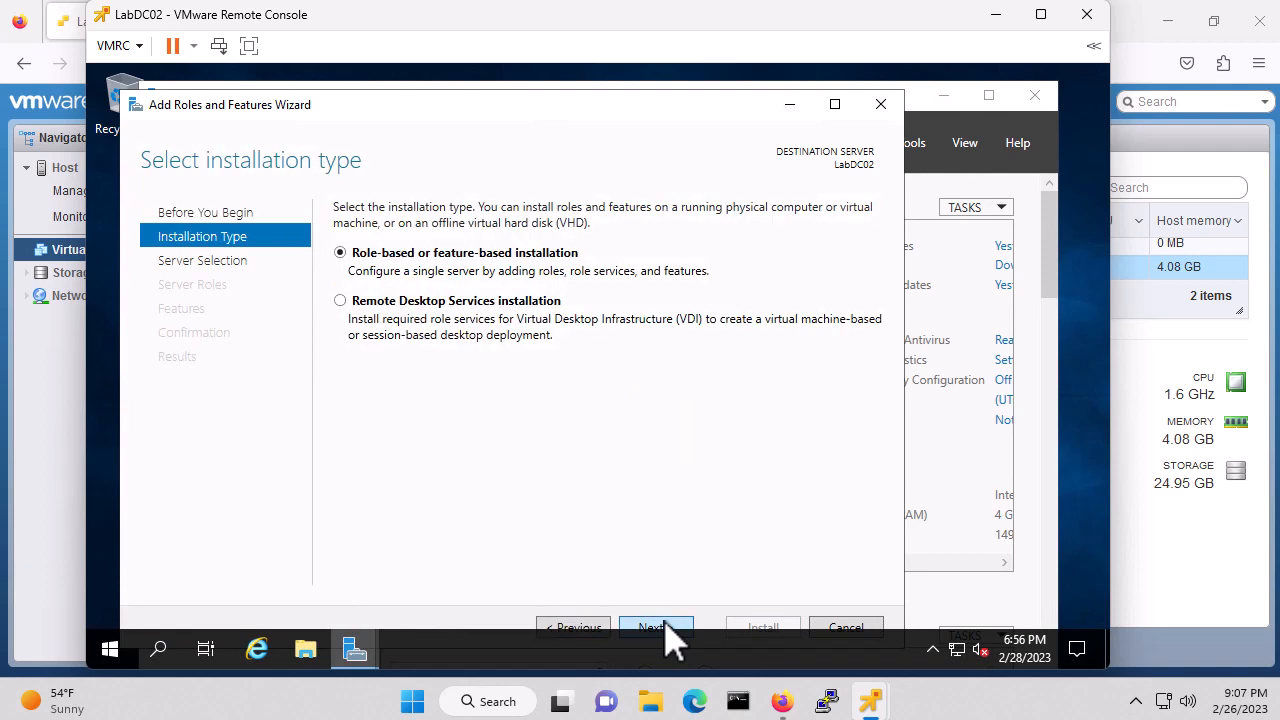
{"action": "left_click", "coordinate": [668, 628]}
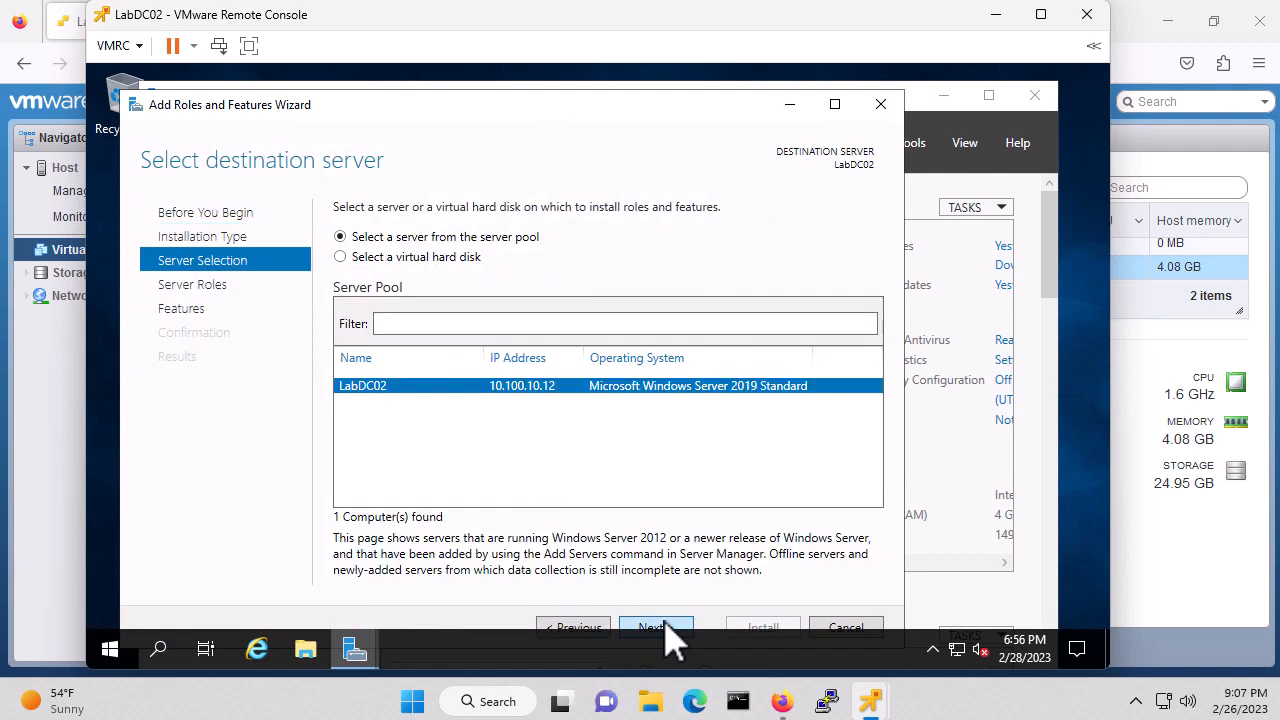
{"action": "left_click", "coordinate": [668, 628]}
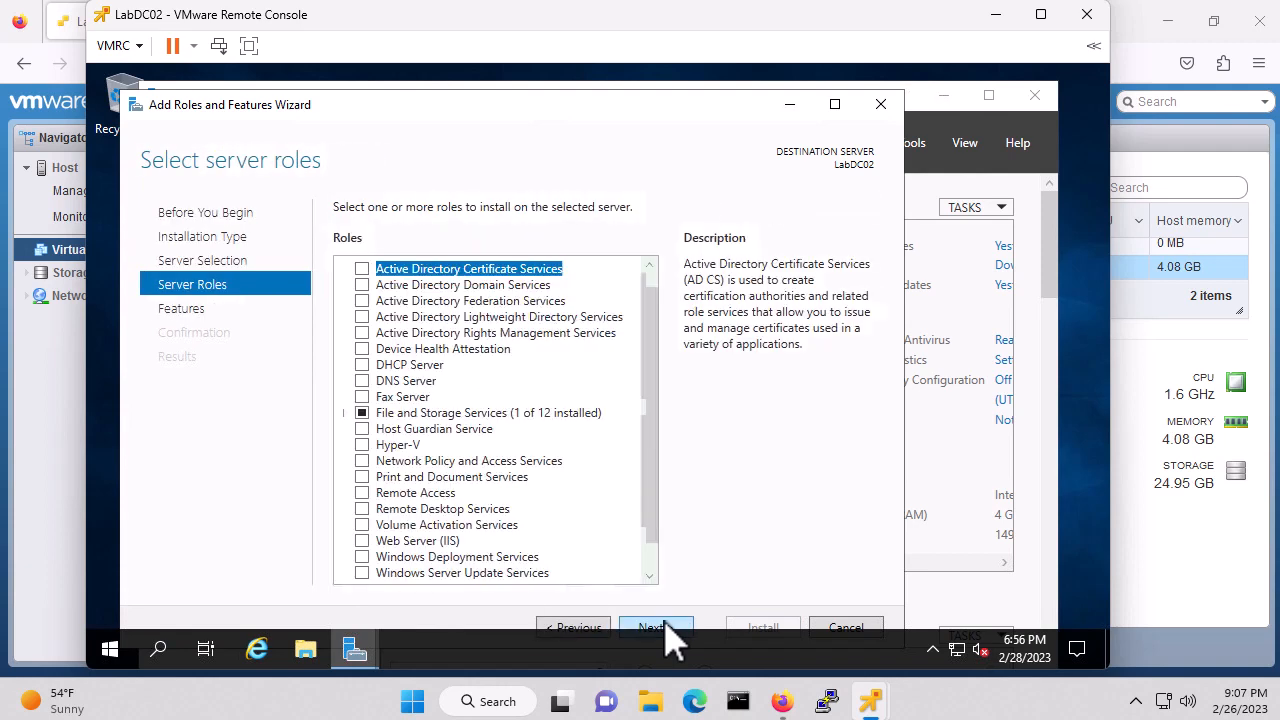
Select the AD DS, DHCP Server and DNS Server roles with their management tools
{"action": "left_click", "coordinate": [364, 285]}
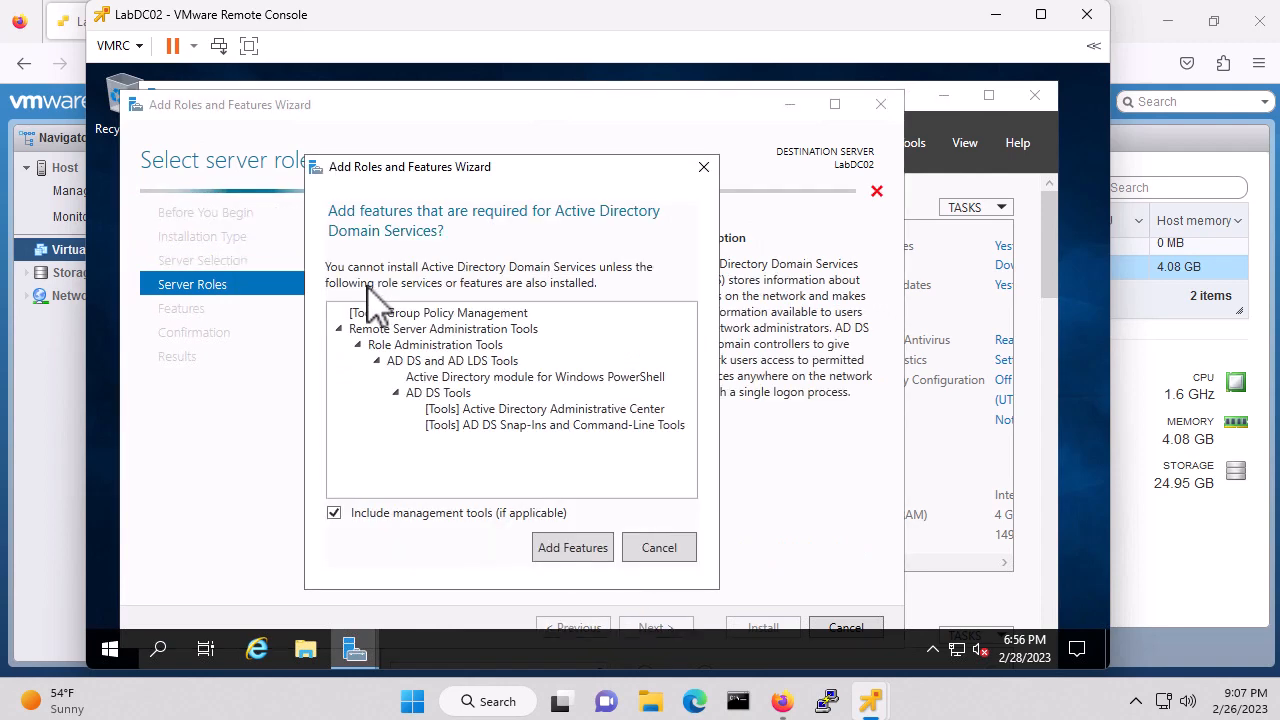
{"action": "left_click", "coordinate": [572, 550]}
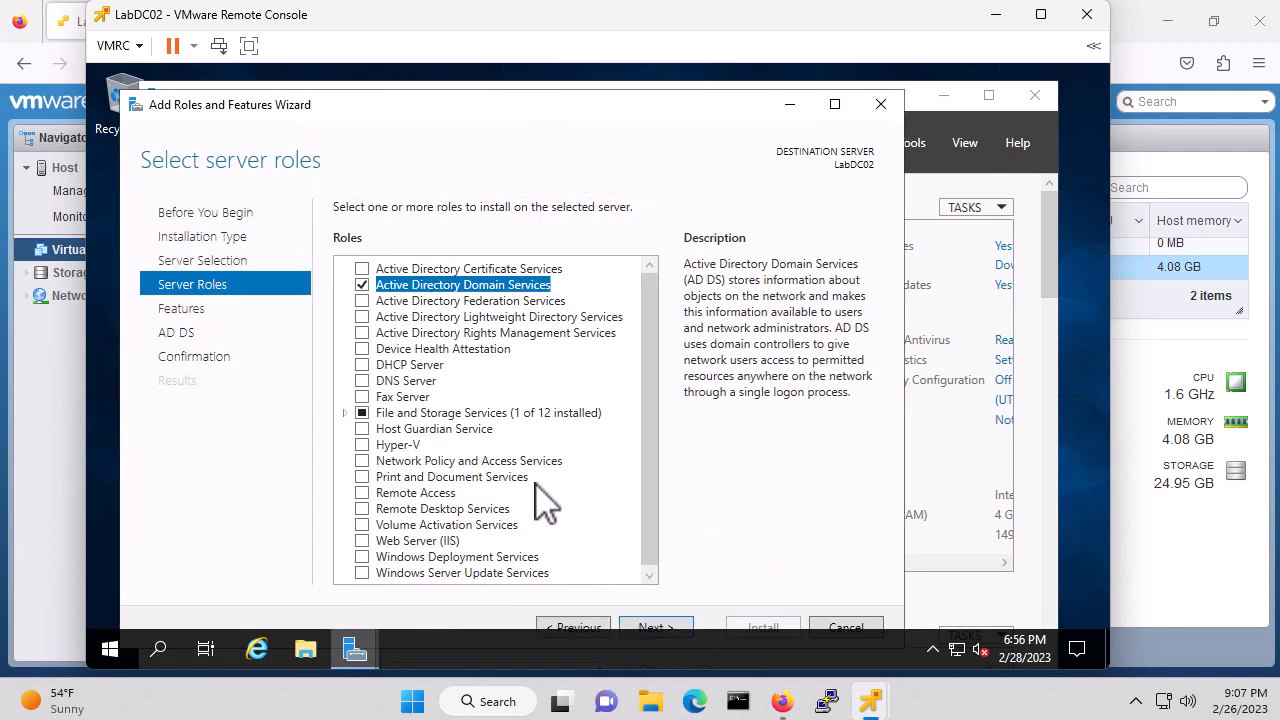
{"action": "left_click", "coordinate": [362, 364]}
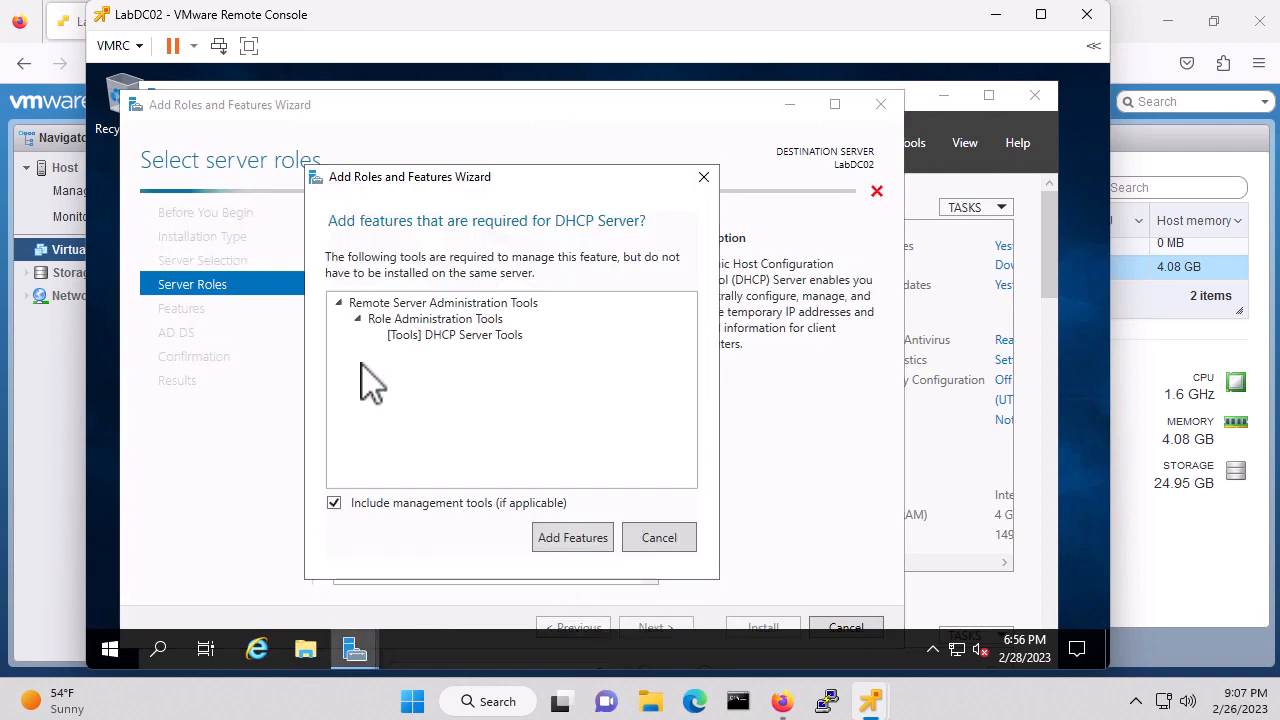
{"action": "left_click", "coordinate": [571, 540]}
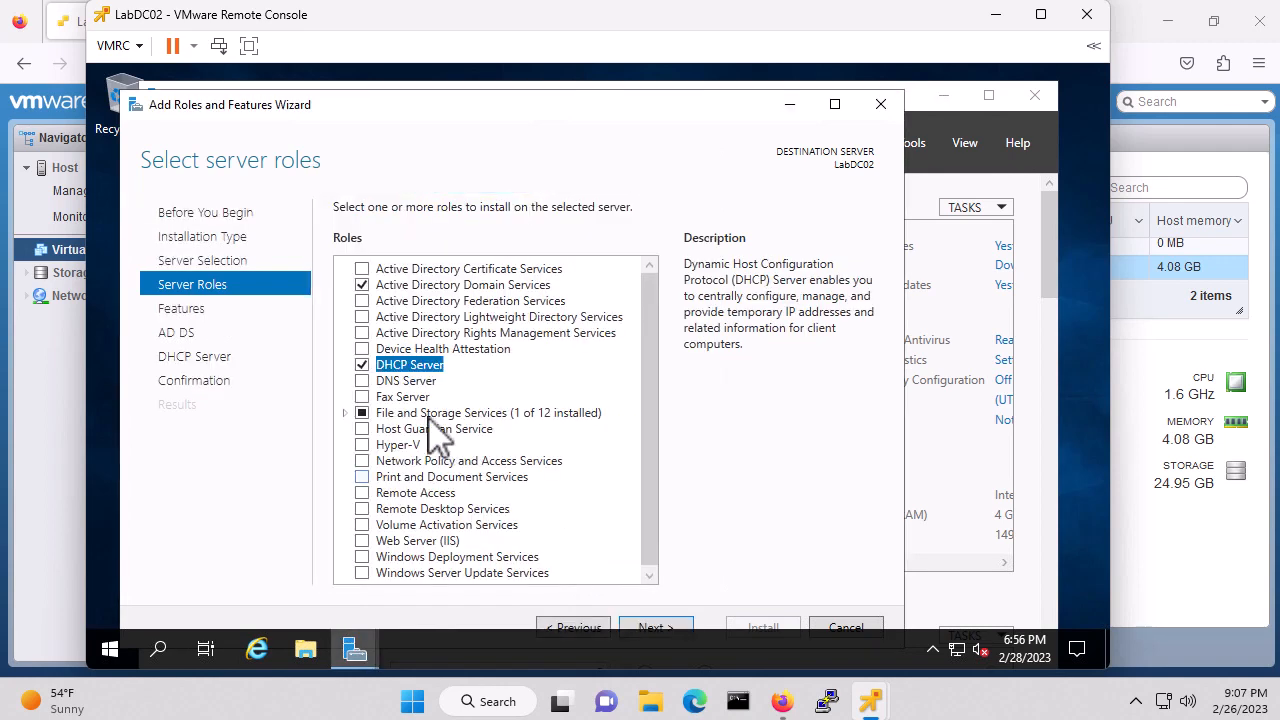
{"action": "left_click", "coordinate": [362, 381]}
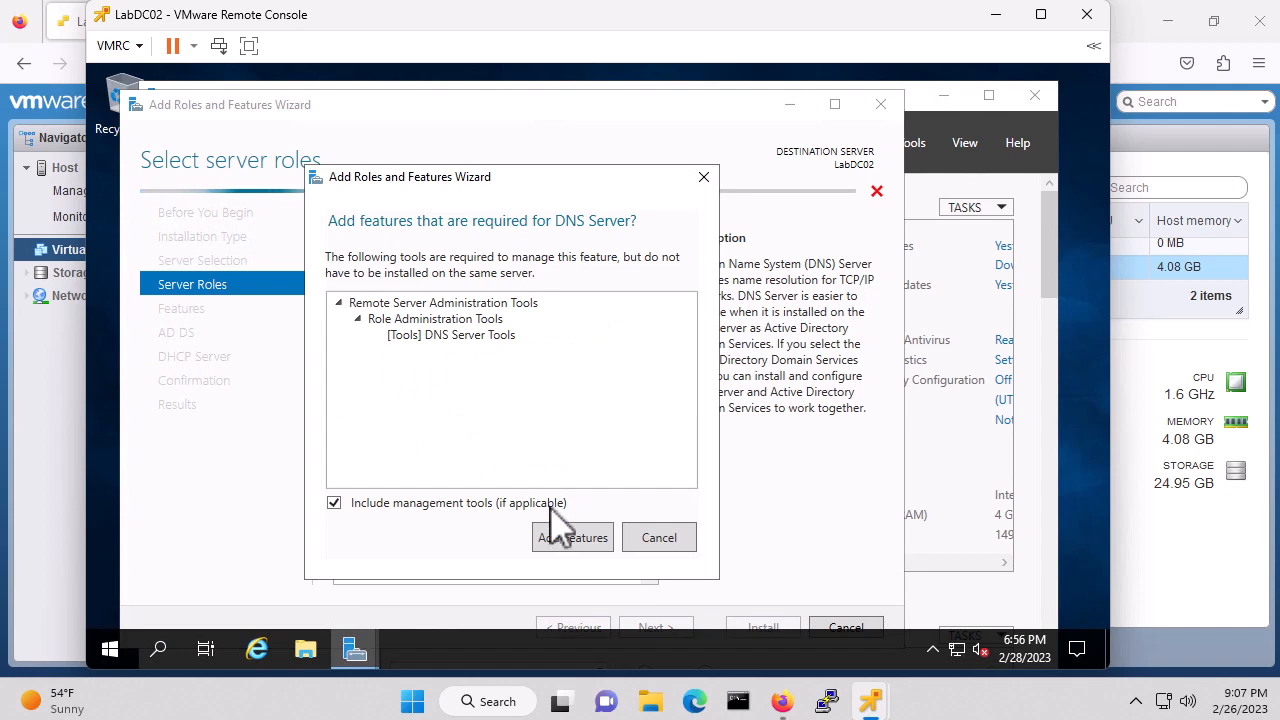
{"action": "left_click", "coordinate": [565, 537]}
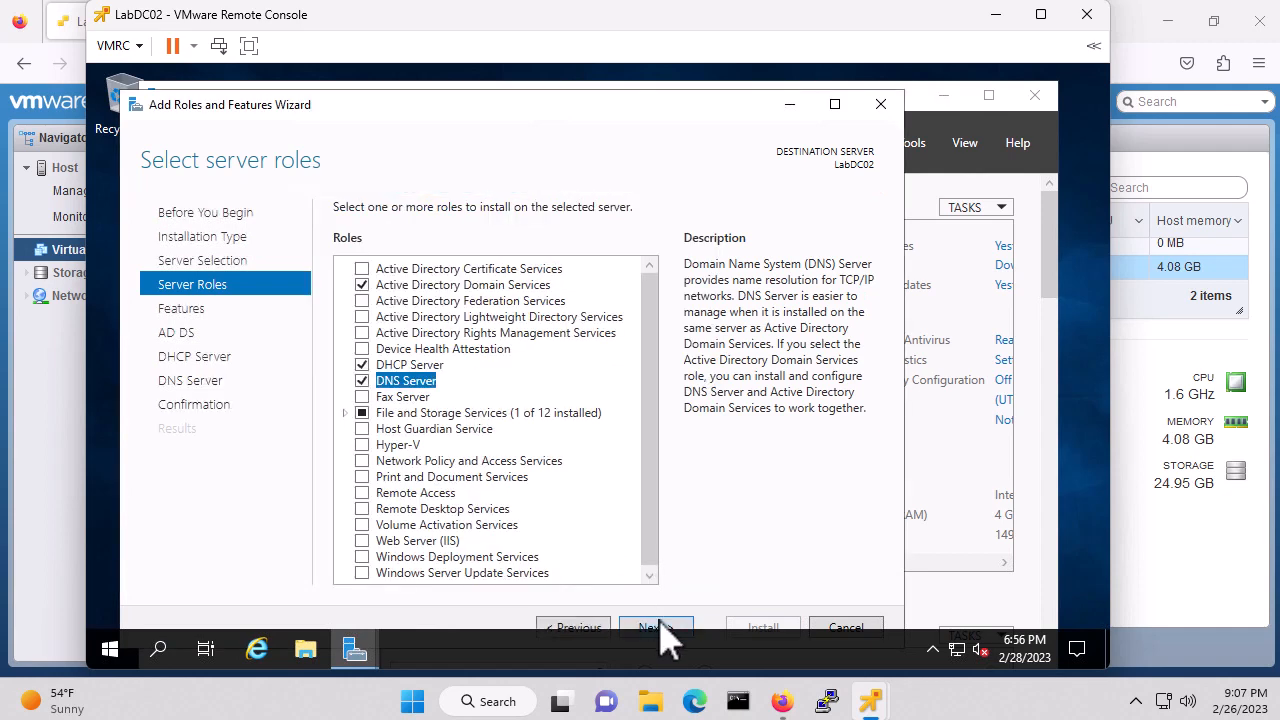
Add the Telnet Client feature and pass the AD DS, DHCP and DNS information pages
{"action": "left_click", "coordinate": [654, 627]}
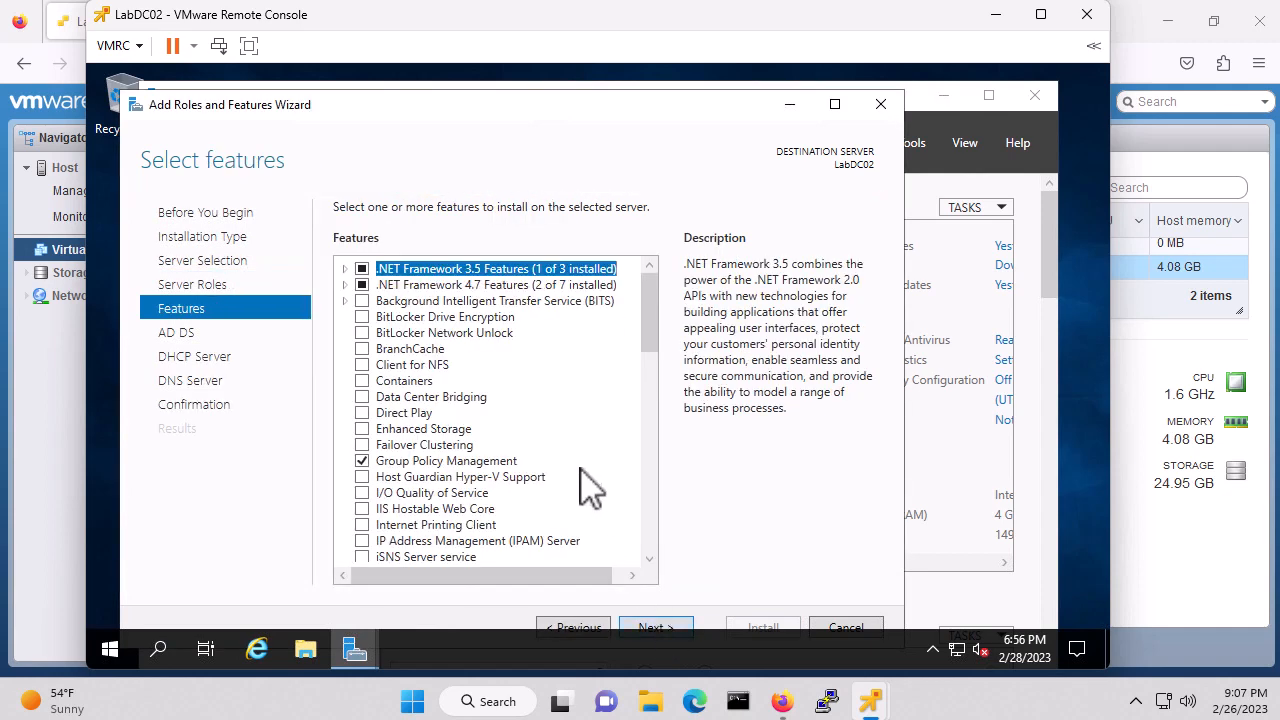
{"action": "scroll", "coordinate": [588, 487], "scroll_direction": "down", "scroll_amount": 10}
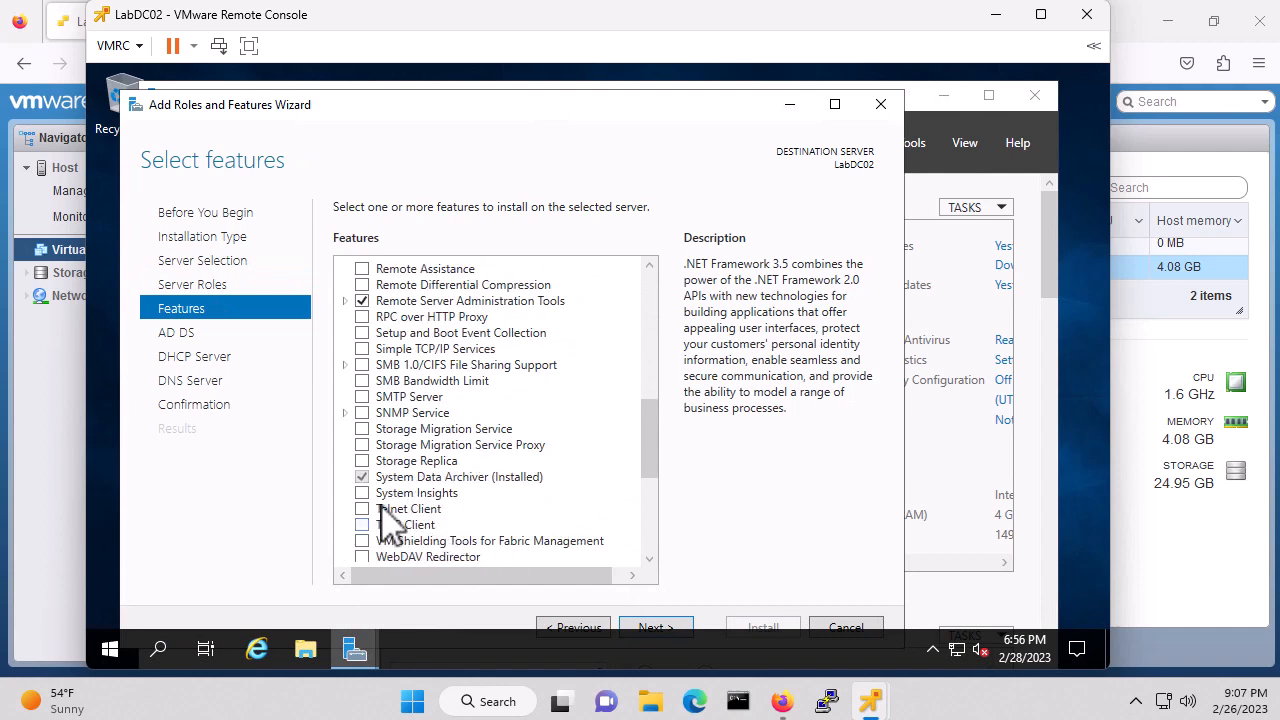
{"action": "left_click", "coordinate": [362, 508]}
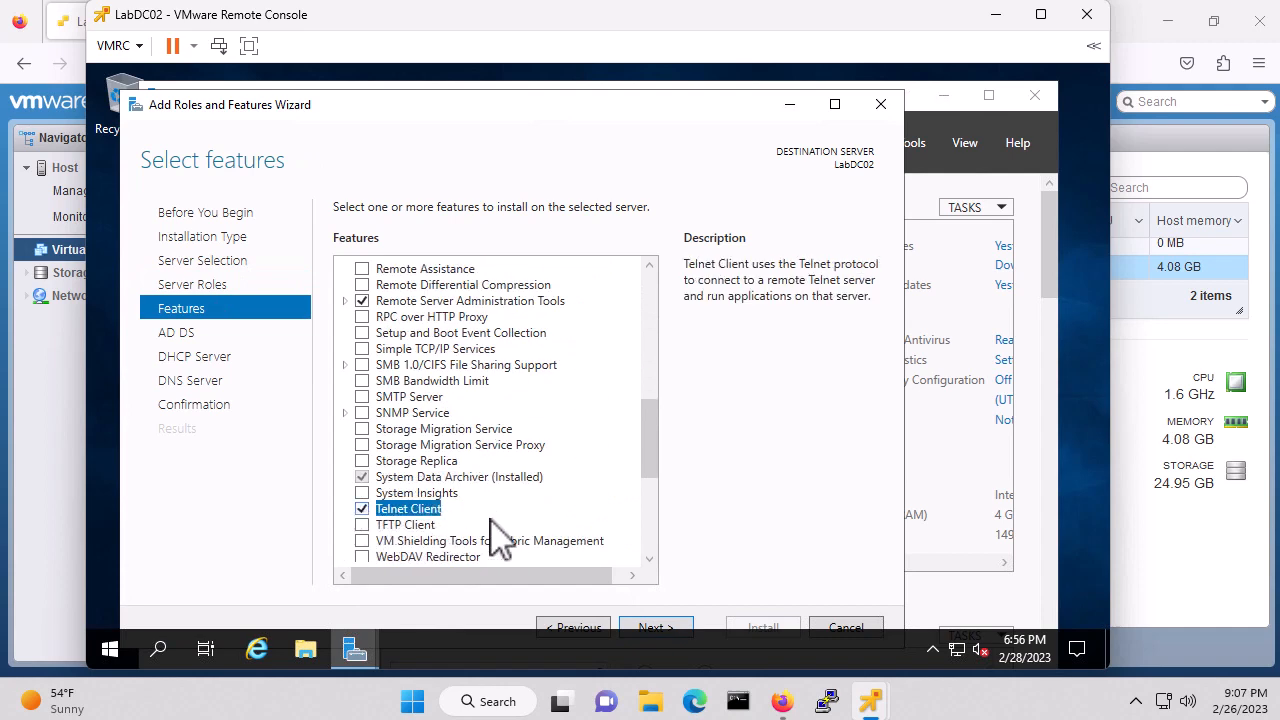
{"action": "left_click", "coordinate": [657, 630]}
{"action": "left_click", "coordinate": [655, 627]}
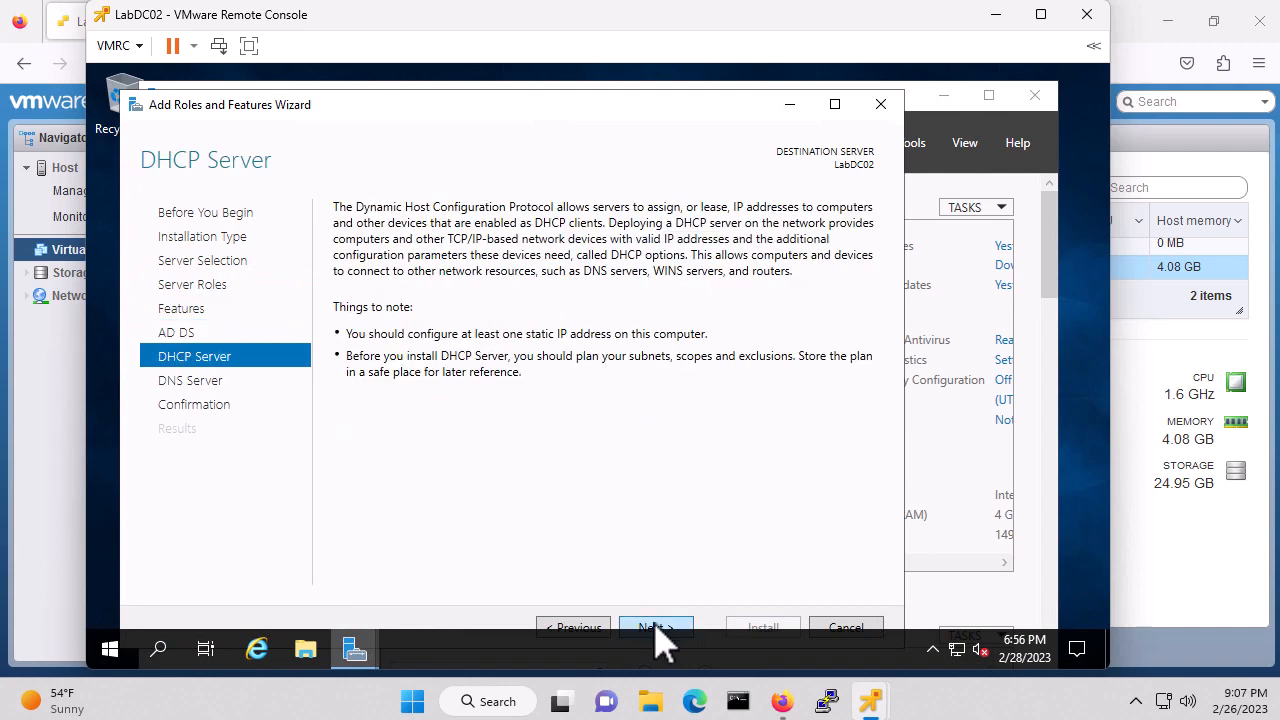
{"action": "left_click", "coordinate": [655, 627]}
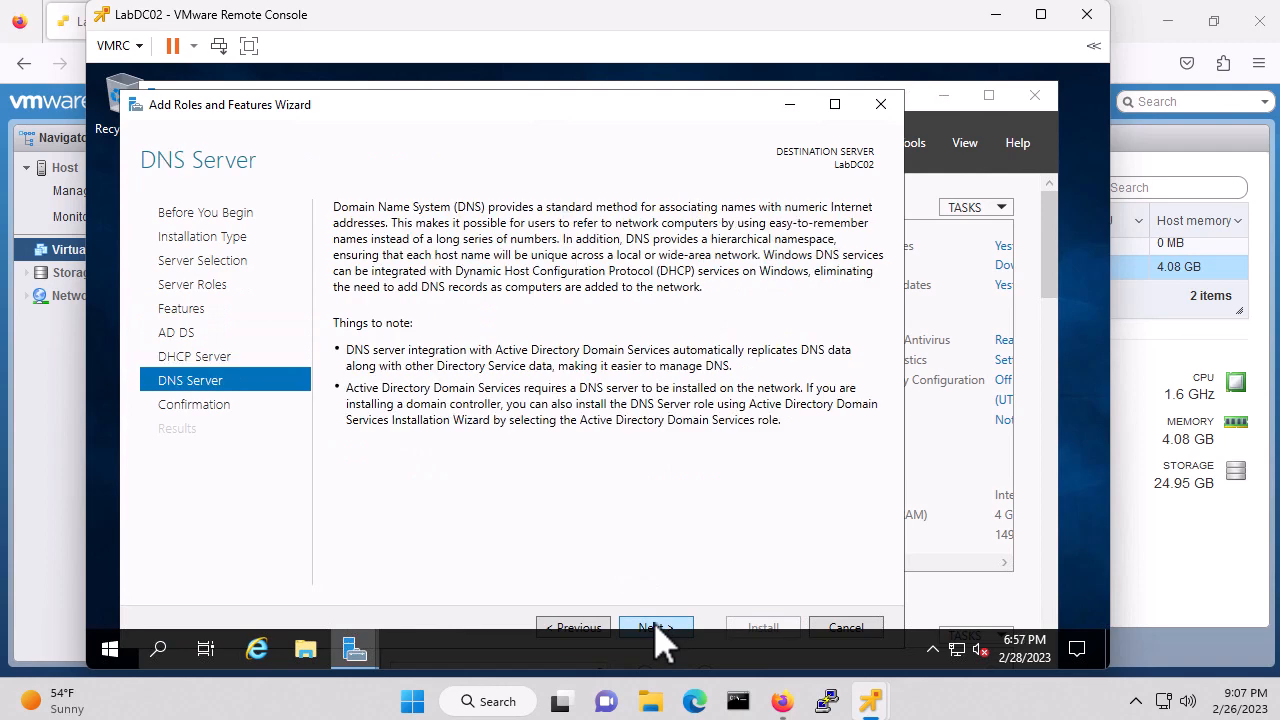
{"action": "left_click", "coordinate": [655, 627]}
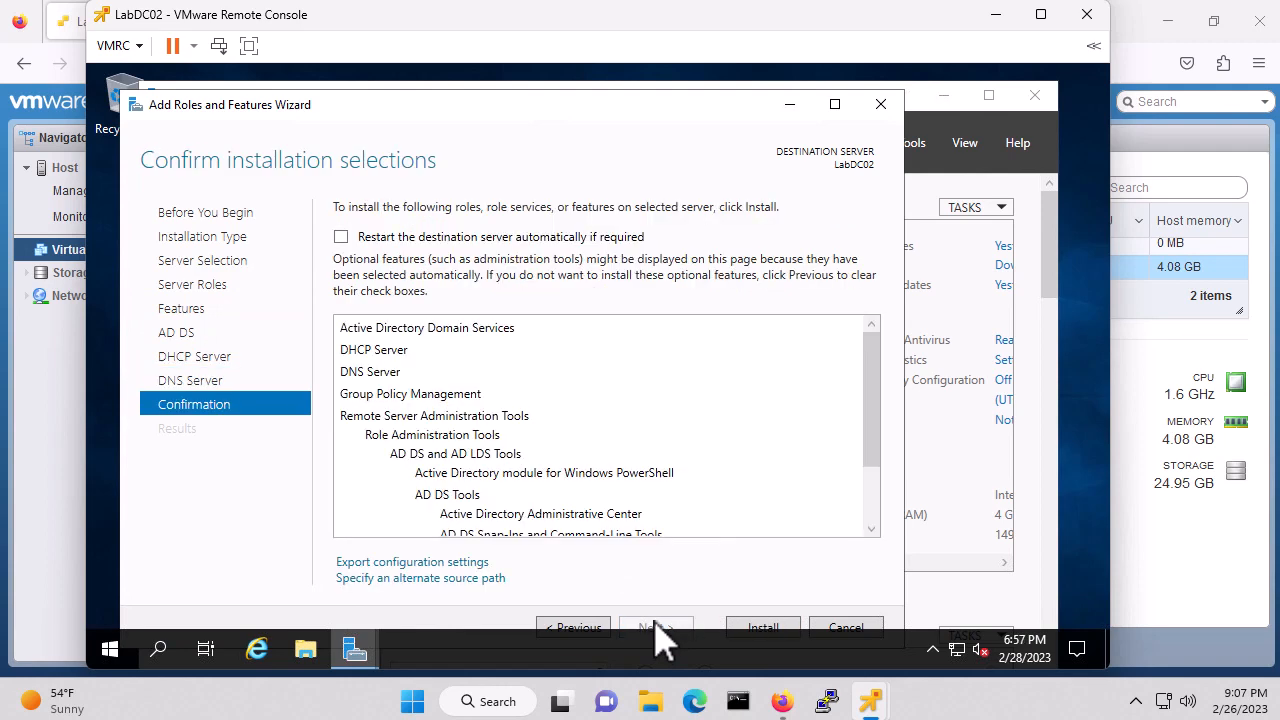
Allow automatic restart, start the installation, and hide the wizard
{"action": "left_click", "coordinate": [341, 237]}
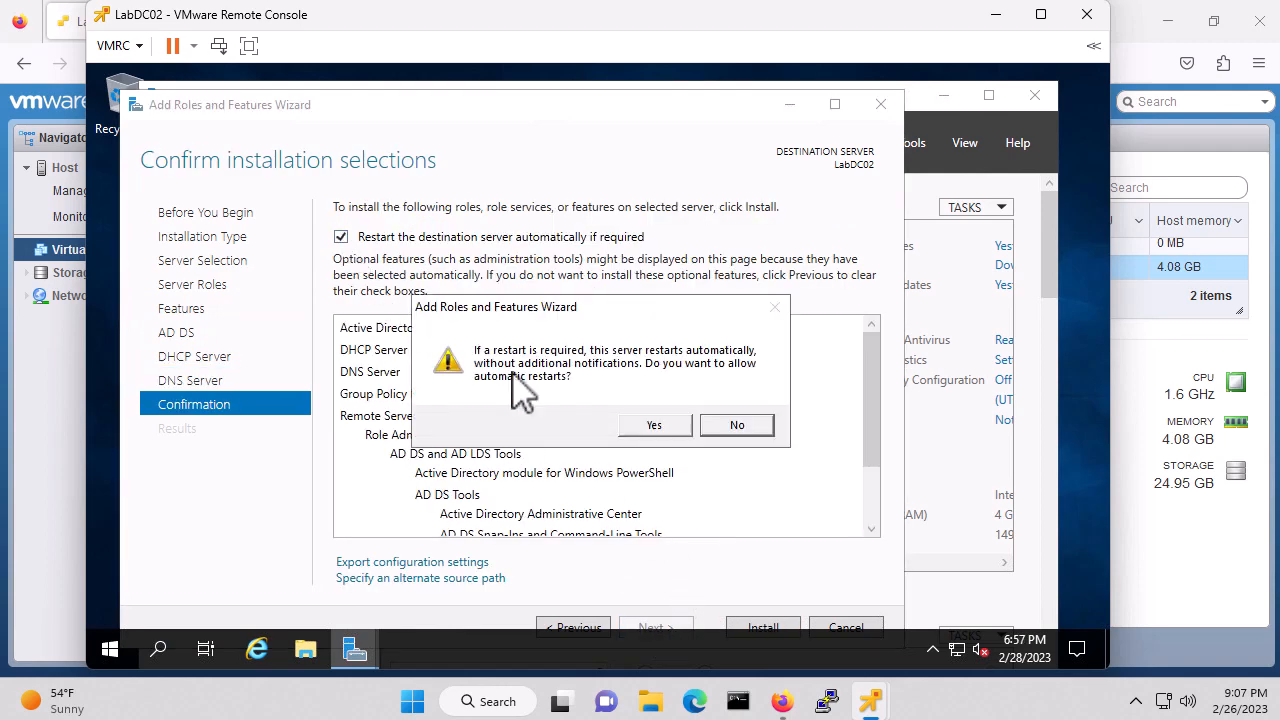
{"action": "left_click", "coordinate": [663, 424]}
{"action": "left_click", "coordinate": [763, 626]}
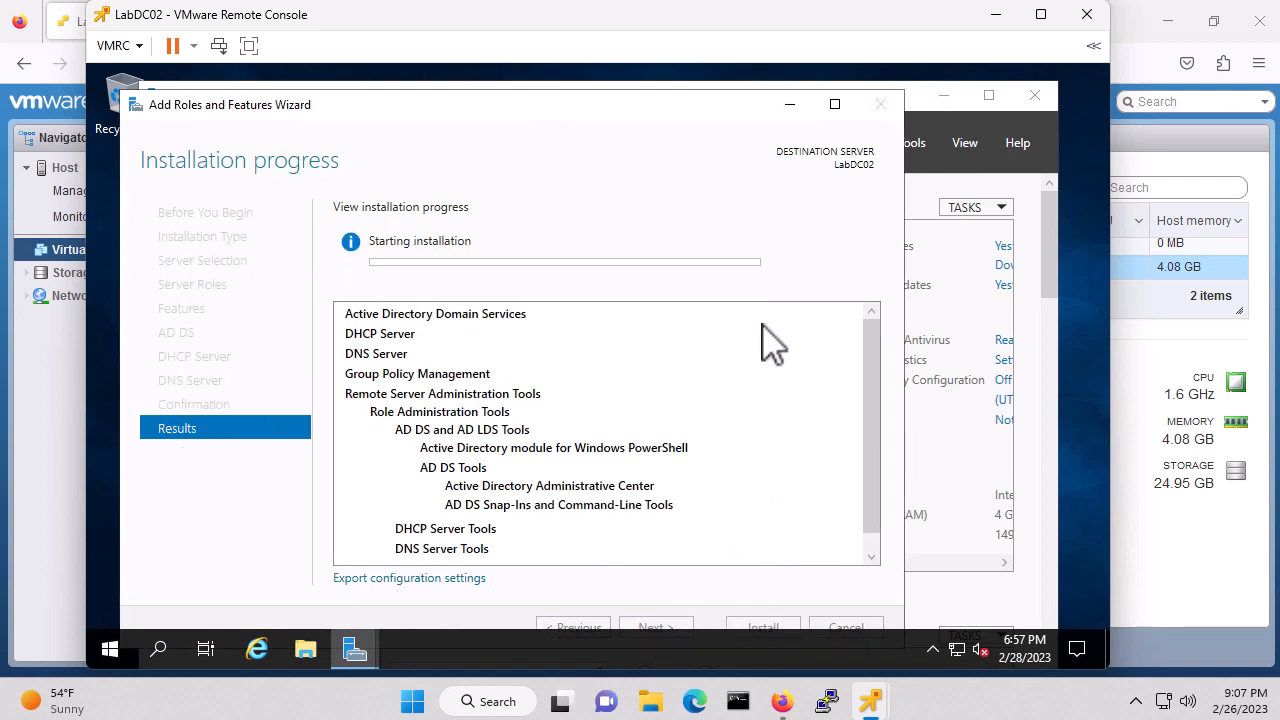
{"action": "left_click", "coordinate": [789, 106]}
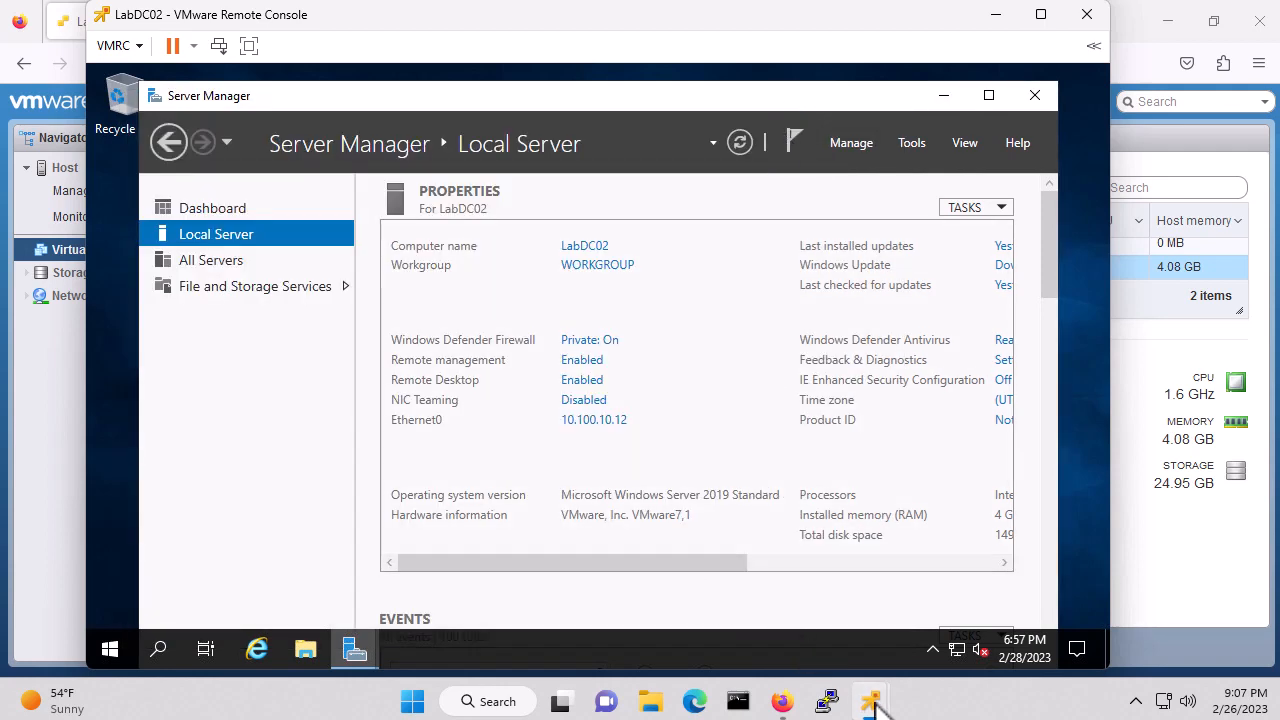
Maximize the LabDC01 console, close its finished installation wizard, and view pending post-deployment tasks
{"action": "mouse_move", "coordinate": [877, 700]}
{"action": "left_click", "coordinate": [795, 515]}
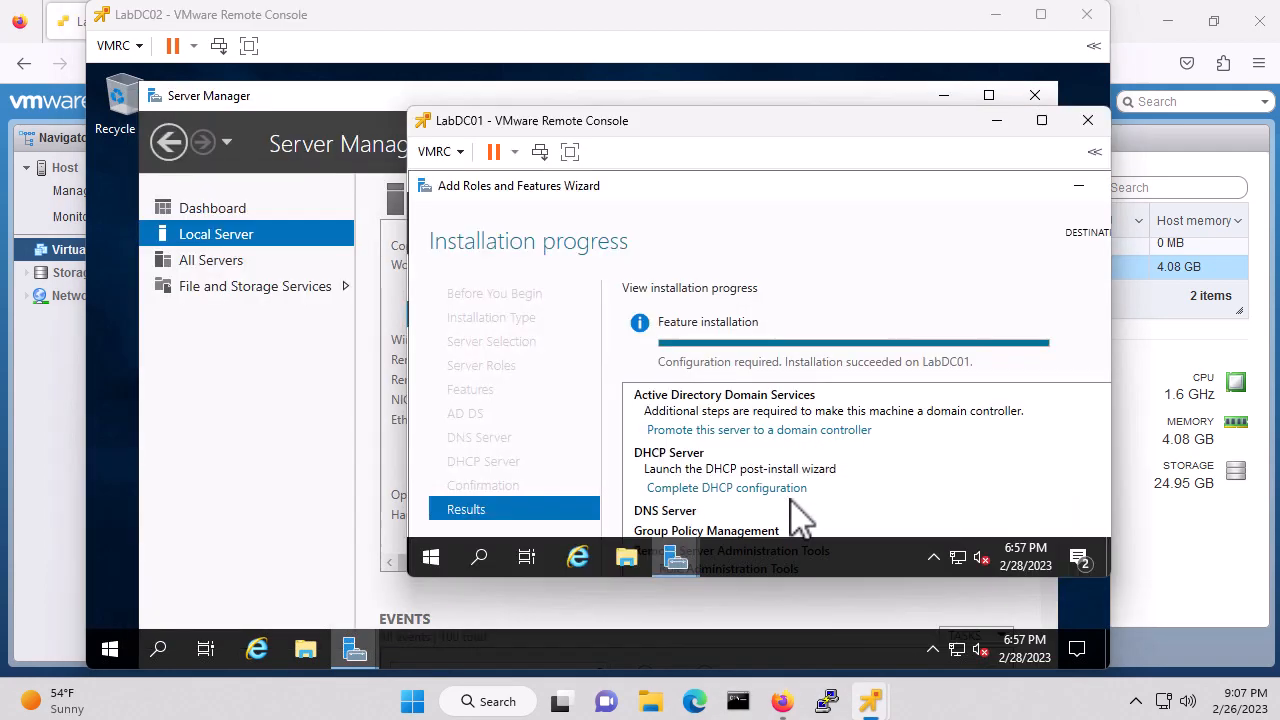
{"action": "left_click_drag", "start_coordinate": [716, 126], "coordinate": [480, 106]}
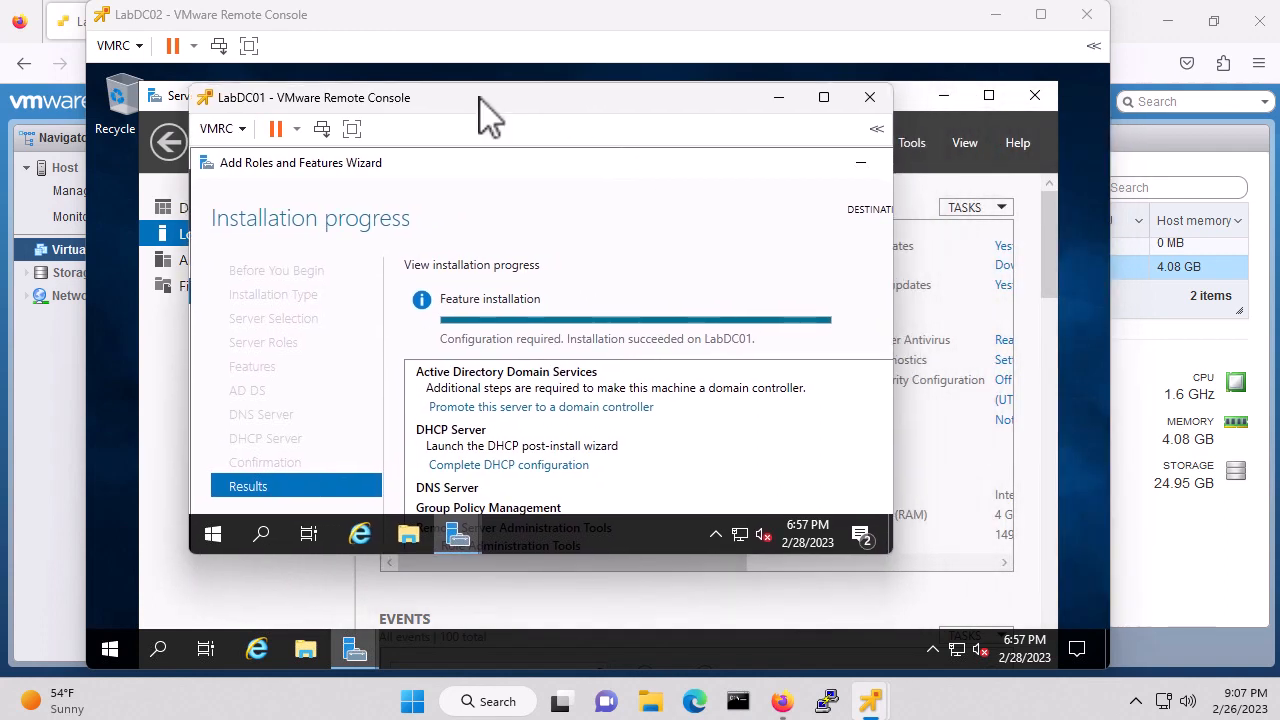
{"action": "left_click", "coordinate": [824, 98]}
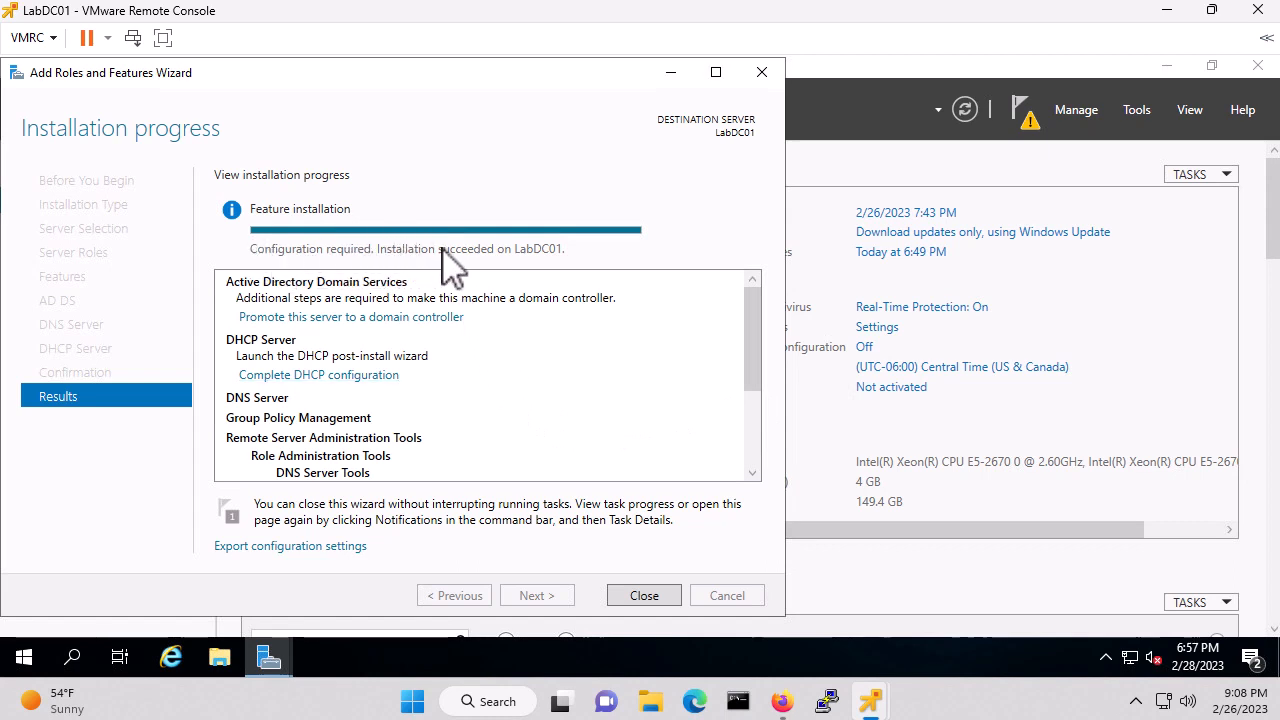
{"action": "left_click", "coordinate": [642, 597]}
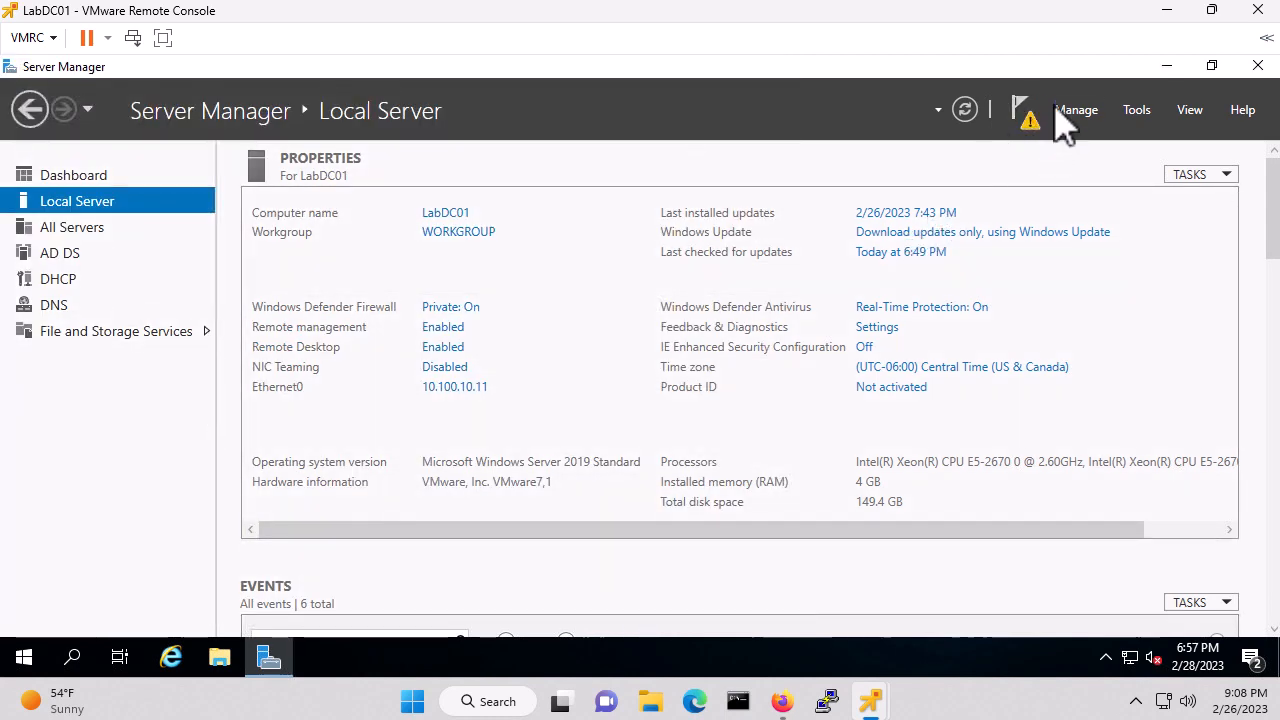
{"action": "left_click", "coordinate": [1024, 113]}
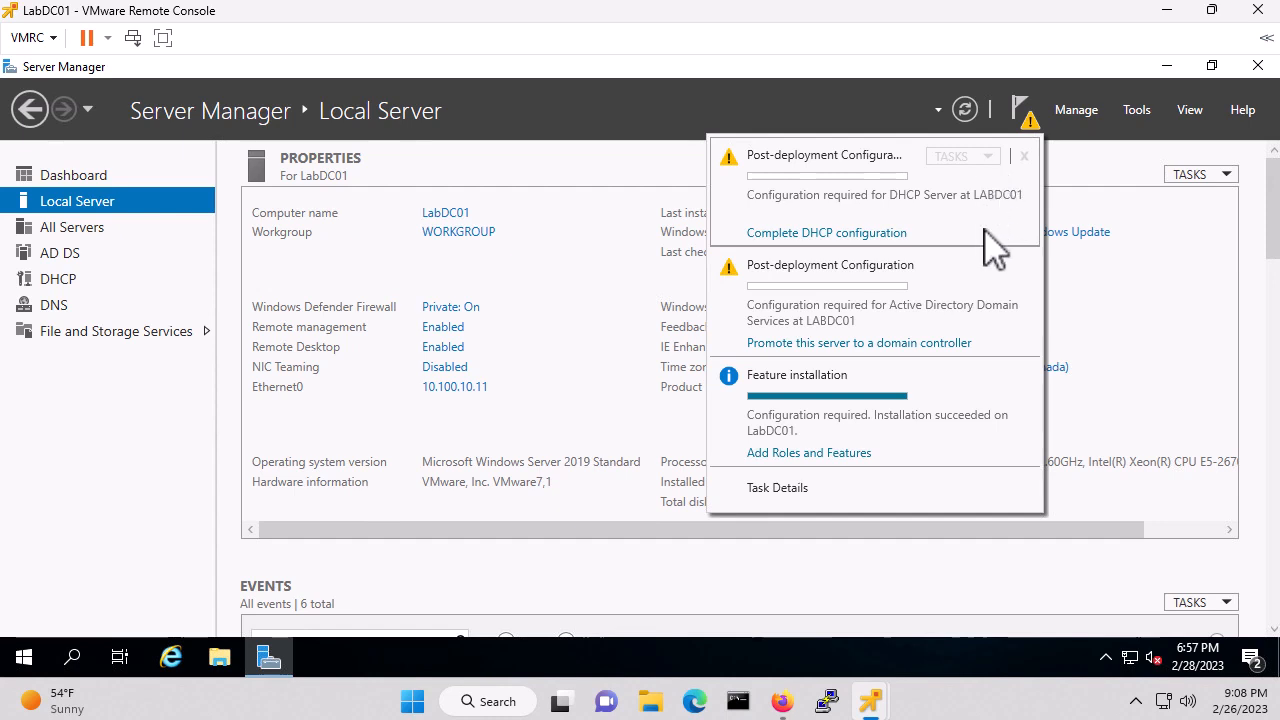
Promote LabDC01 as a new forest with root domain myhomelabs.us and submit the settings
{"action": "left_click", "coordinate": [839, 343]}
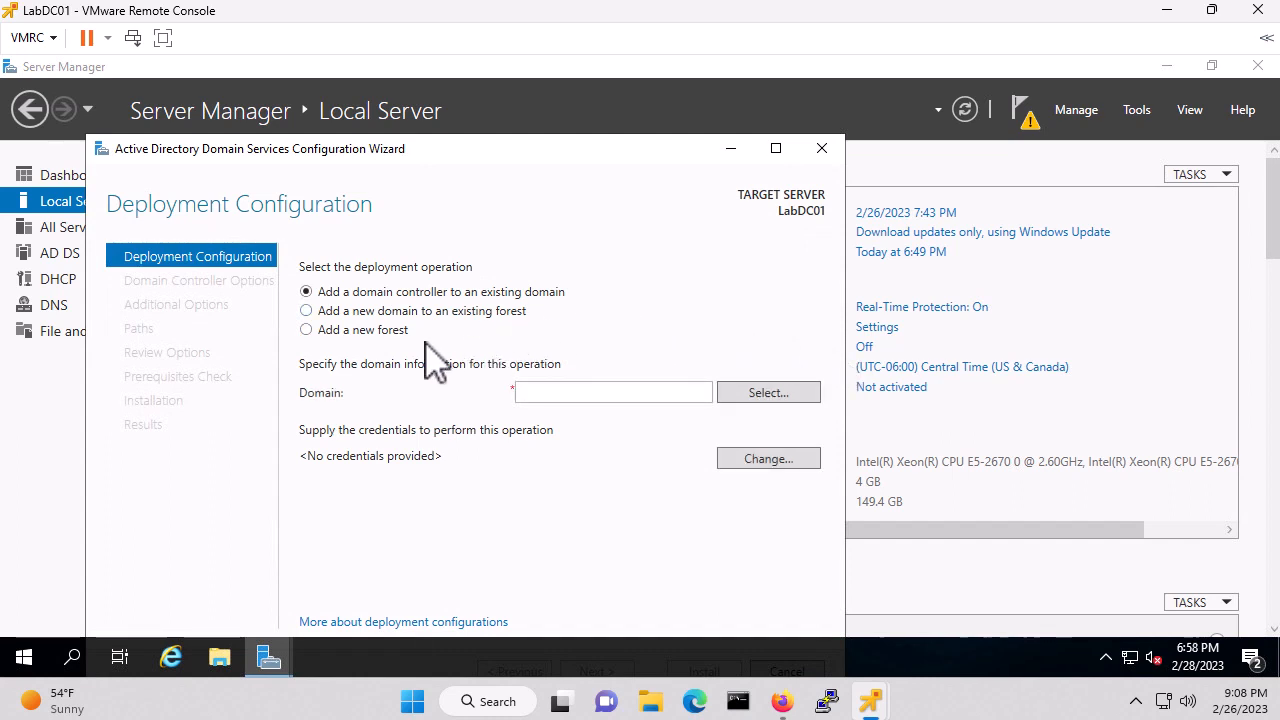
{"action": "left_click", "coordinate": [306, 330]}
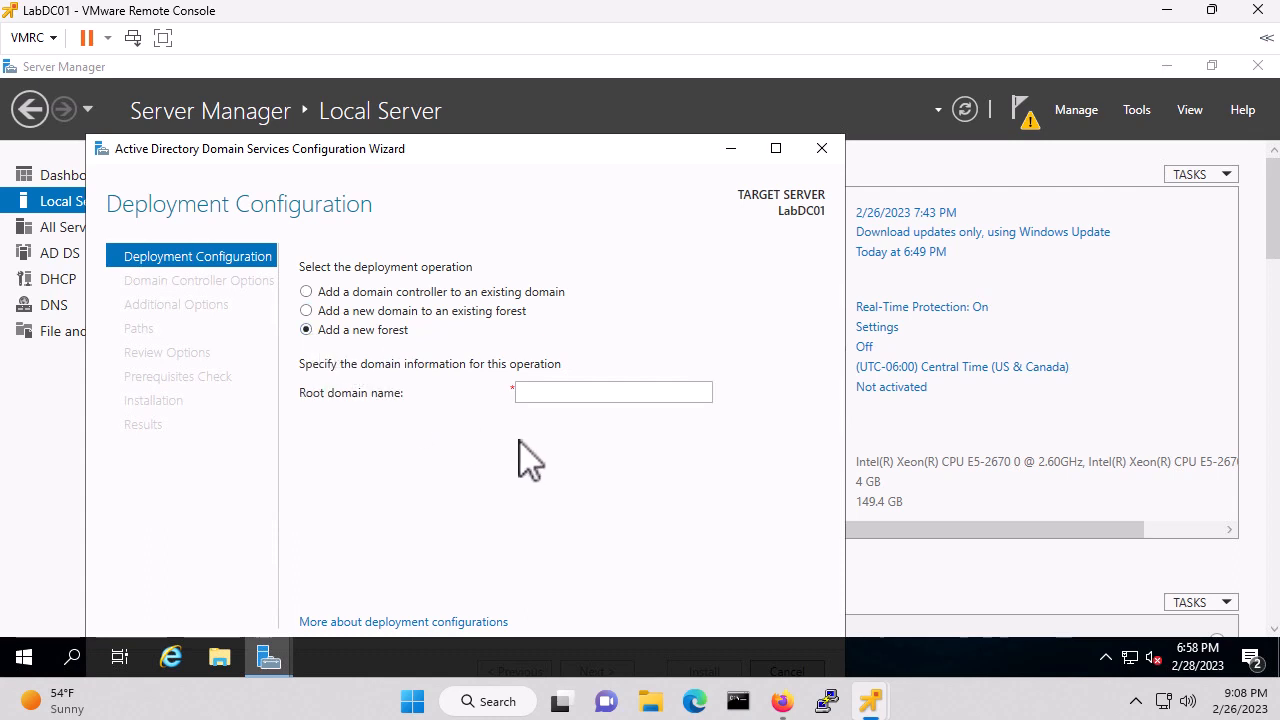
{"action": "left_click", "coordinate": [553, 393]}
{"action": "type", "text": "myhomelabs.us"}
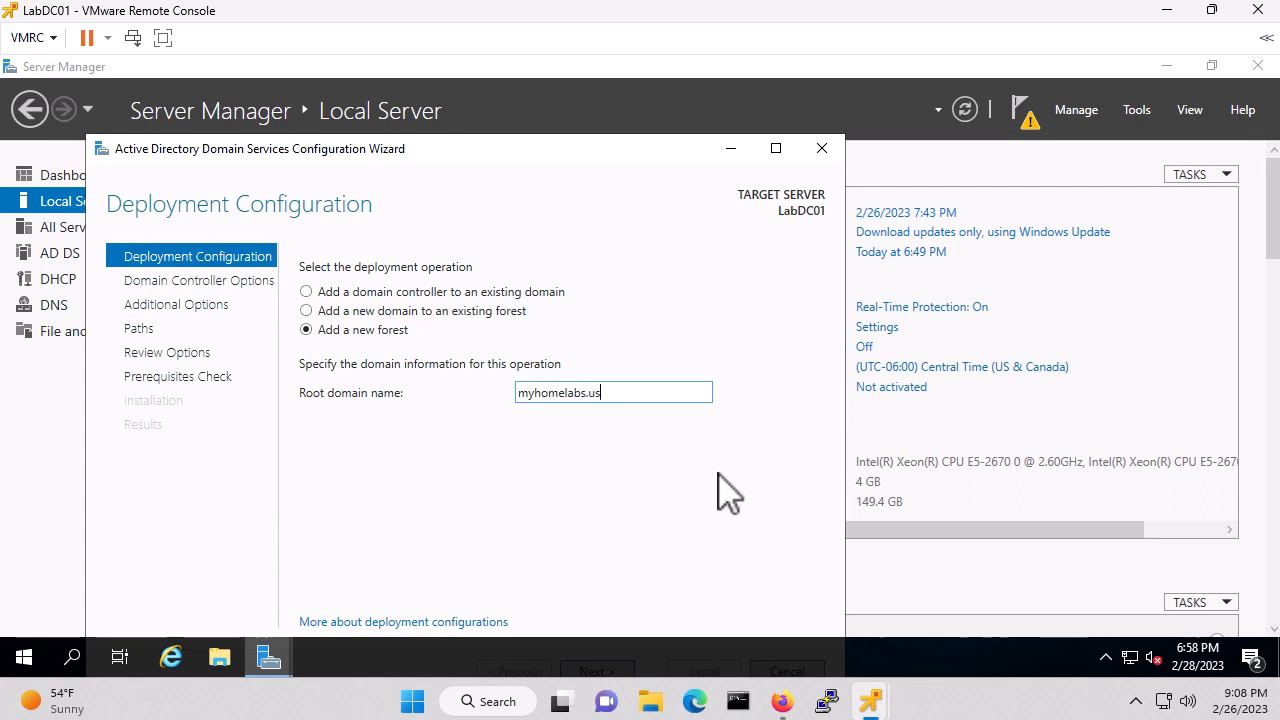
{"action": "left_click", "coordinate": [1275, 230]}
{"action": "scroll", "coordinate": [1276, 231], "scroll_direction": "down", "scroll_amount": 1}
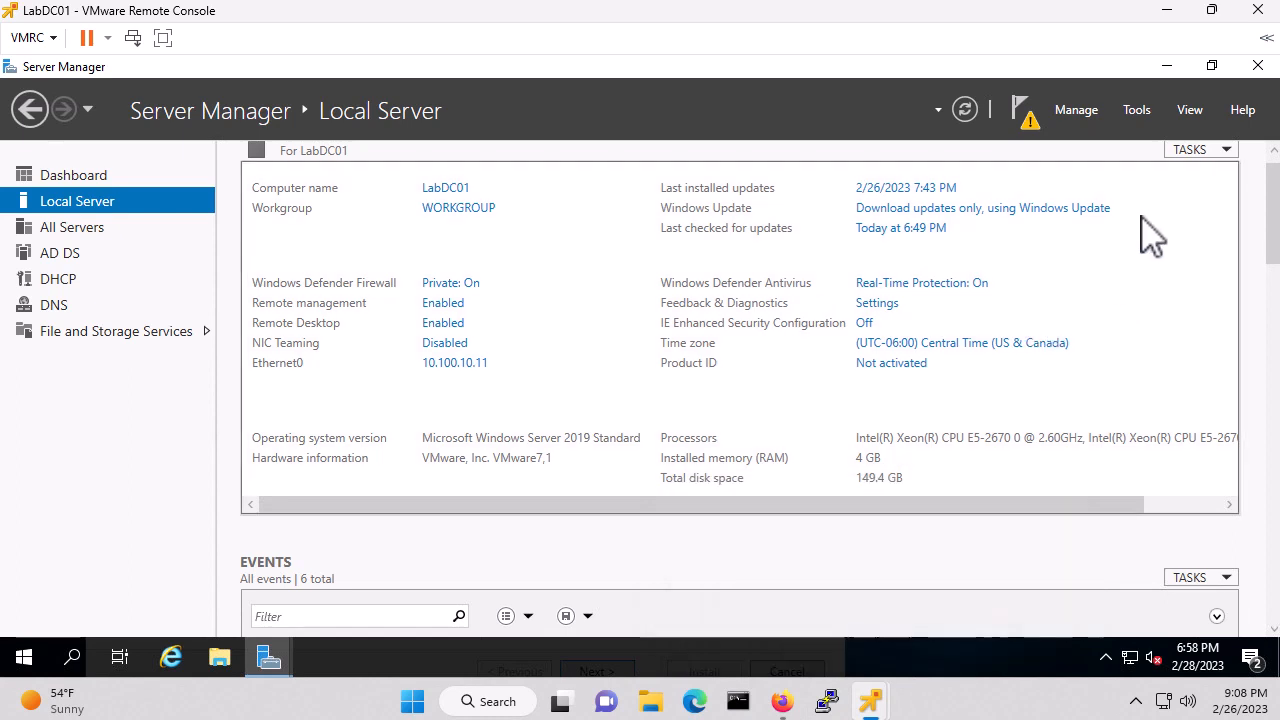
{"action": "left_click", "coordinate": [1168, 67]}
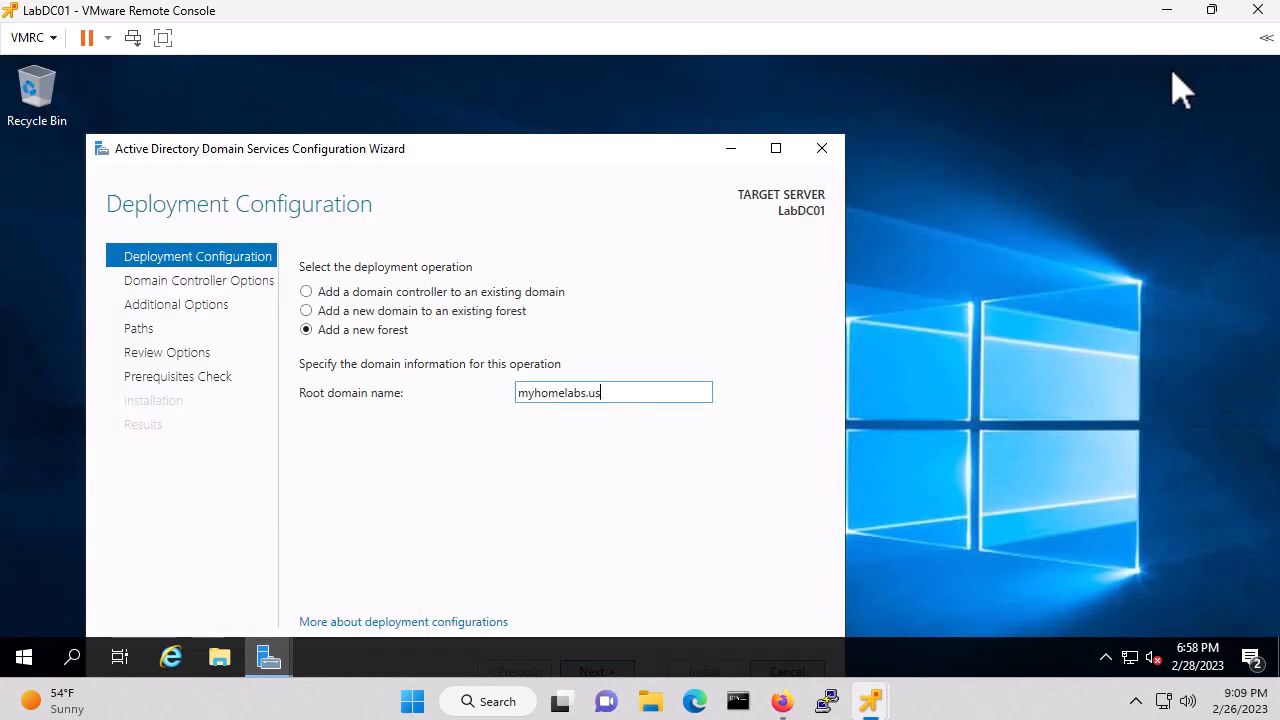
{"action": "left_click_drag", "start_coordinate": [448, 151], "coordinate": [525, 92]}
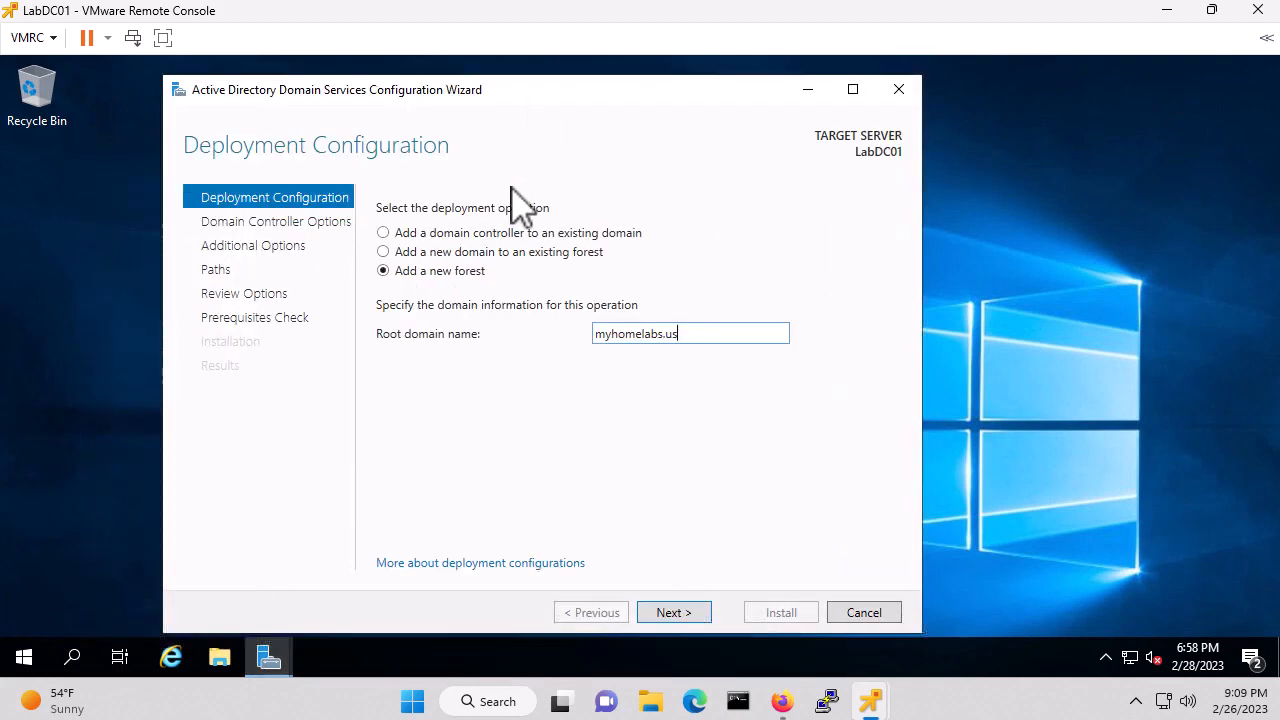
{"action": "left_click", "coordinate": [671, 612]}
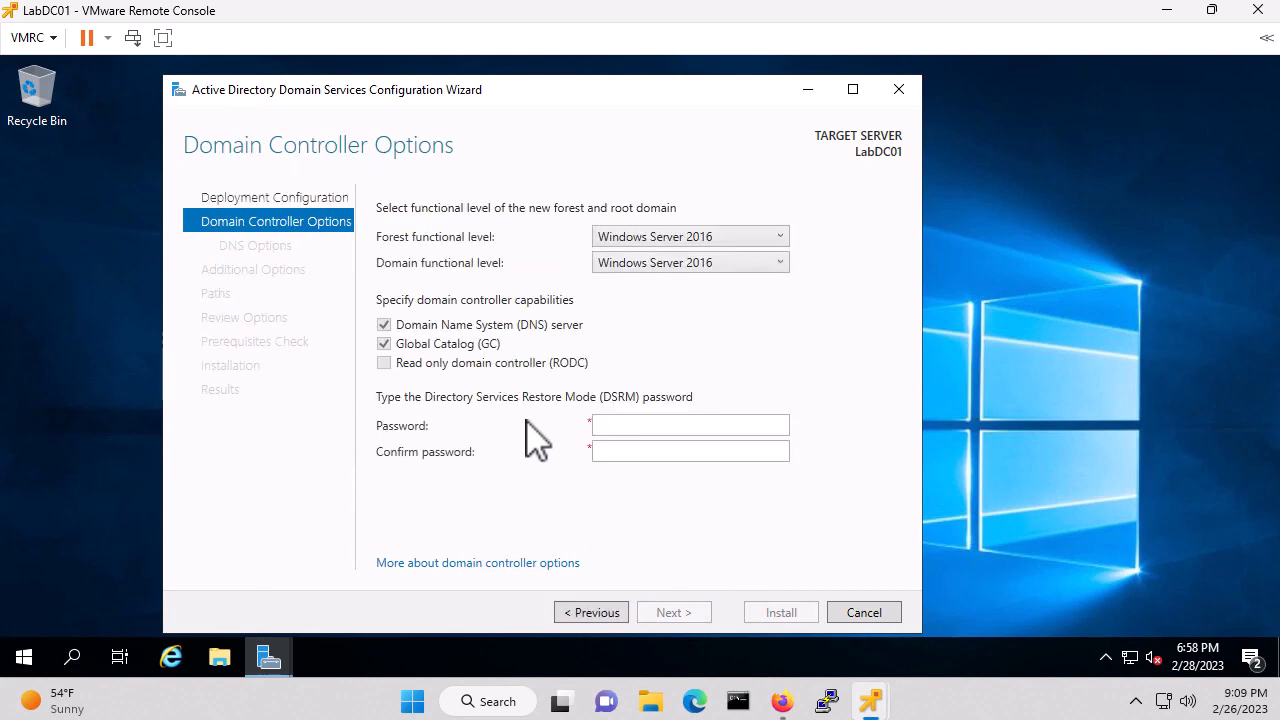
Enter and confirm the DSRM password, then accept the DNS options to reach Additional Options
{"action": "left_click", "coordinate": [633, 425]}
{"action": "key", "text": "Tab"}
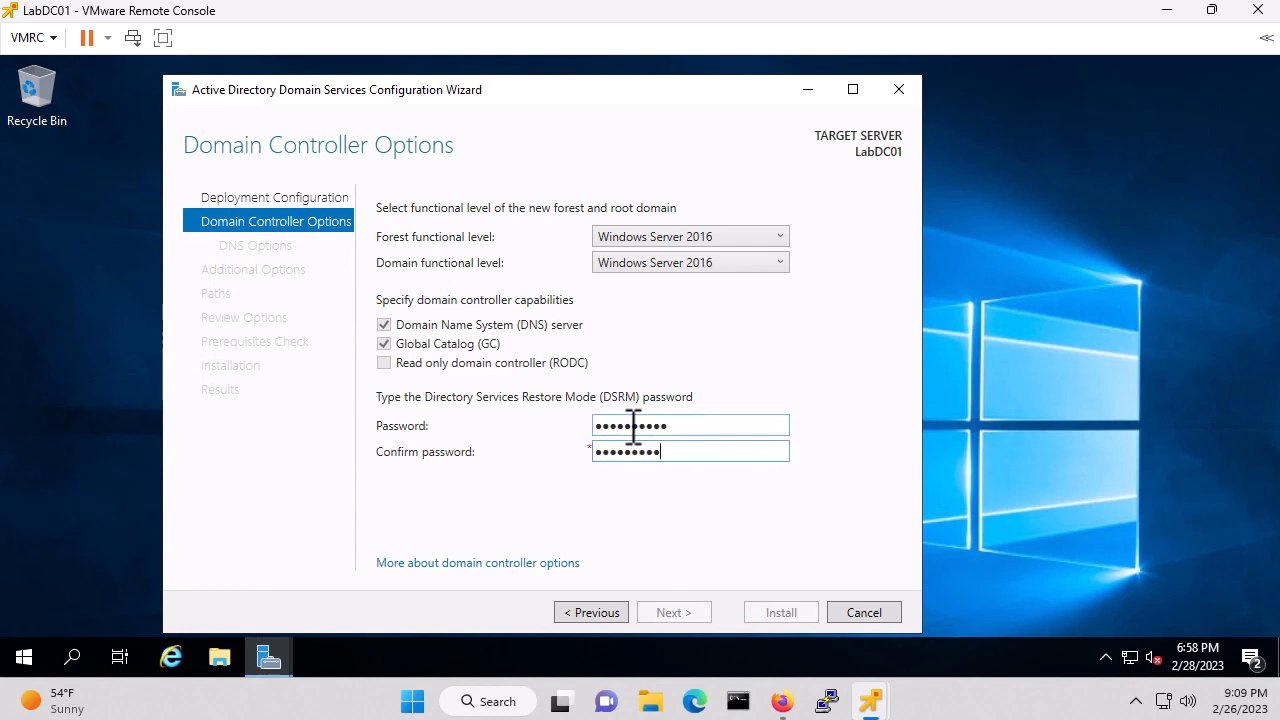
{"action": "type", "text": "Password1!"}
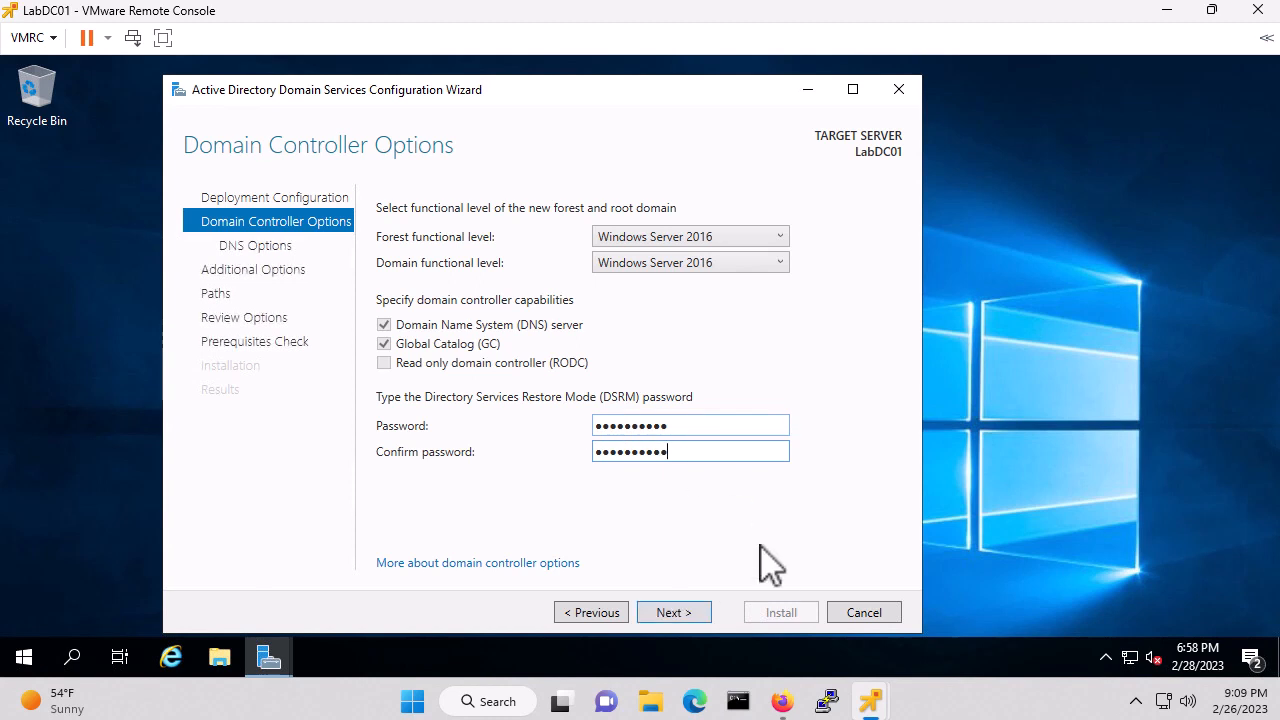
{"action": "left_click", "coordinate": [660, 613]}
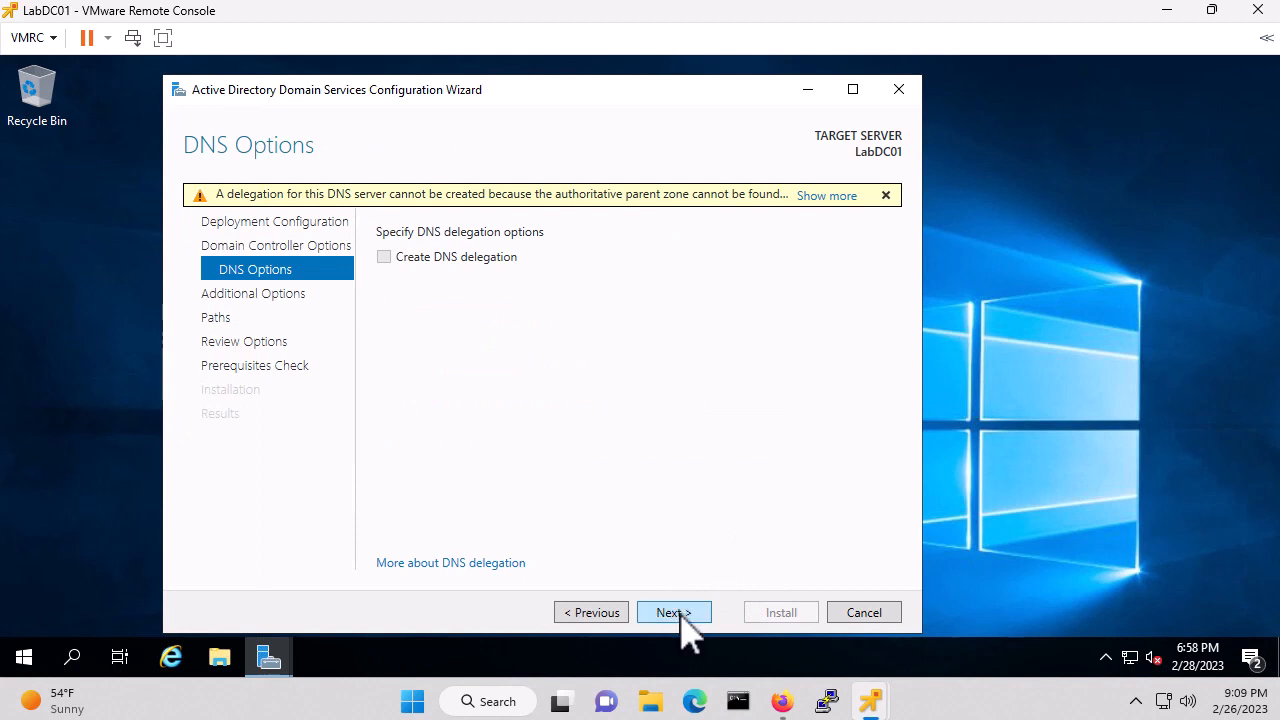
{"action": "left_click", "coordinate": [684, 624]}
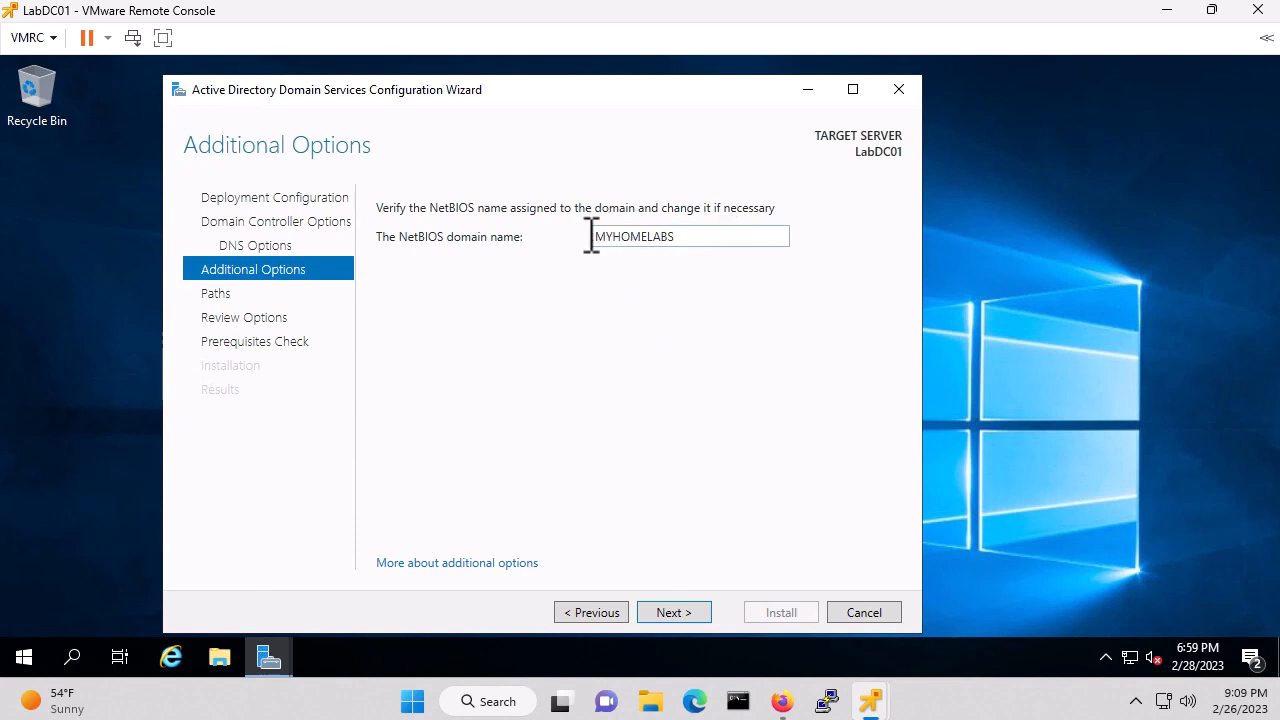
Accept NetBIOS name MYHOMELABS, default paths and the review summary to run the prerequisites check
{"action": "left_click", "coordinate": [674, 613]}
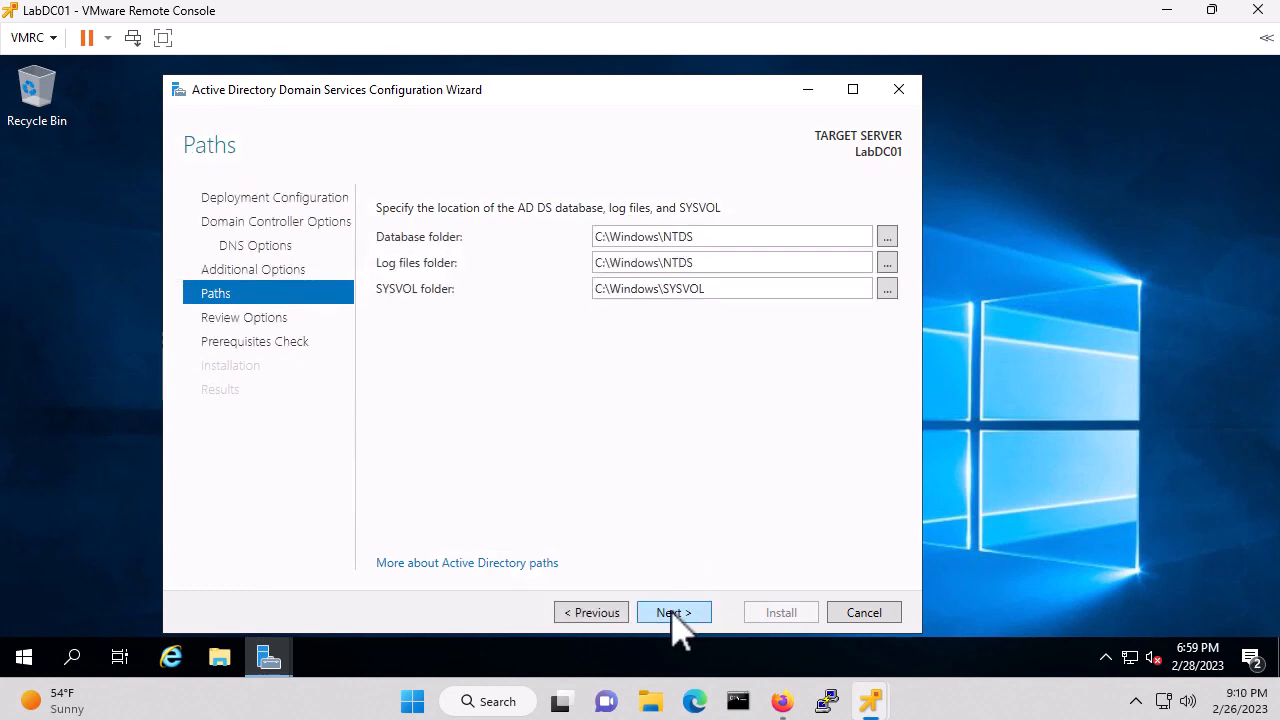
{"action": "left_click", "coordinate": [673, 613]}
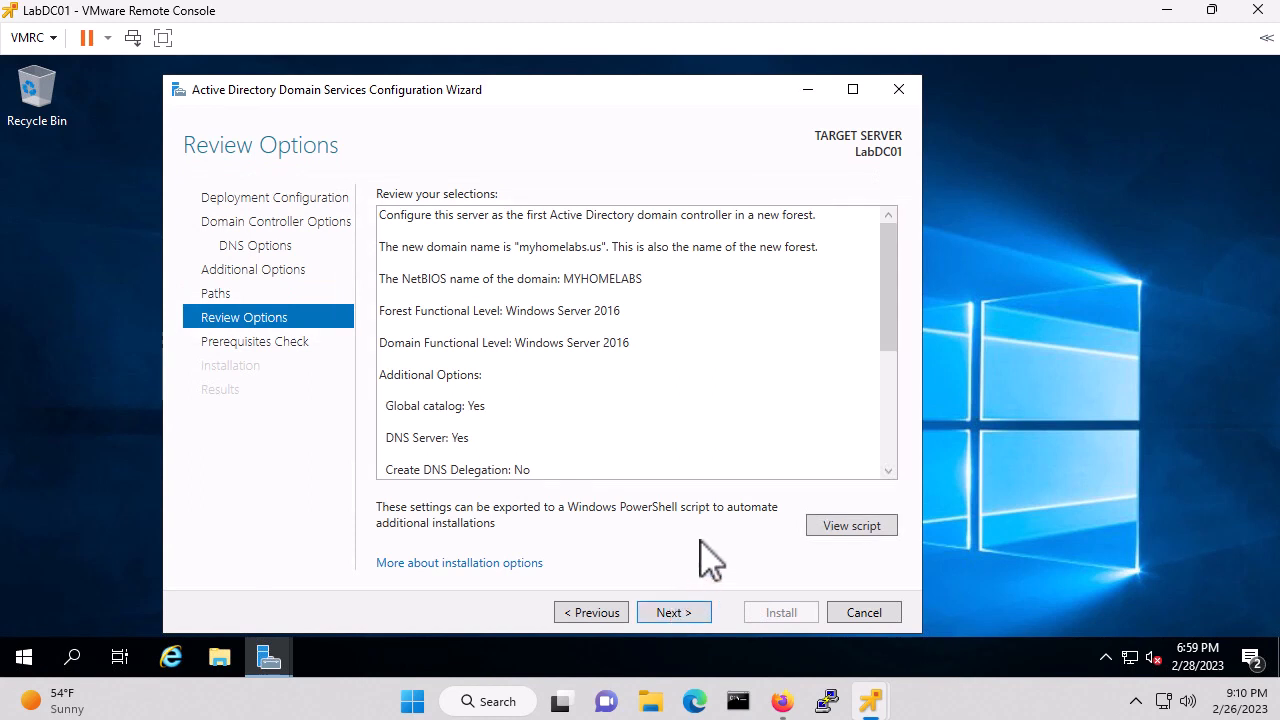
{"action": "left_click", "coordinate": [669, 612]}
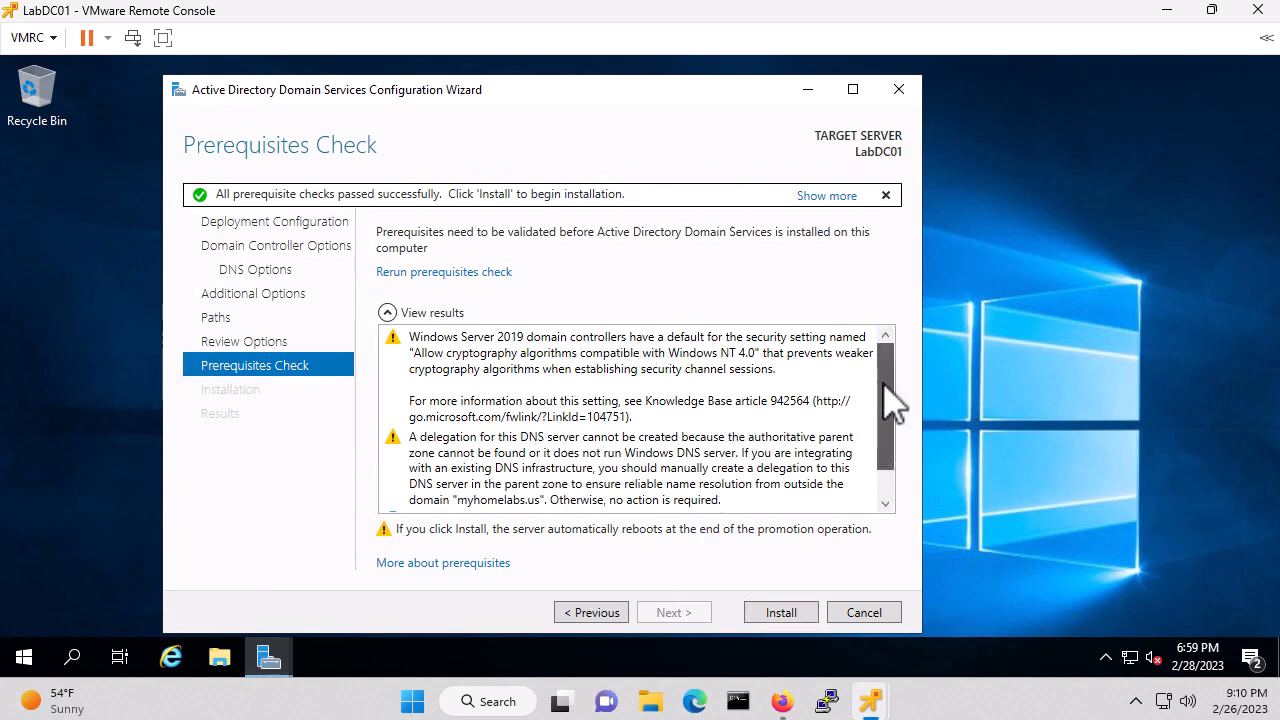
Install AD DS after the passed prerequisites check and dismiss the restart sign-out notice
{"action": "left_click_drag", "start_coordinate": [886, 400], "coordinate": [890, 447]}
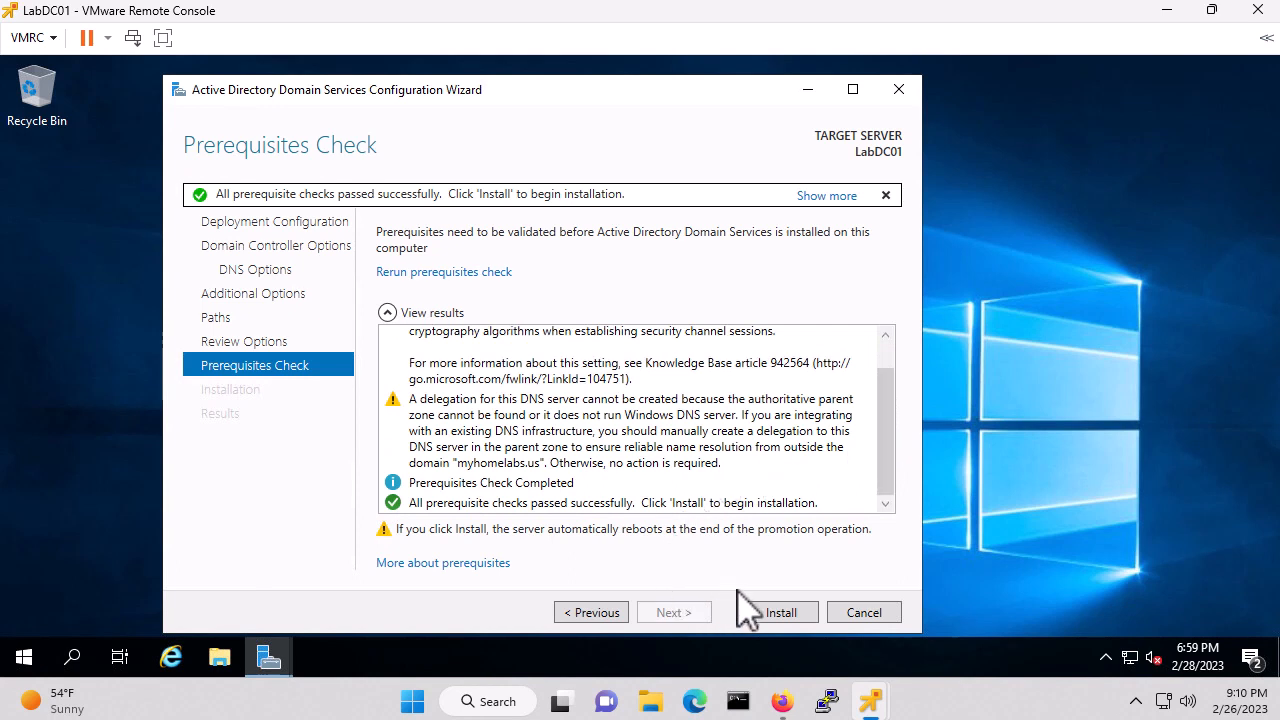
{"action": "left_click", "coordinate": [781, 613]}
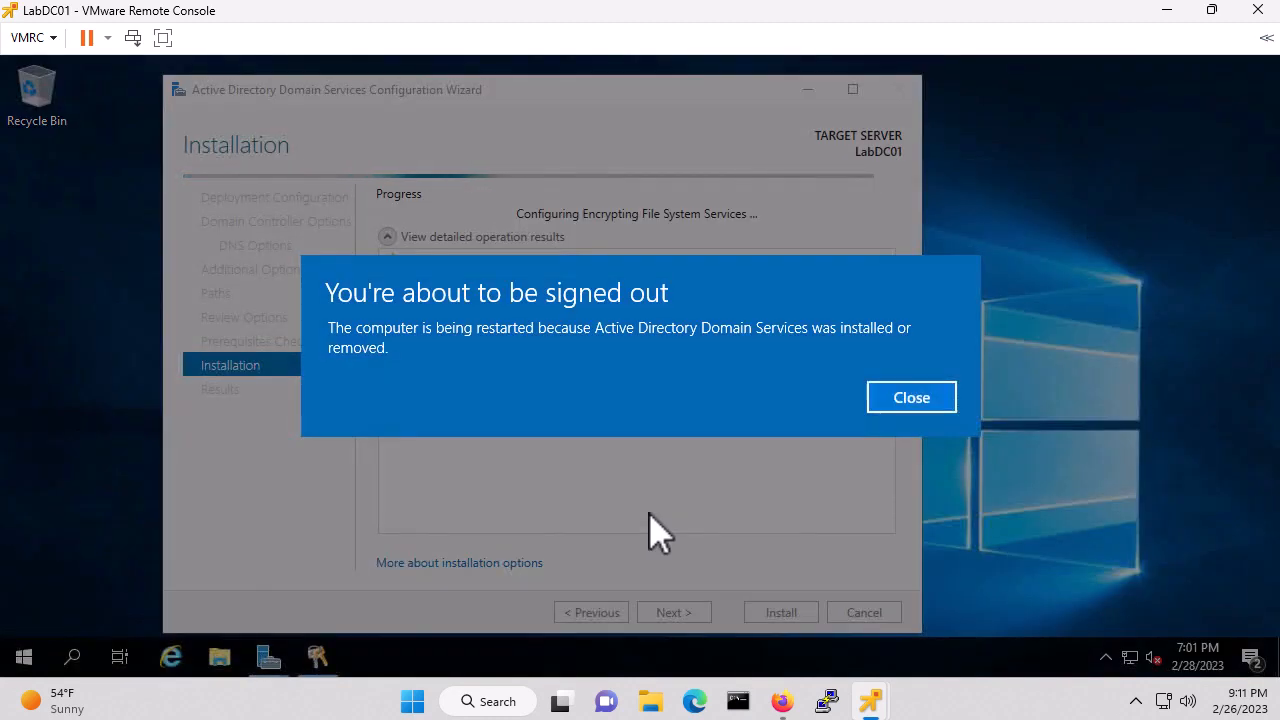
{"action": "left_click", "coordinate": [922, 404]}
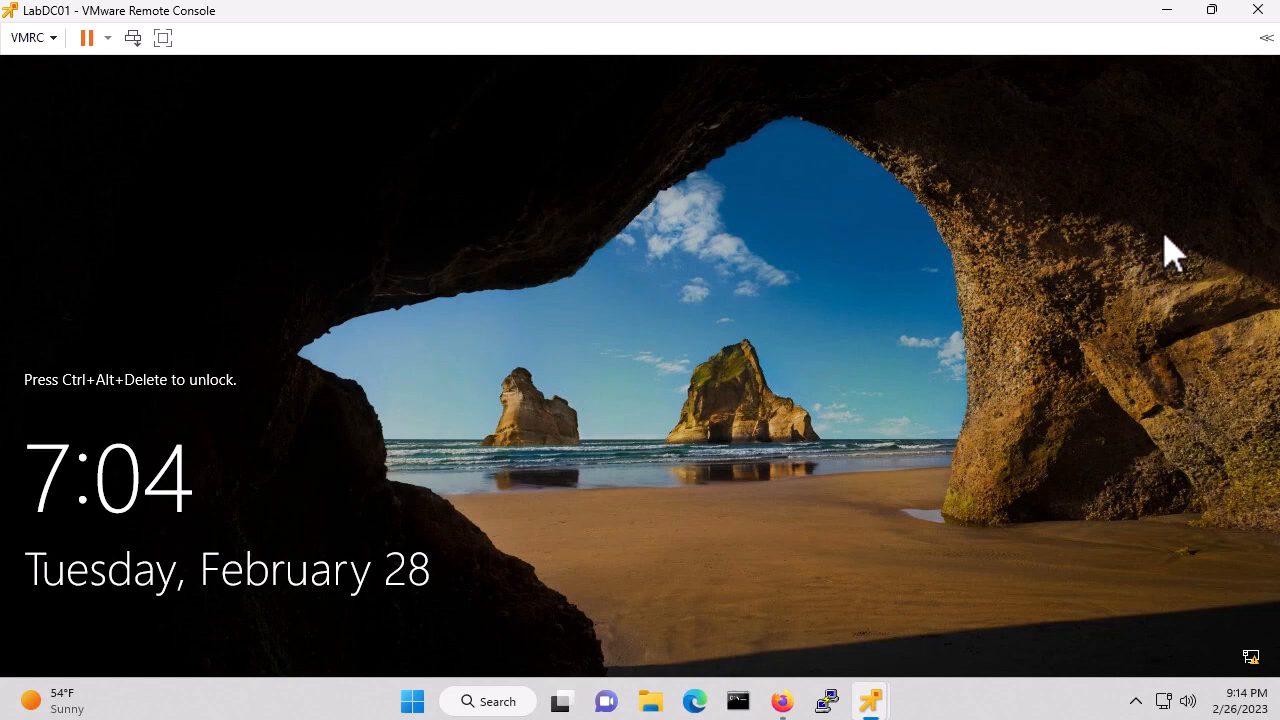
Switch to LabDC02's maximized console and launch 'Promote this server to a domain controller' from notifications
{"action": "left_click", "coordinate": [1167, 12]}
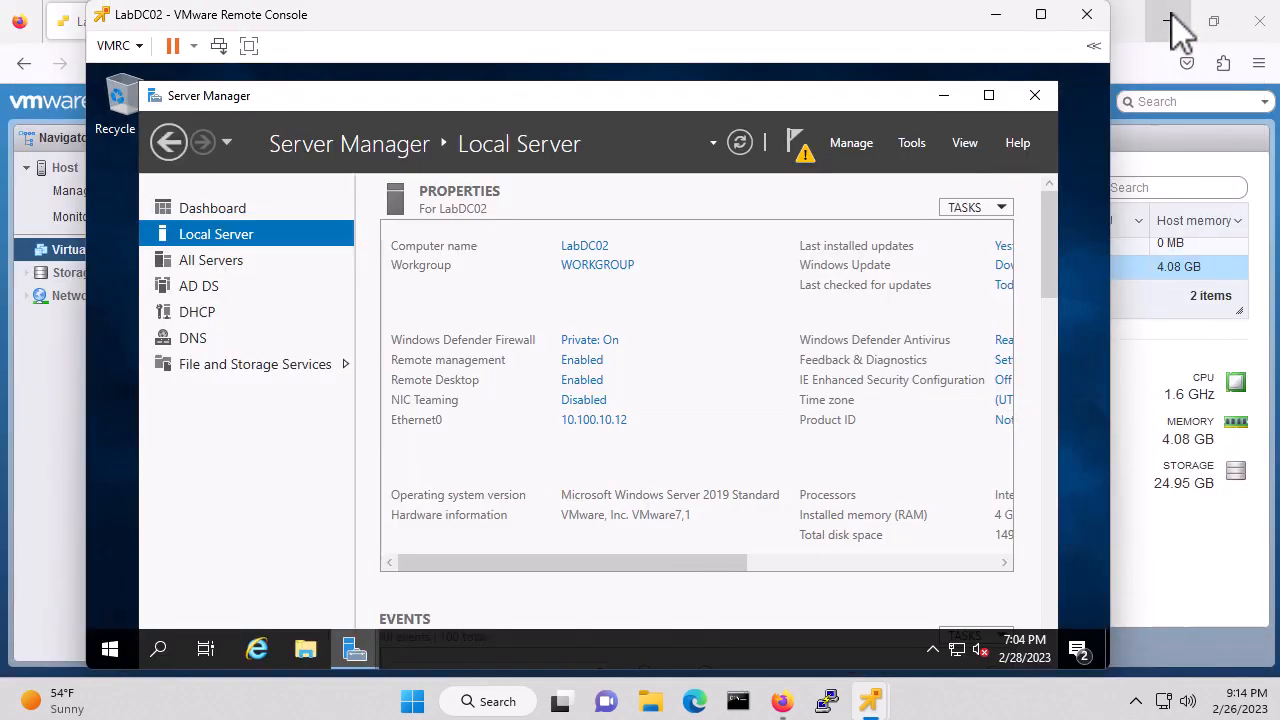
{"action": "left_click", "coordinate": [1040, 16]}
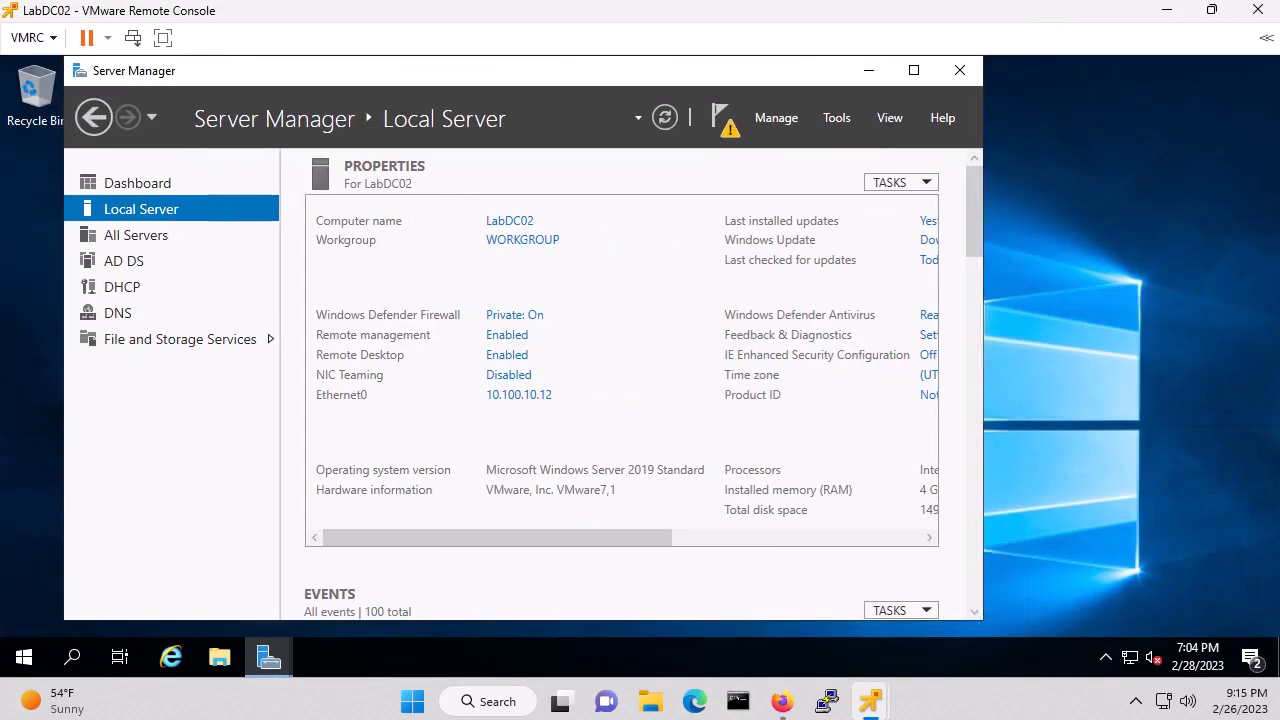
{"action": "left_click", "coordinate": [725, 120]}
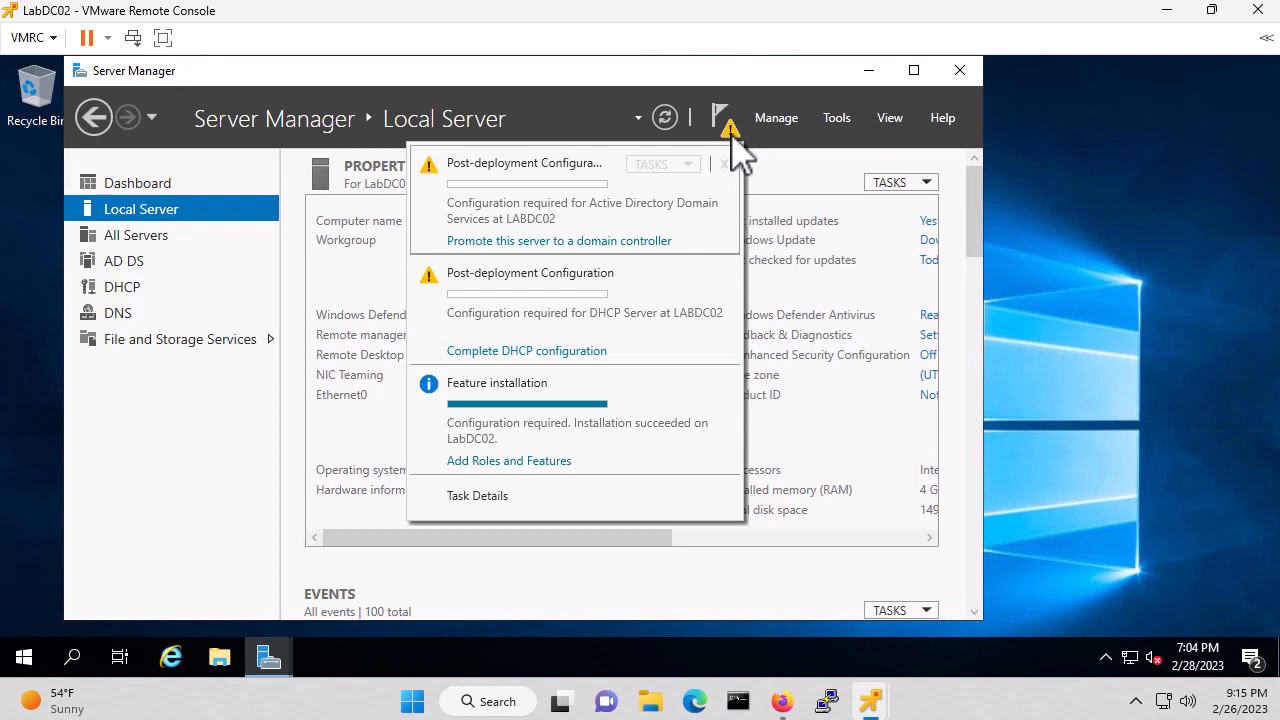
{"action": "left_click", "coordinate": [580, 241]}
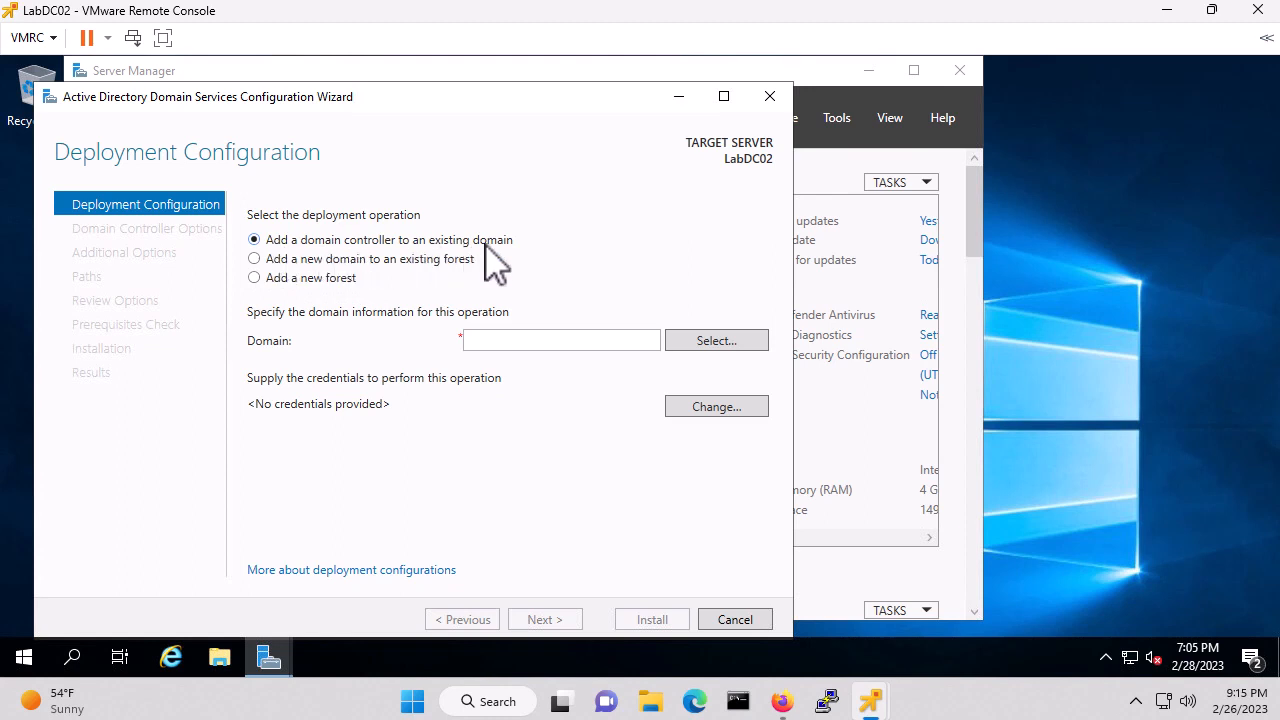
Target existing domain myhomelabs.us using myhomelabs\administrator and the administrator password as credentials
{"action": "left_click", "coordinate": [505, 341]}
{"action": "type", "text": "myhomelabs.us"}
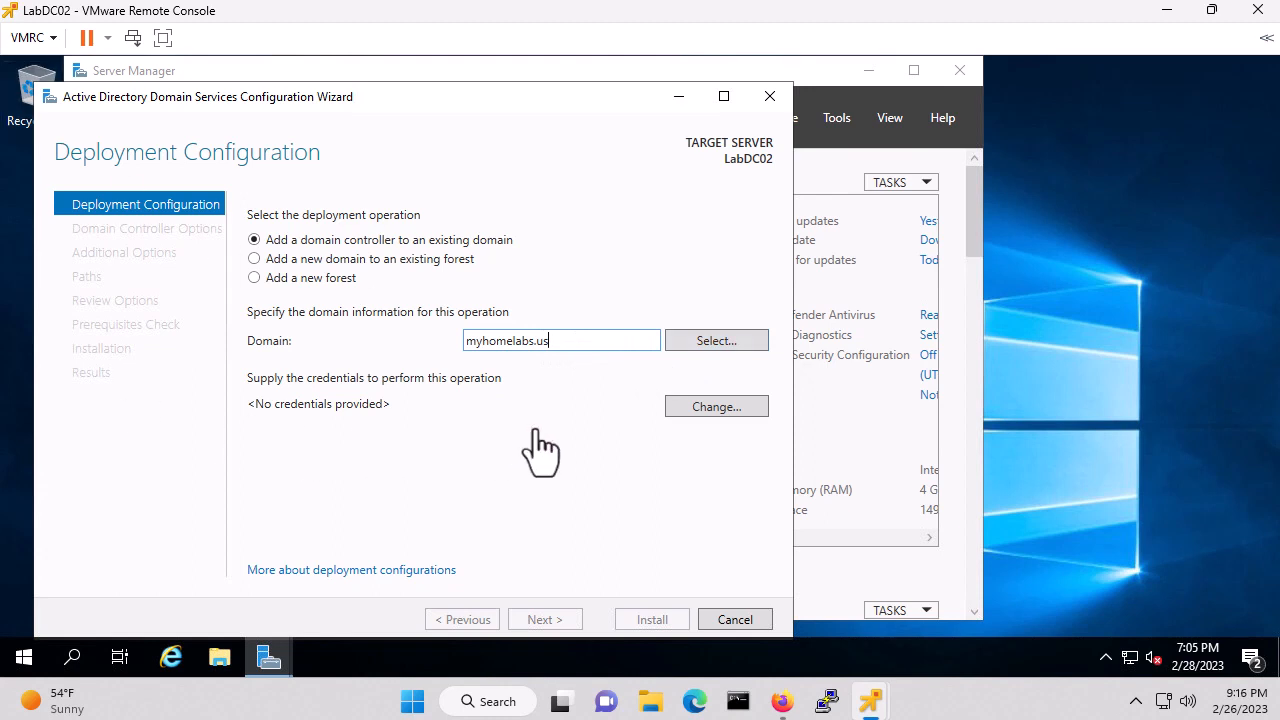
{"action": "left_click", "coordinate": [717, 407]}
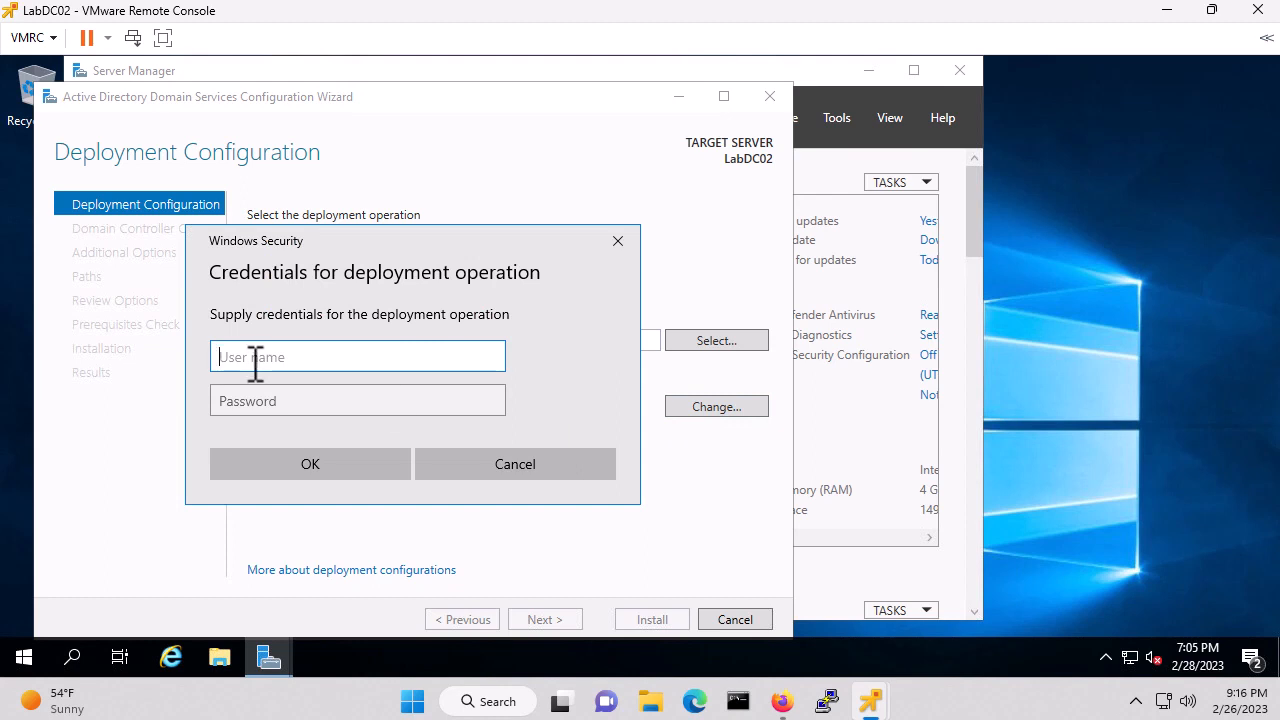
{"action": "type", "text": "myhomelabs\\administrat"}
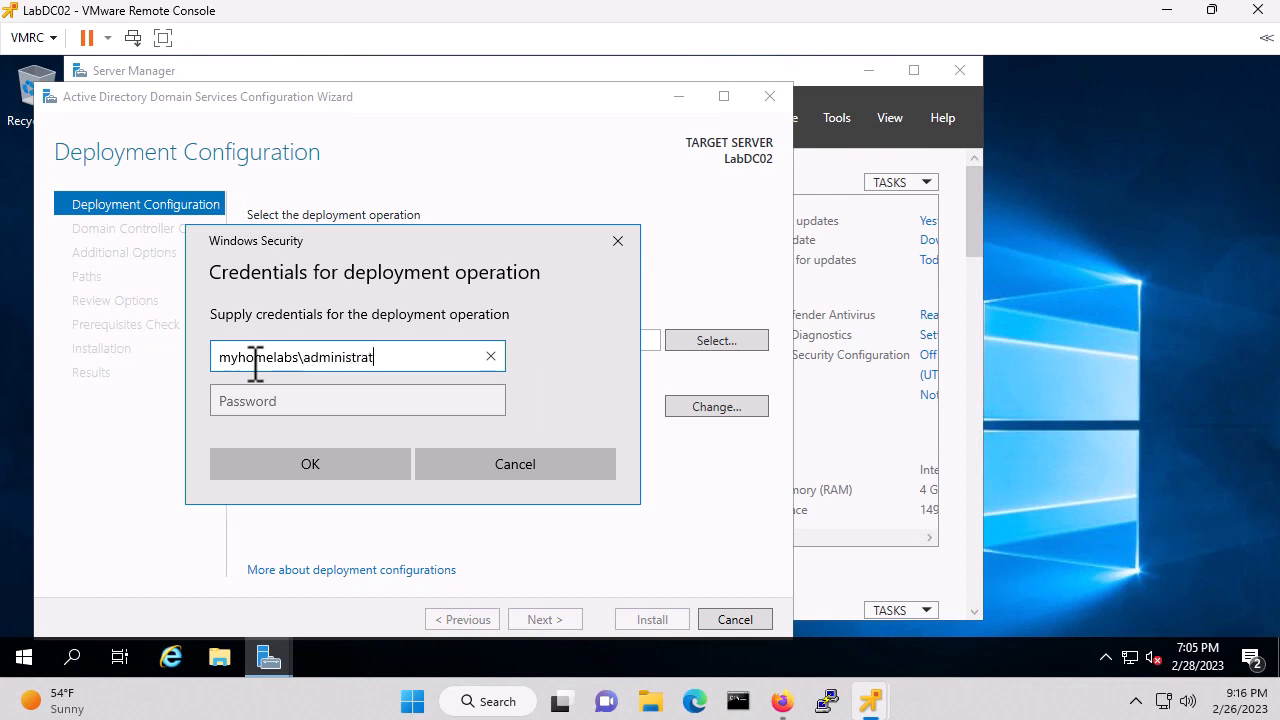
{"action": "type", "text": "or"}
{"action": "key", "text": "Tab"}
{"action": "type", "text": "•••••"}
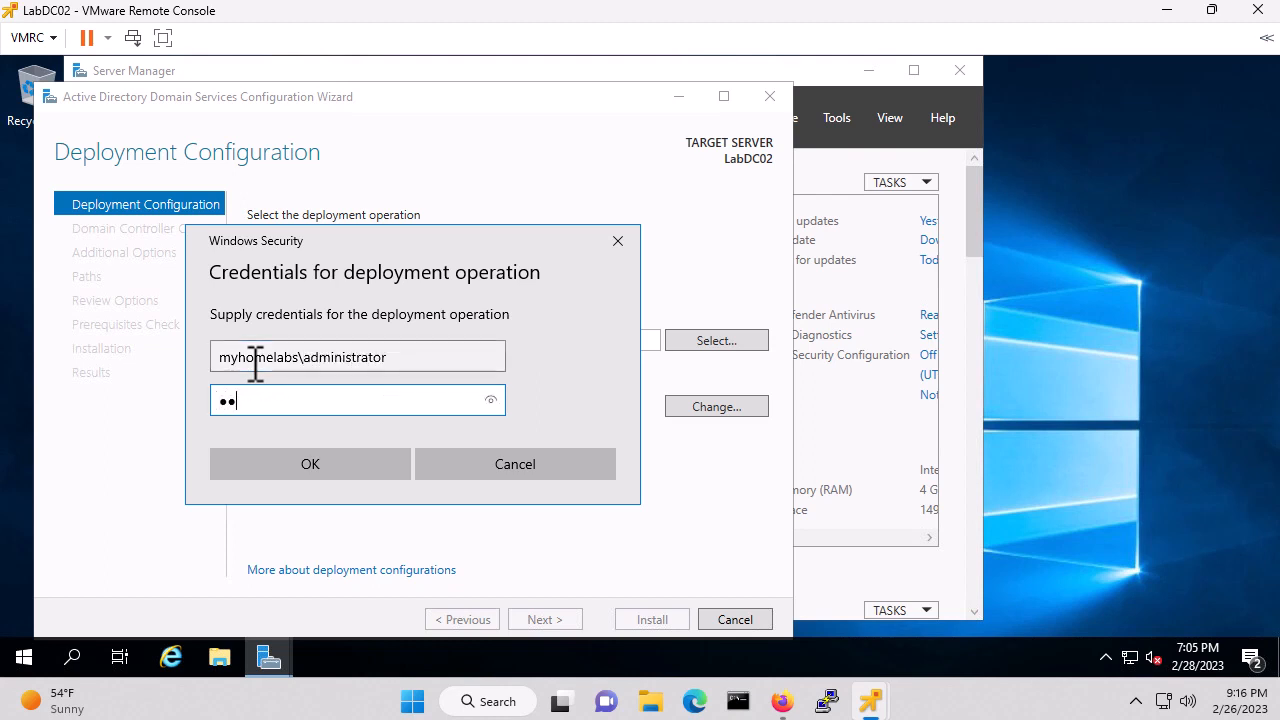
{"action": "type", "text": "•••••"}
{"action": "key", "text": "Return"}
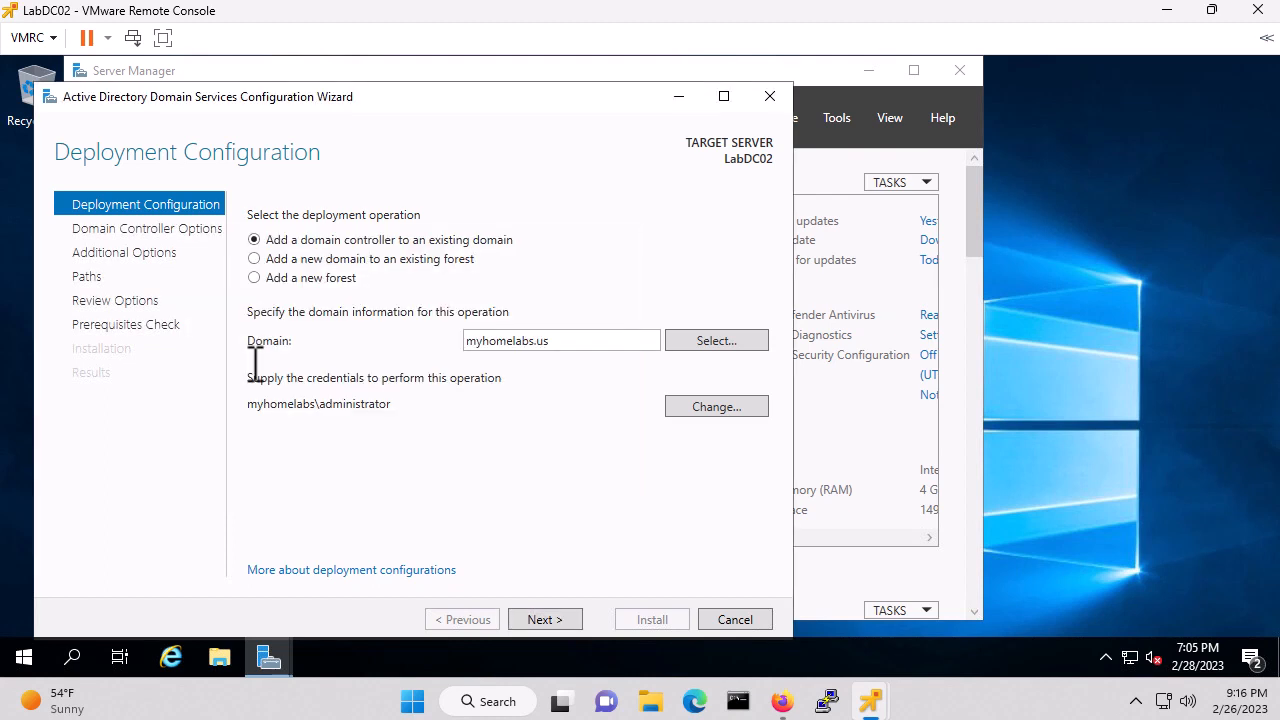
{"action": "left_click", "coordinate": [543, 619]}
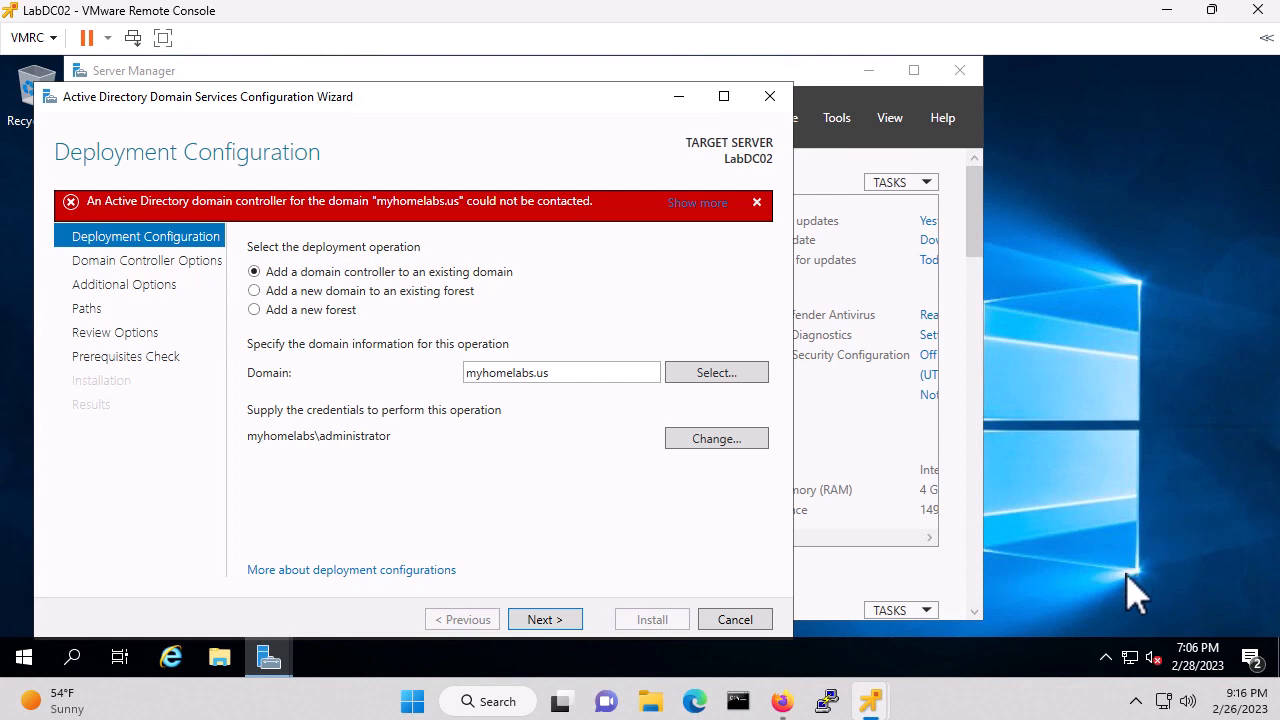
{"action": "mouse_move", "coordinate": [1130, 656]}
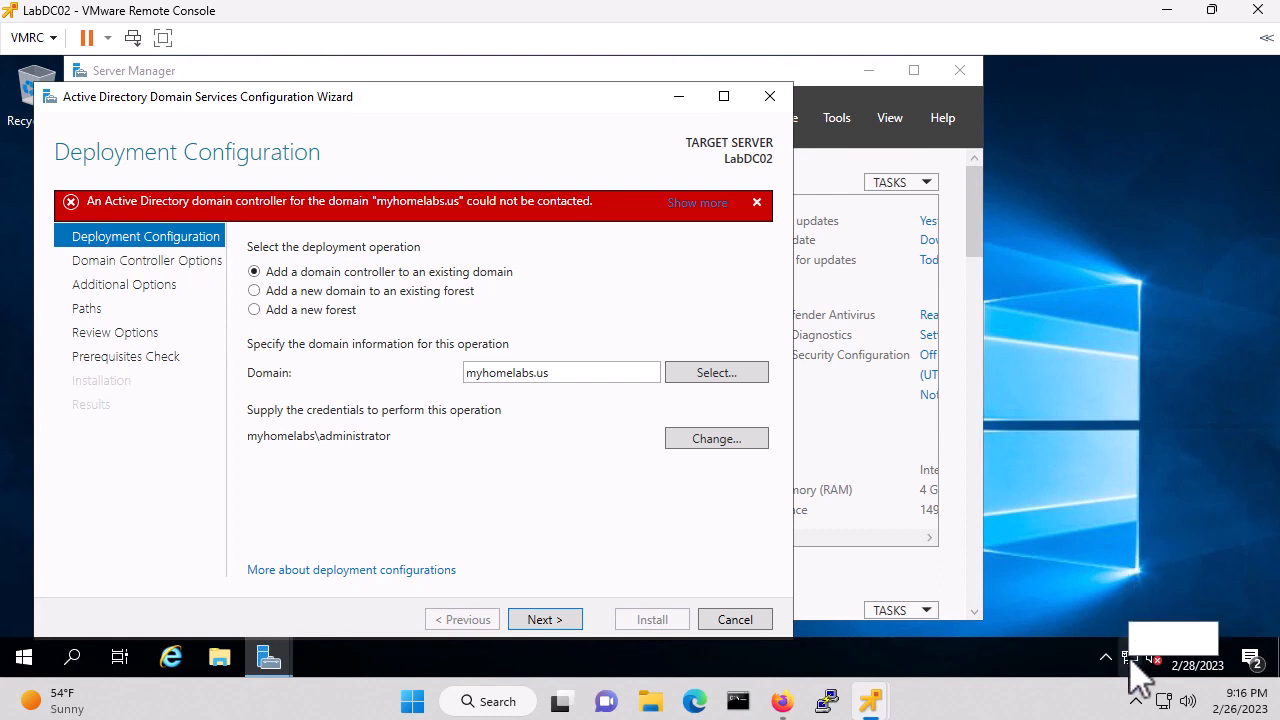
Bring up the Ethernet0 adapter's Internet Protocol Version 4 (TCP/IPv4) properties via Network & Internet settings
{"action": "right_click", "coordinate": [1130, 657]}
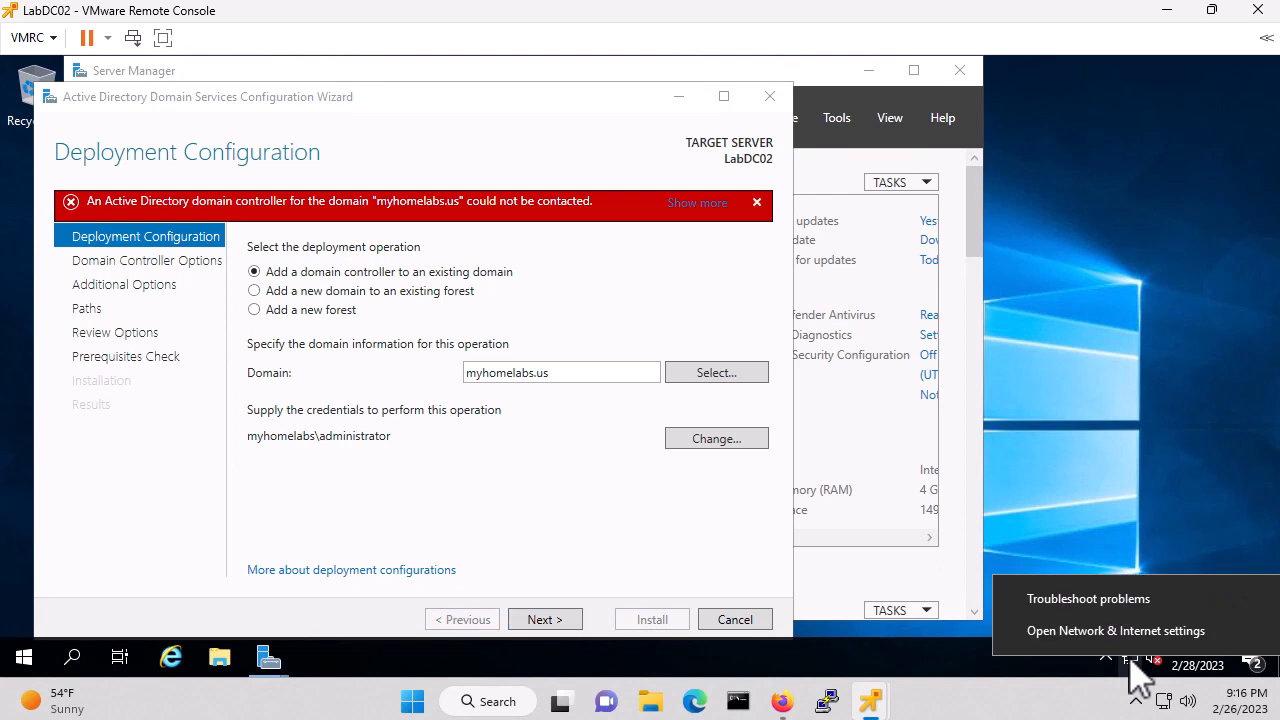
{"action": "left_click", "coordinate": [1093, 638]}
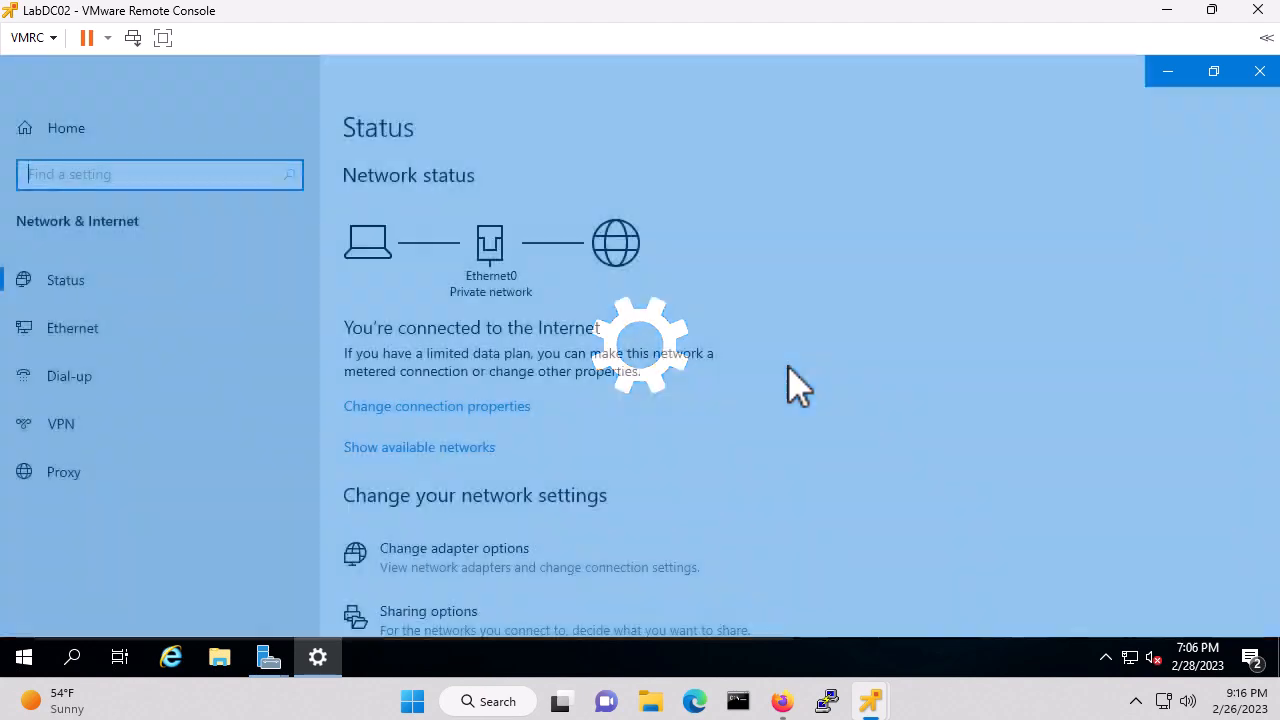
{"action": "scroll", "coordinate": [793, 398], "scroll_direction": "down", "scroll_amount": 2}
{"action": "scroll", "coordinate": [783, 381], "scroll_direction": "down", "scroll_amount": 1}
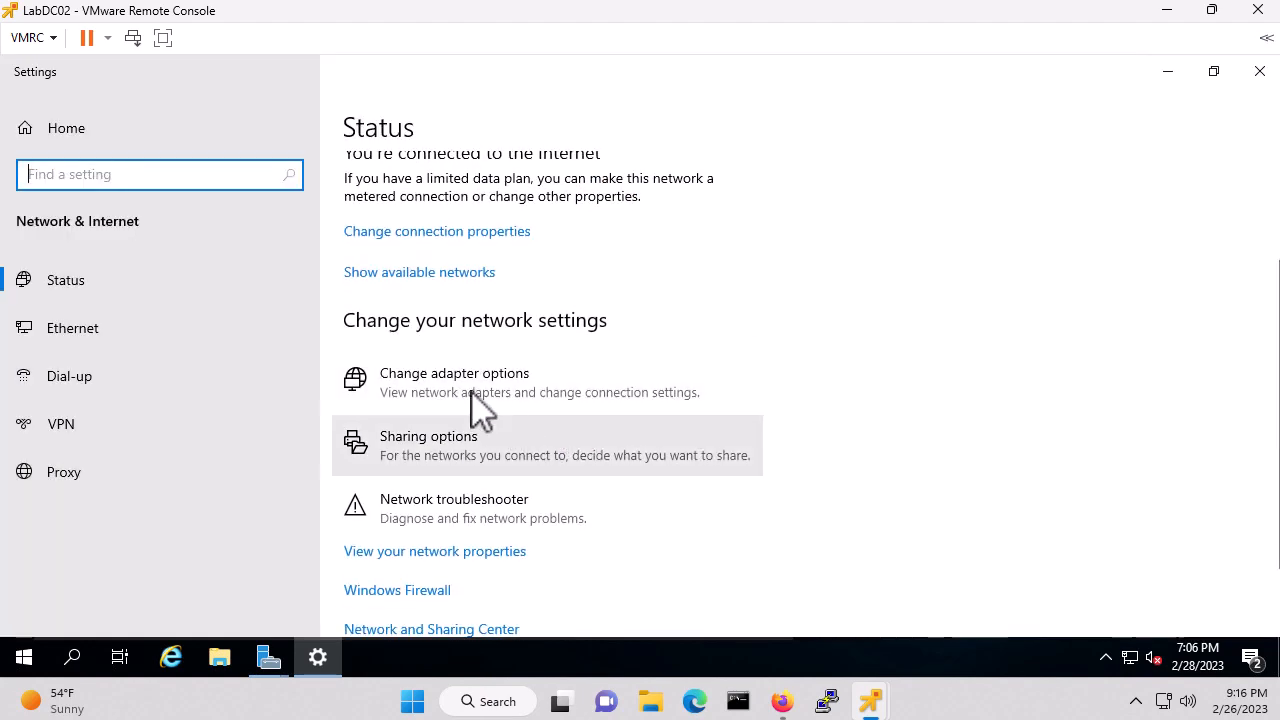
{"action": "left_click", "coordinate": [459, 383]}
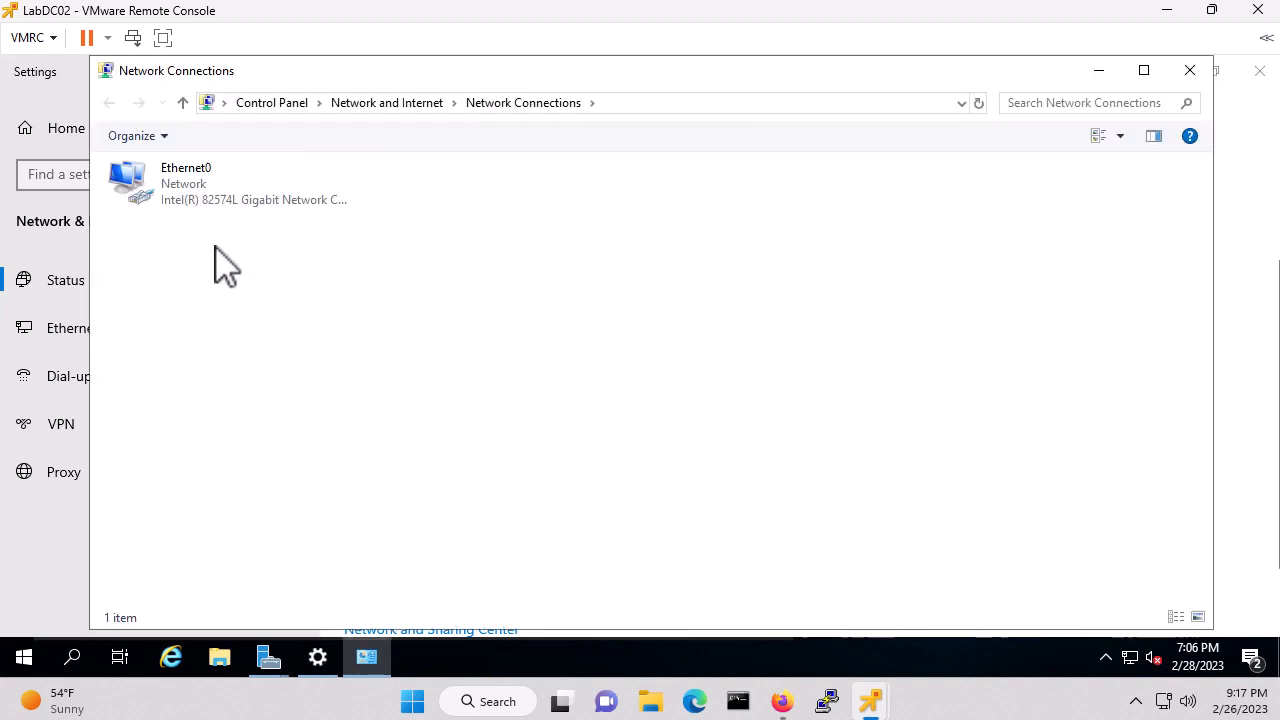
{"action": "double_click", "coordinate": [190, 186]}
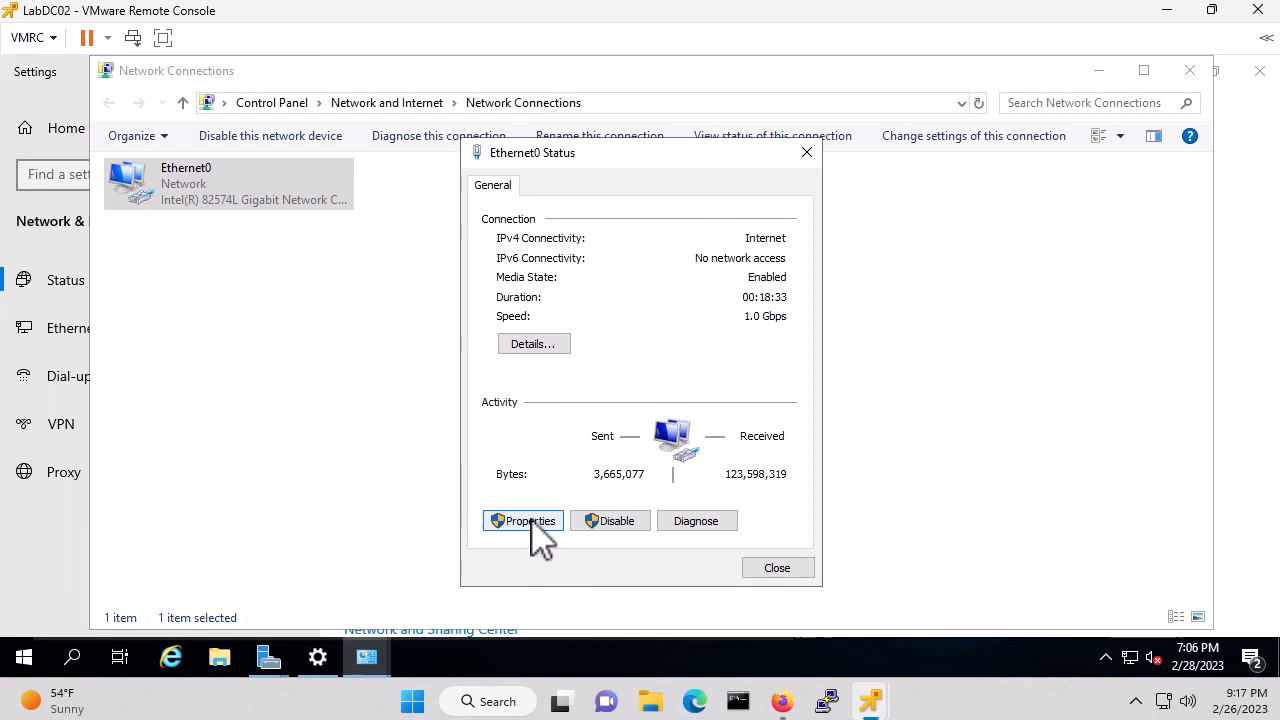
{"action": "left_click", "coordinate": [522, 522]}
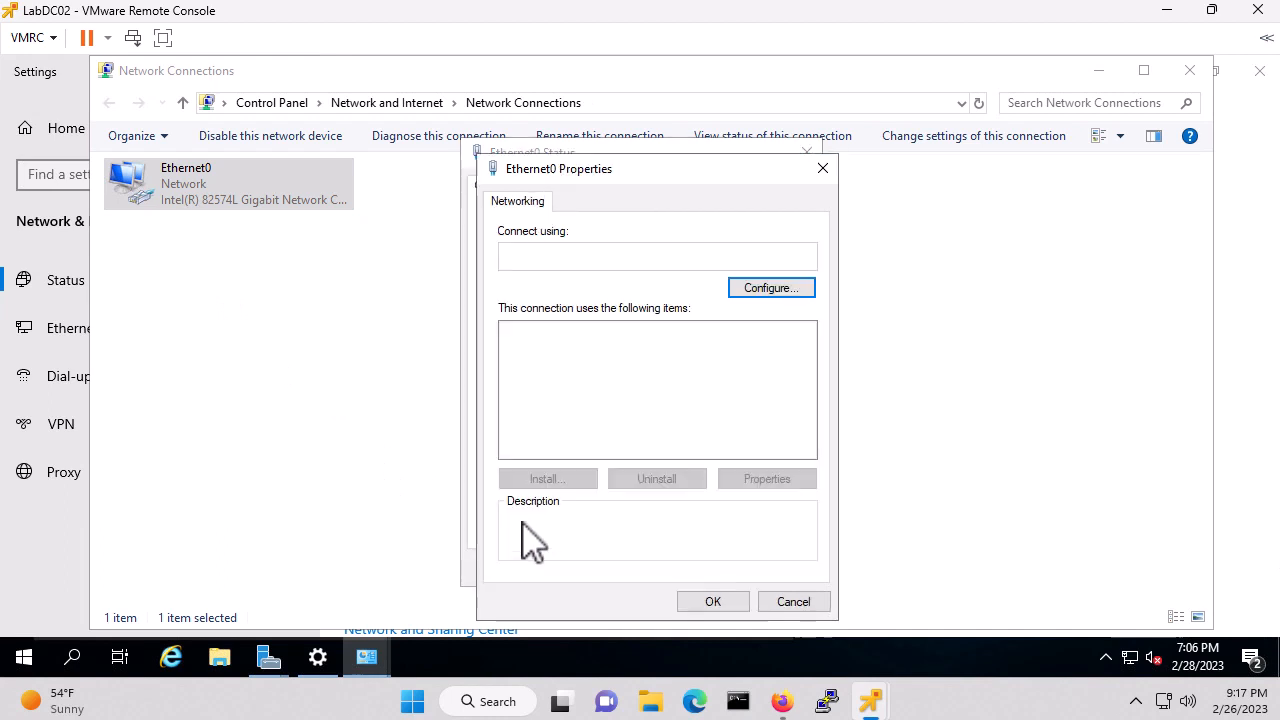
{"action": "left_click", "coordinate": [685, 384]}
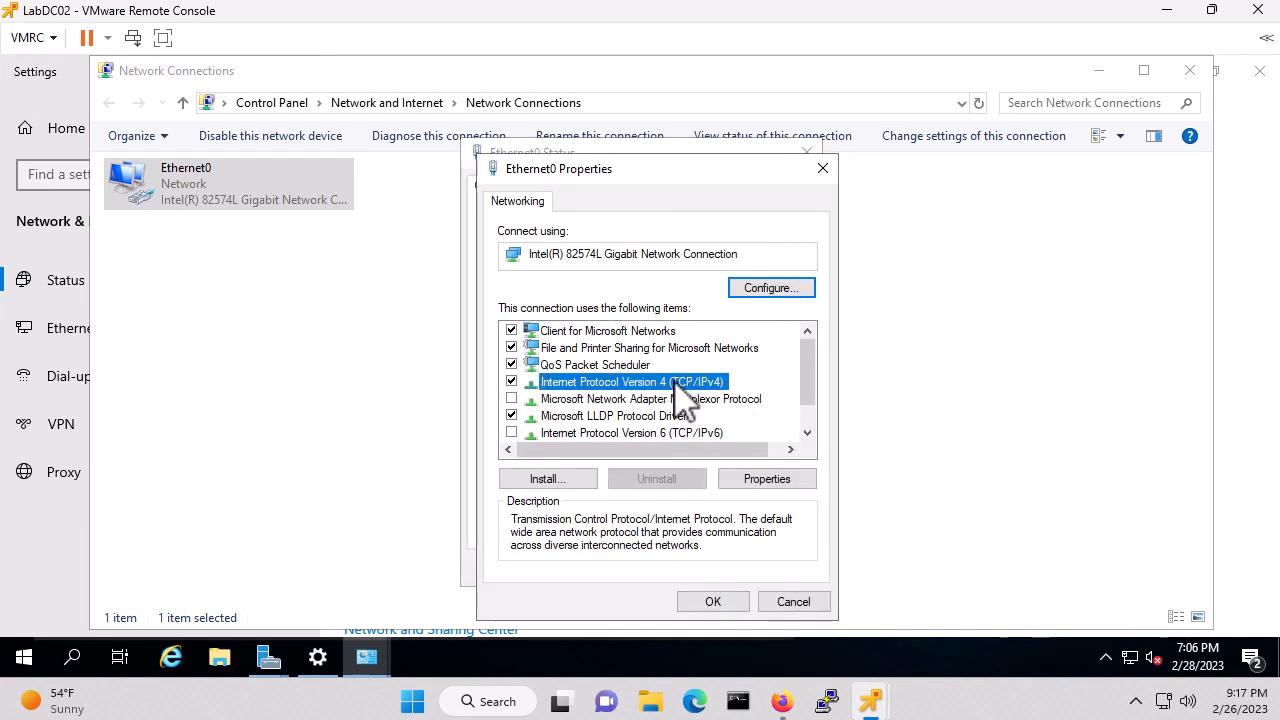
{"action": "left_click", "coordinate": [767, 481]}
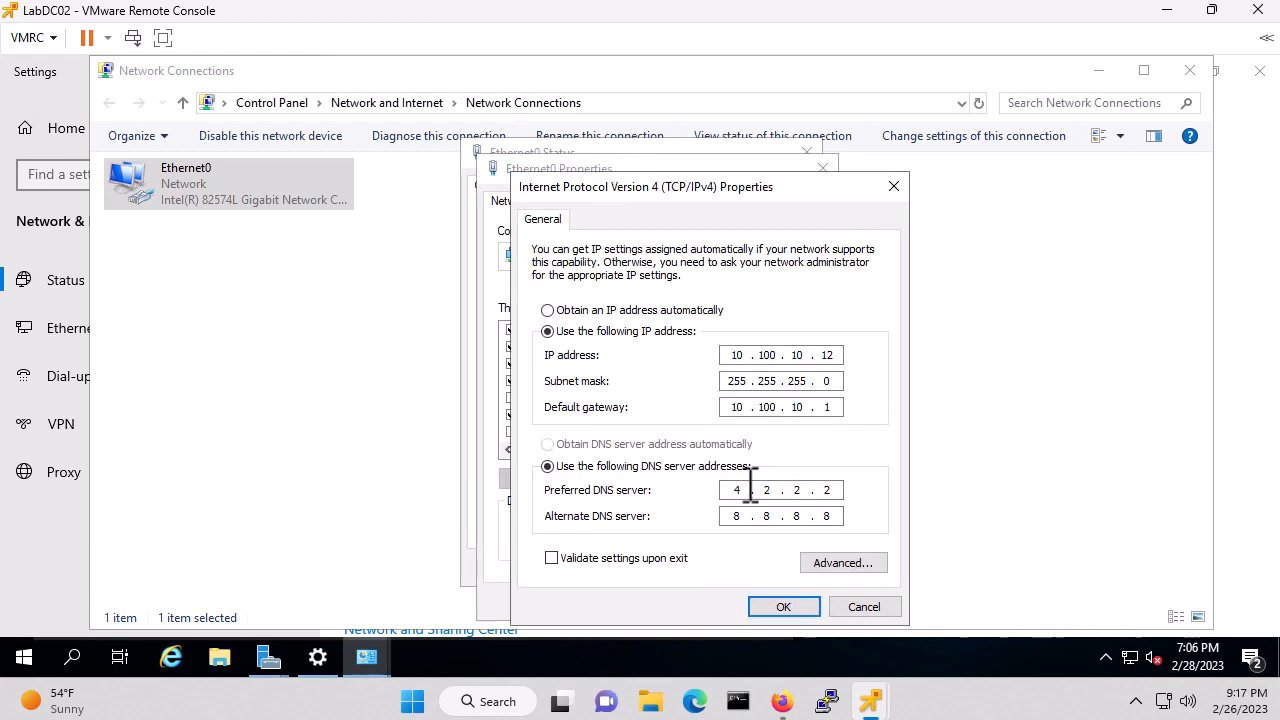
Set preferred DNS server to 10.100.10.11, clear the alternate DNS server, and save
{"action": "double_click", "coordinate": [748, 487]}
{"action": "type", "text": "10 . 100 . 10 . 11"}
{"action": "key", "text": "Tab"}
{"action": "key", "text": "BackSpace"}
{"action": "key", "text": "Right"}
{"action": "key", "text": "Right"}
{"action": "key", "text": "BackSpace"}
{"action": "key", "text": "BackSpace"}
{"action": "key", "text": "BackSpace"}
{"action": "key", "text": "BackSpace"}
{"action": "key", "text": "BackSpace"}
{"action": "left_click", "coordinate": [784, 608]}
{"action": "left_click", "coordinate": [704, 604]}
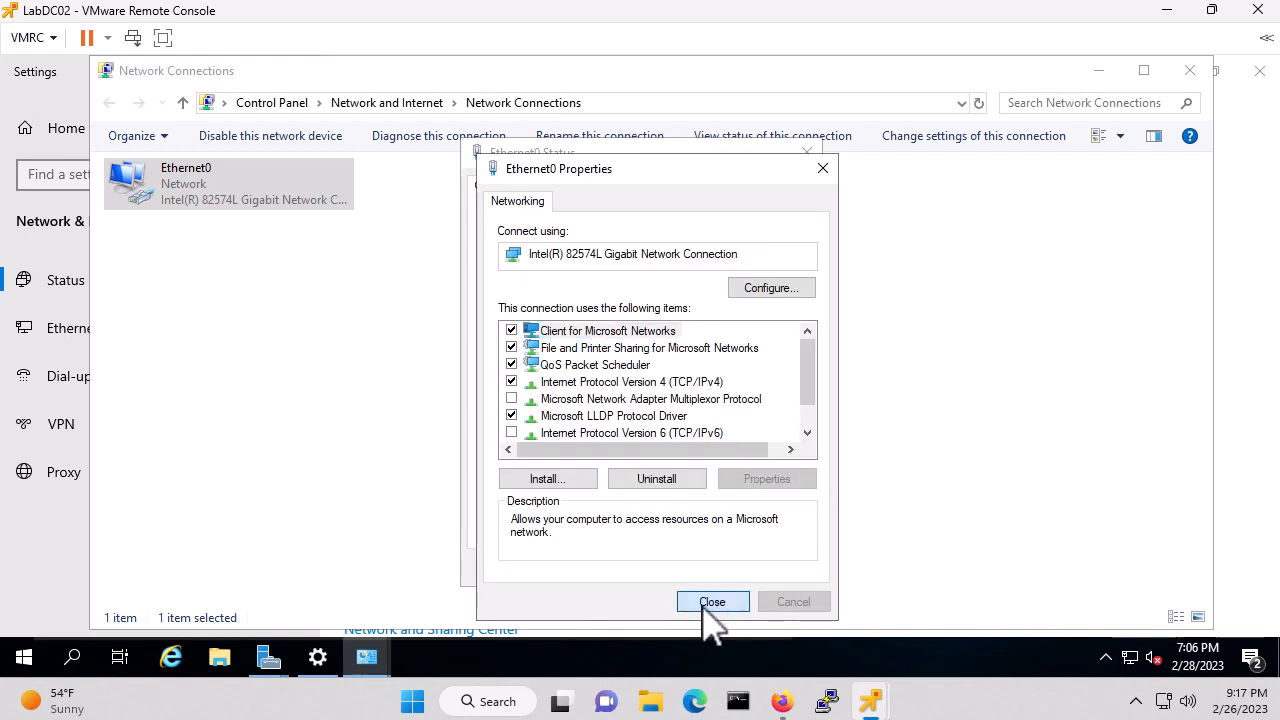
{"action": "left_click", "coordinate": [779, 569]}
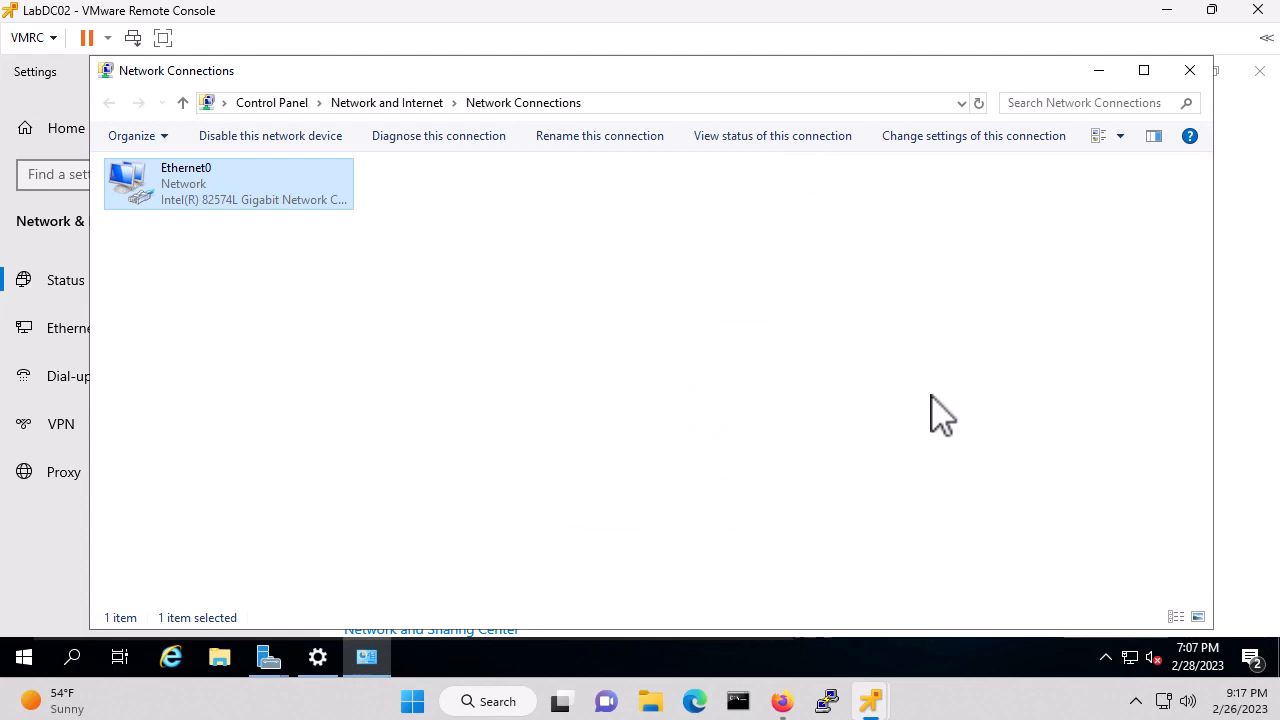
Close the network windows and get the wizard past the deployment configuration page
{"action": "left_click", "coordinate": [1189, 71]}
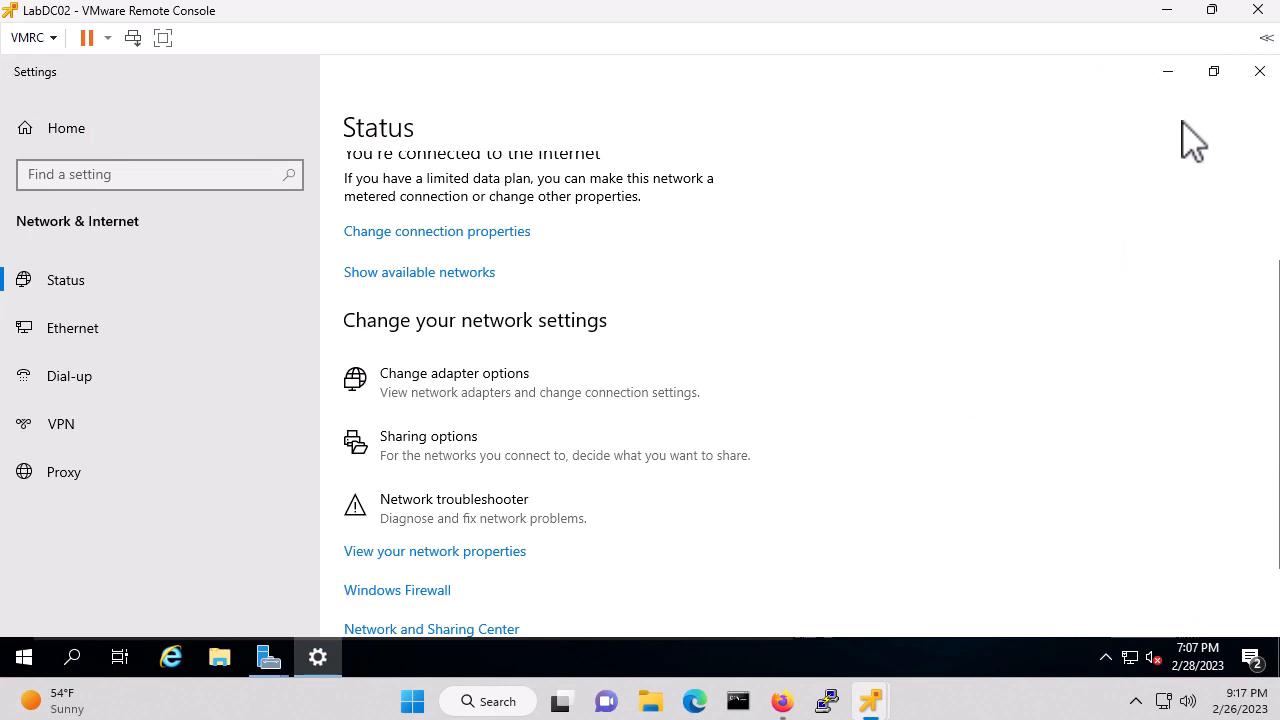
{"action": "left_click", "coordinate": [1259, 71]}
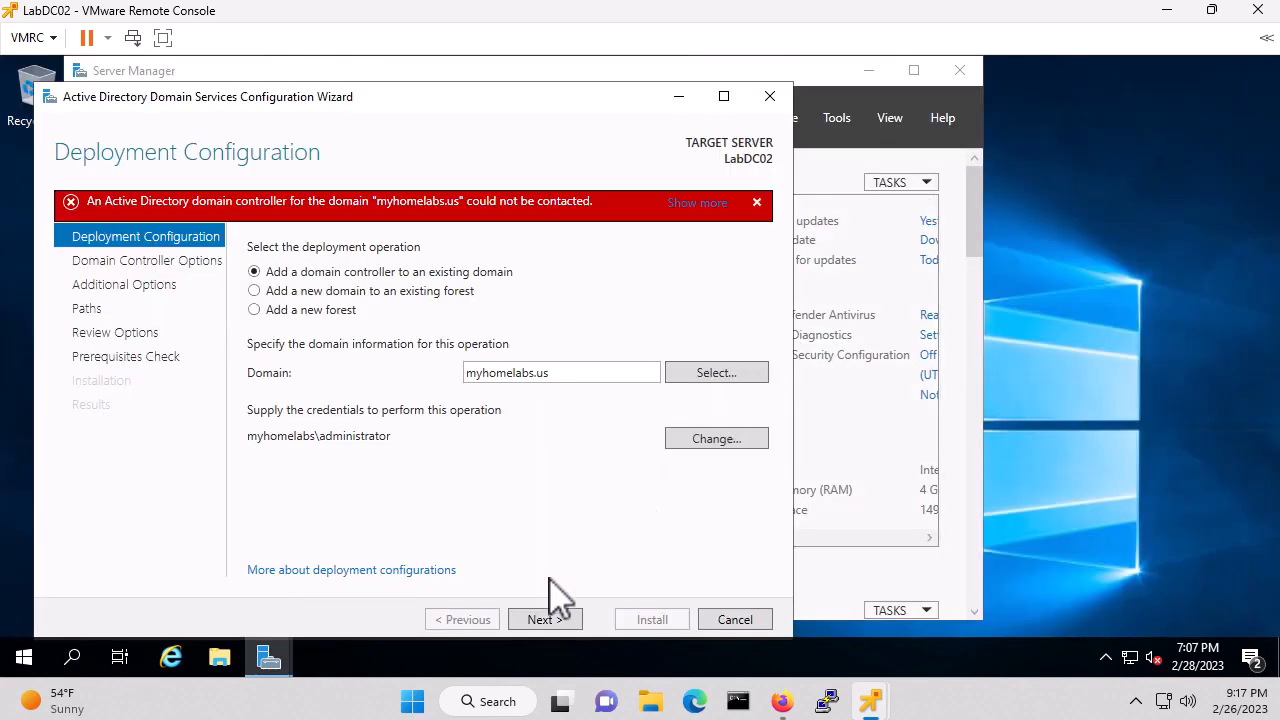
{"action": "left_click", "coordinate": [553, 617]}
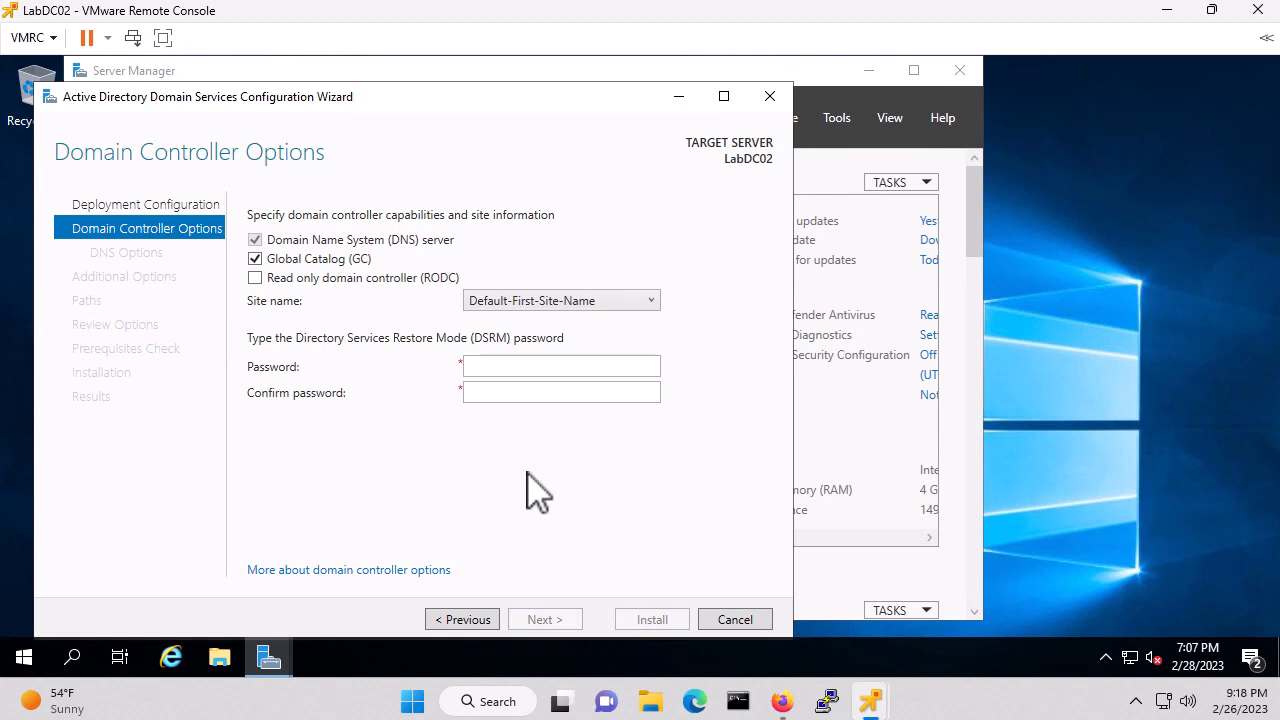
Enter the Directory Services Restore Mode password and its confirmation
{"action": "left_click", "coordinate": [522, 366]}
{"action": "type", "text": "P●●●●●●●●●"}
{"action": "key", "text": "Tab"}
{"action": "type", "text": "●●●●●●"}
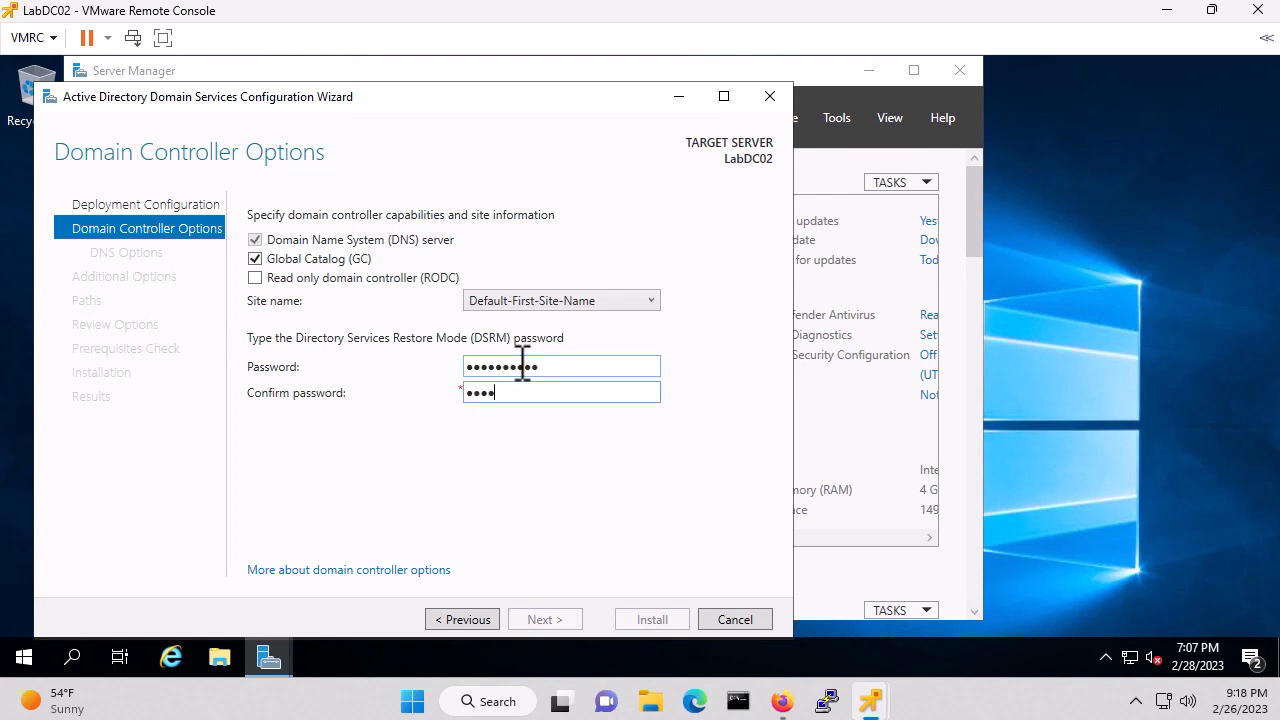
{"action": "type", "text": "●●●●"}
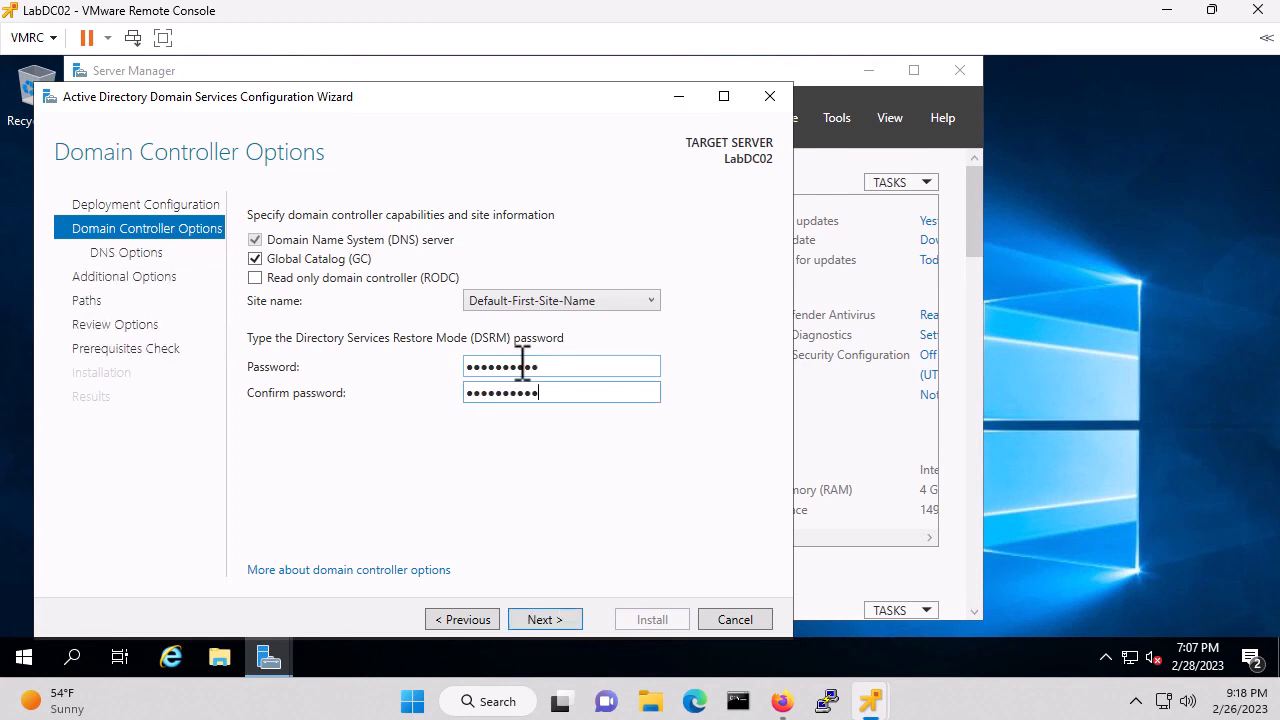
Accept defaults for DC options, DNS, replication from any DC, and folder paths through Review Options
{"action": "left_click", "coordinate": [540, 619]}
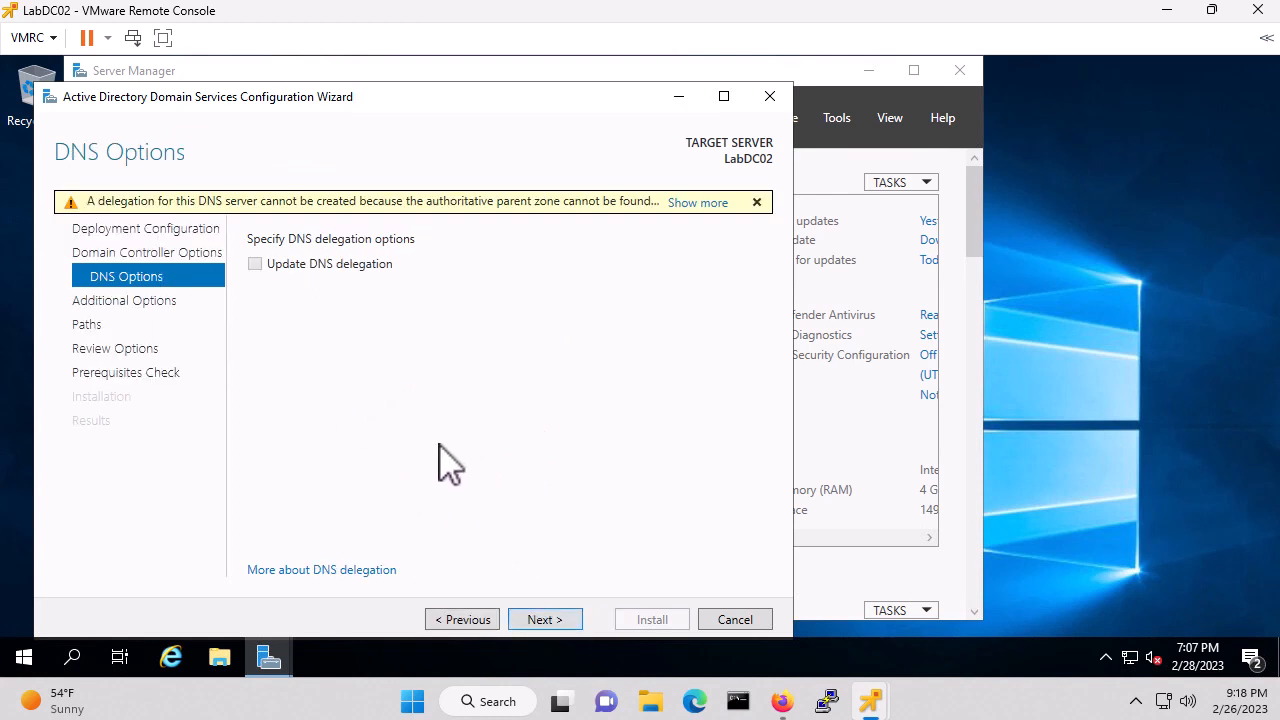
{"action": "left_click", "coordinate": [549, 616]}
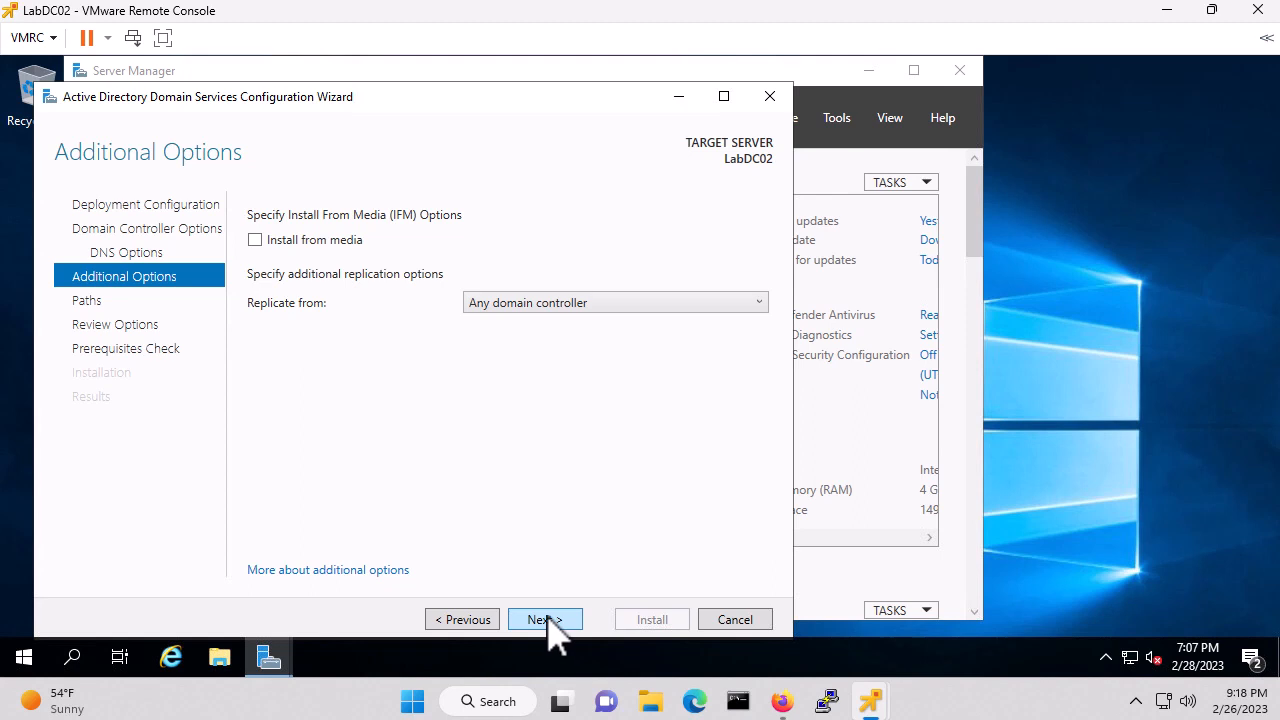
{"action": "left_click", "coordinate": [545, 619]}
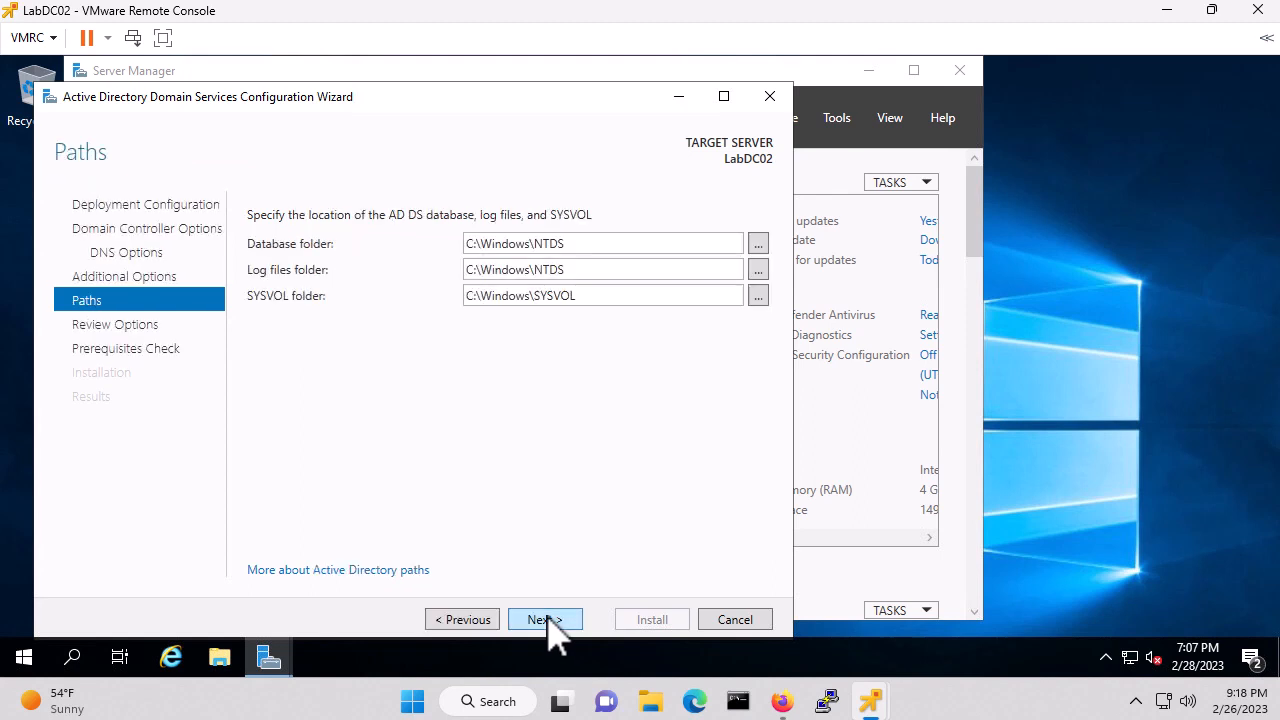
{"action": "left_click", "coordinate": [545, 619]}
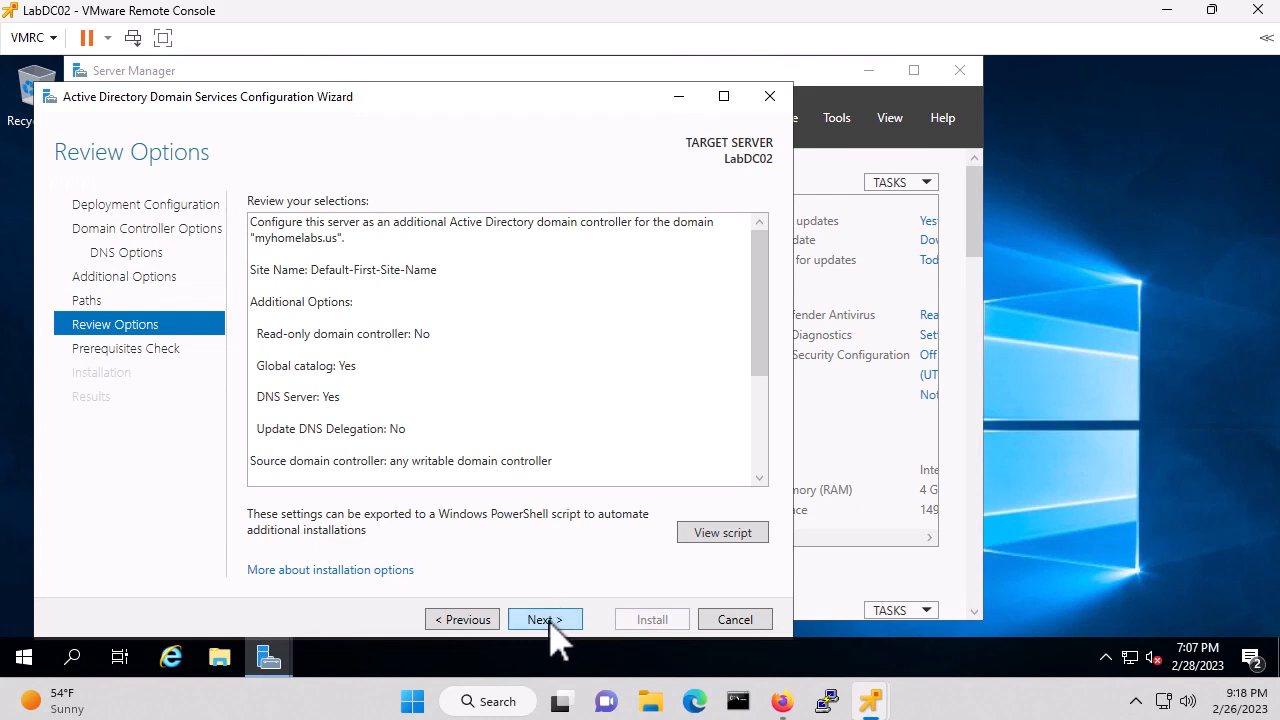
{"action": "left_click", "coordinate": [545, 619]}
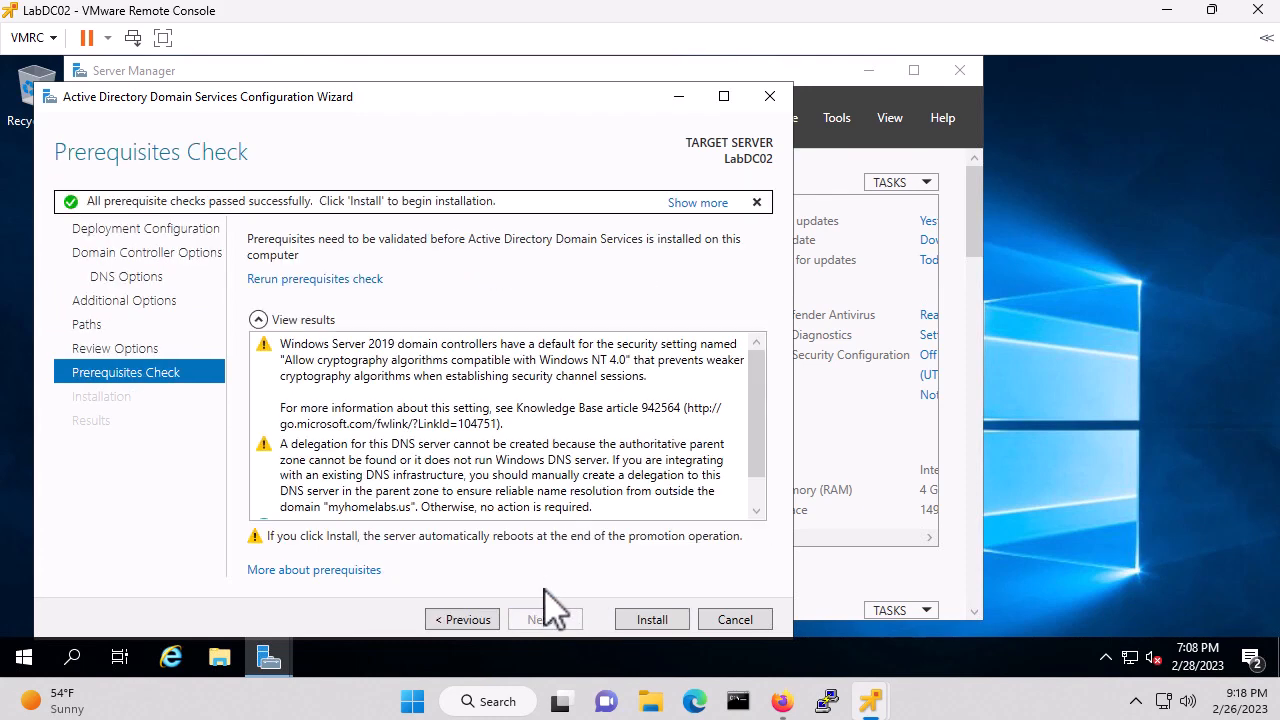
Install the AD DS role on LabDC02 and dismiss the restart sign-out notice after success
{"action": "left_click", "coordinate": [652, 621]}
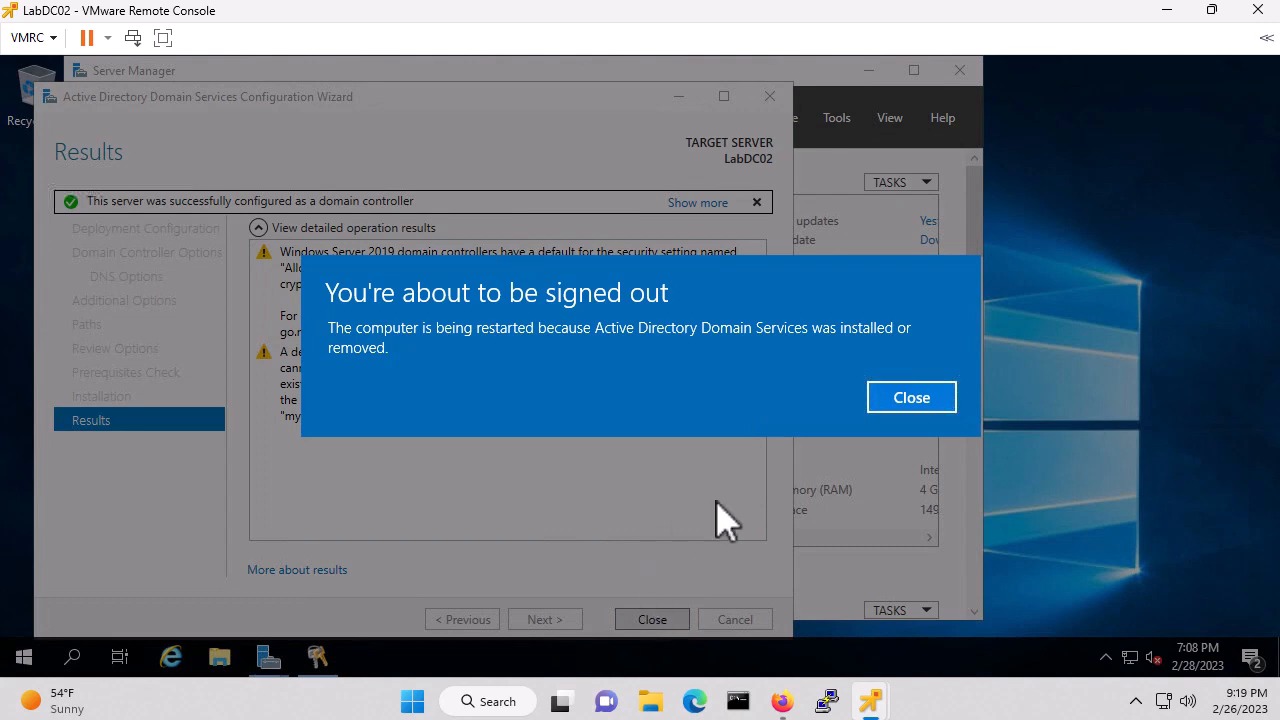
{"action": "left_click", "coordinate": [907, 400]}
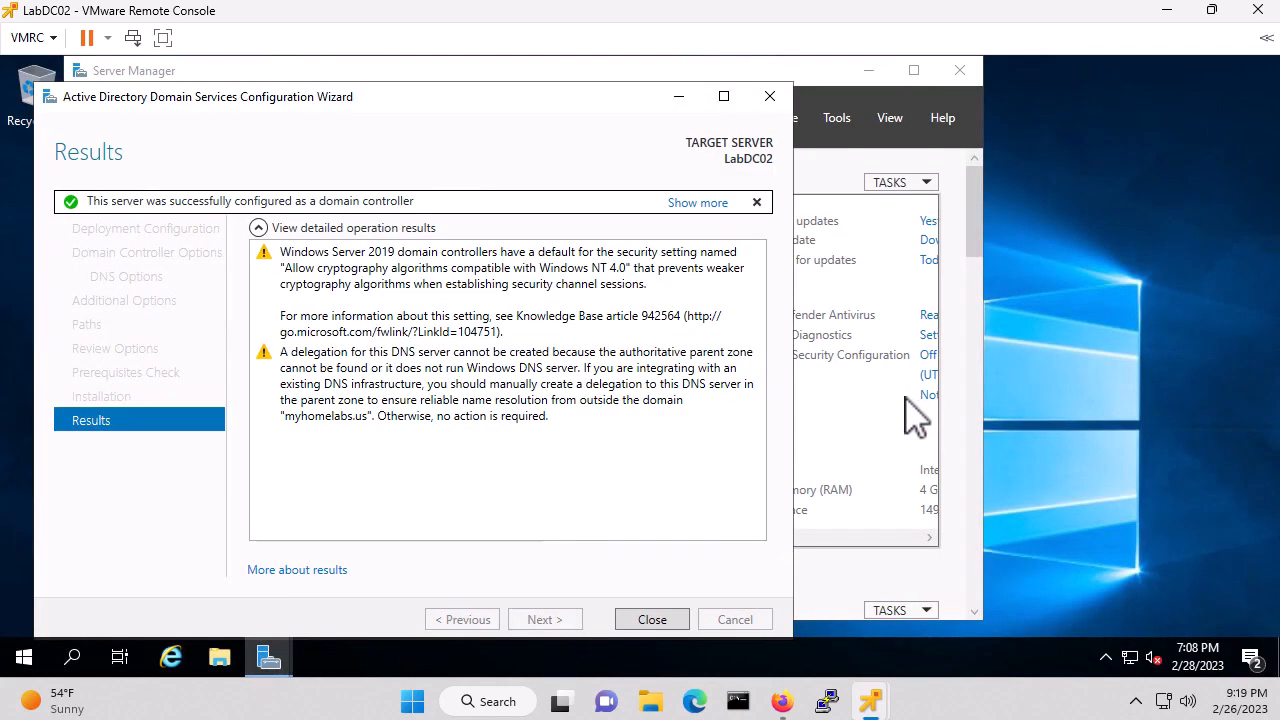
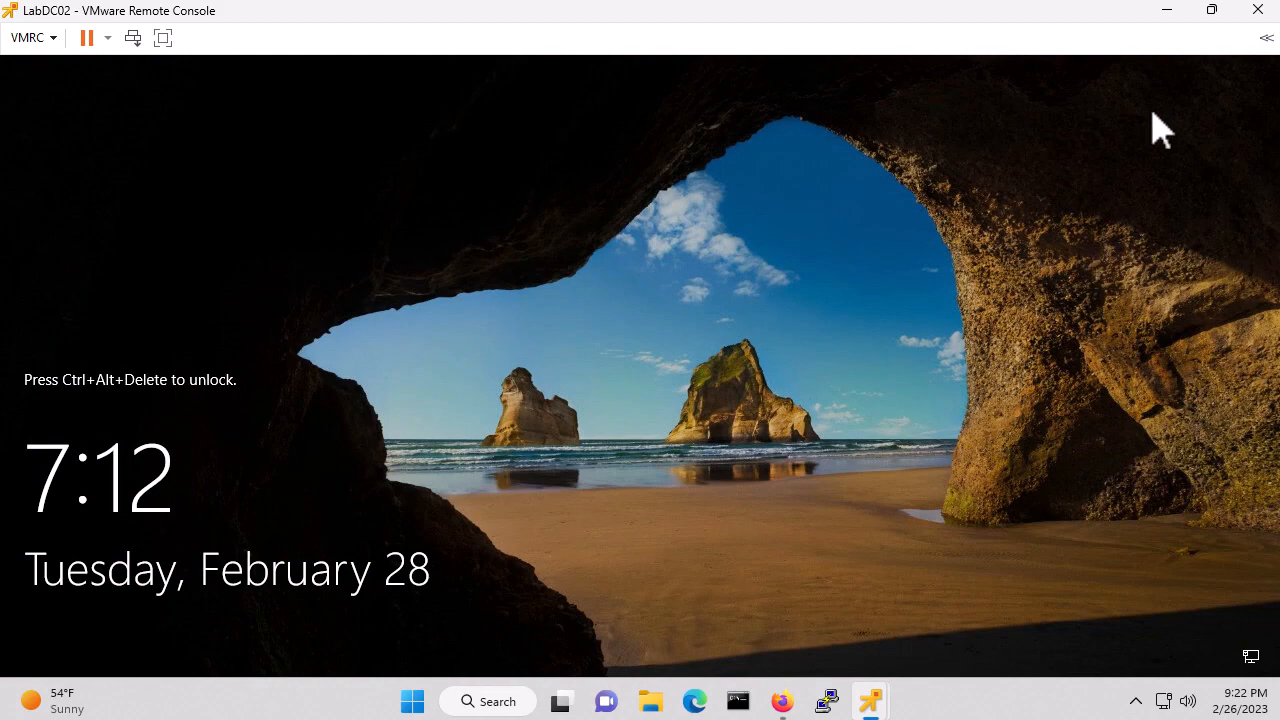
Minimize LabDC02 and Firefox, then bring up the LabDC01 console window
{"action": "left_click", "coordinate": [1166, 12]}
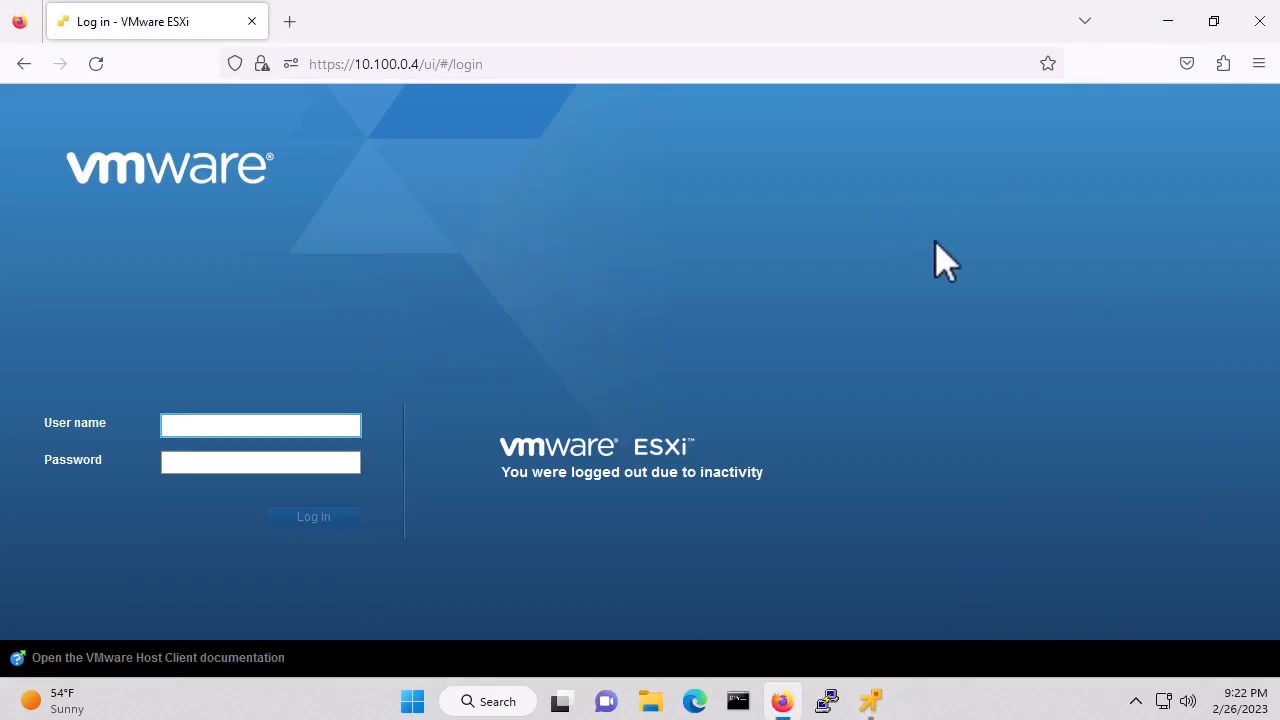
{"action": "left_click", "coordinate": [1167, 20]}
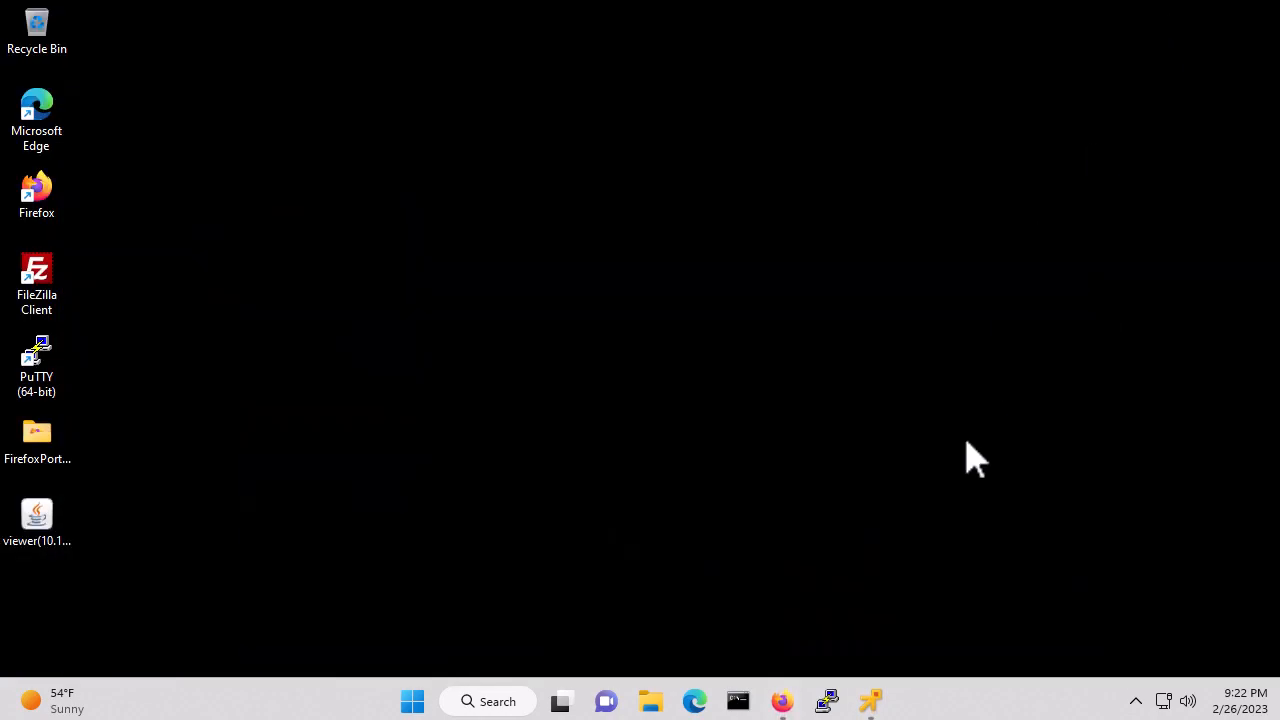
{"action": "mouse_move", "coordinate": [874, 700]}
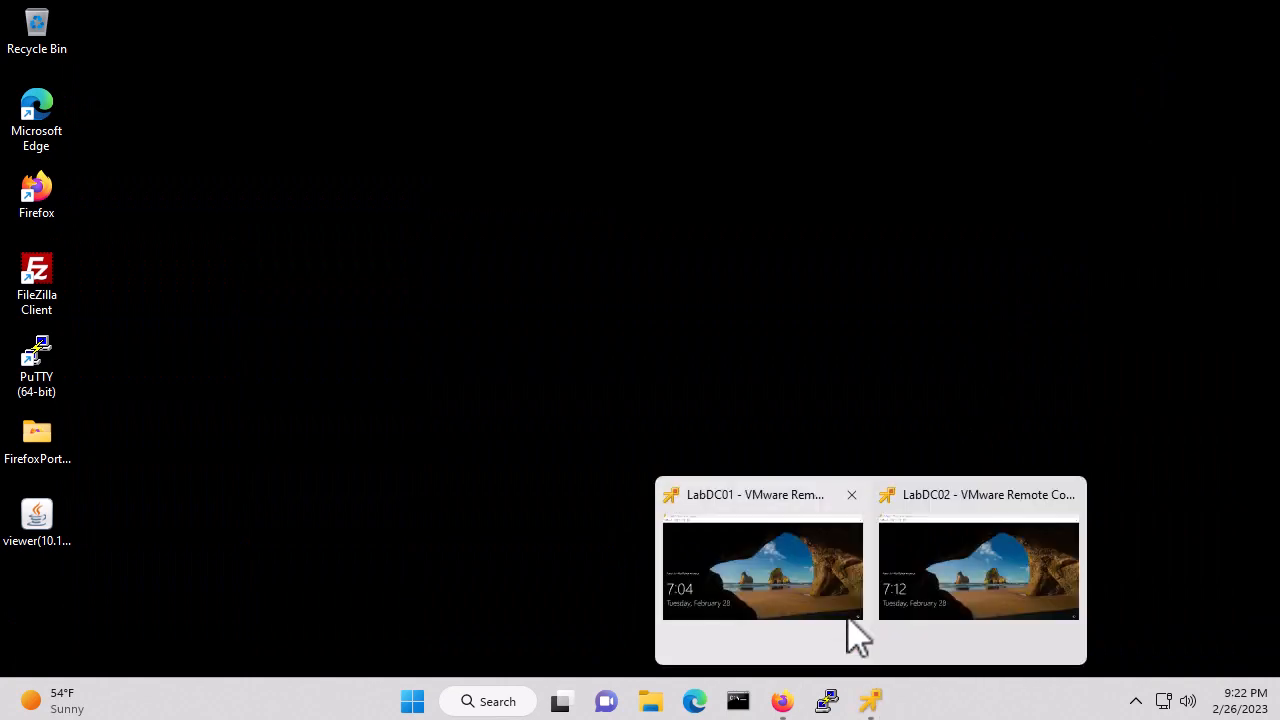
{"action": "left_click", "coordinate": [766, 494]}
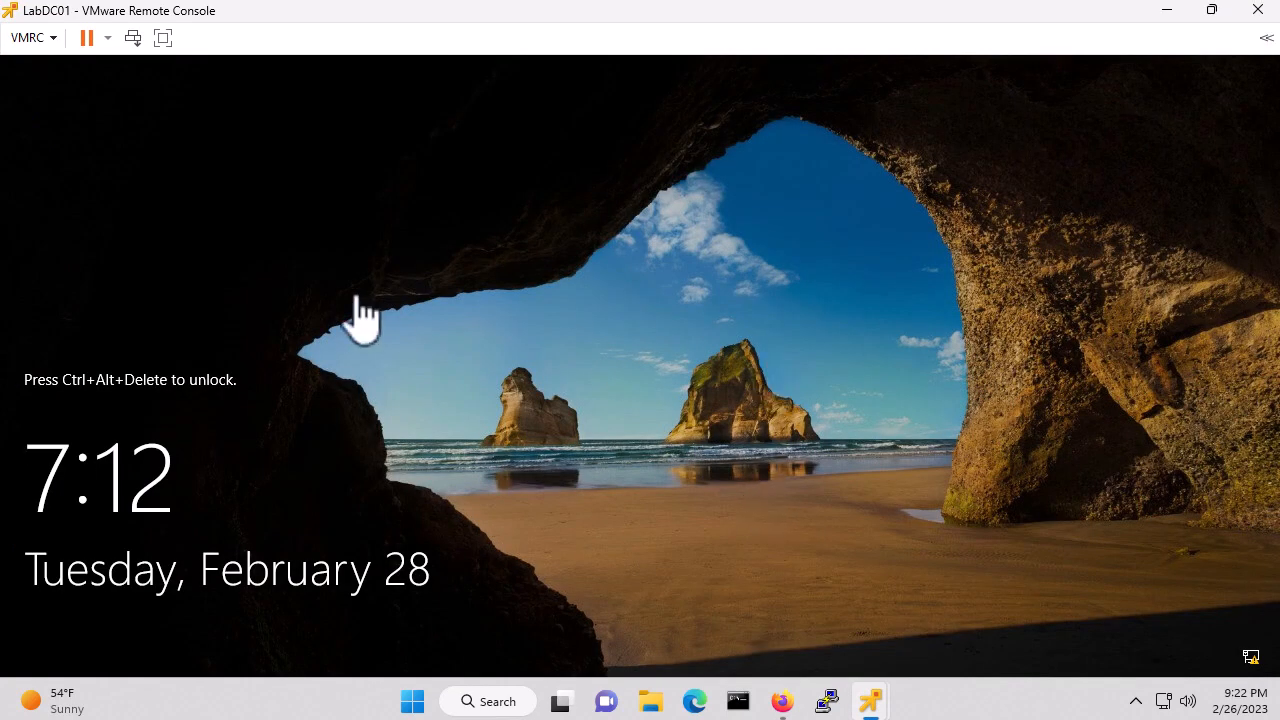
Send Ctrl+Alt+Del to LabDC01 and sign in with the administrator password
{"action": "left_click", "coordinate": [36, 40]}
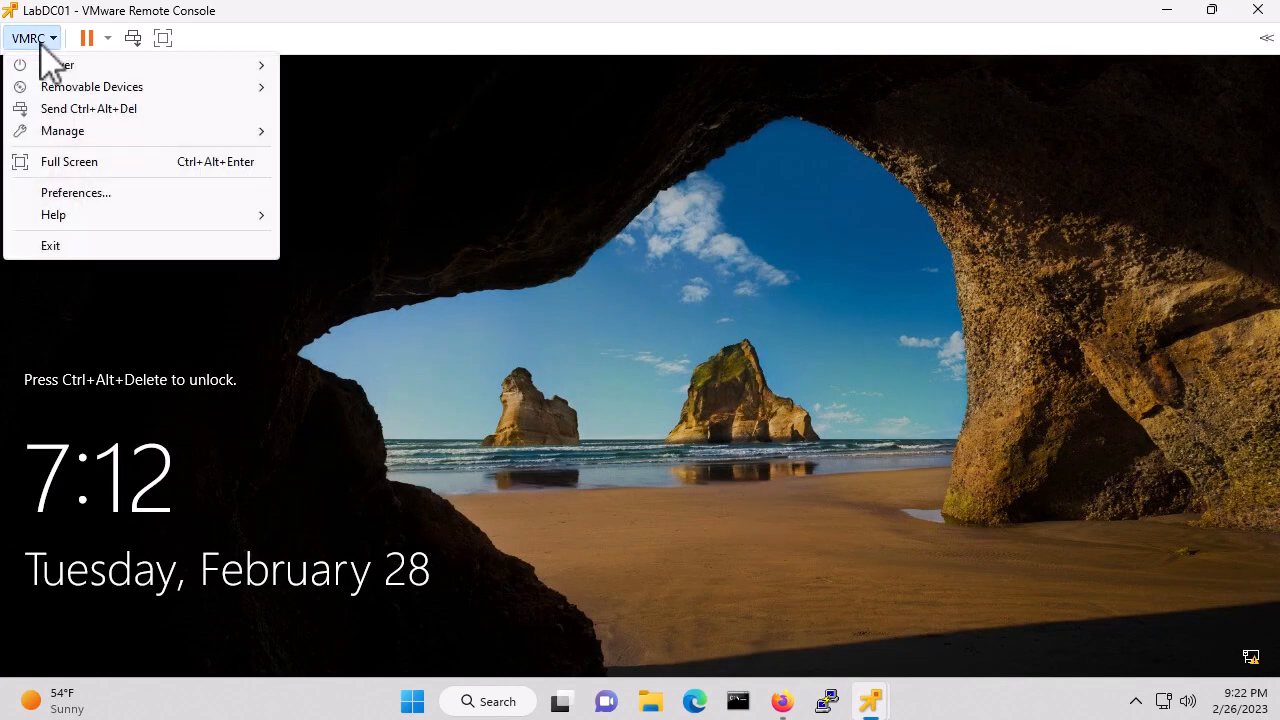
{"action": "left_click", "coordinate": [117, 108]}
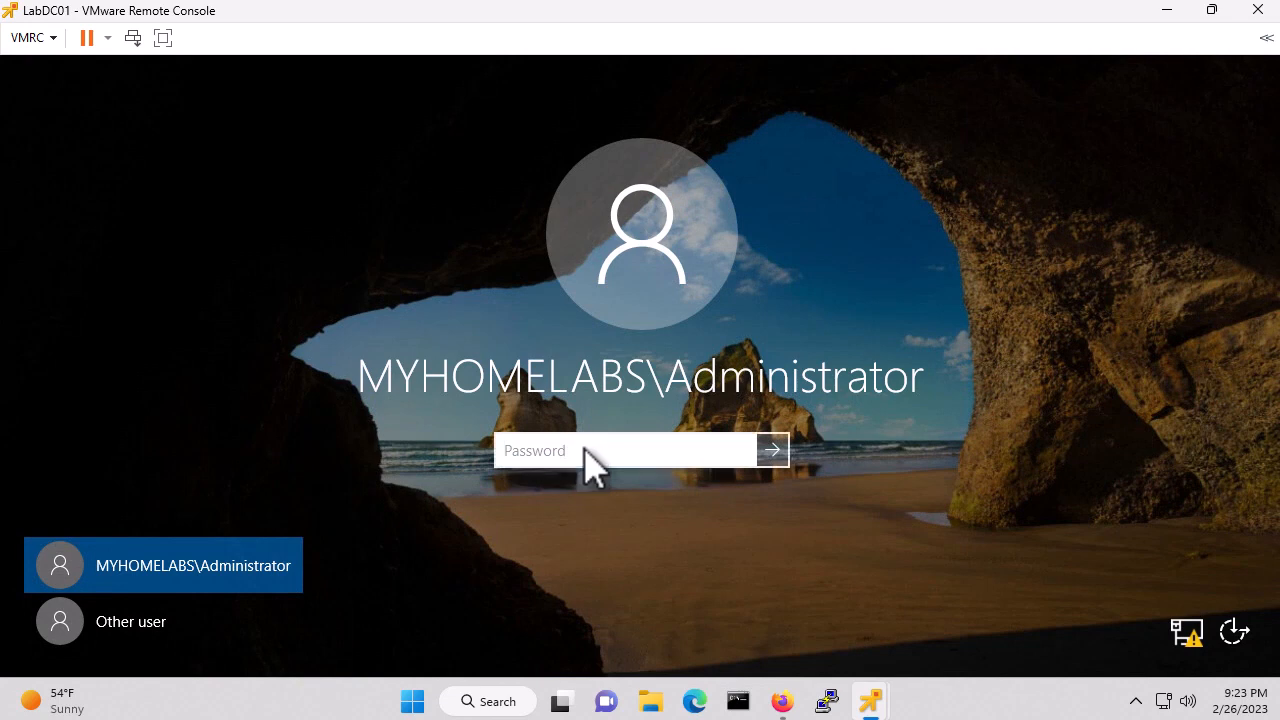
{"action": "type", "text": "•••••••••"}
{"action": "key", "text": "Return"}
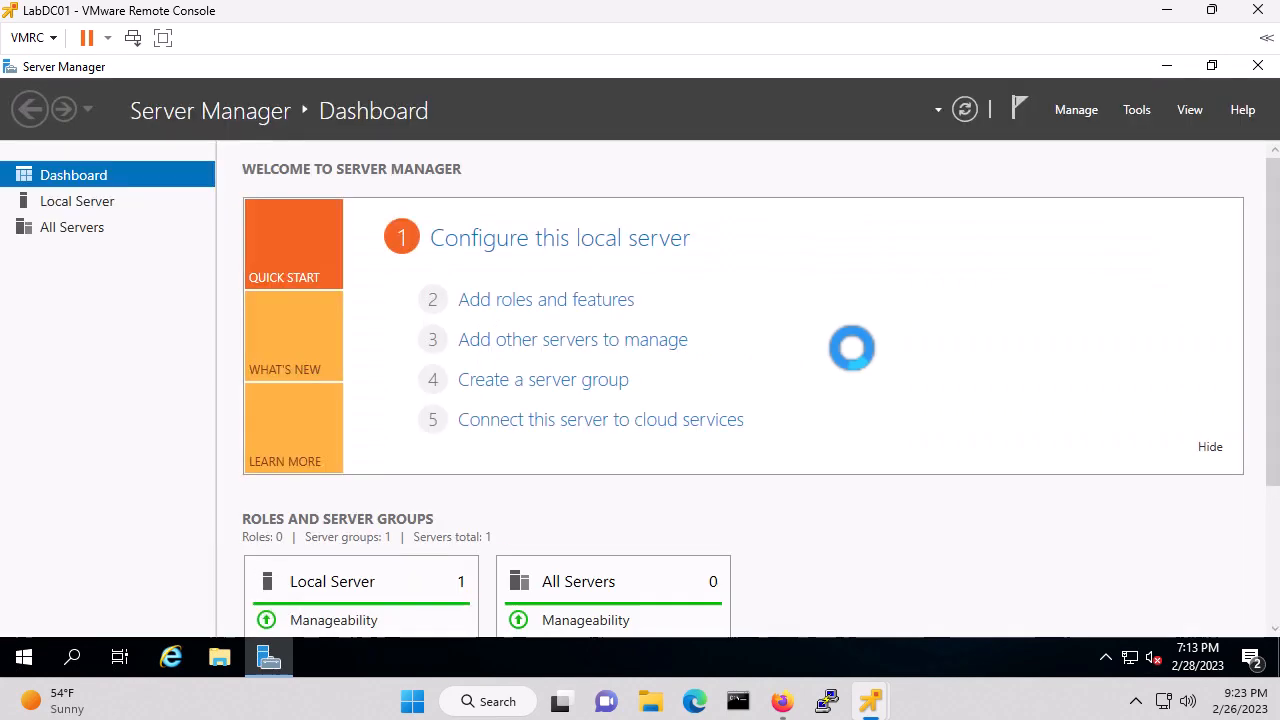
Launch DNS Manager from Server Manager's Tools menu and expand the LABDC01 server
{"action": "left_click", "coordinate": [80, 203]}
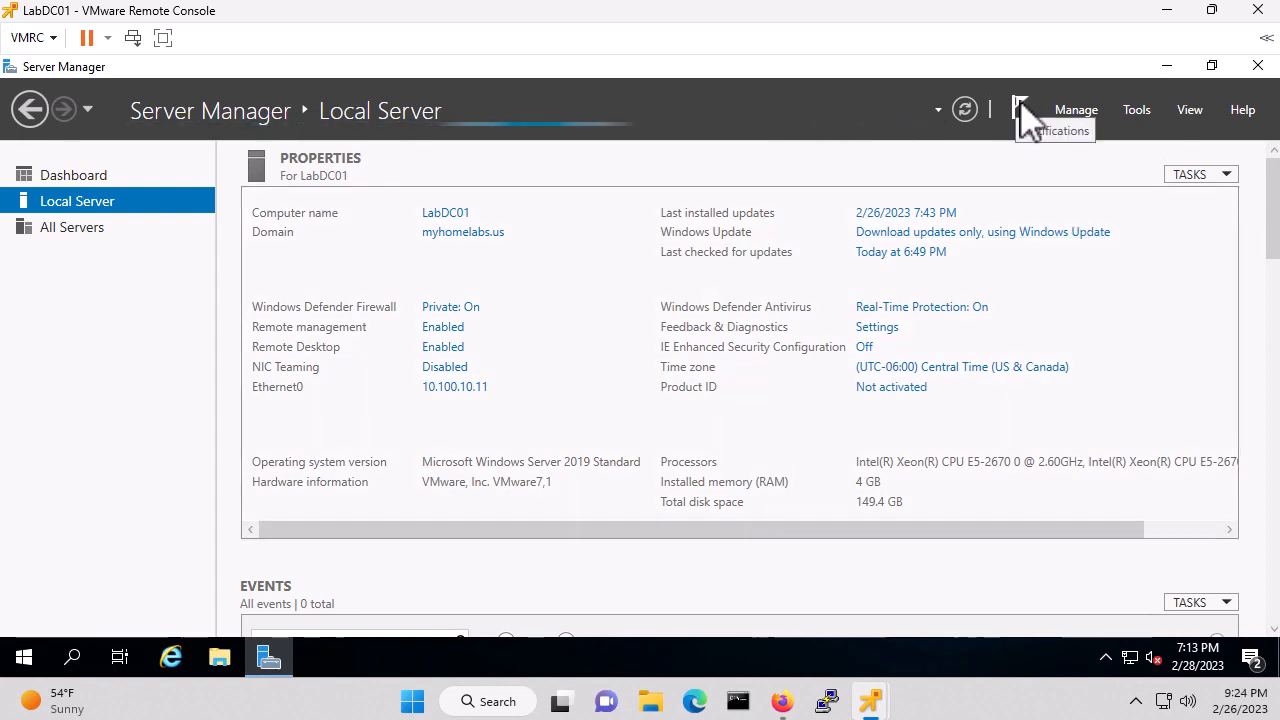
{"action": "left_click", "coordinate": [1136, 108]}
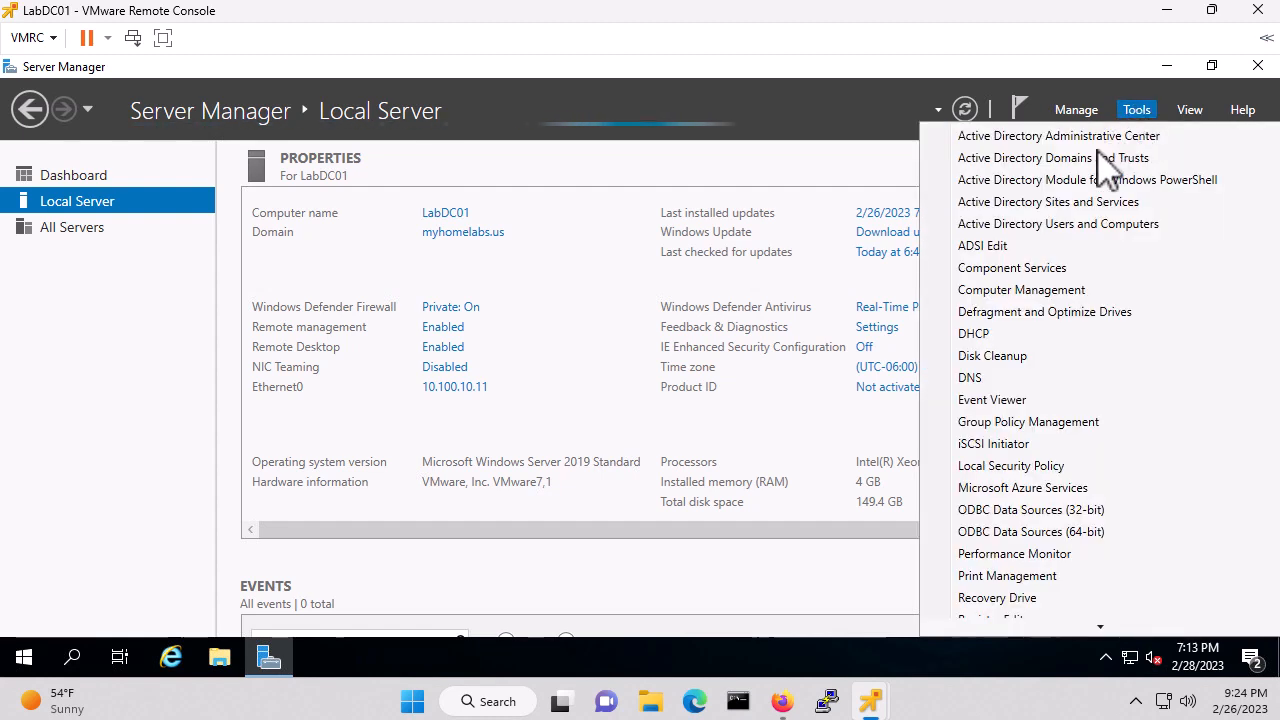
{"action": "left_click", "coordinate": [976, 380]}
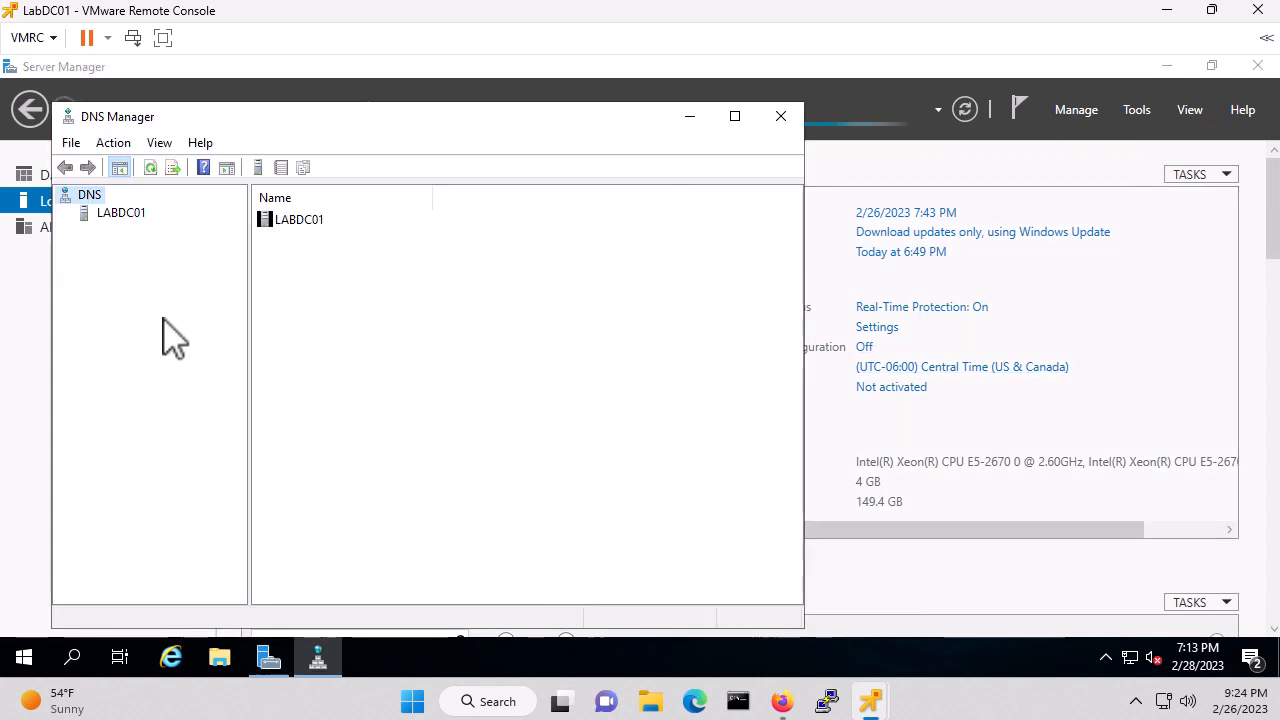
{"action": "left_click", "coordinate": [121, 212]}
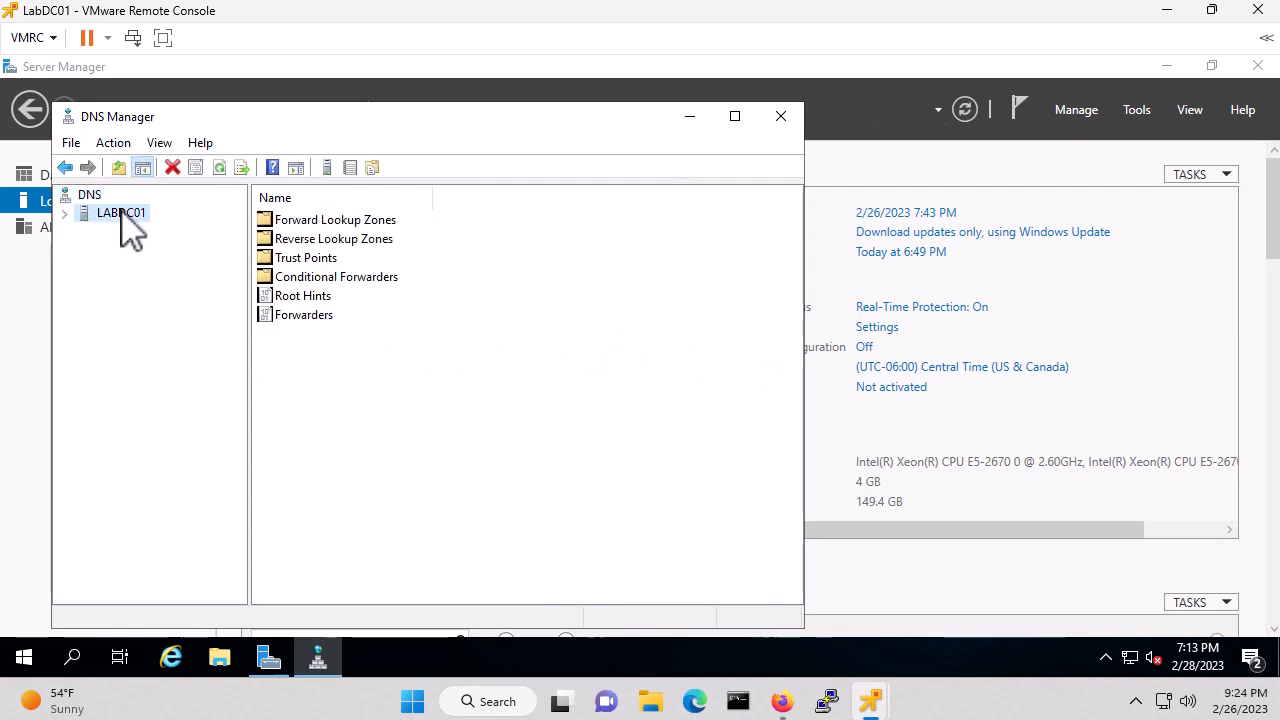
{"action": "left_click", "coordinate": [66, 214]}
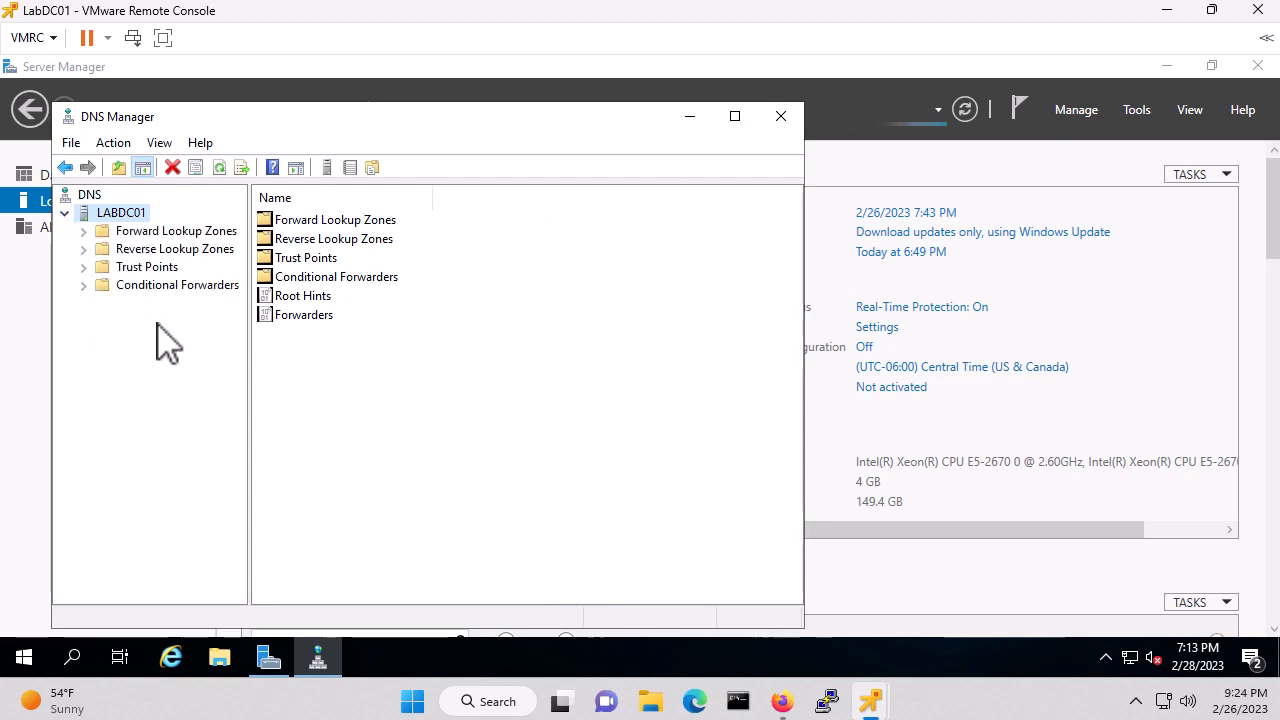
Start a new zone on LABDC01 as an AD-integrated primary replicated to domain DNS servers
{"action": "right_click", "coordinate": [120, 218]}
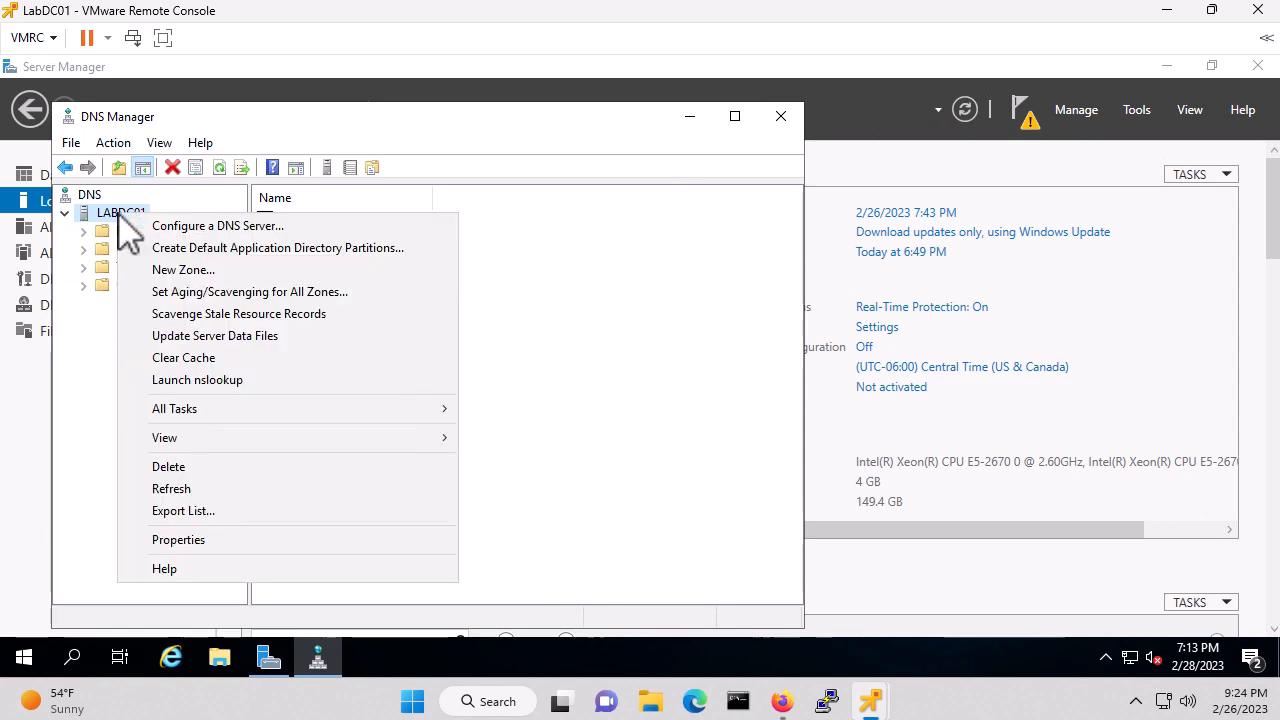
{"action": "left_click", "coordinate": [204, 272]}
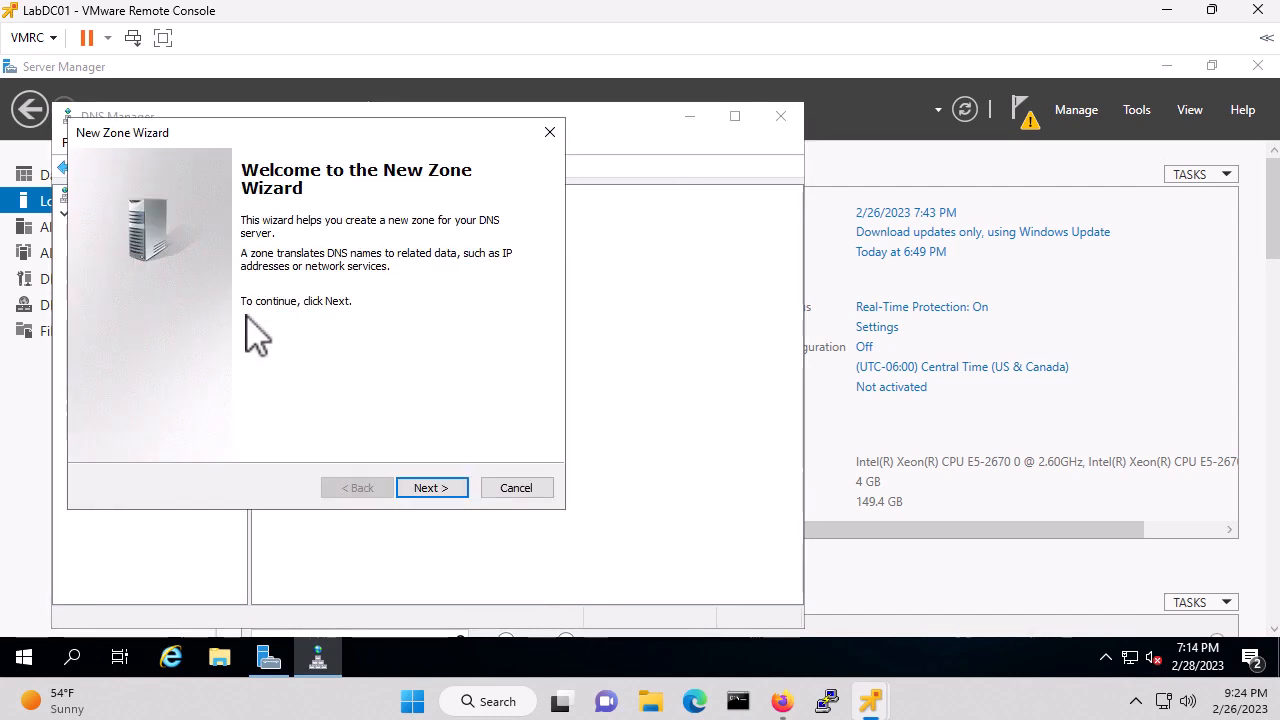
{"action": "left_click", "coordinate": [433, 489]}
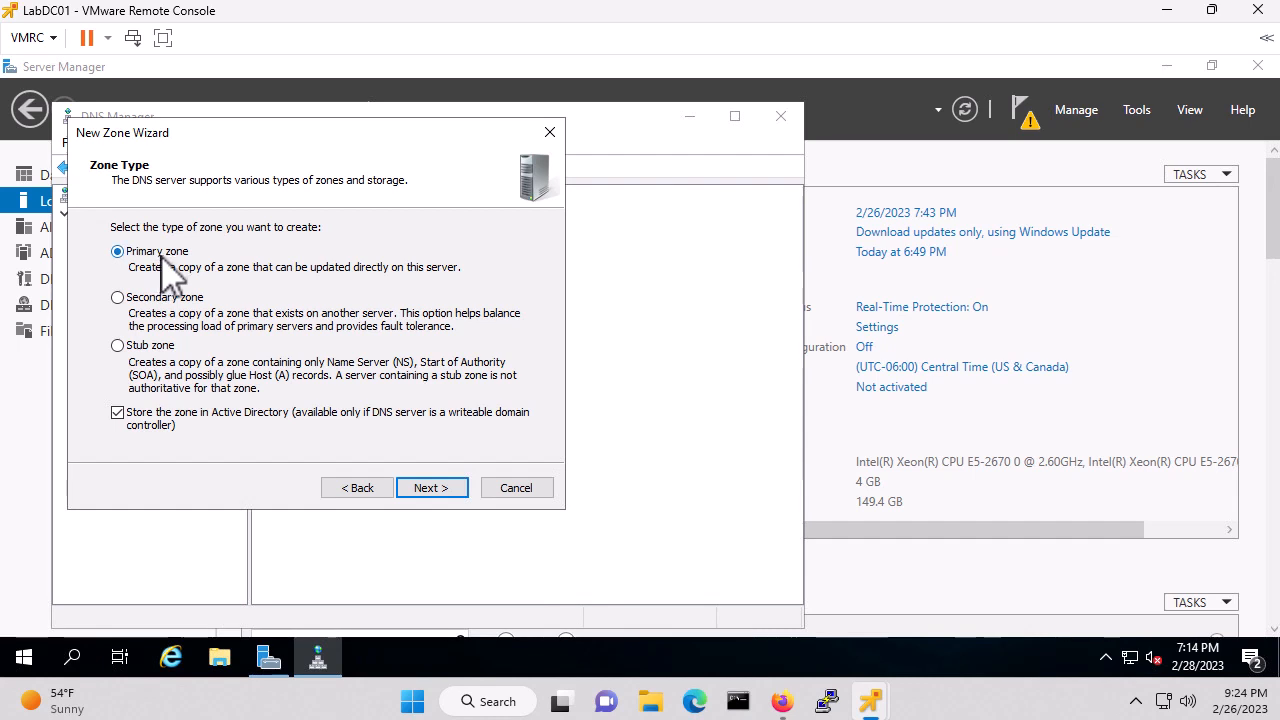
{"action": "left_click", "coordinate": [431, 490]}
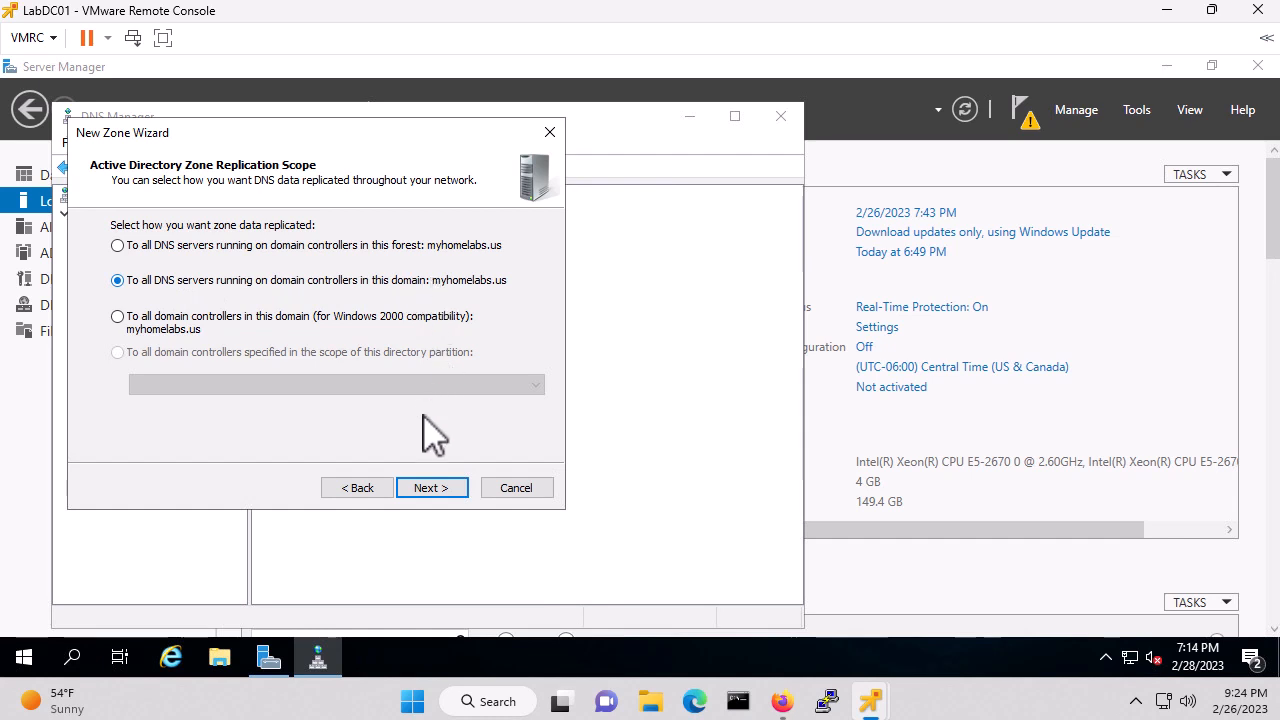
{"action": "left_click", "coordinate": [430, 490]}
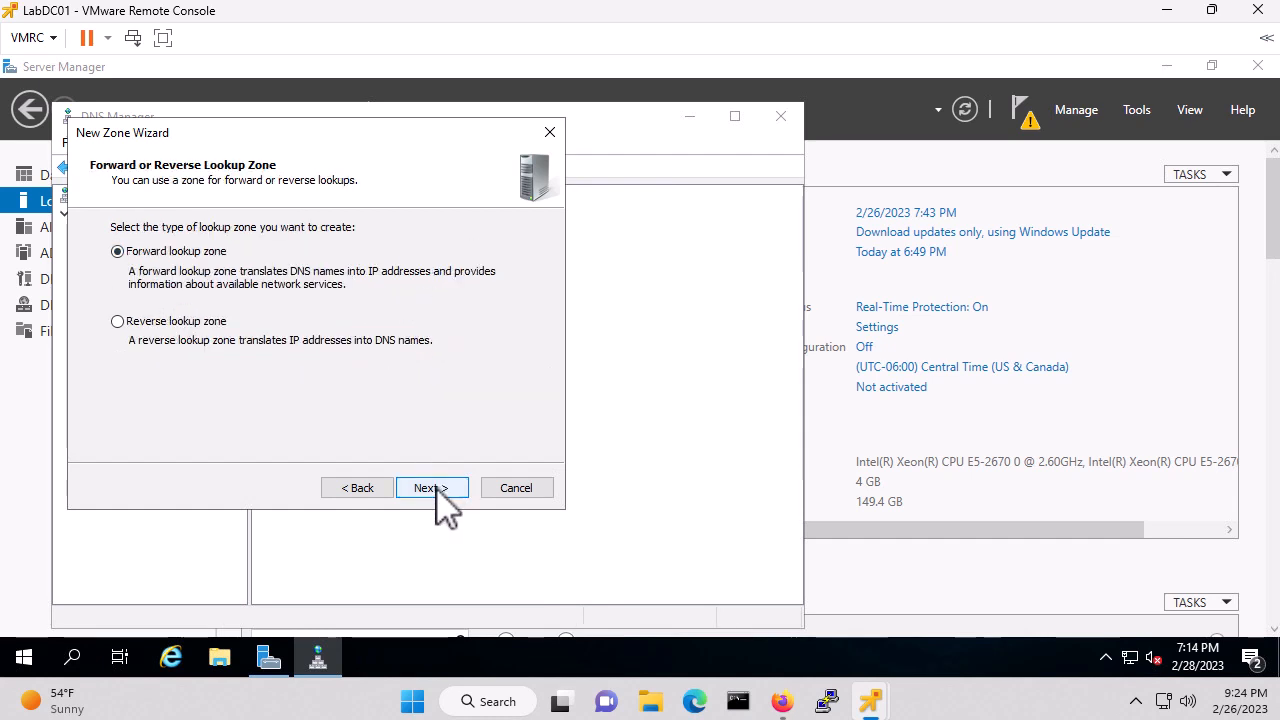
Make it an IPv4 reverse zone for network 10.100 with secure-only updates, and finish
{"action": "left_click", "coordinate": [122, 322]}
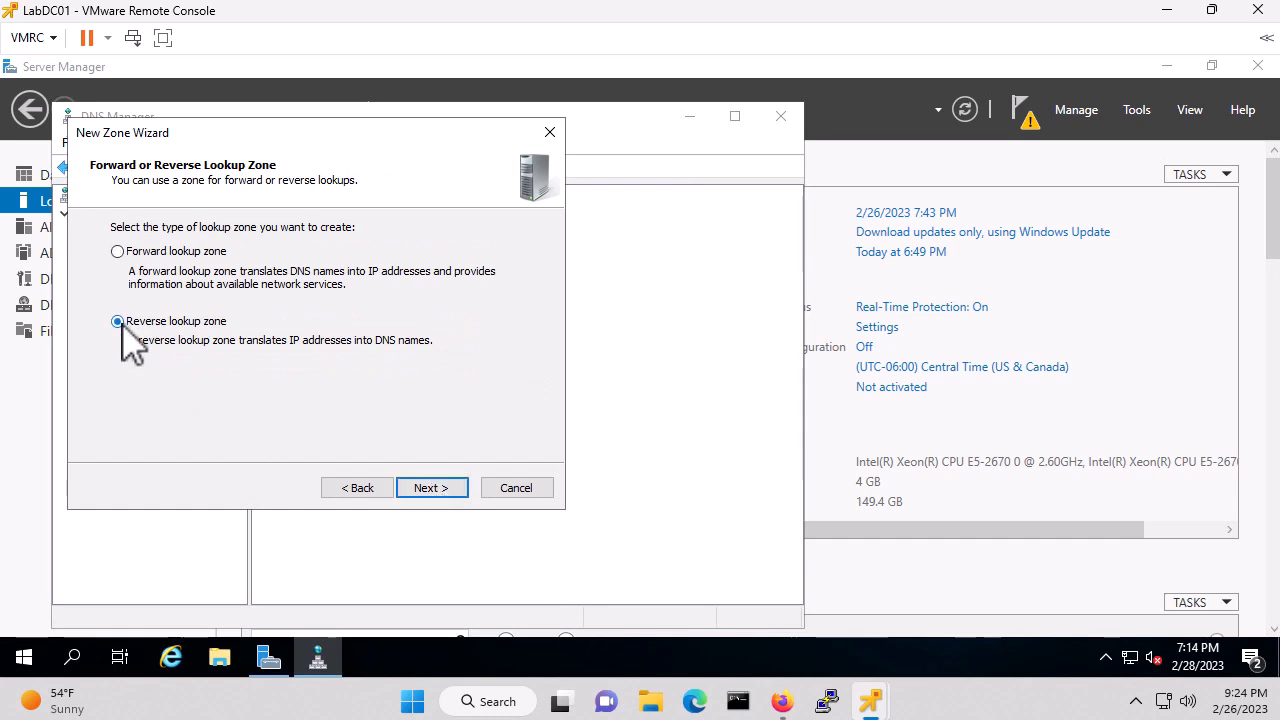
{"action": "left_click", "coordinate": [440, 495]}
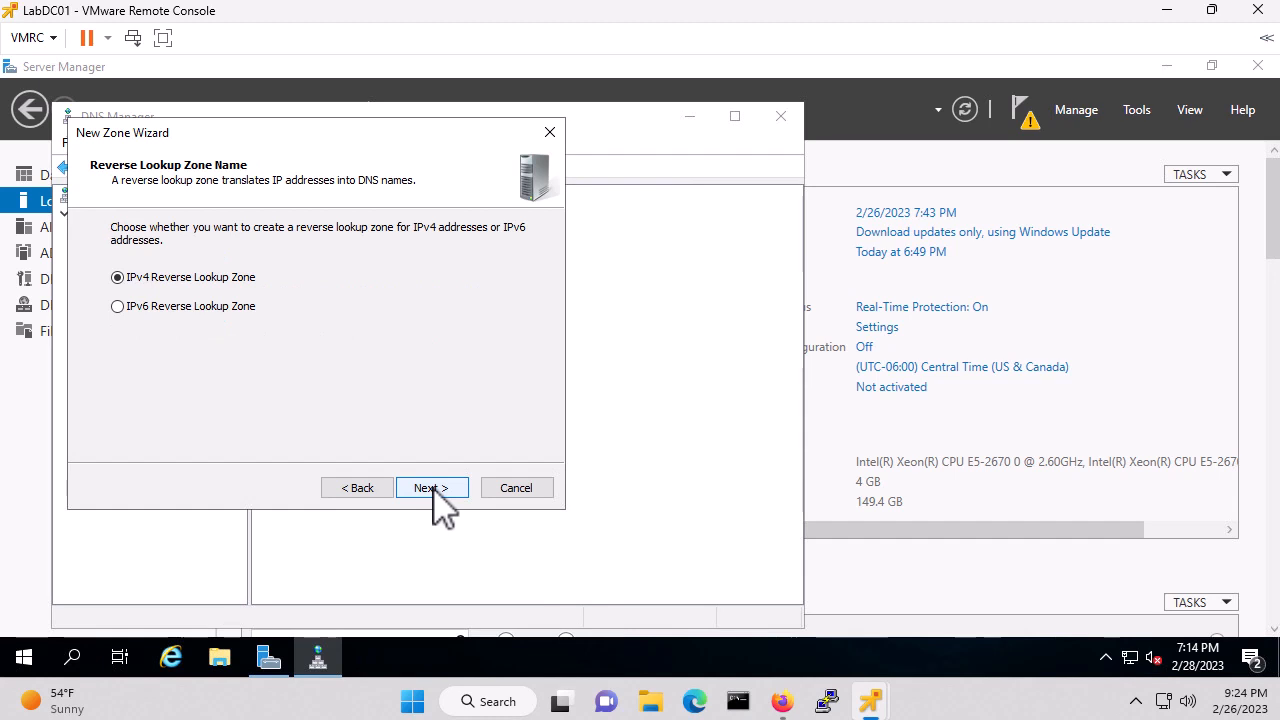
{"action": "left_click", "coordinate": [433, 490]}
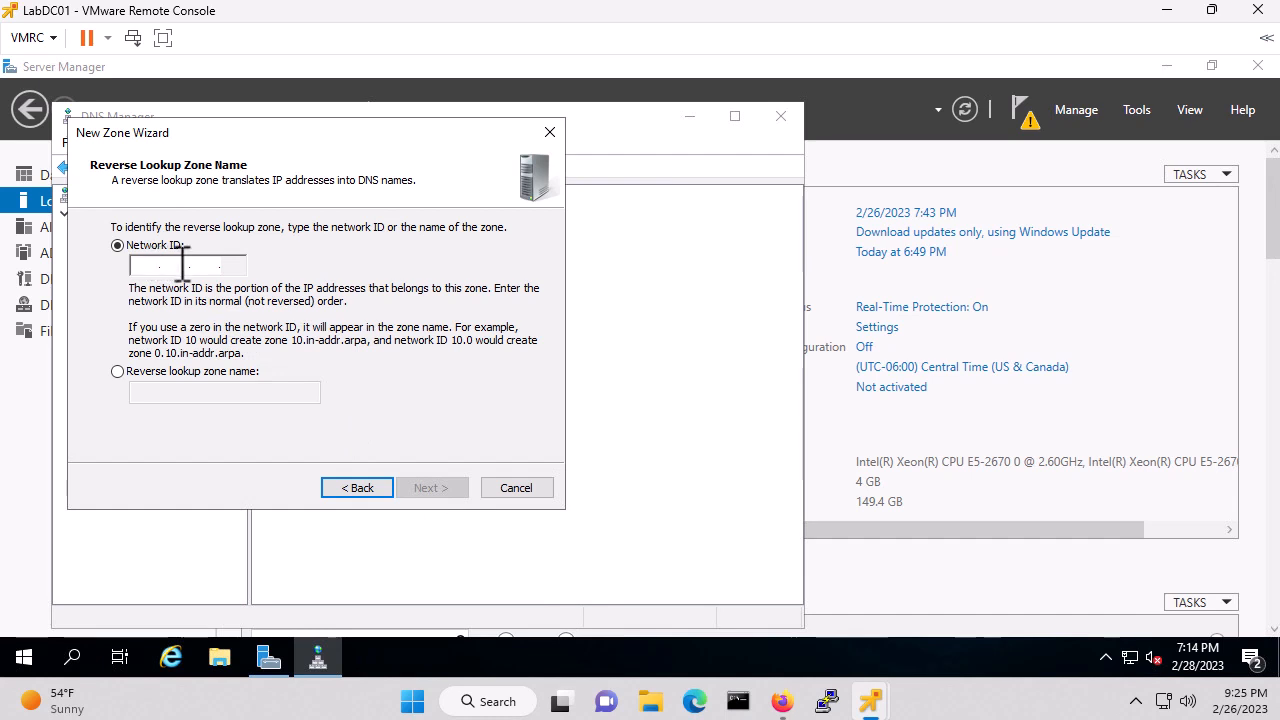
{"action": "type", "text": "10.100 . ."}
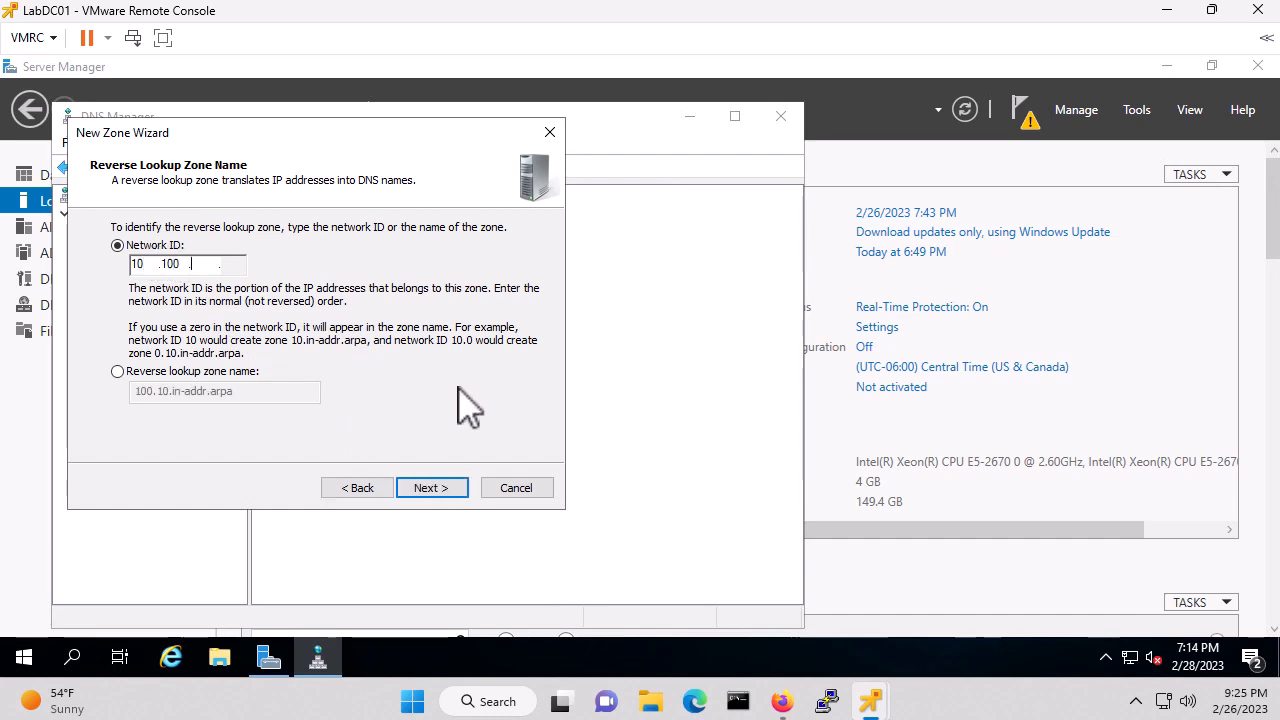
{"action": "left_click", "coordinate": [432, 489]}
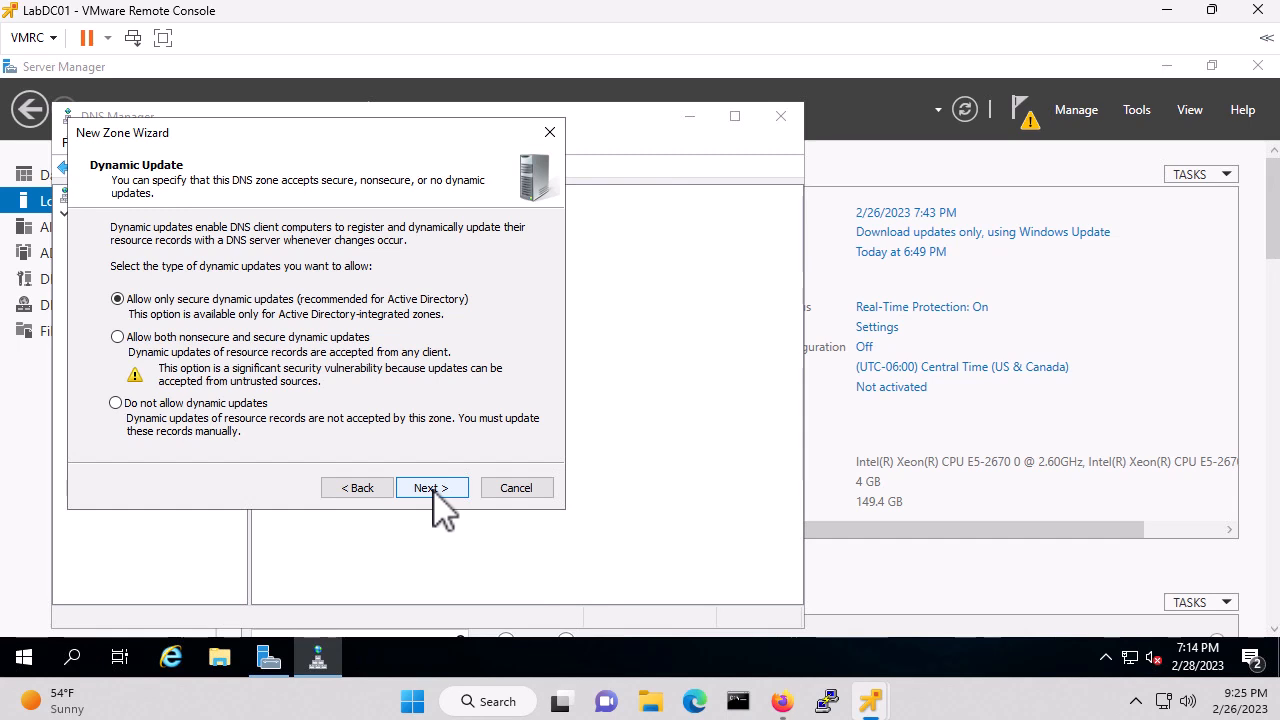
{"action": "left_click", "coordinate": [431, 488]}
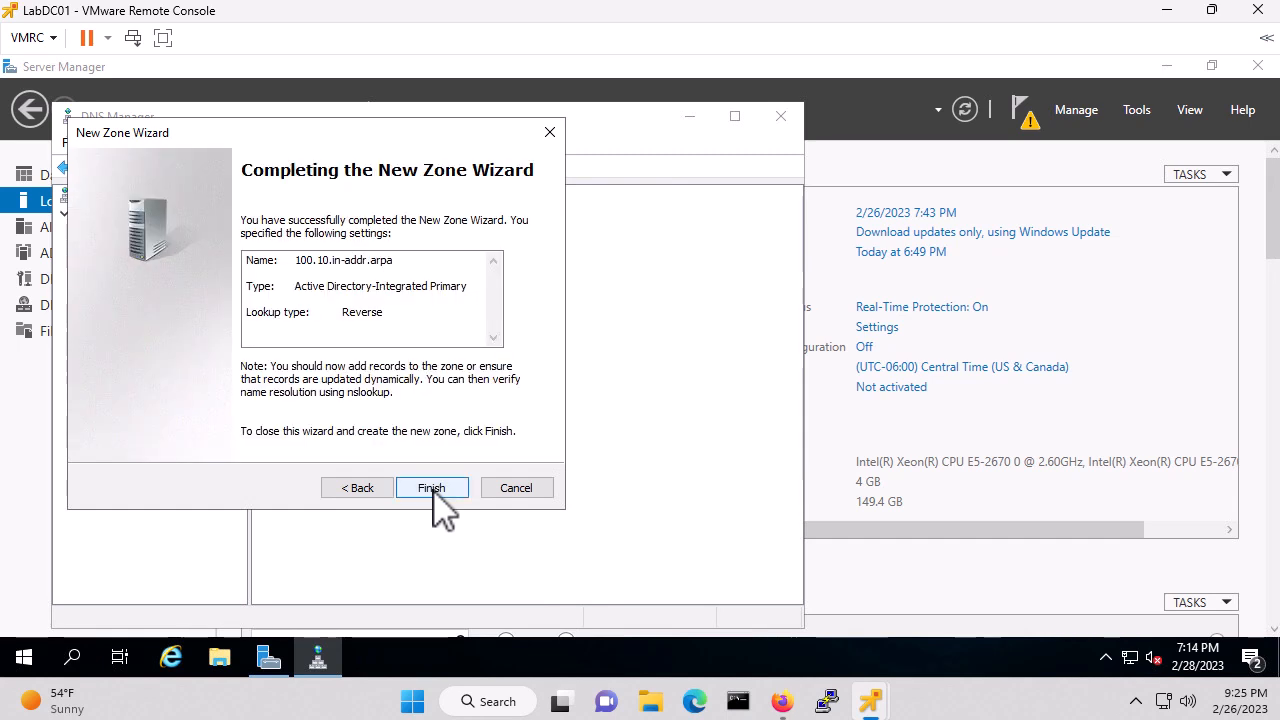
{"action": "left_click", "coordinate": [434, 490]}
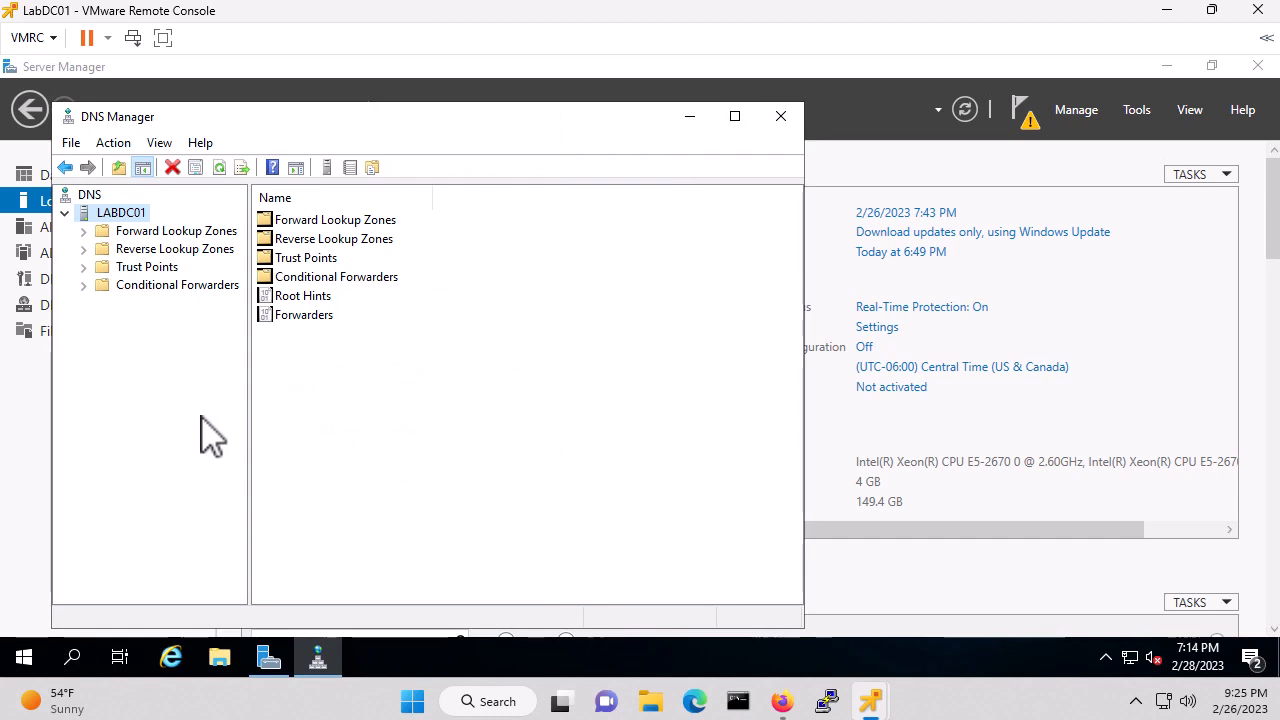
Check the 100.10.in-addr.arpa records, then display the myhomelabs.us forward zone's hosts
{"action": "left_click", "coordinate": [86, 251]}
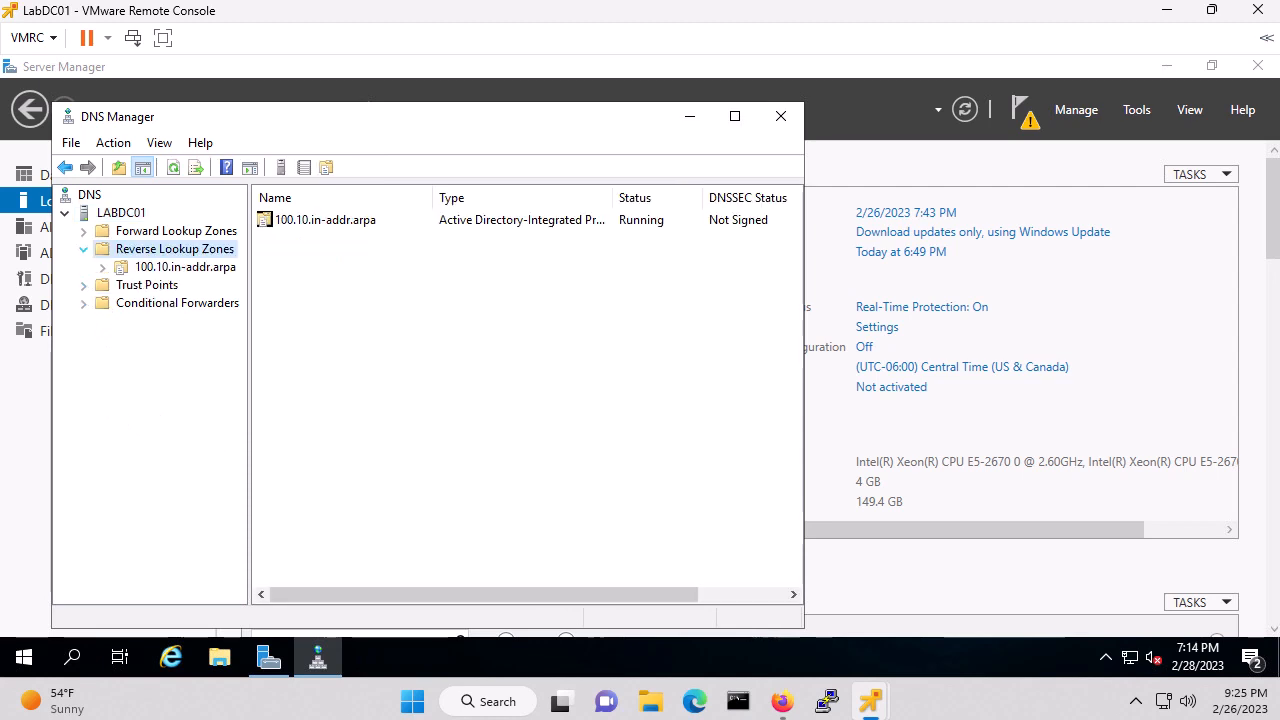
{"action": "left_click", "coordinate": [200, 268]}
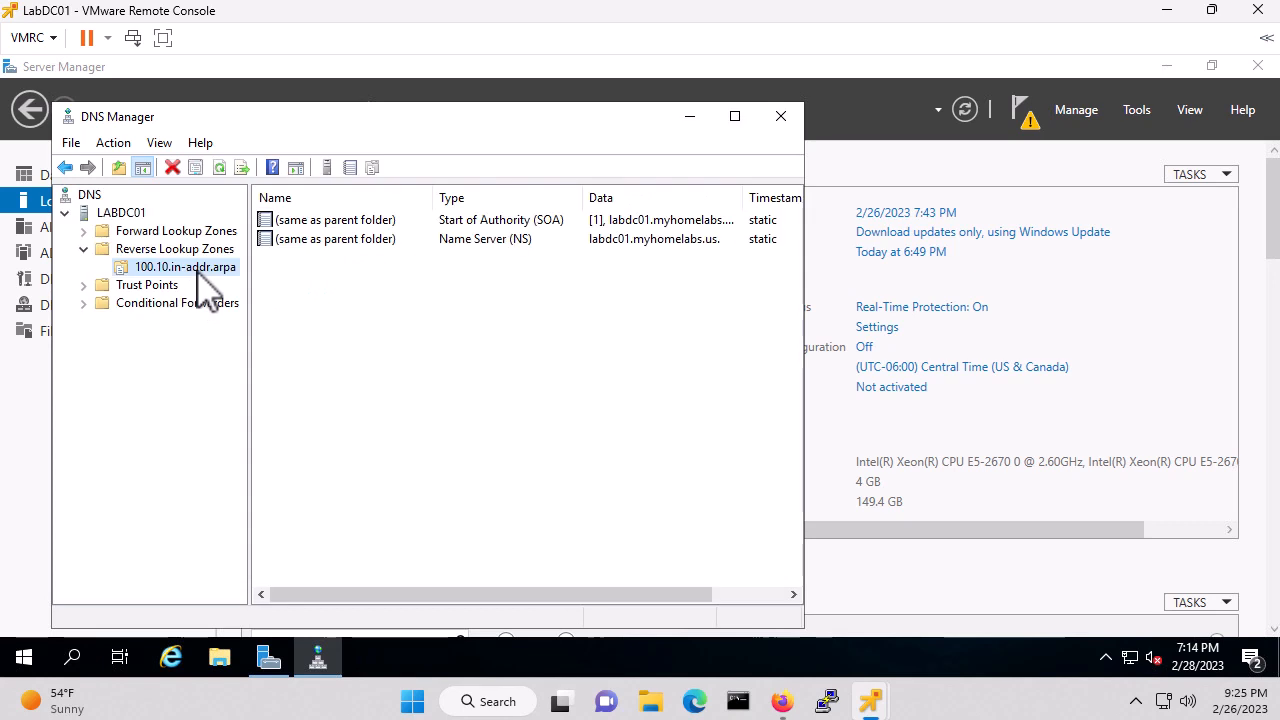
{"action": "left_click", "coordinate": [140, 231]}
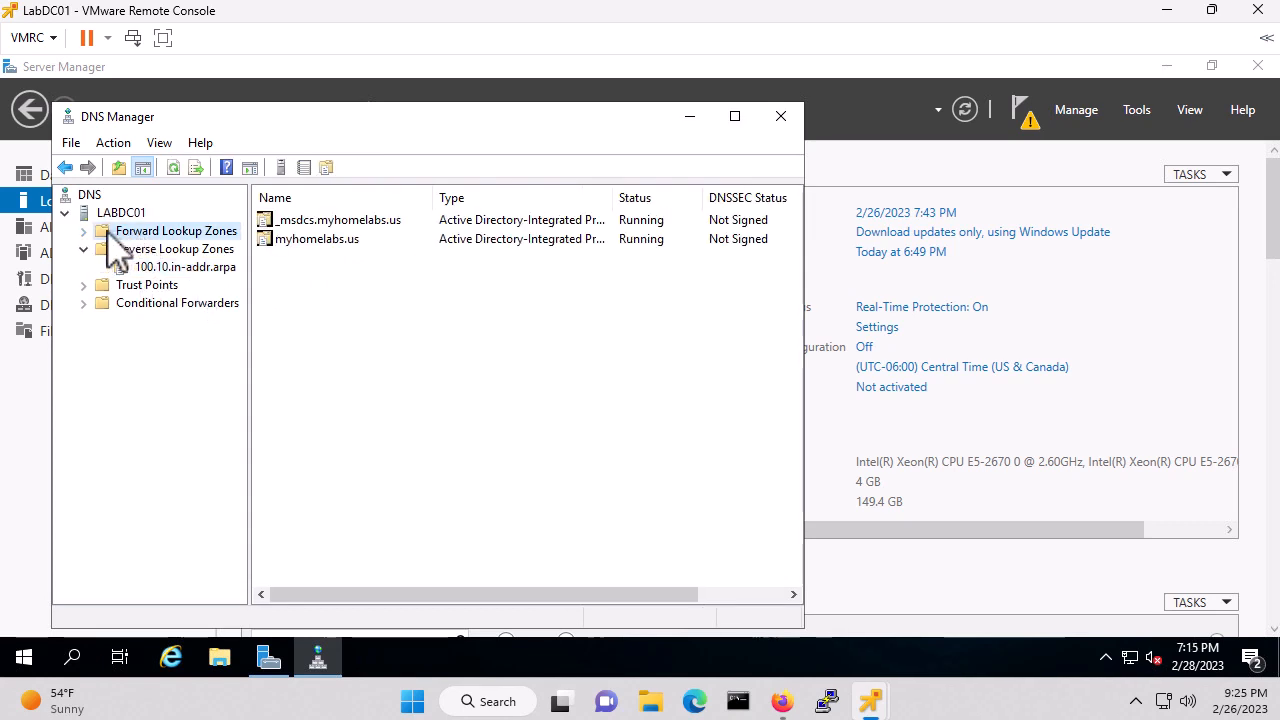
{"action": "left_click", "coordinate": [84, 231]}
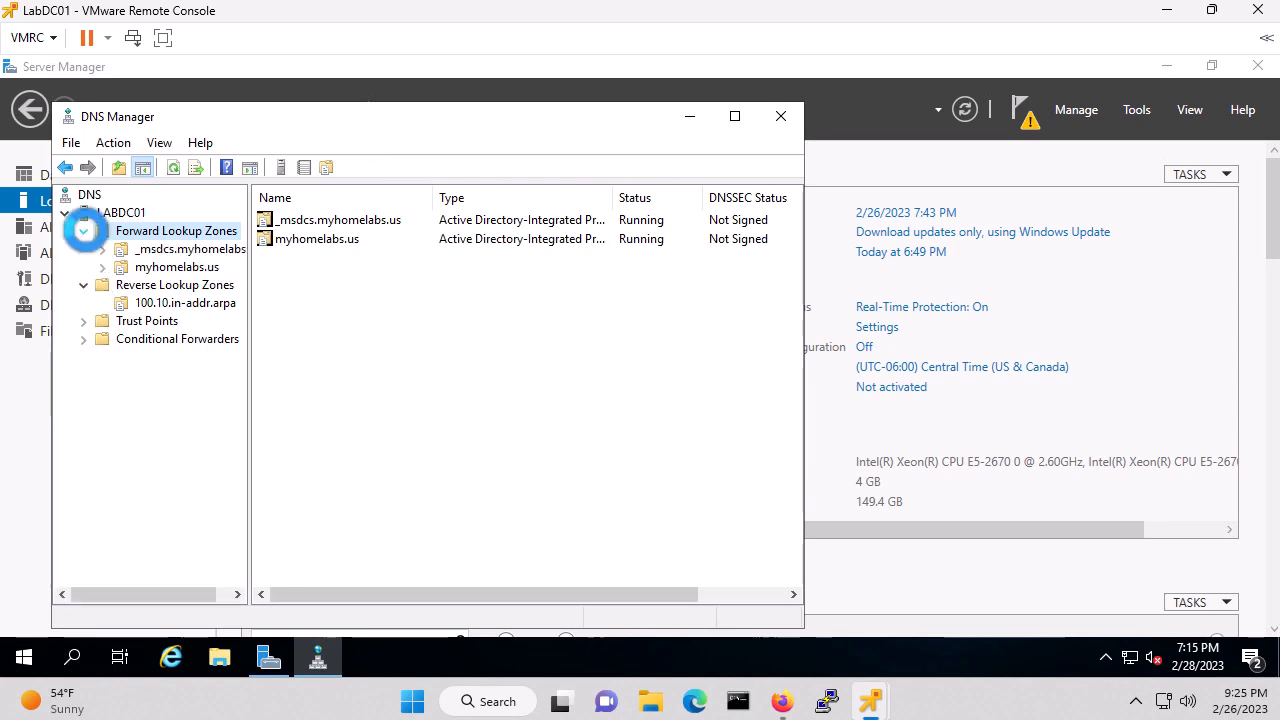
{"action": "left_click", "coordinate": [186, 268]}
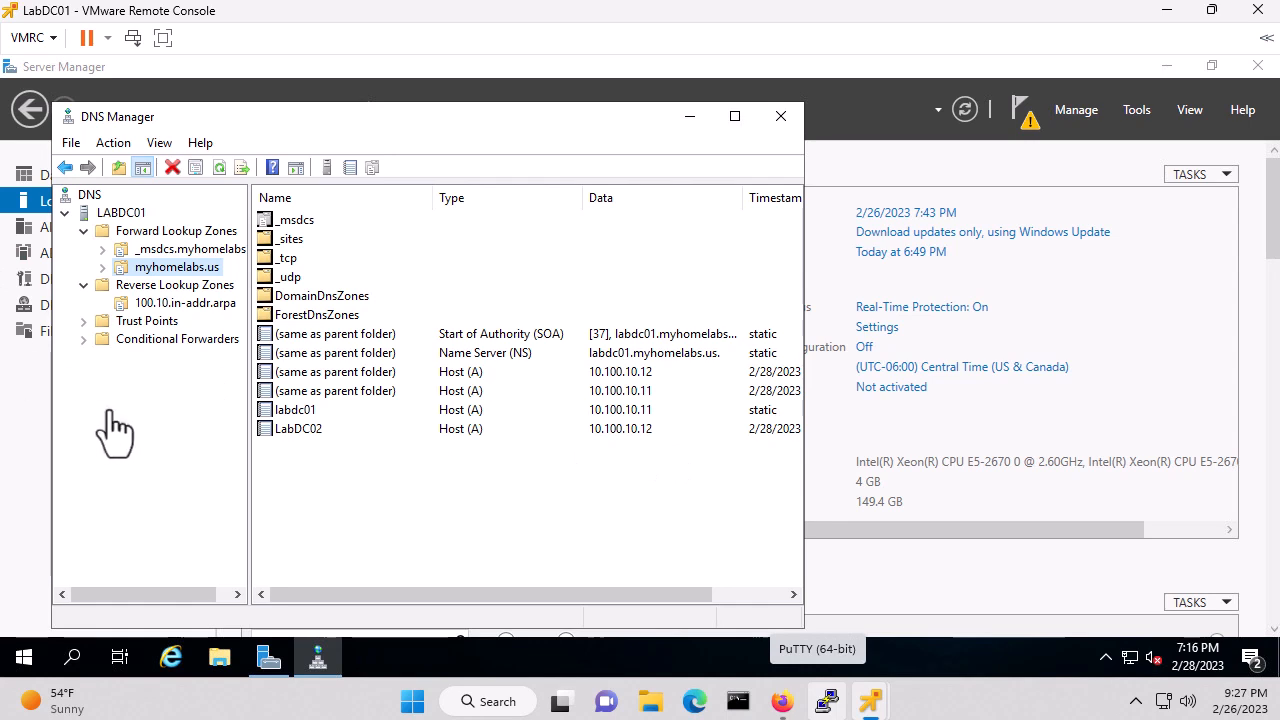
Add host LabRTR01 at 10.100.0.1 to myhomelabs.us with an associated PTR record
{"action": "right_click", "coordinate": [177, 270]}
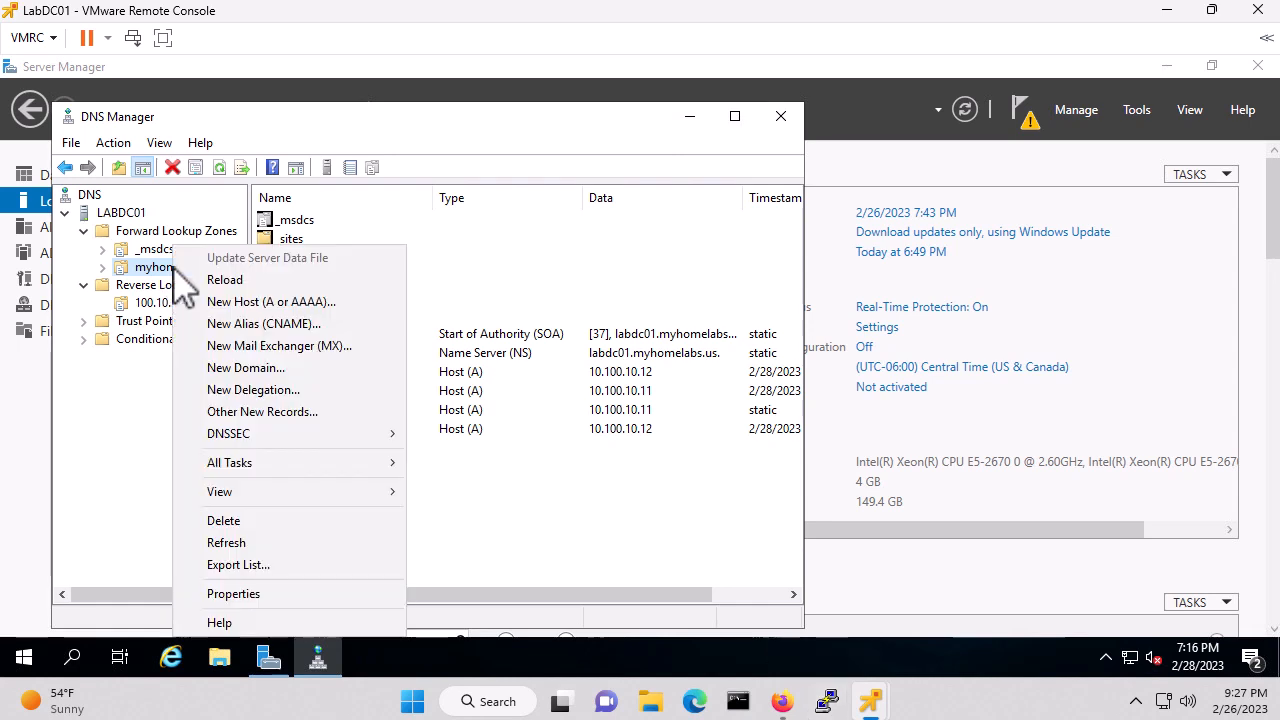
{"action": "left_click", "coordinate": [285, 305]}
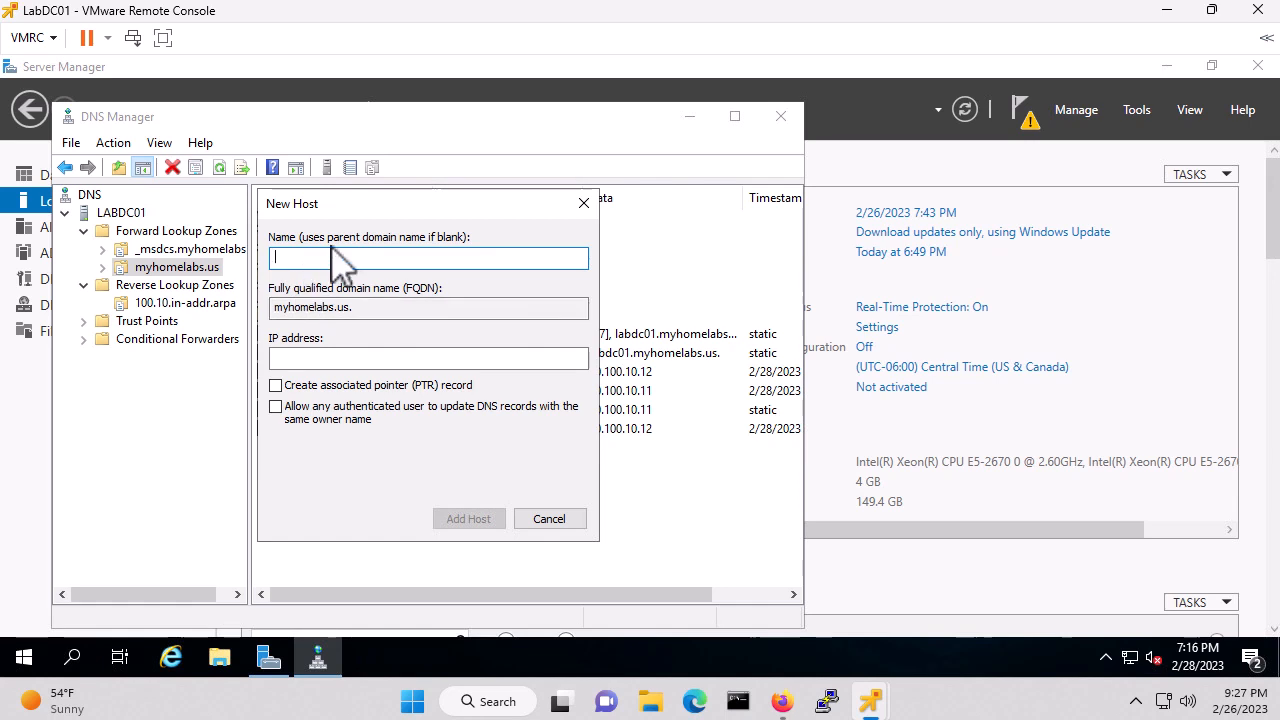
{"action": "type", "text": "LabRTR01"}
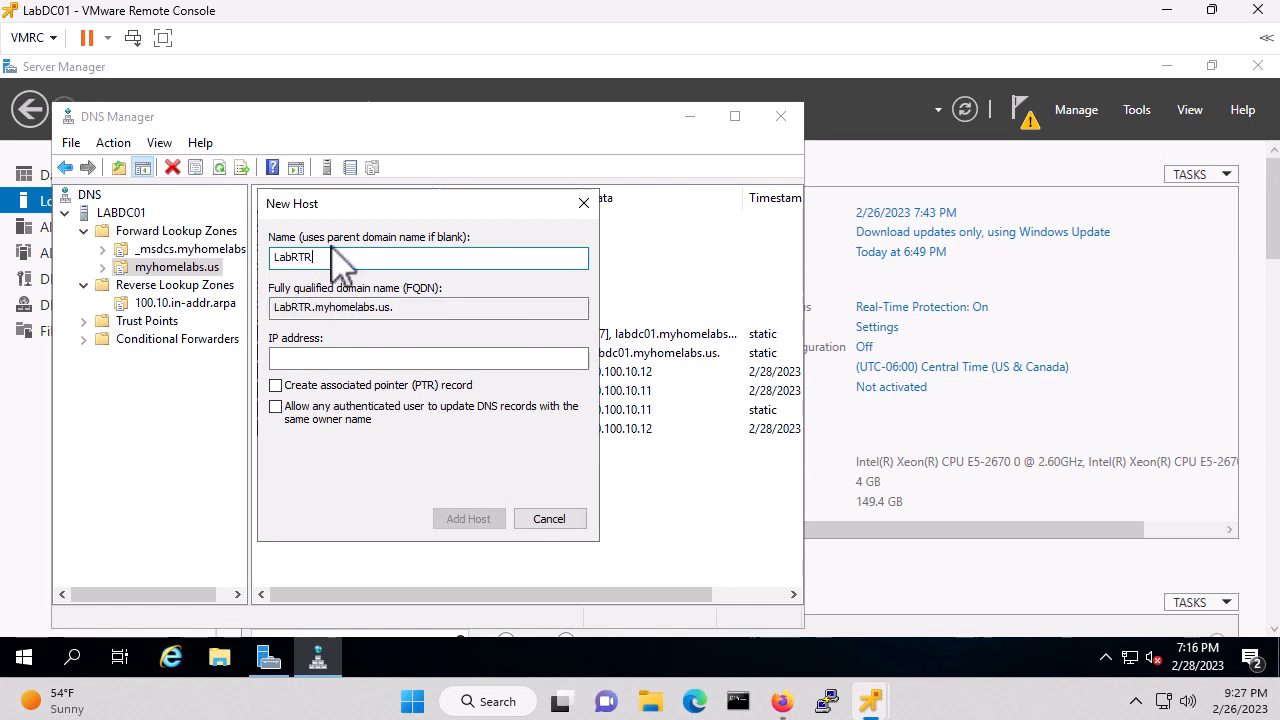
{"action": "left_click", "coordinate": [343, 357]}
{"action": "type", "text": "10"}
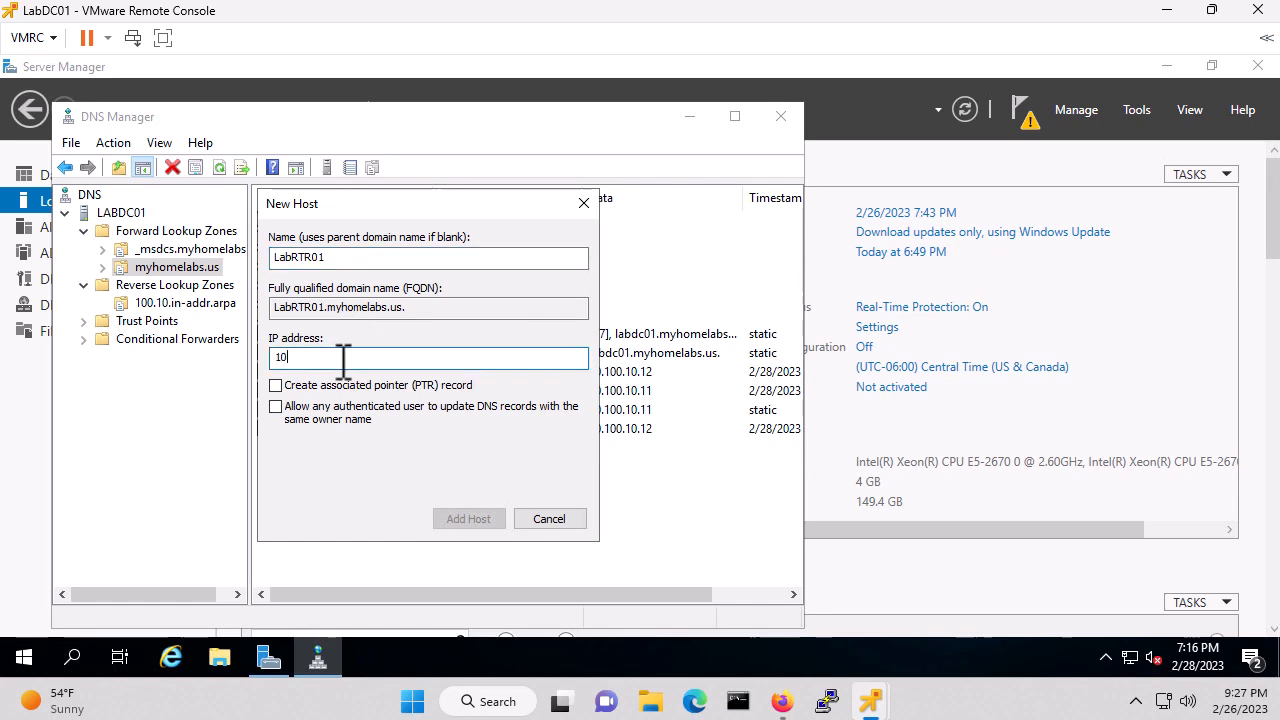
{"action": "type", "text": ".100.0.1"}
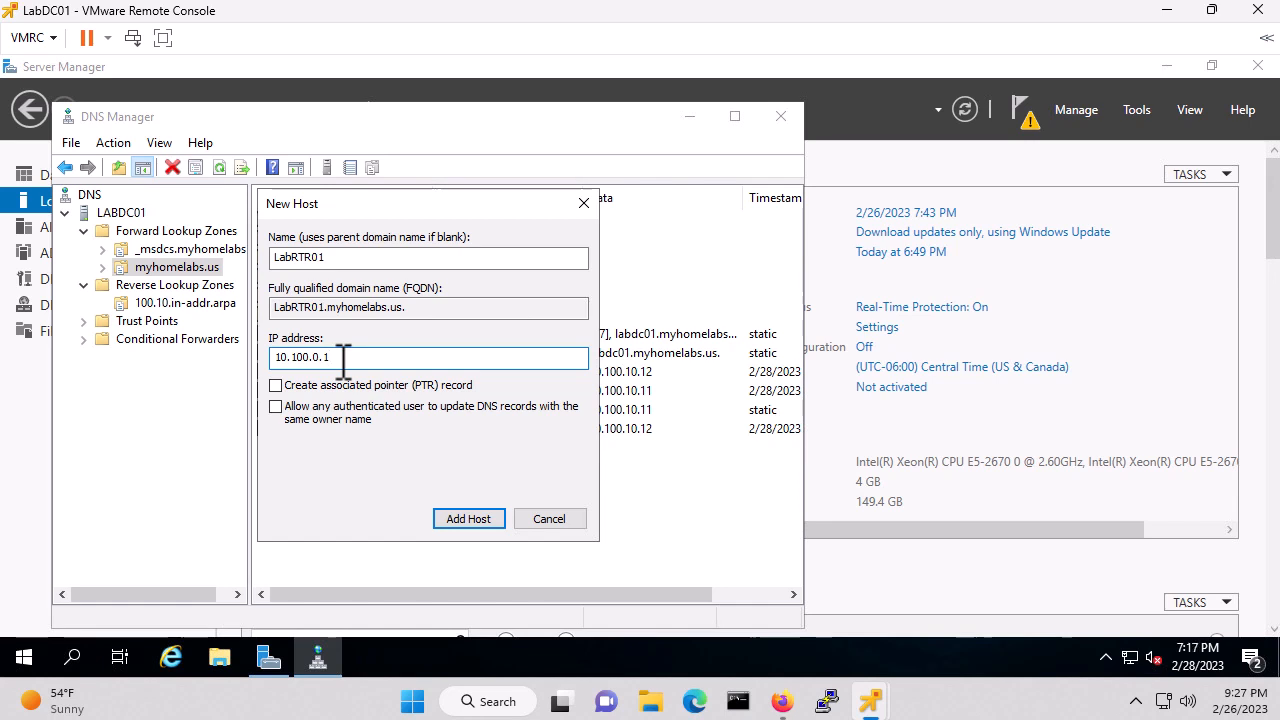
{"action": "left_click", "coordinate": [276, 386]}
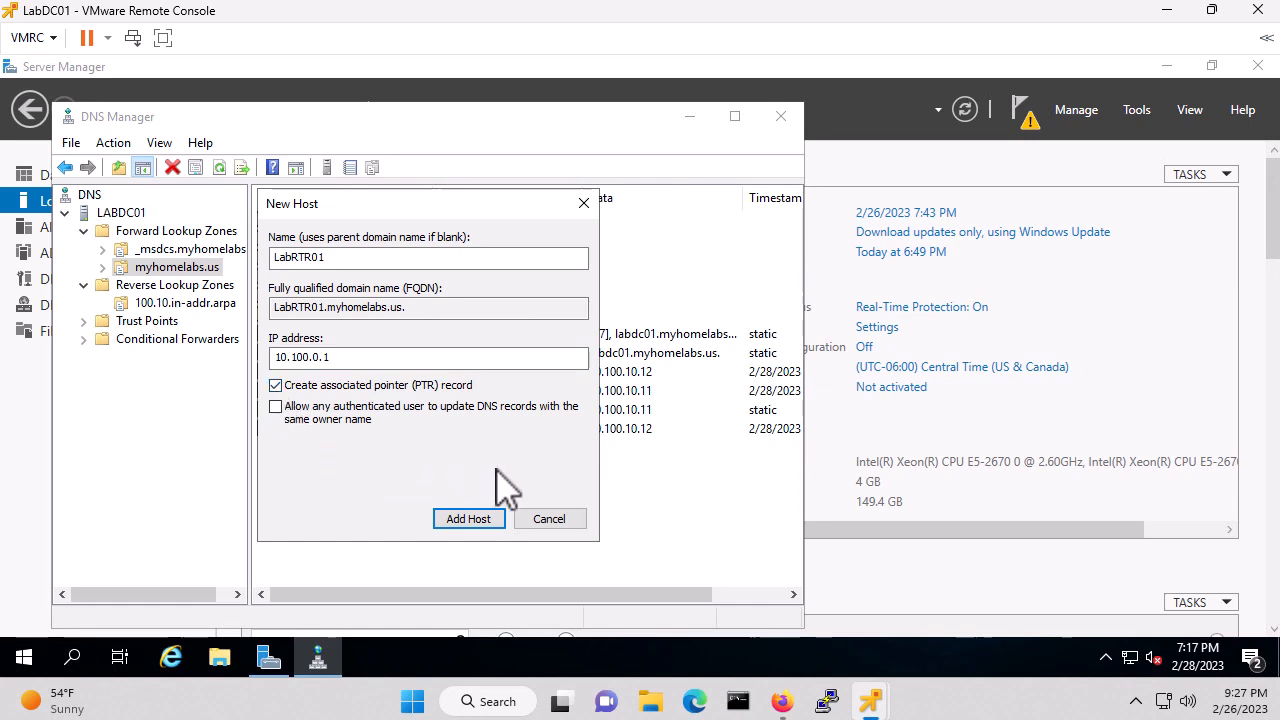
{"action": "left_click", "coordinate": [465, 519]}
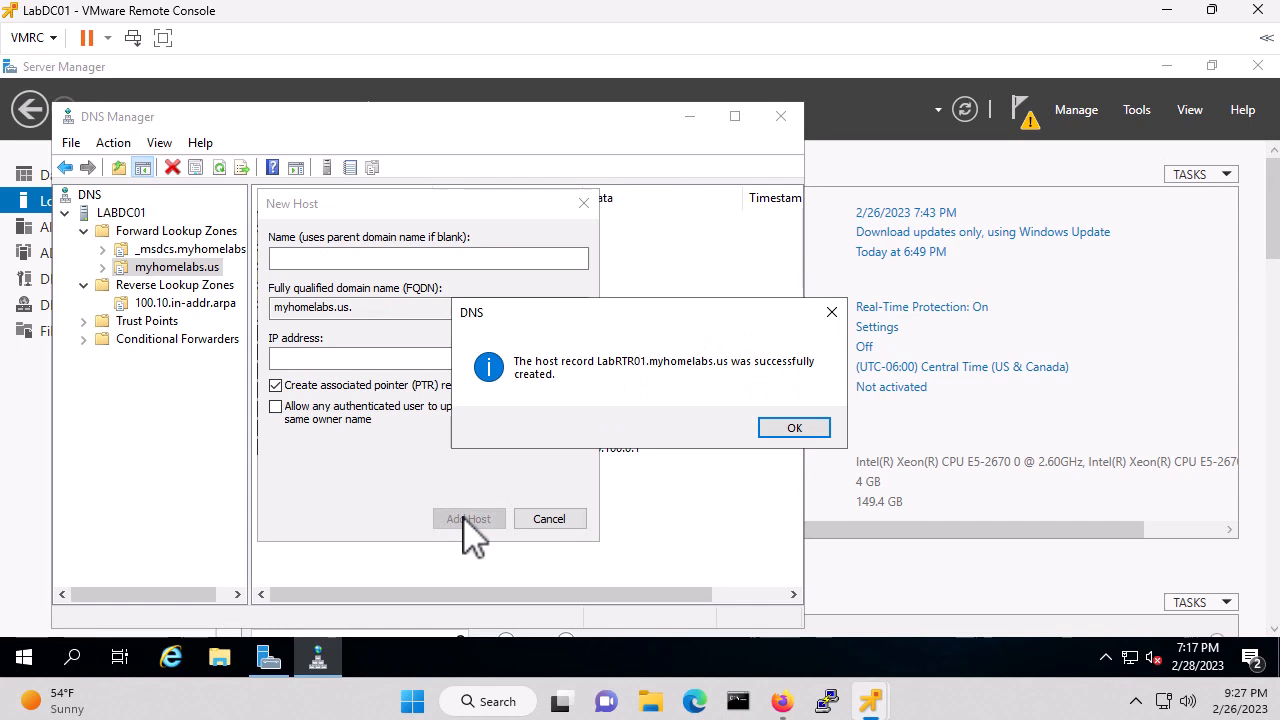
{"action": "left_click", "coordinate": [795, 428]}
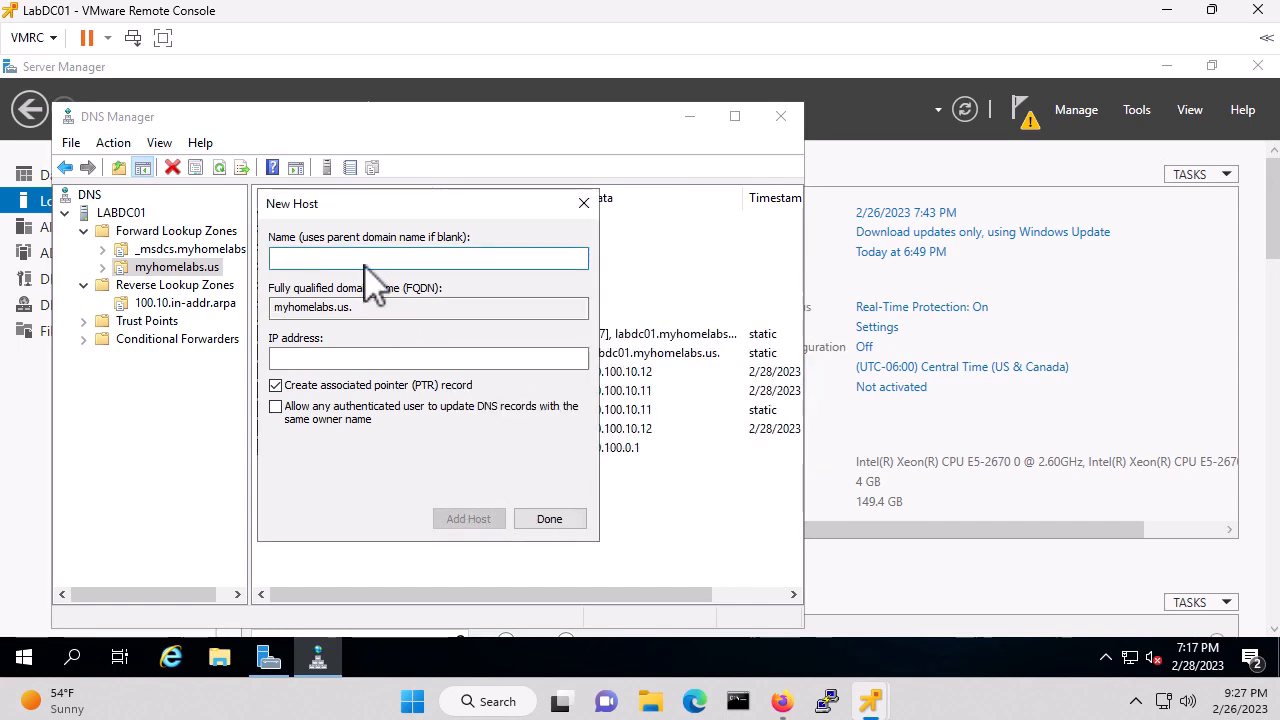
Add hosts LabSW01 (10.100.0.2) and LabVM01 (10.100.04.4)
{"action": "type", "text": "Lab"}
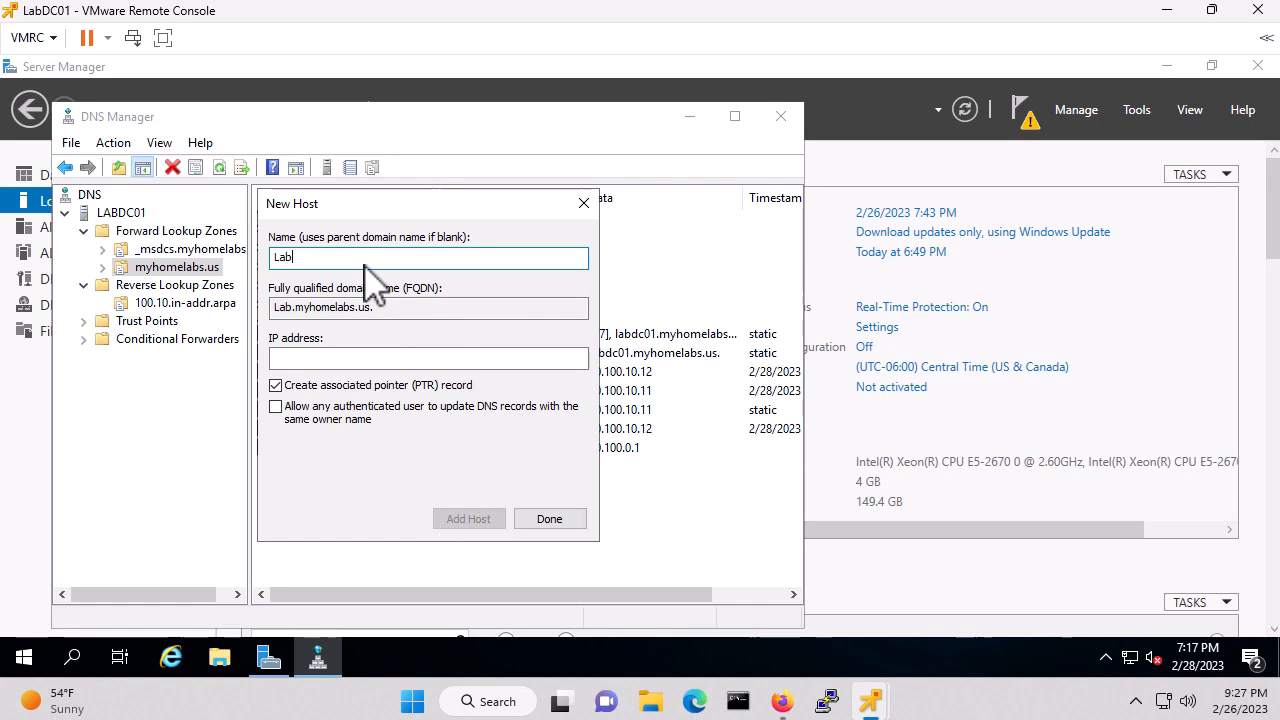
{"action": "type", "text": "SW01"}
{"action": "key", "text": "Tab"}
{"action": "key", "text": "Tab"}
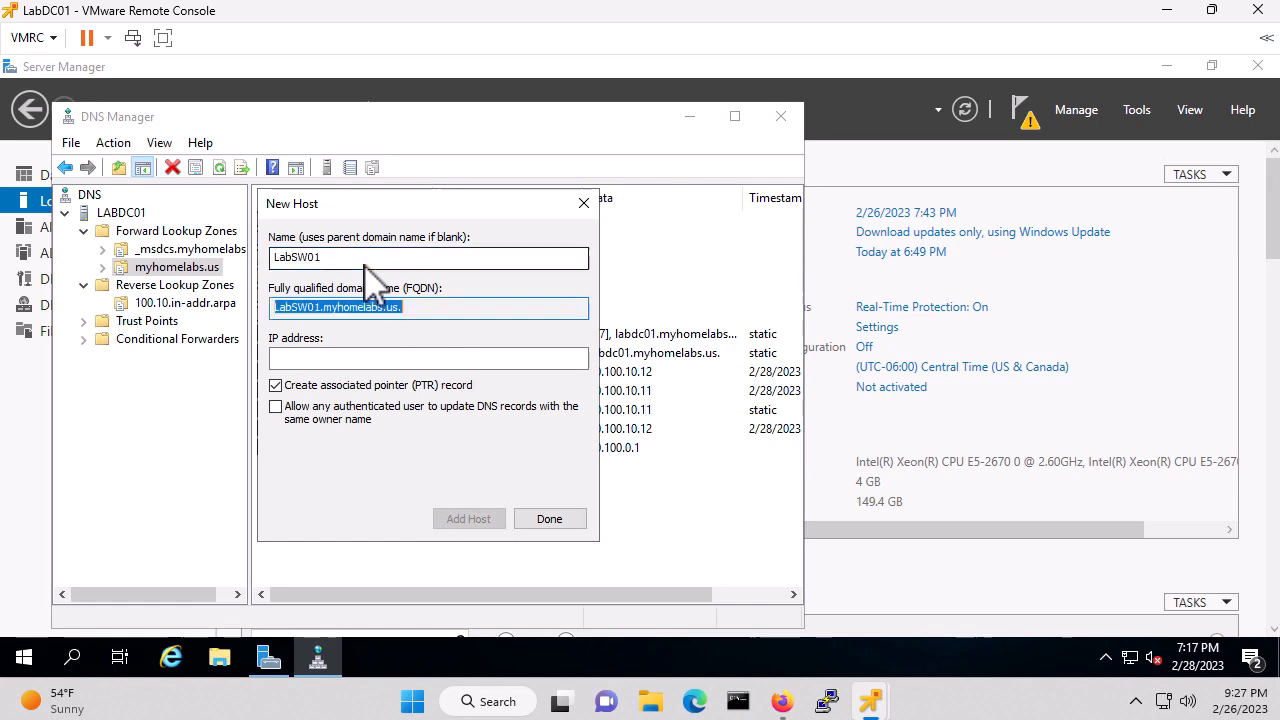
{"action": "type", "text": "10.100."}
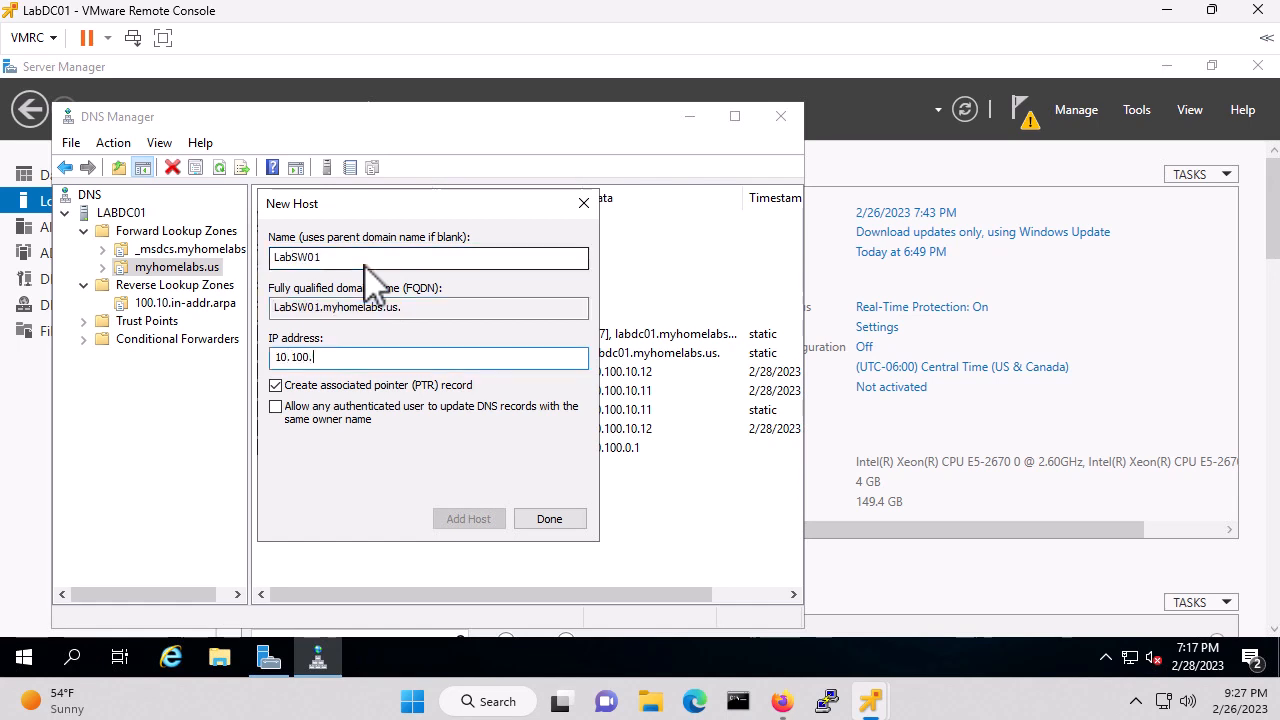
{"action": "type", "text": "0.2"}
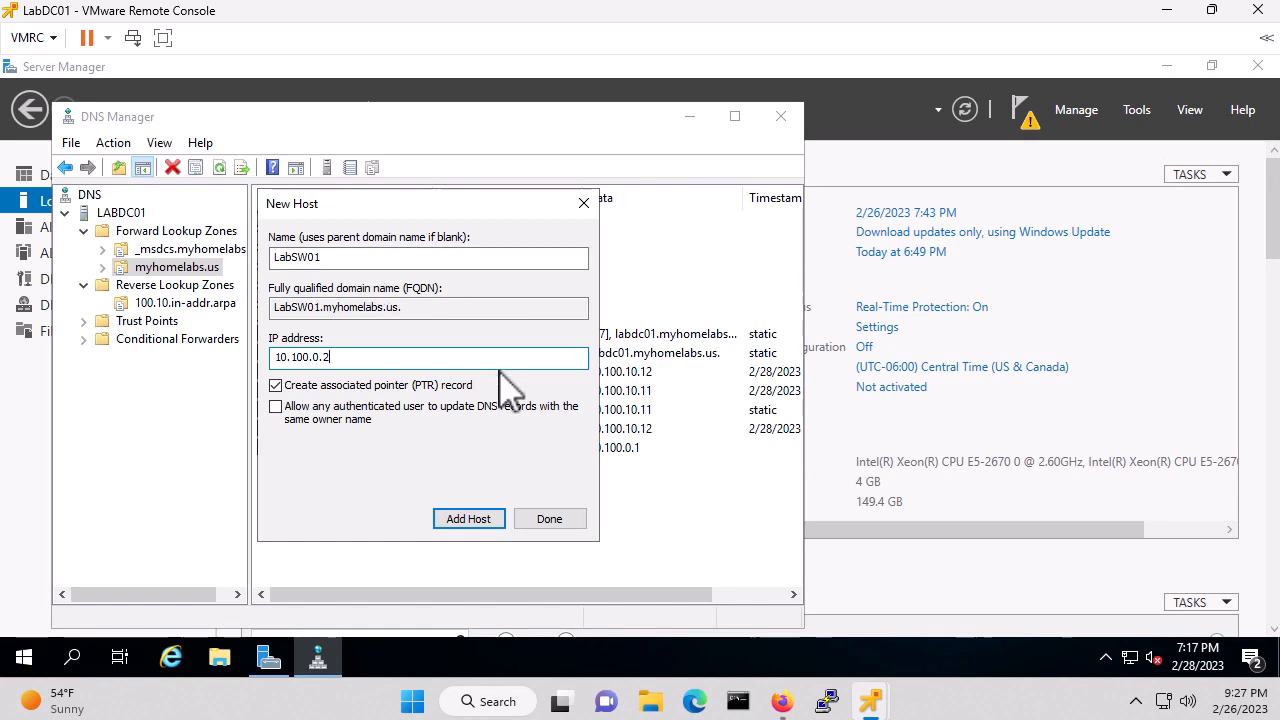
{"action": "left_click", "coordinate": [466, 518]}
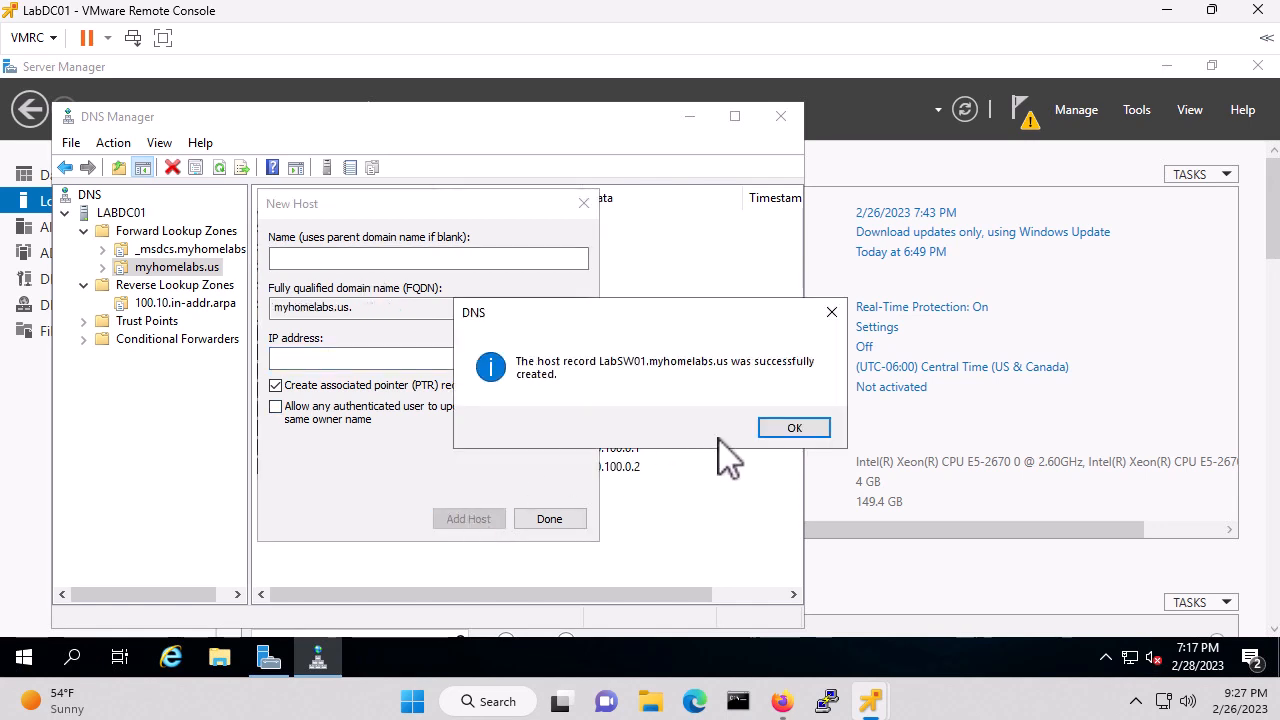
{"action": "left_click", "coordinate": [810, 430]}
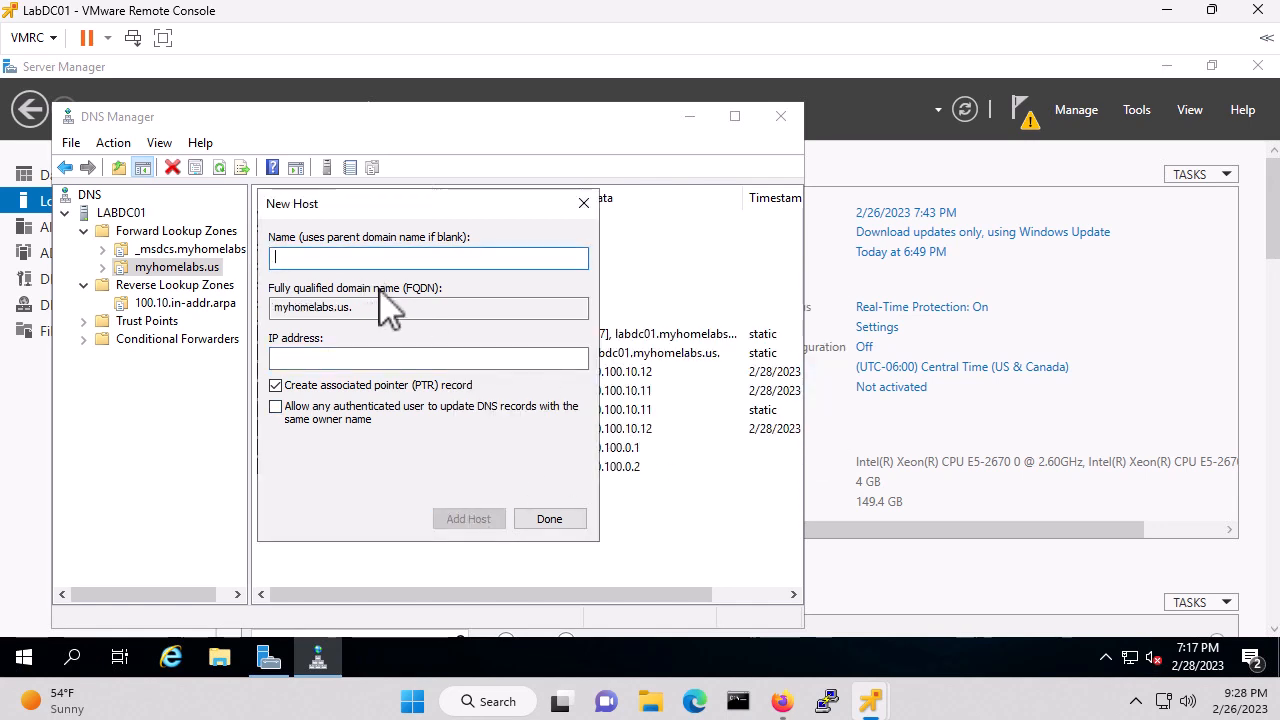
{"action": "type", "text": "LabV"}
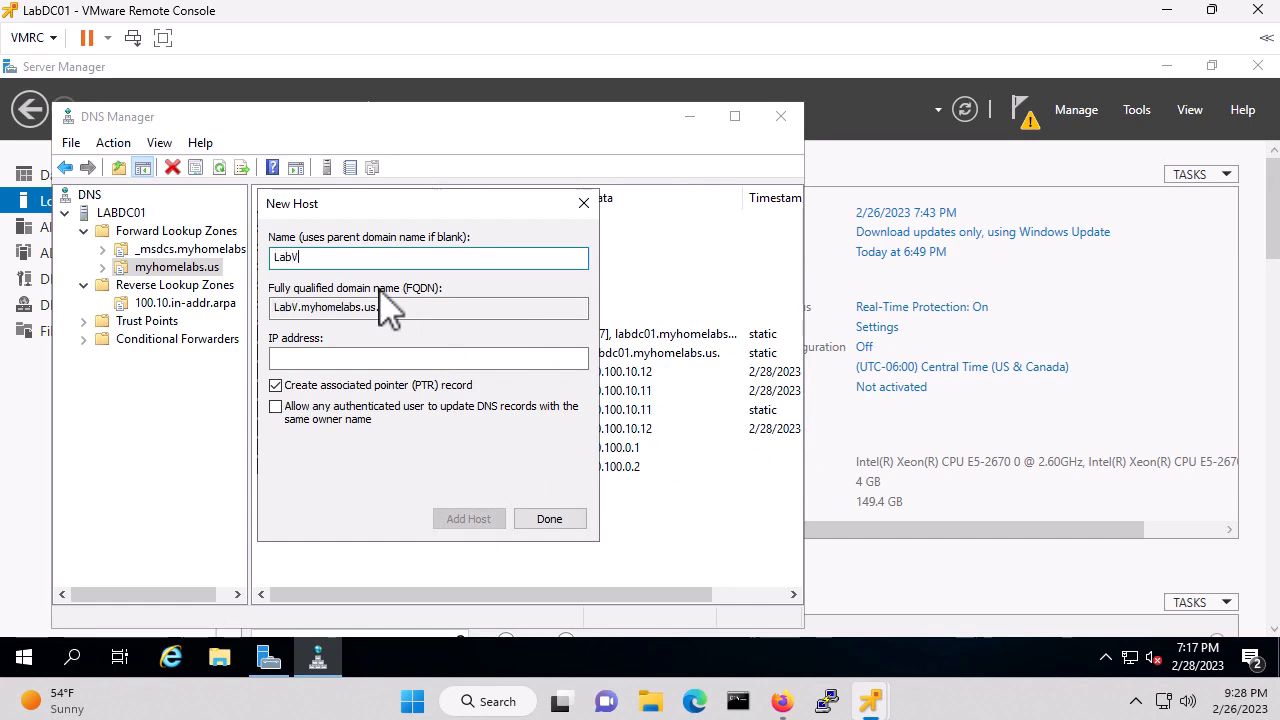
{"action": "type", "text": "M01"}
{"action": "key", "text": "Tab"}
{"action": "key", "text": "Tab"}
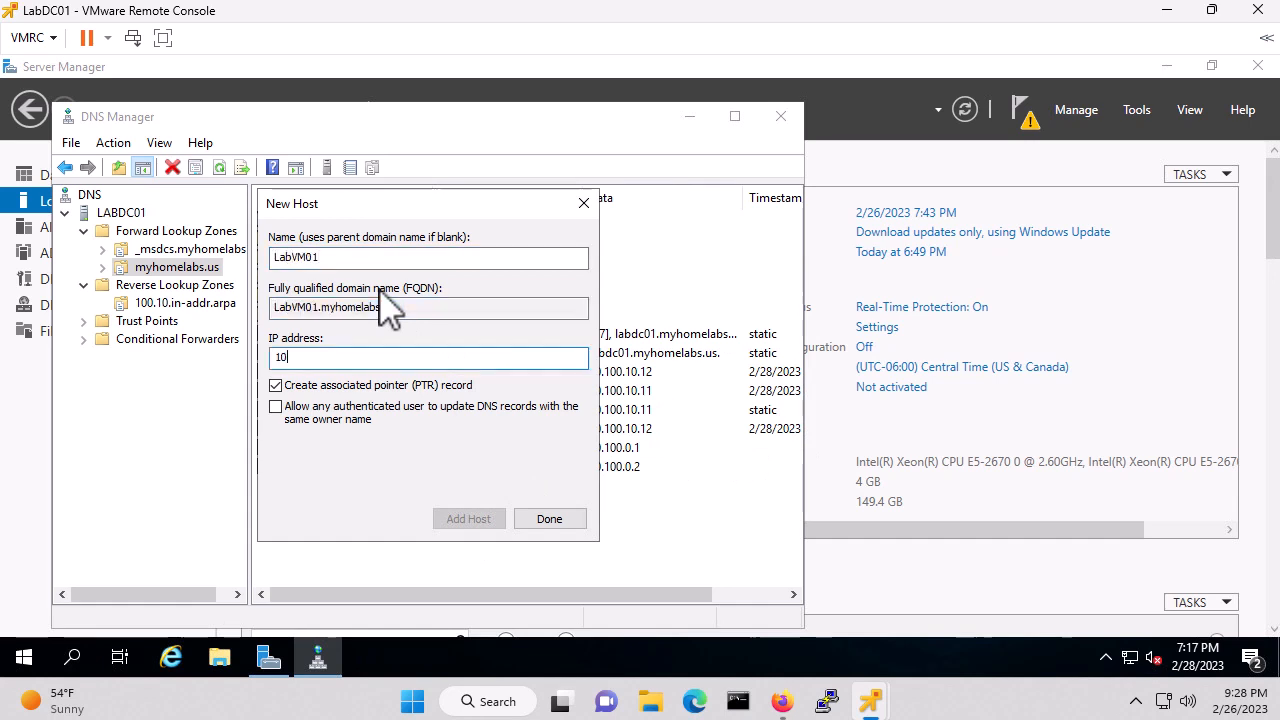
{"action": "type", "text": "10.100.04"}
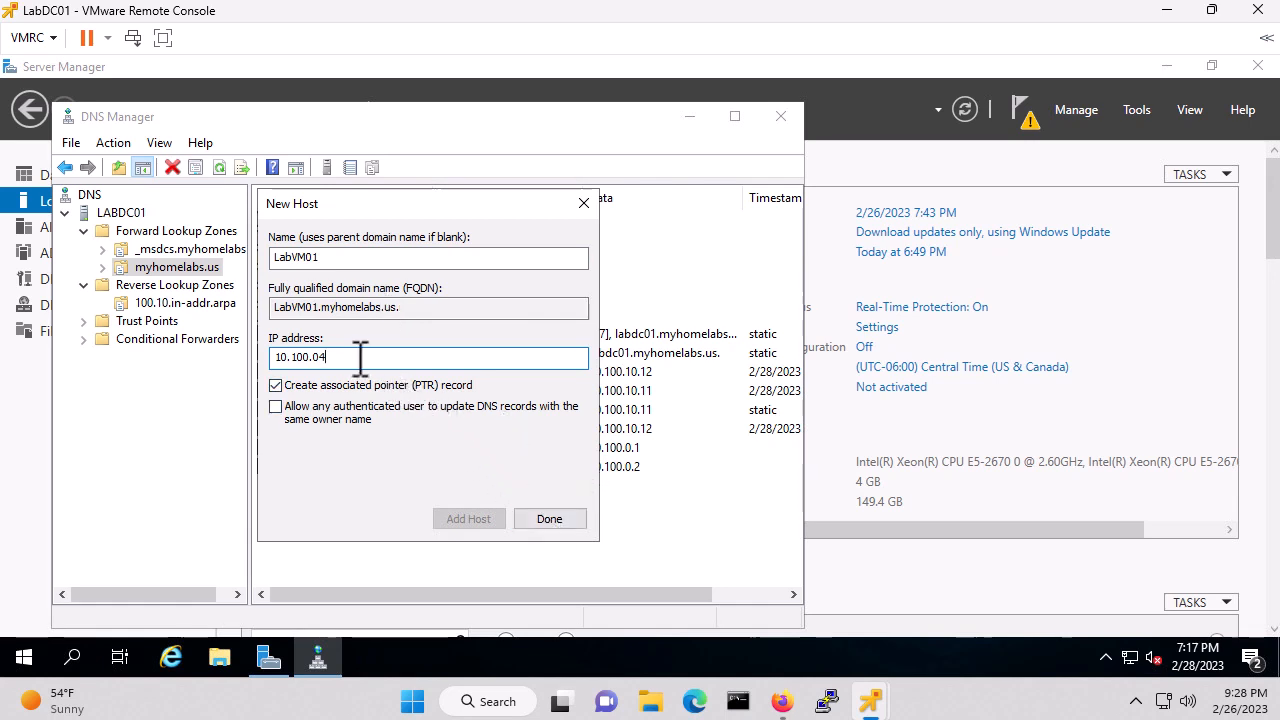
{"action": "type", "text": ".4"}
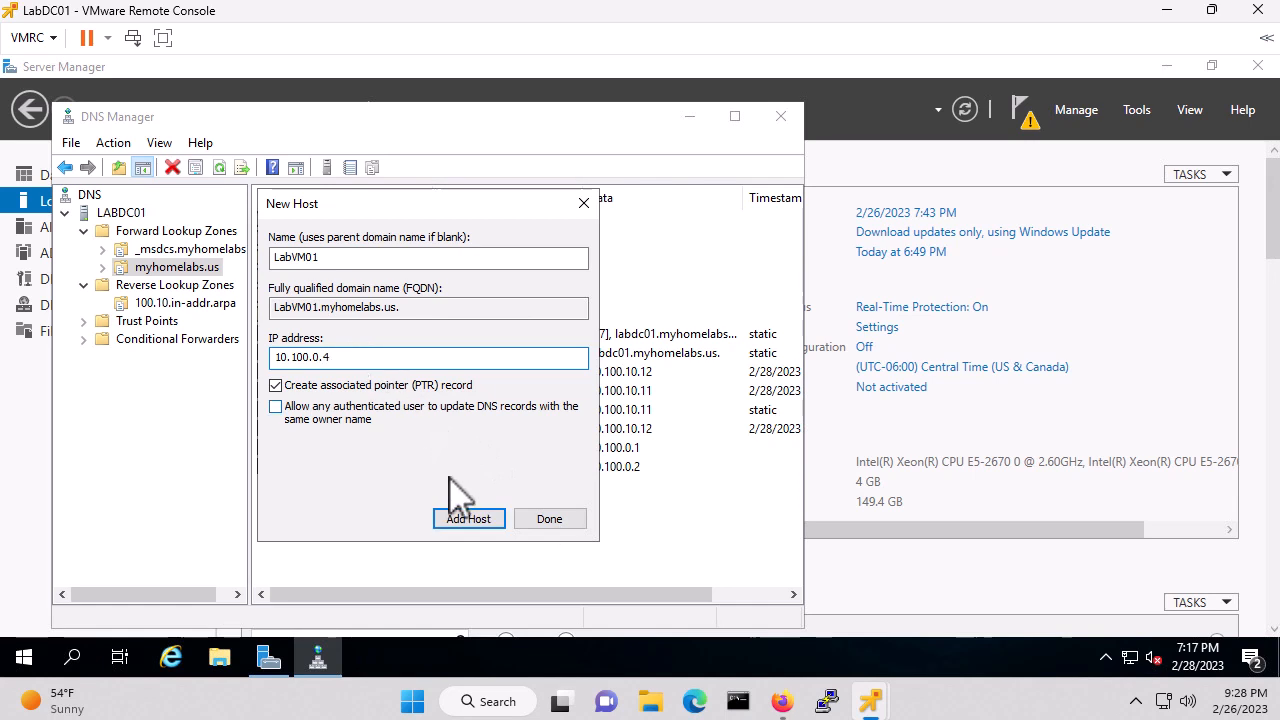
{"action": "left_click", "coordinate": [462, 521]}
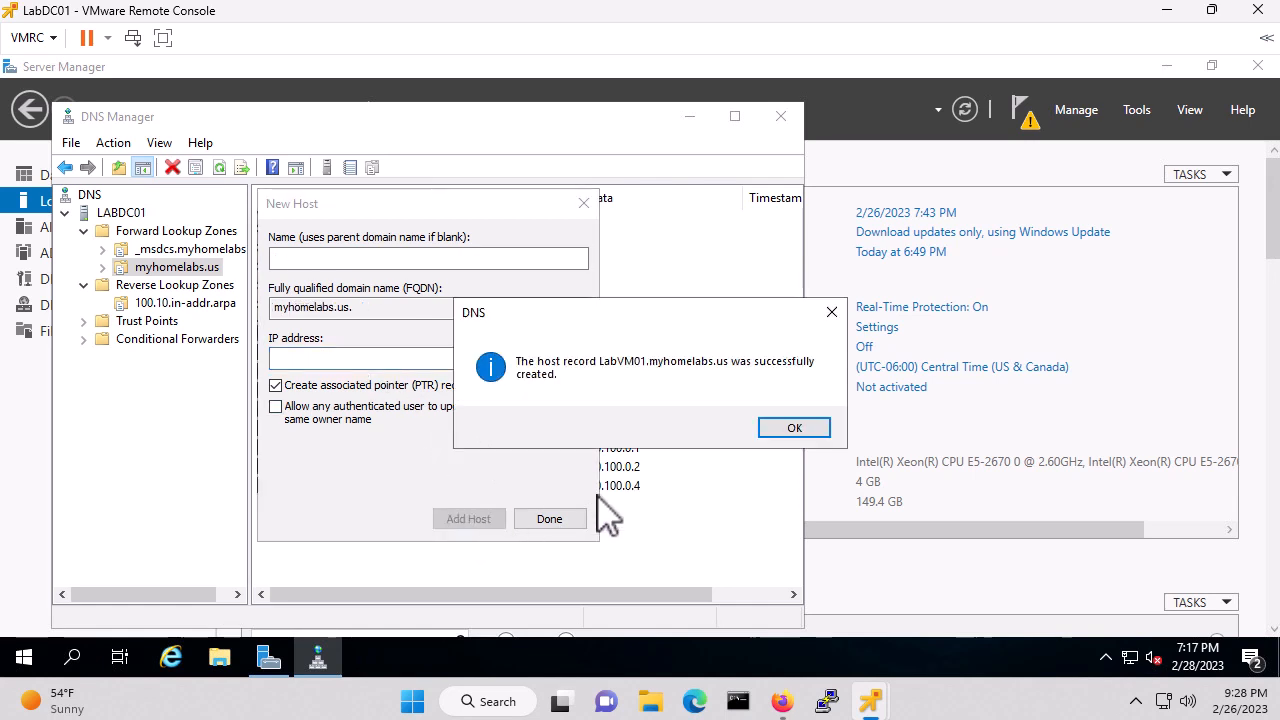
{"action": "left_click", "coordinate": [792, 430]}
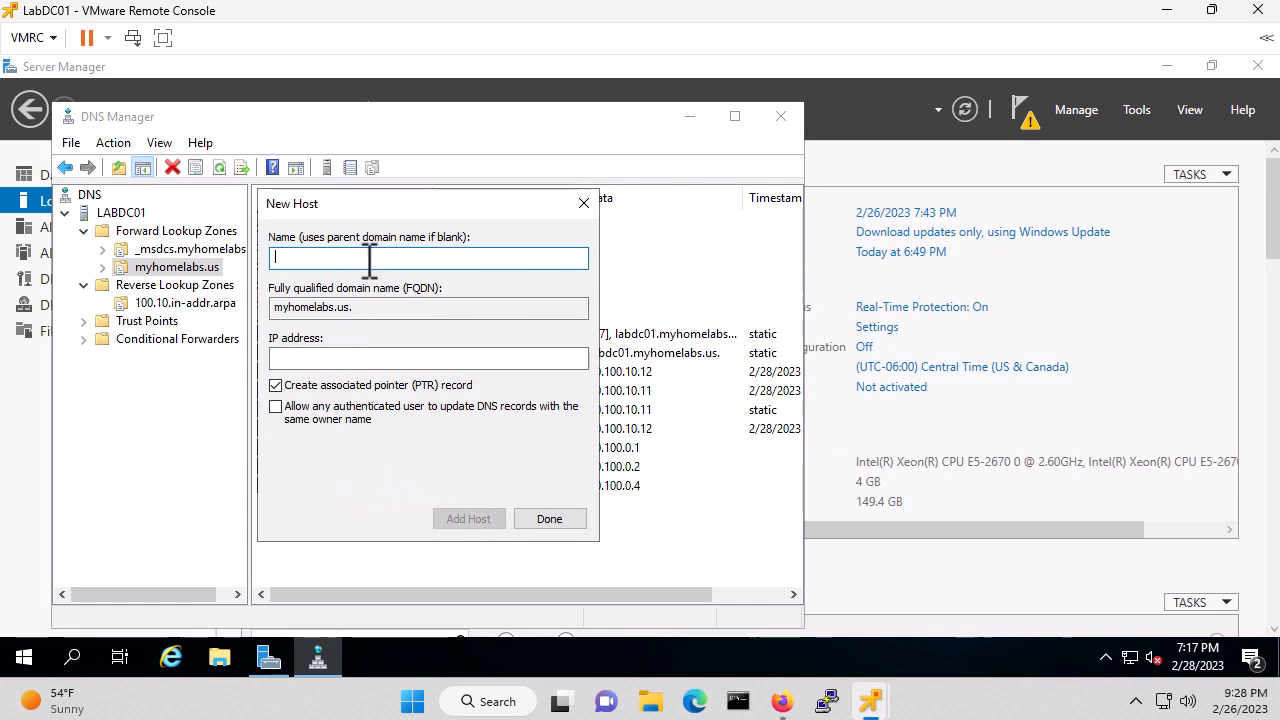
Add hosts LabCUCM01 (10.100.10.21) and LabAWHDS01 (10.100.10.3)
{"action": "type", "text": "LabCUCM0"}
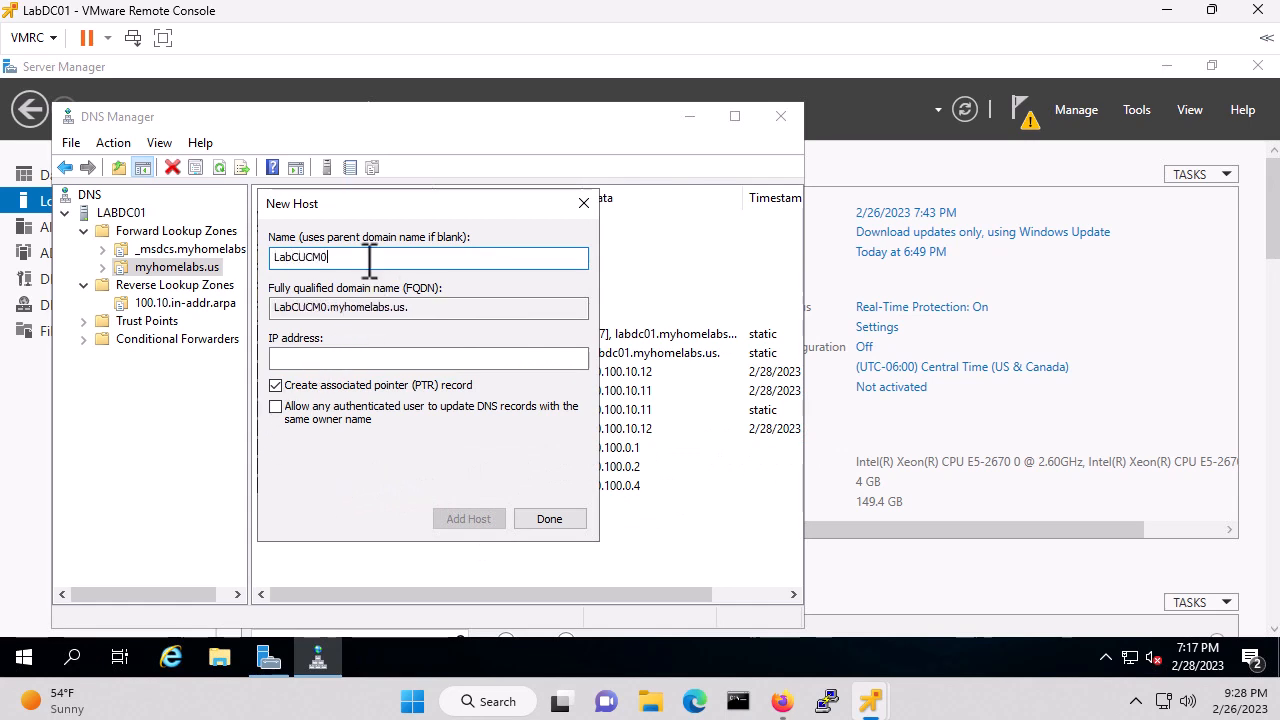
{"action": "type", "text": "1"}
{"action": "key", "text": "Tab"}
{"action": "key", "text": "Tab"}
{"action": "type", "text": "10.100"}
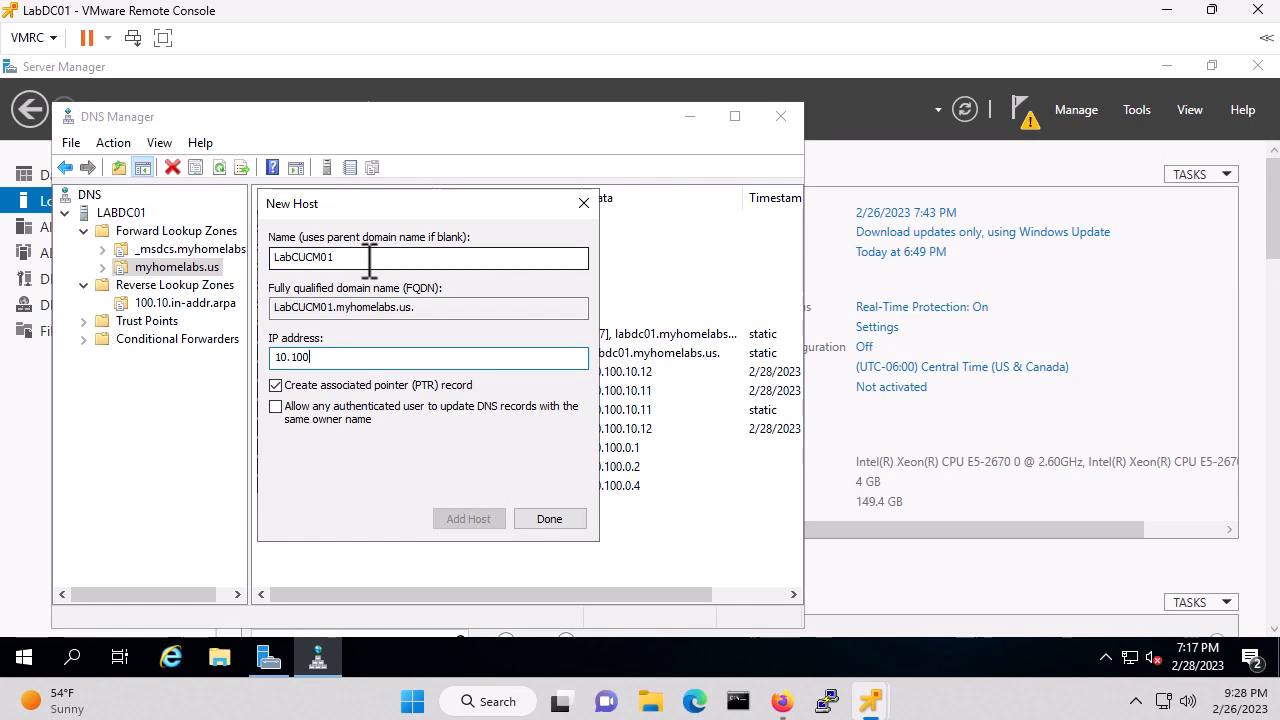
{"action": "type", "text": ".10.21"}
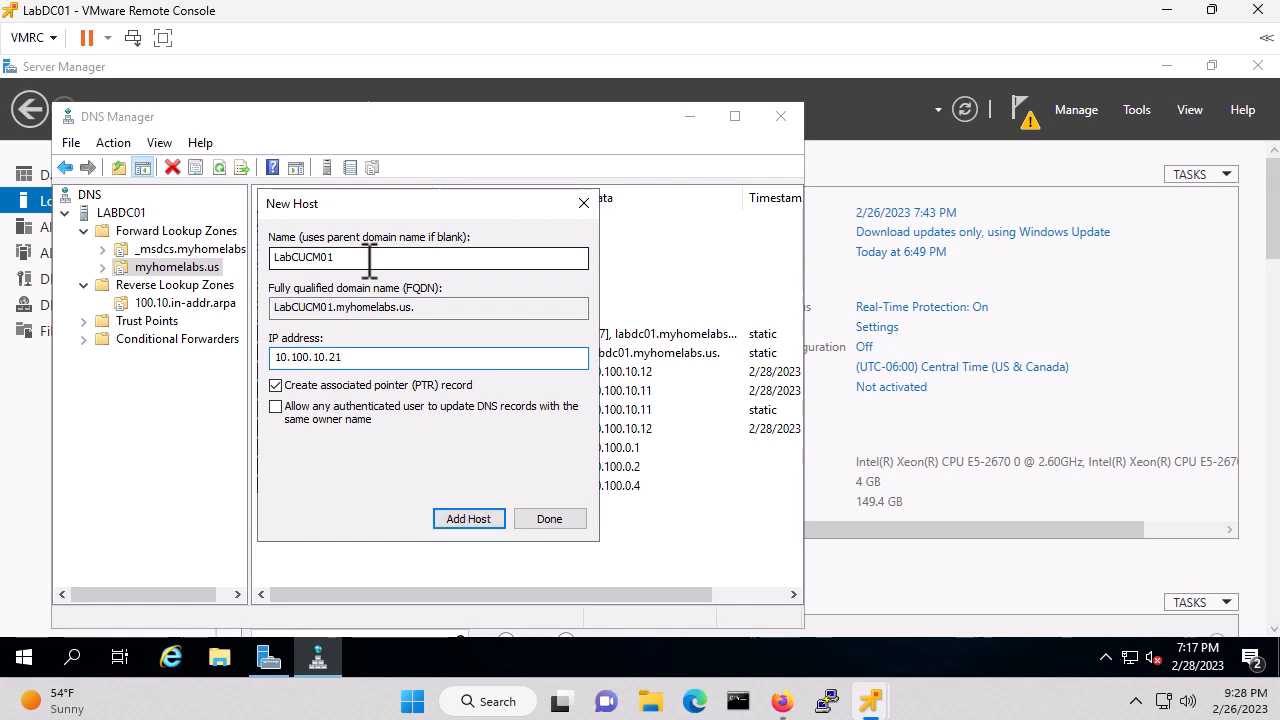
{"action": "left_click", "coordinate": [469, 520]}
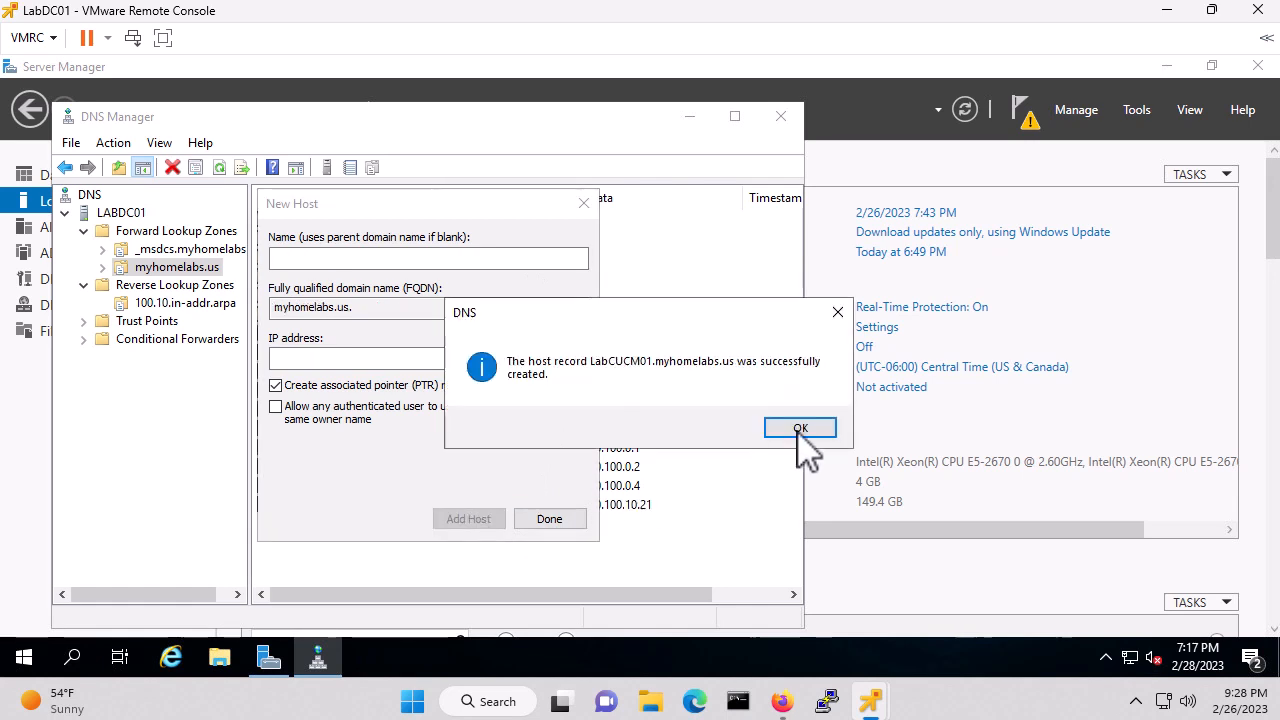
{"action": "left_click", "coordinate": [800, 428]}
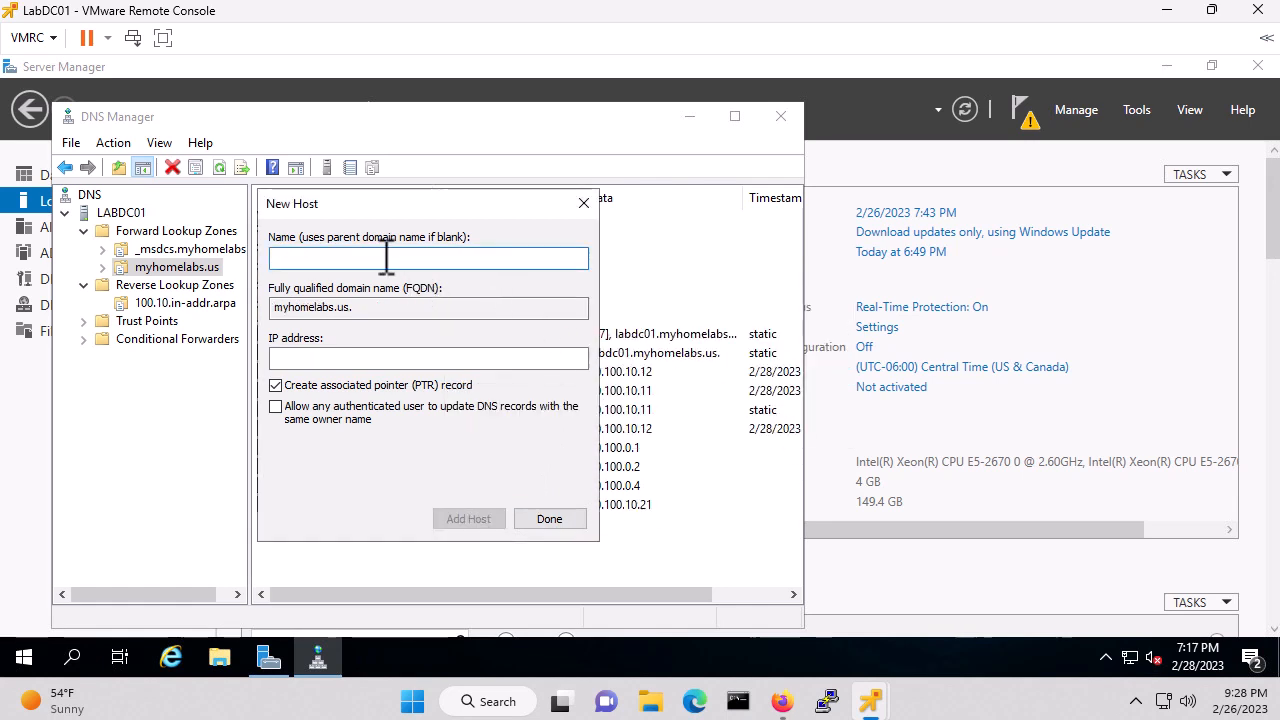
{"action": "type", "text": "LabAWH"}
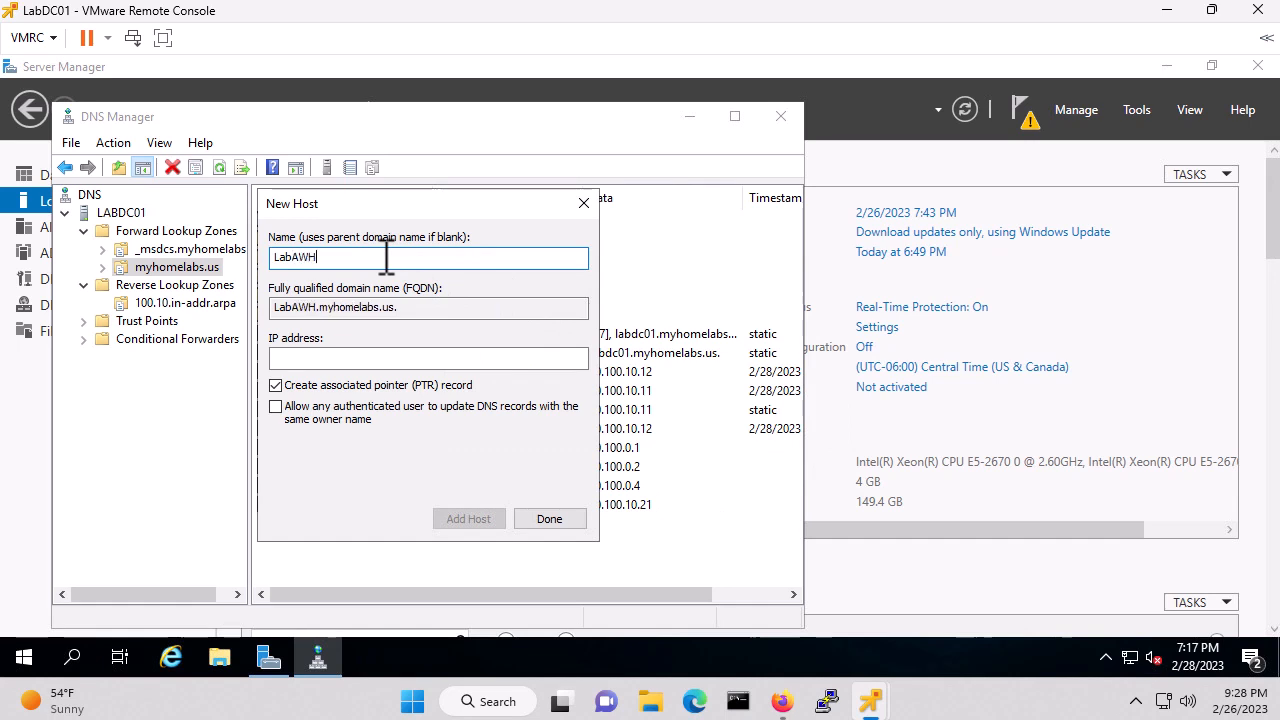
{"action": "type", "text": "DS01"}
{"action": "key", "text": "Tab"}
{"action": "key", "text": "Tab"}
{"action": "type", "text": "10."}
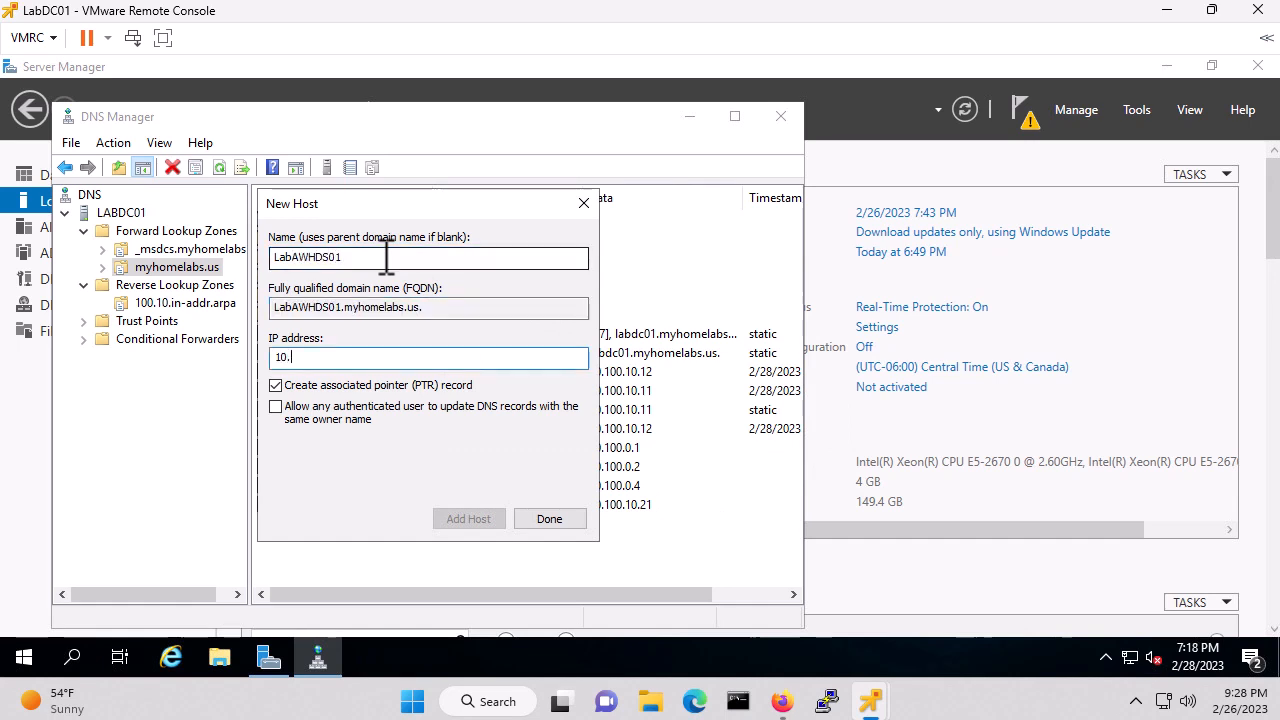
{"action": "type", "text": "100.10.31"}
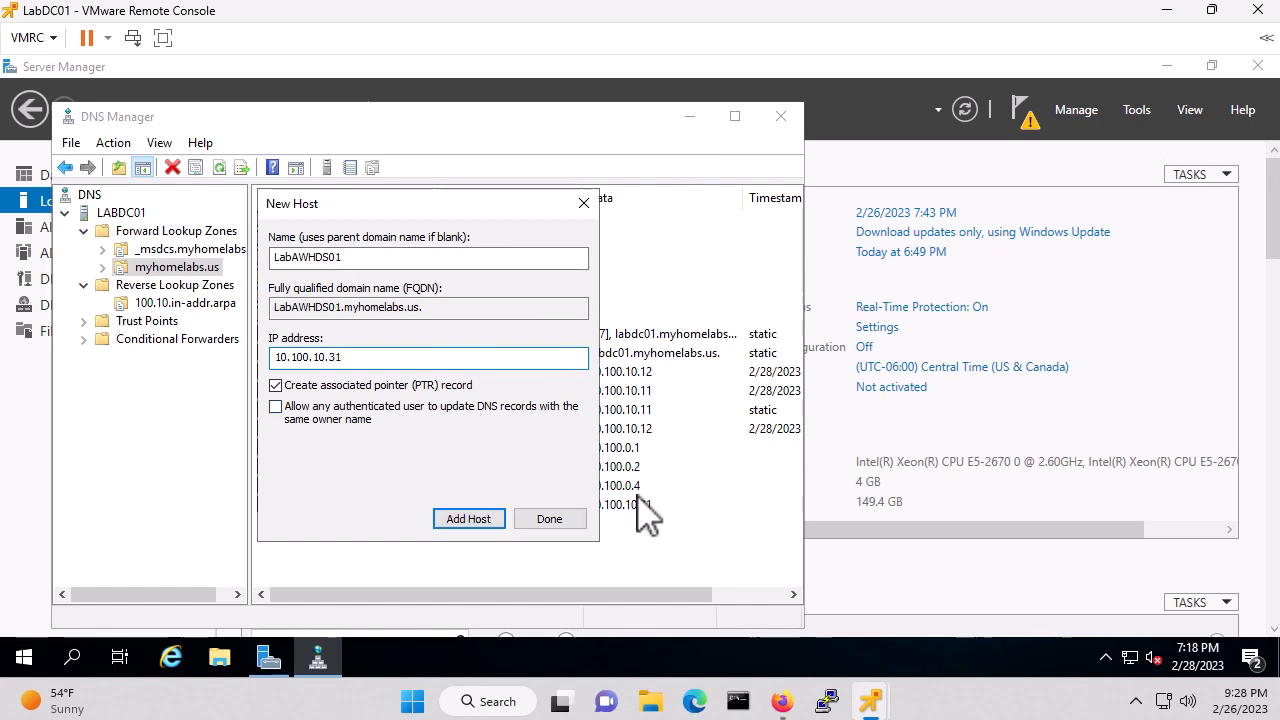
{"action": "left_click", "coordinate": [464, 522]}
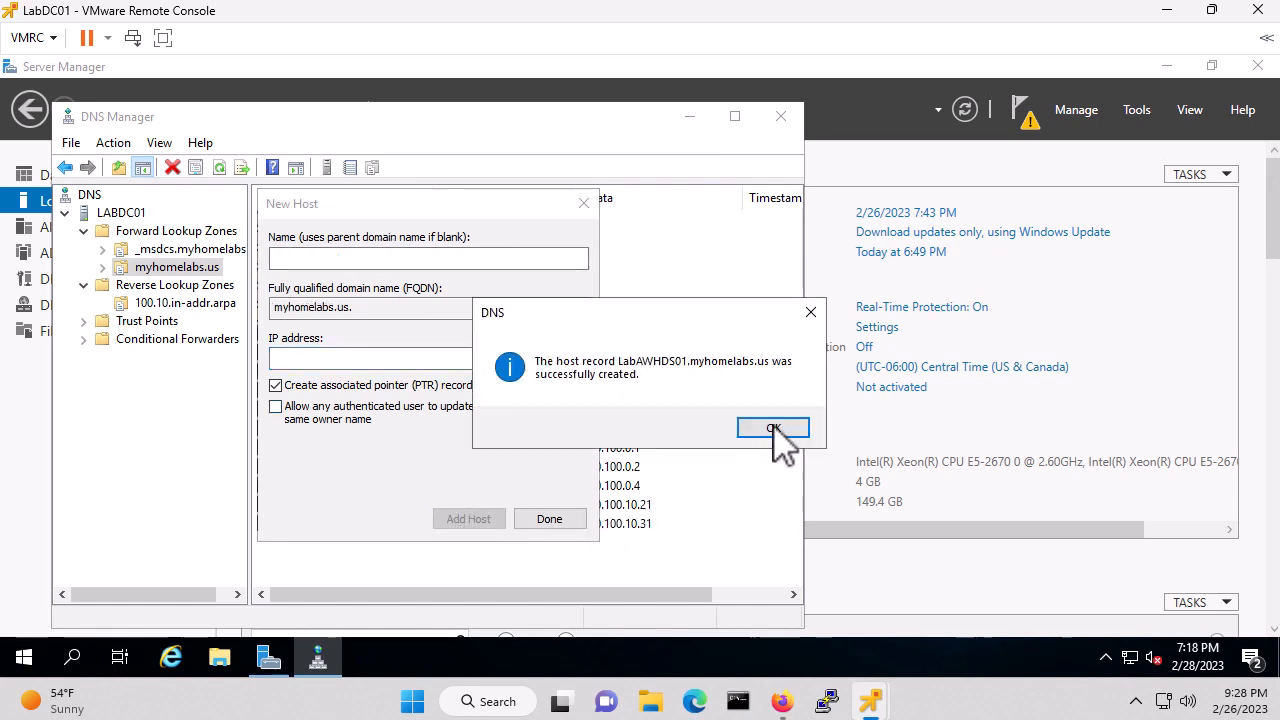
{"action": "left_click", "coordinate": [773, 427]}
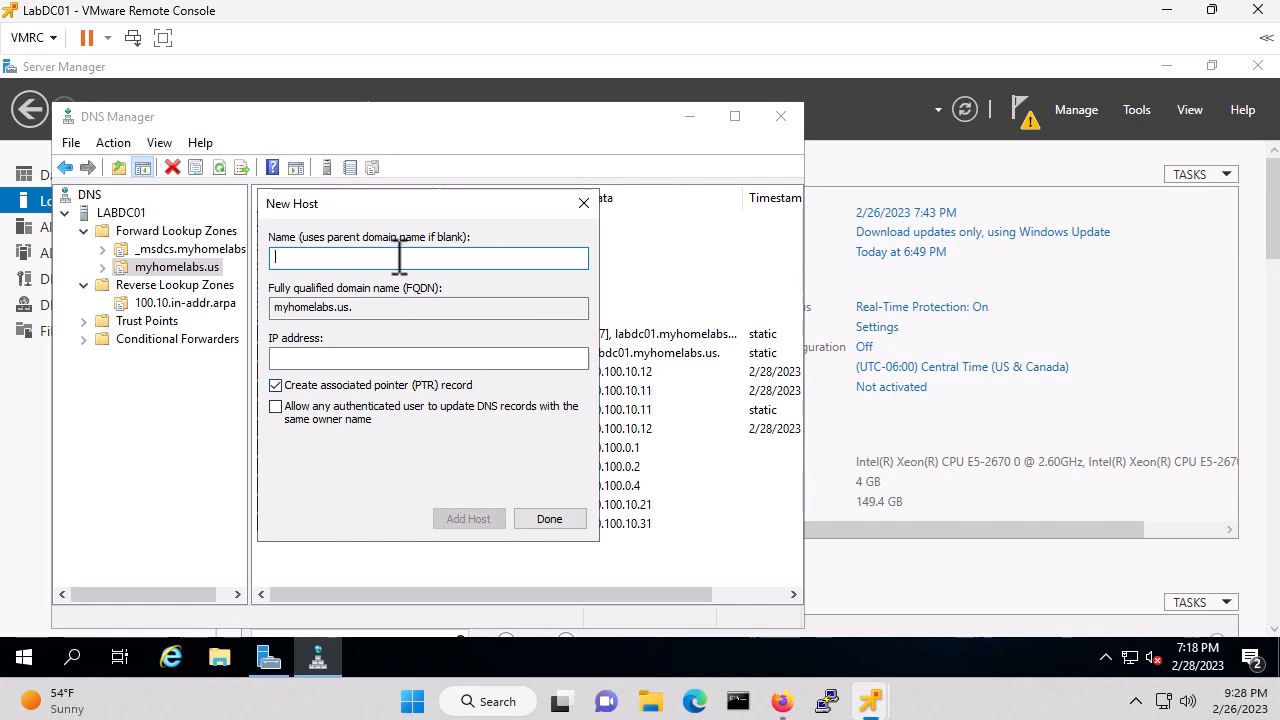
Add host LabCVP01 at 10.100.10.41
{"action": "type", "text": "LabCVP01"}
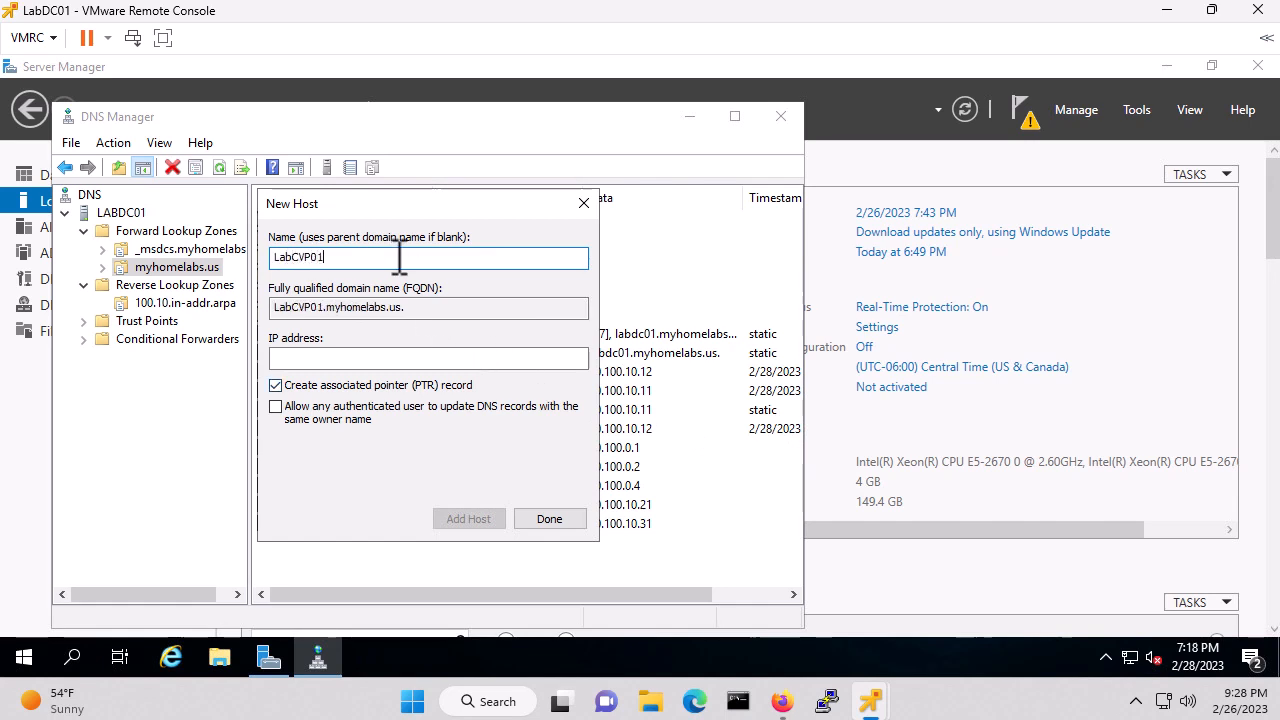
{"action": "key", "text": "Tab"}
{"action": "key", "text": "Tab"}
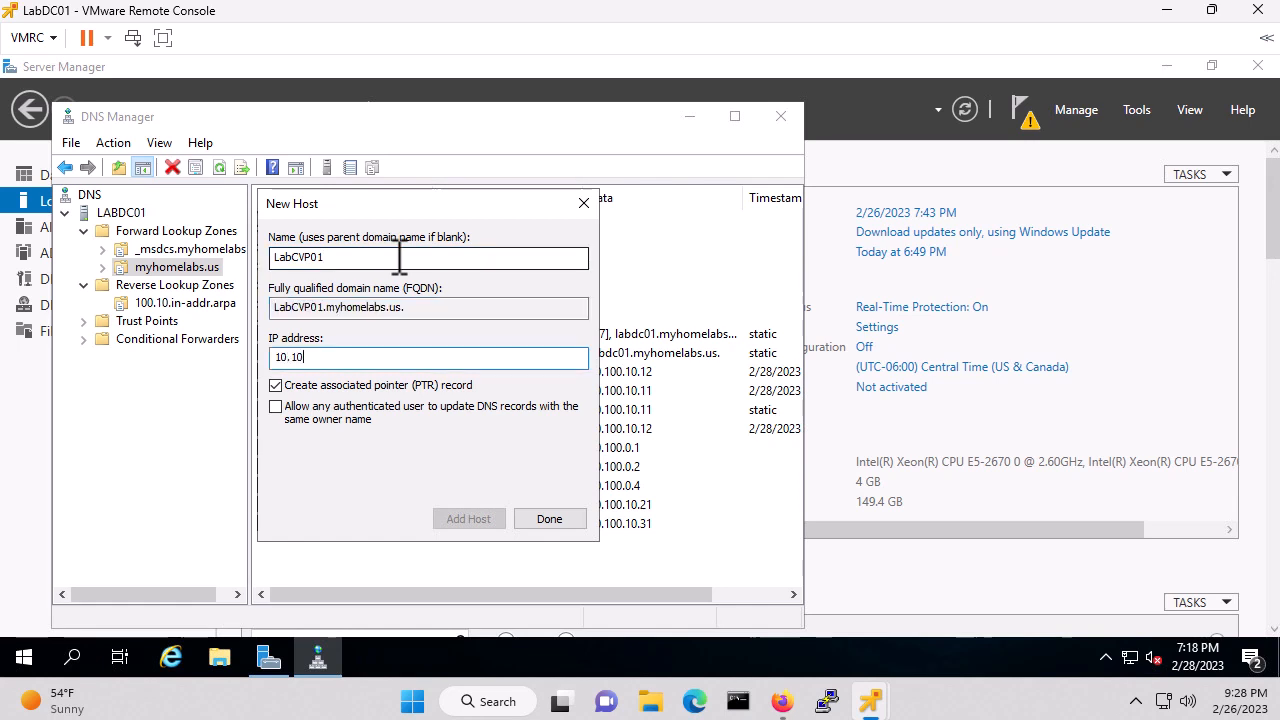
{"action": "type", "text": "10.100.10.41"}
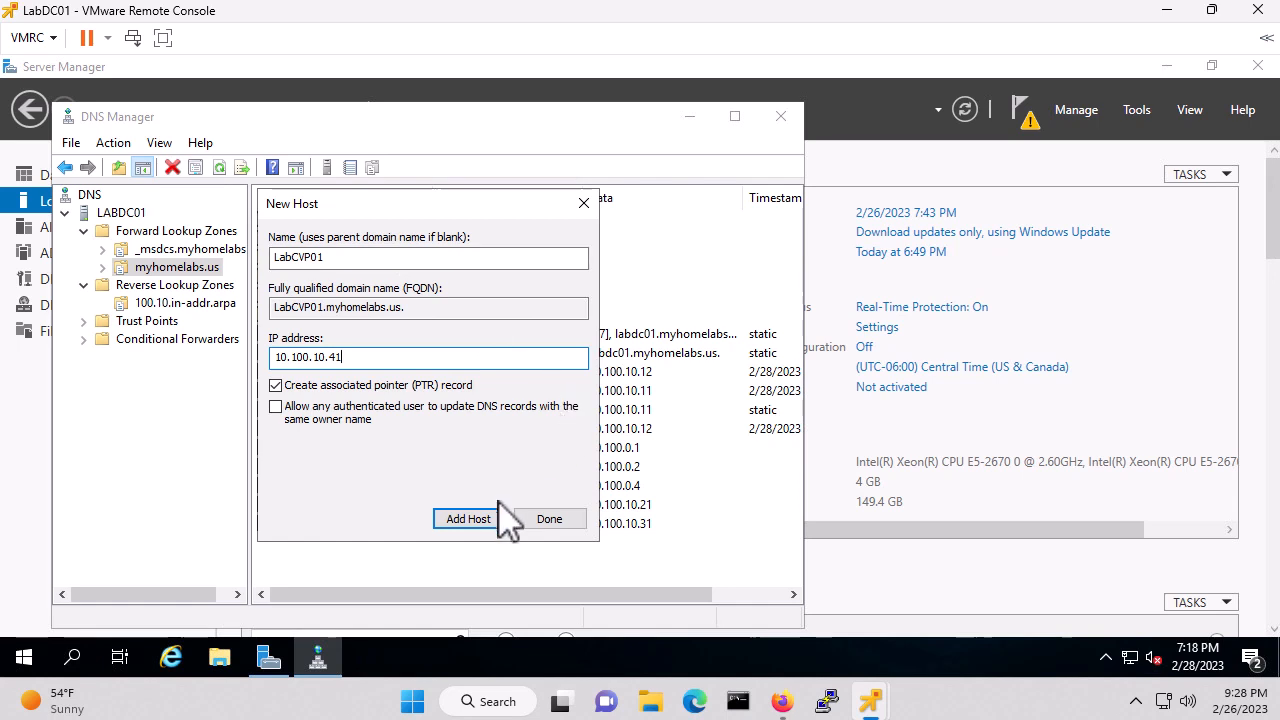
{"action": "left_click", "coordinate": [468, 519]}
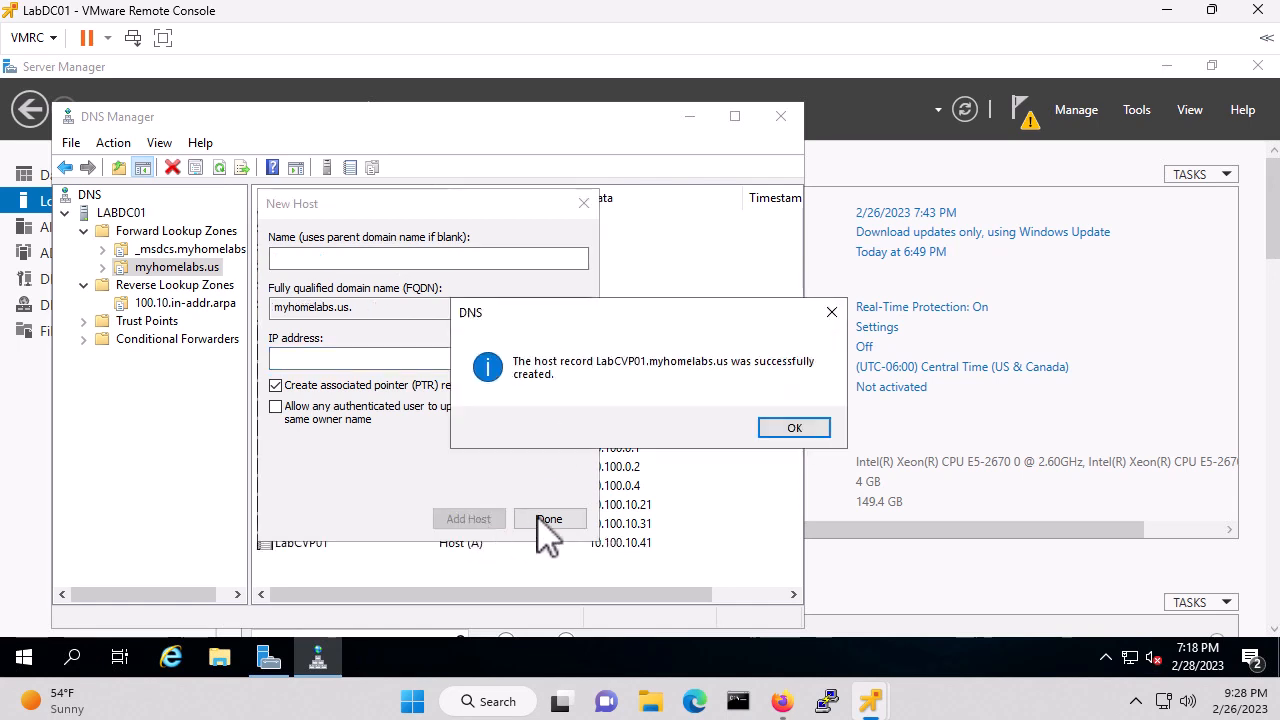
{"action": "left_click", "coordinate": [788, 430]}
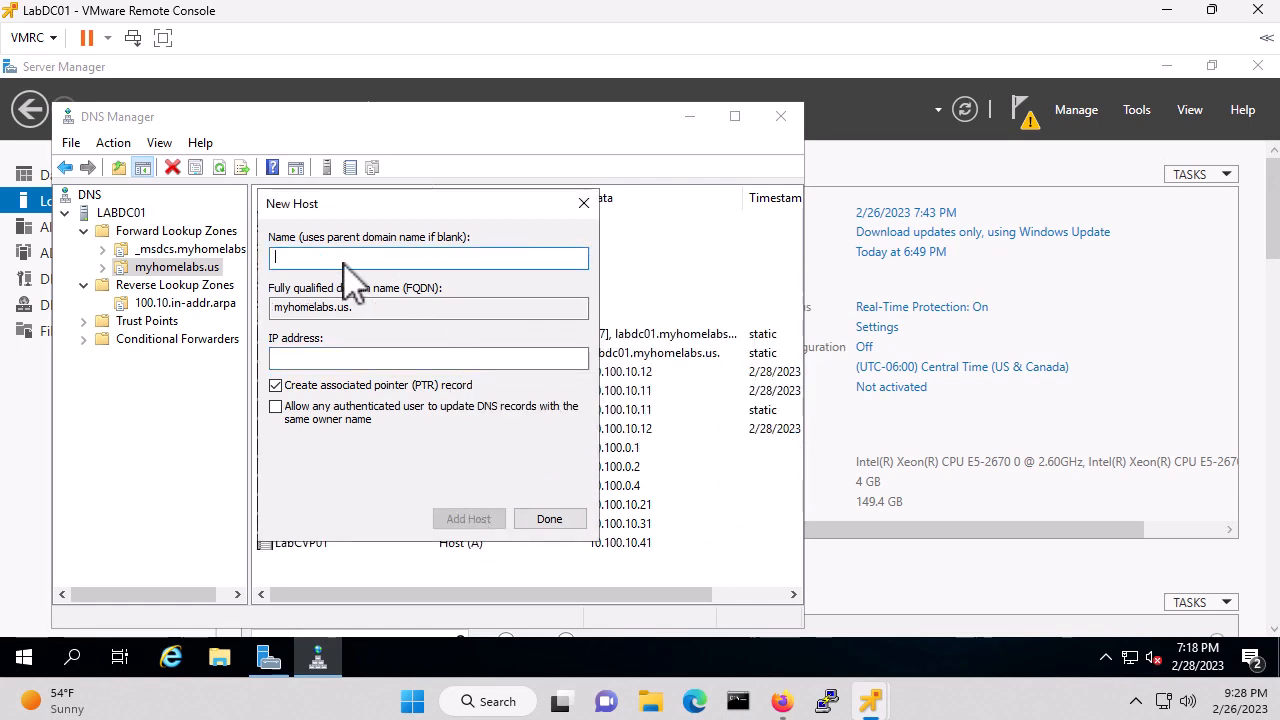
Add hosts LabVVB01 (10.100.10.51, after fixing a typo) and LabCUIC01 (10.100.61.1)
{"action": "type", "text": "LabVVB01"}
{"action": "key", "text": "Tab"}
{"action": "type", "text": "1"}
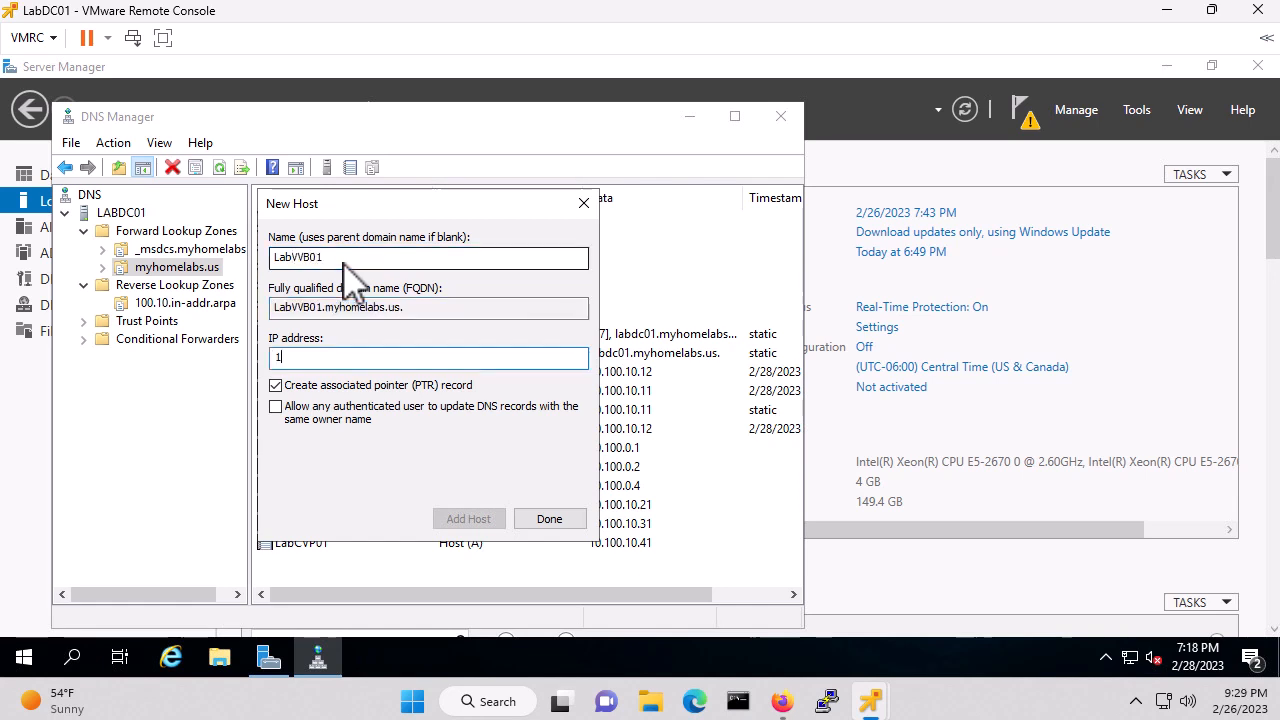
{"action": "type", "text": "0.100."}
{"action": "type", "text": "51.0"}
{"action": "key", "text": "BackSpace"}
{"action": "key", "text": "BackSpace"}
{"action": "type", "text": "10.51"}
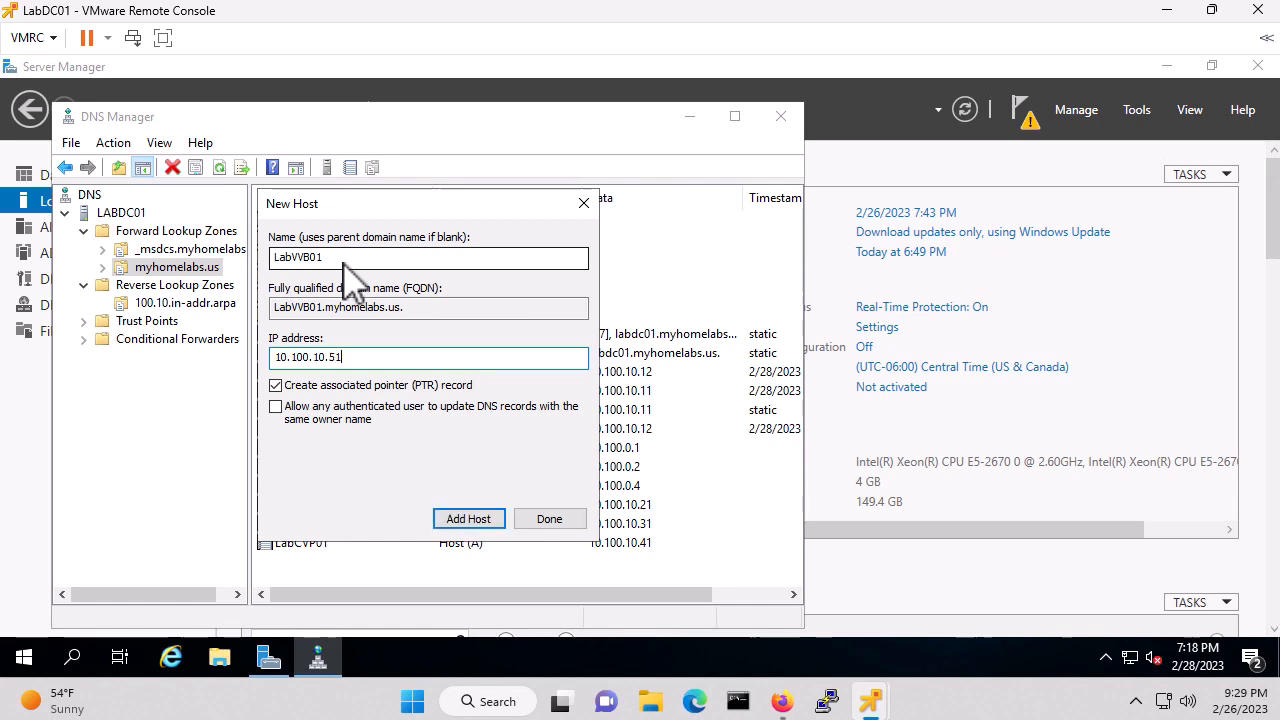
{"action": "left_click", "coordinate": [470, 519]}
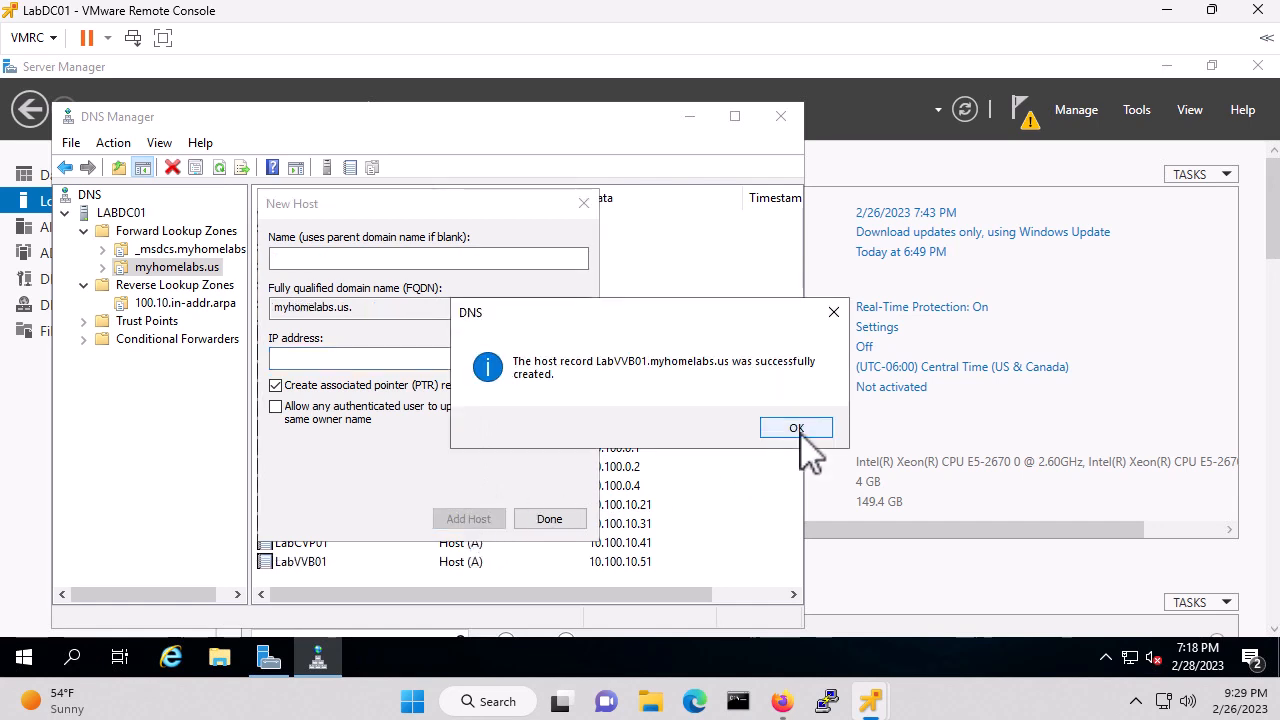
{"action": "left_click", "coordinate": [798, 432]}
{"action": "type", "text": "Lab"}
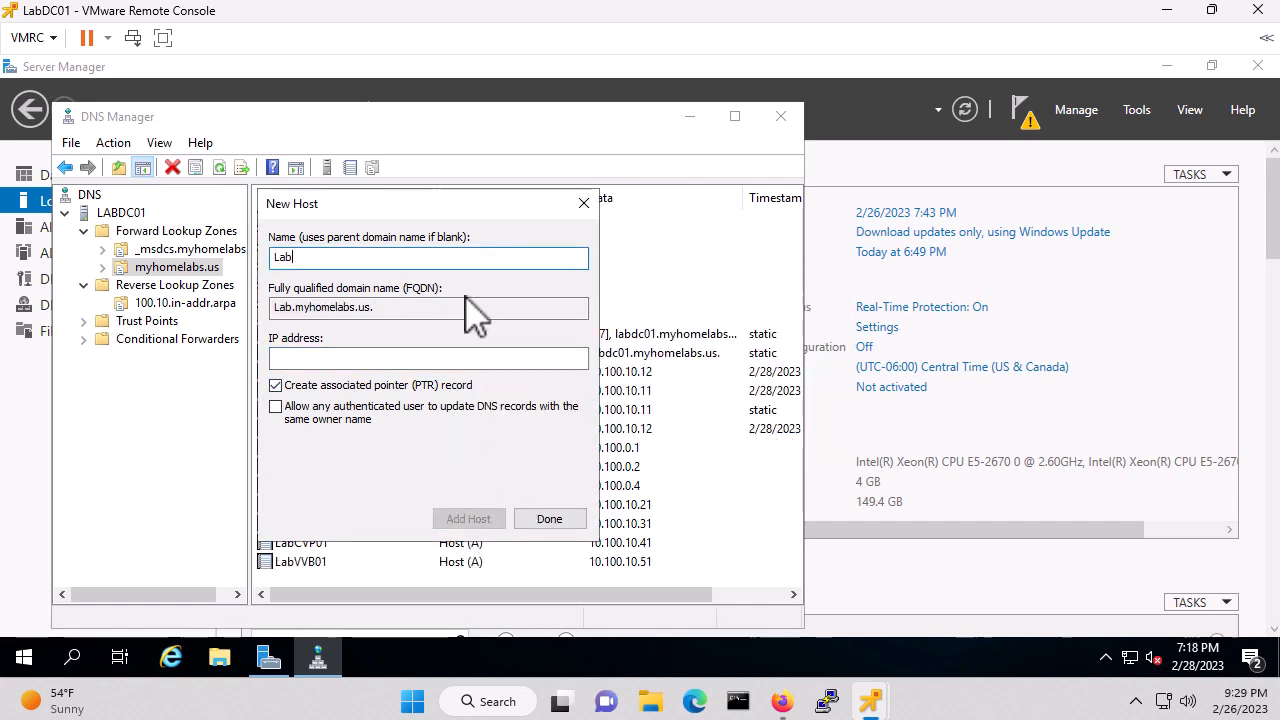
{"action": "type", "text": "CUIC01"}
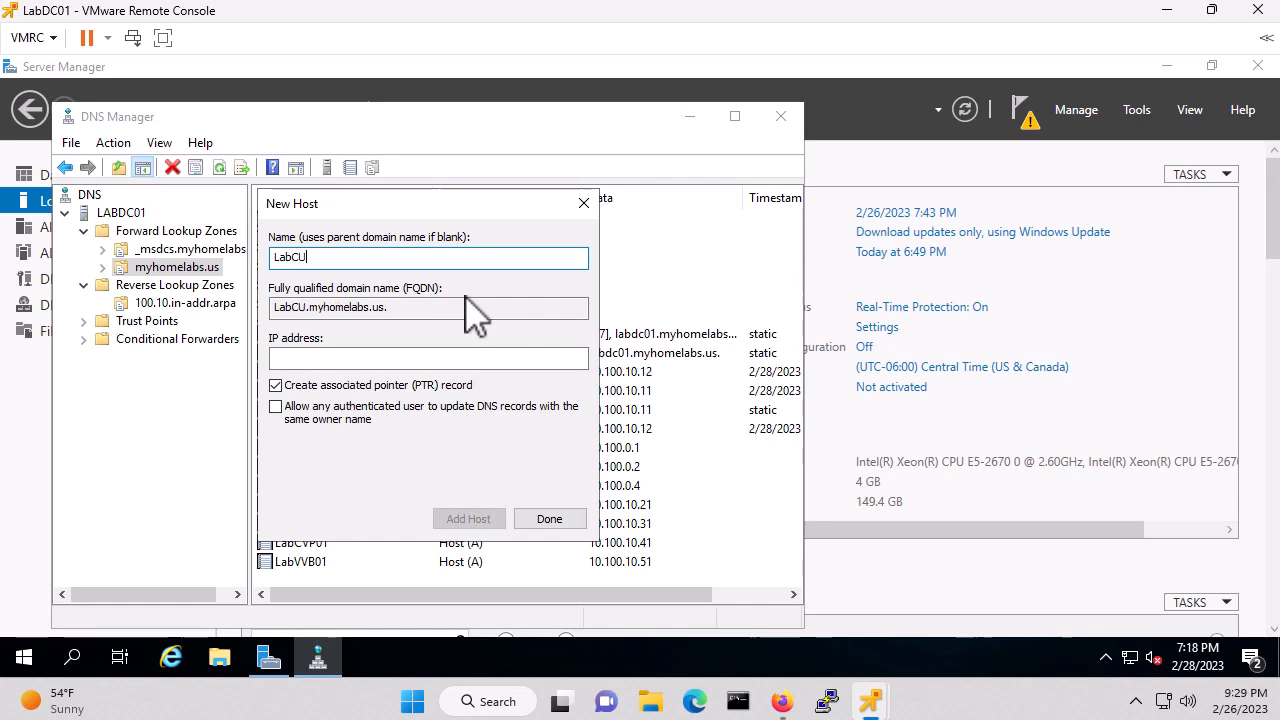
{"action": "key", "text": "Tab"}
{"action": "key", "text": "Tab"}
{"action": "type", "text": "10"}
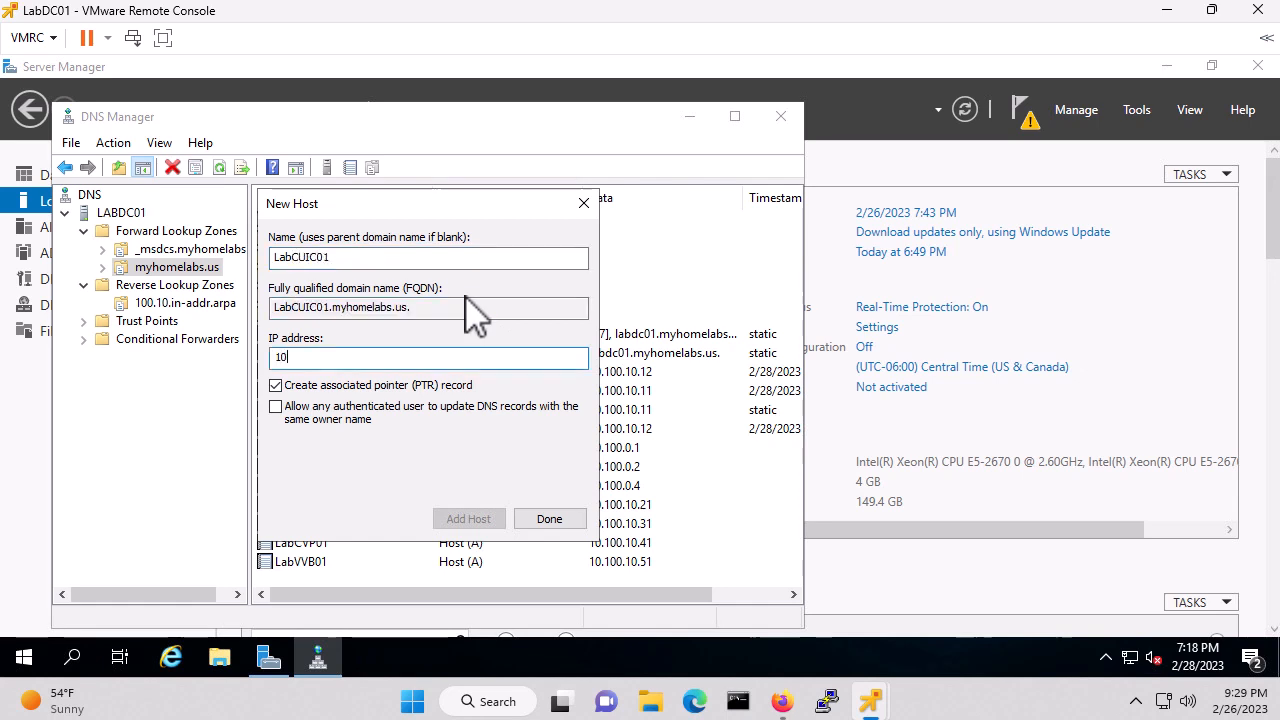
{"action": "type", "text": ".100.61.1"}
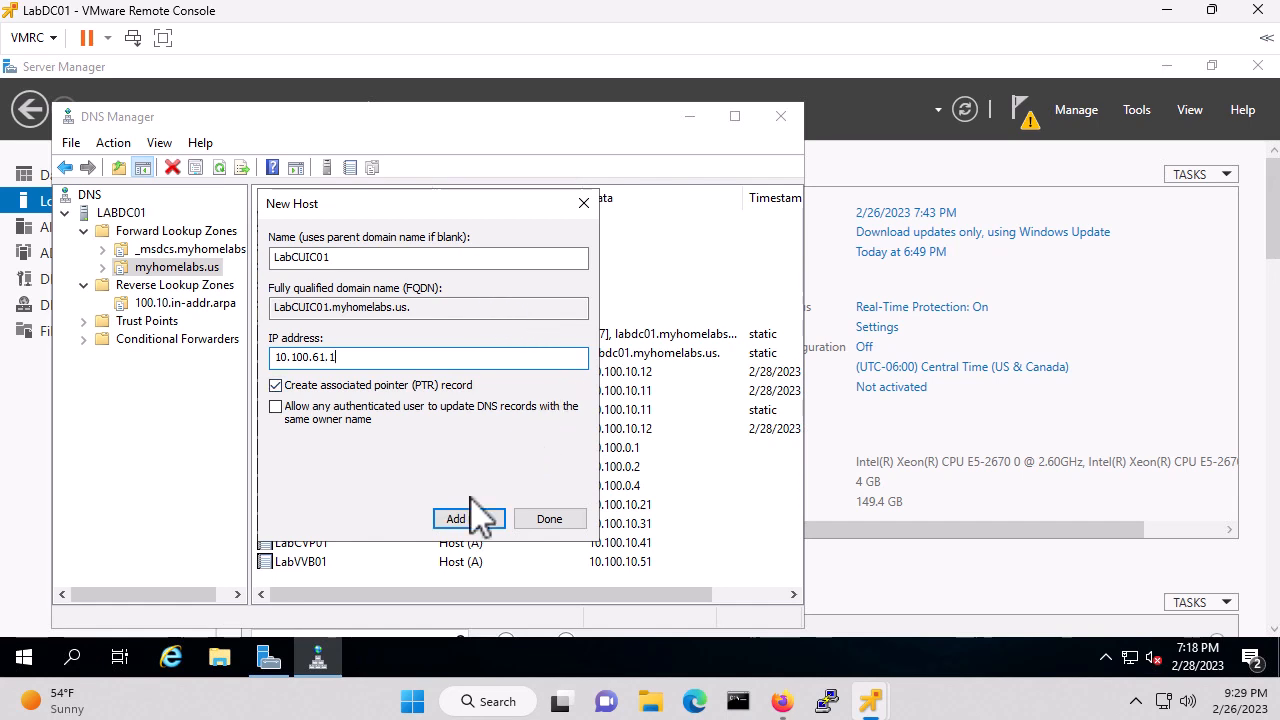
{"action": "left_click", "coordinate": [470, 522]}
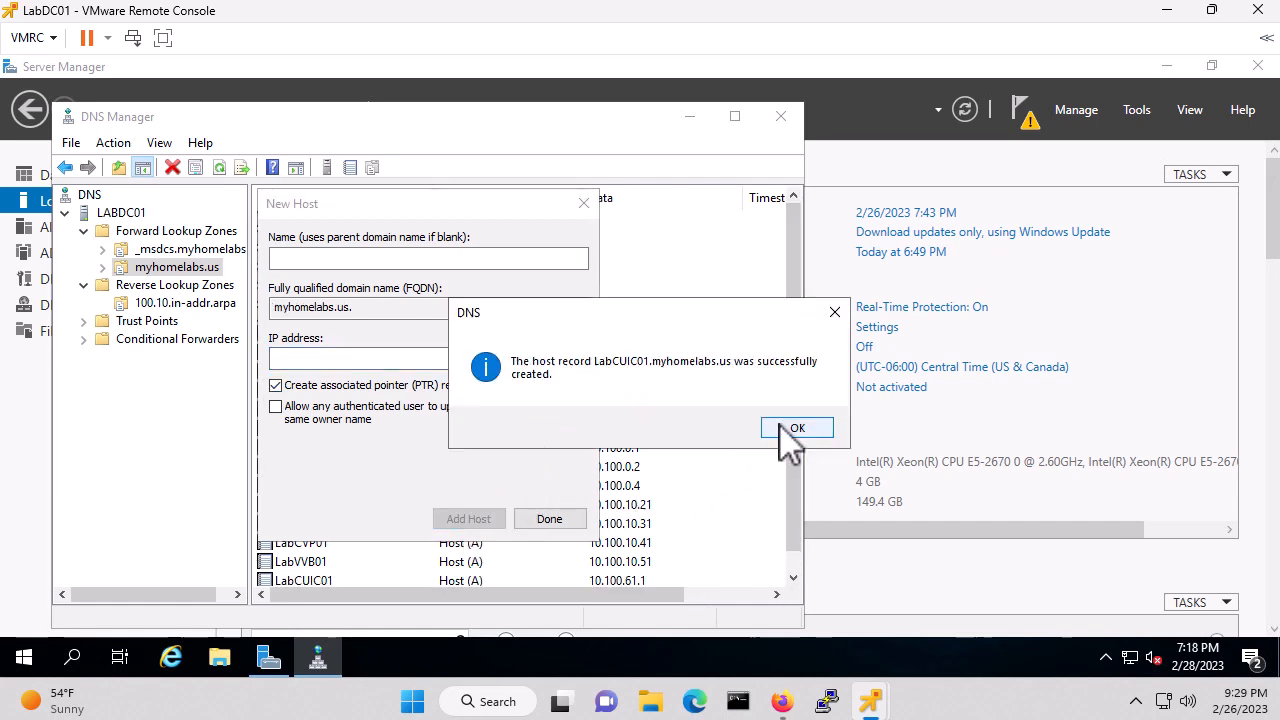
{"action": "left_click", "coordinate": [779, 432]}
Add hosts LabFIN01 (corrected to 10.100.10.71) and LabCIMP01 (10.100.10.81)
{"action": "type", "text": "Lab"}
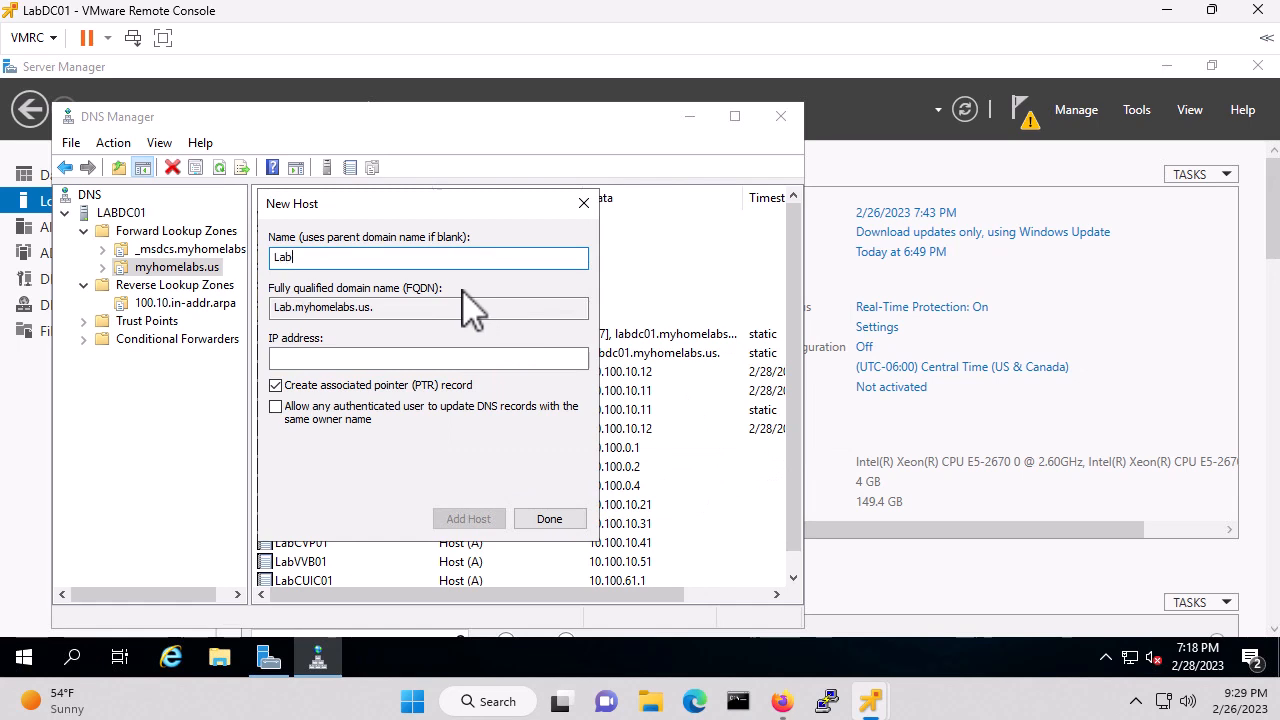
{"action": "type", "text": "FIN01"}
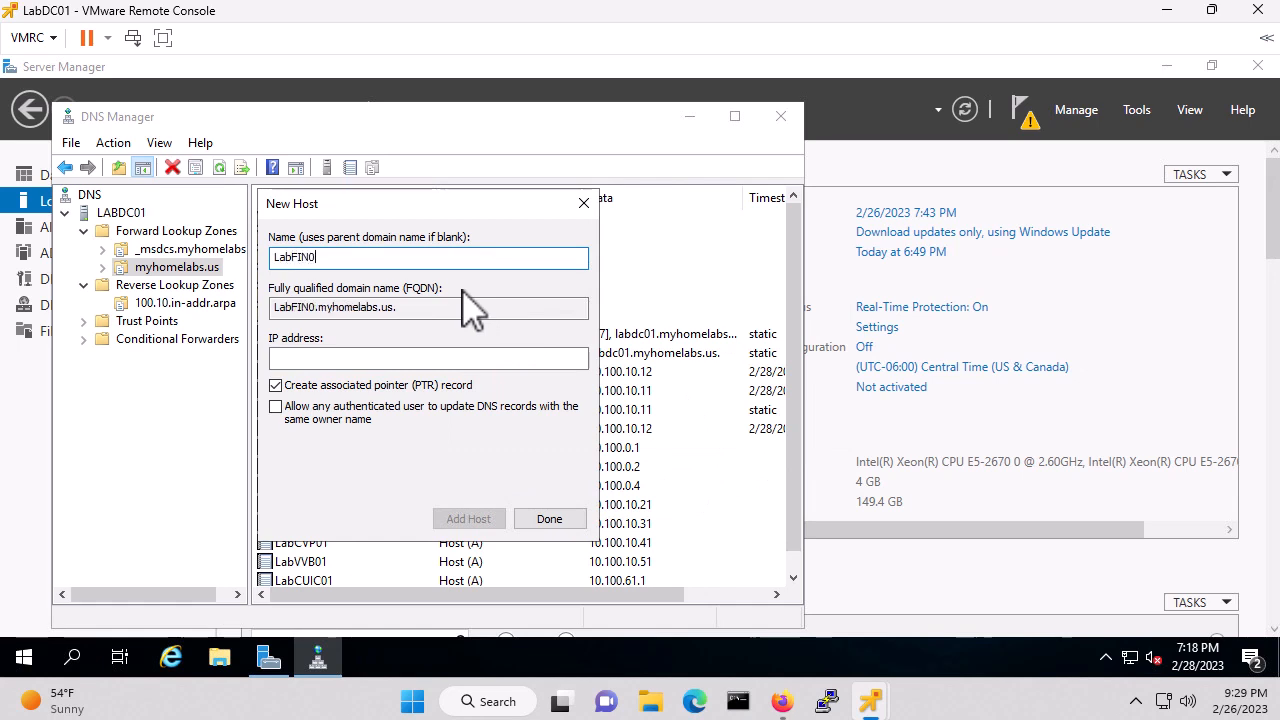
{"action": "key", "text": "Tab"}
{"action": "key", "text": "Tab"}
{"action": "type", "text": "10.100"}
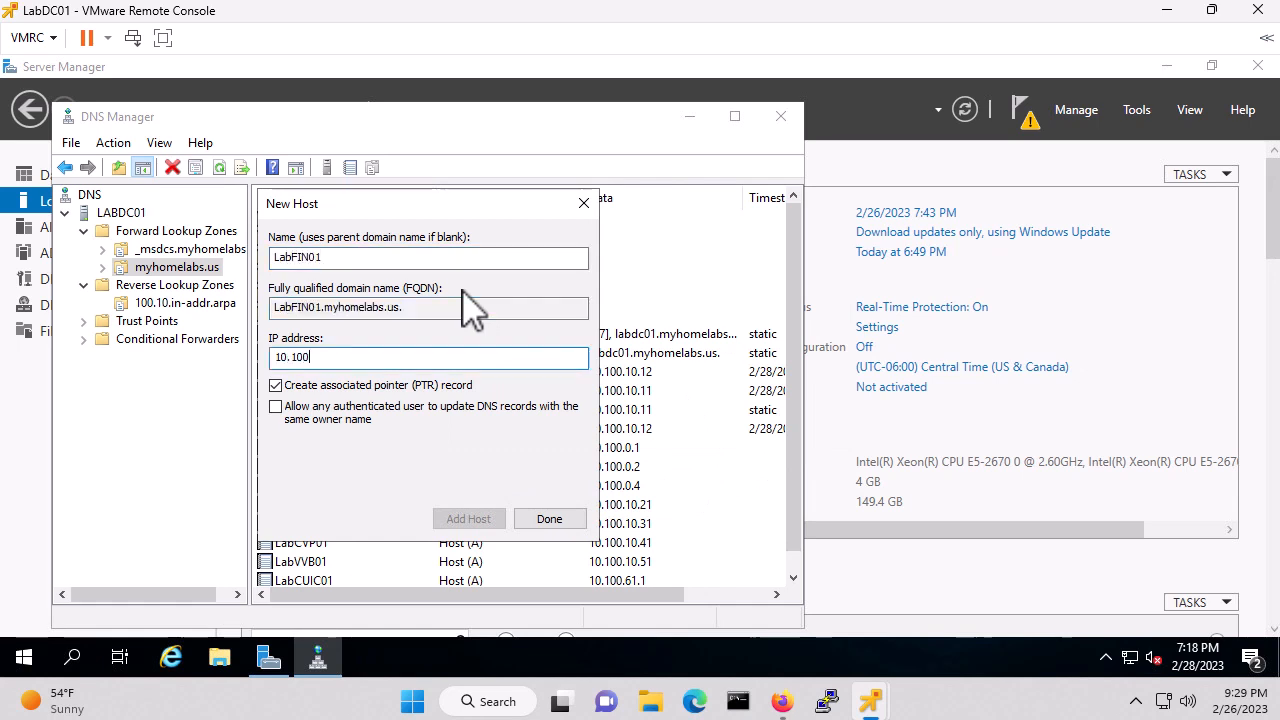
{"action": "type", "text": ".61.1"}
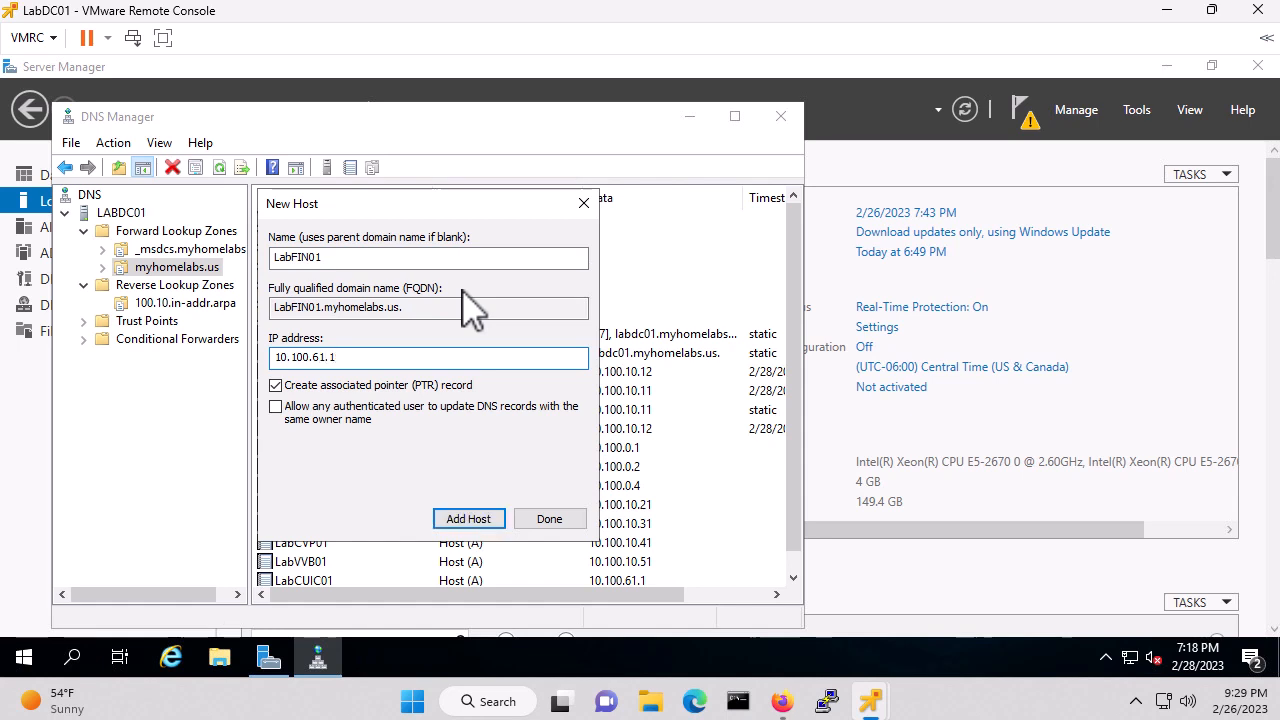
{"action": "key", "text": "BackSpace"}
{"action": "key", "text": "BackSpace"}
{"action": "key", "text": "BackSpace"}
{"action": "key", "text": "BackSpace"}
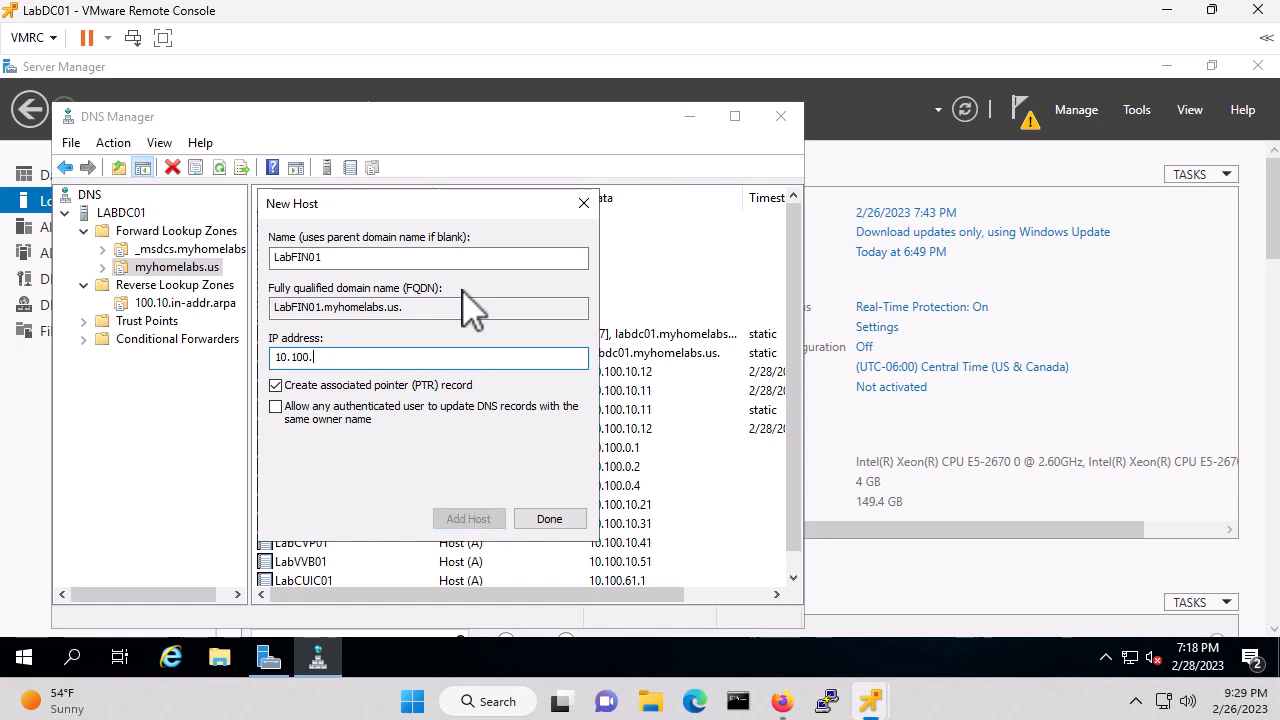
{"action": "type", "text": "71.1"}
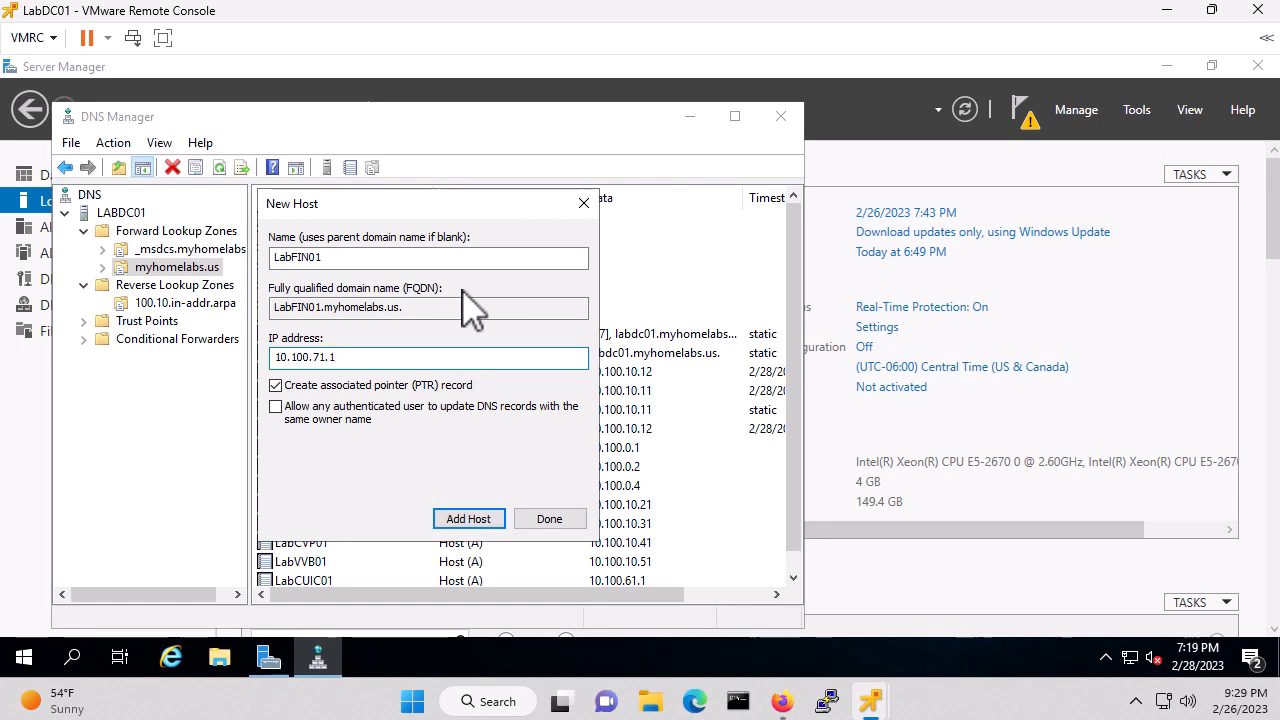
{"action": "key", "text": "BackSpace"}
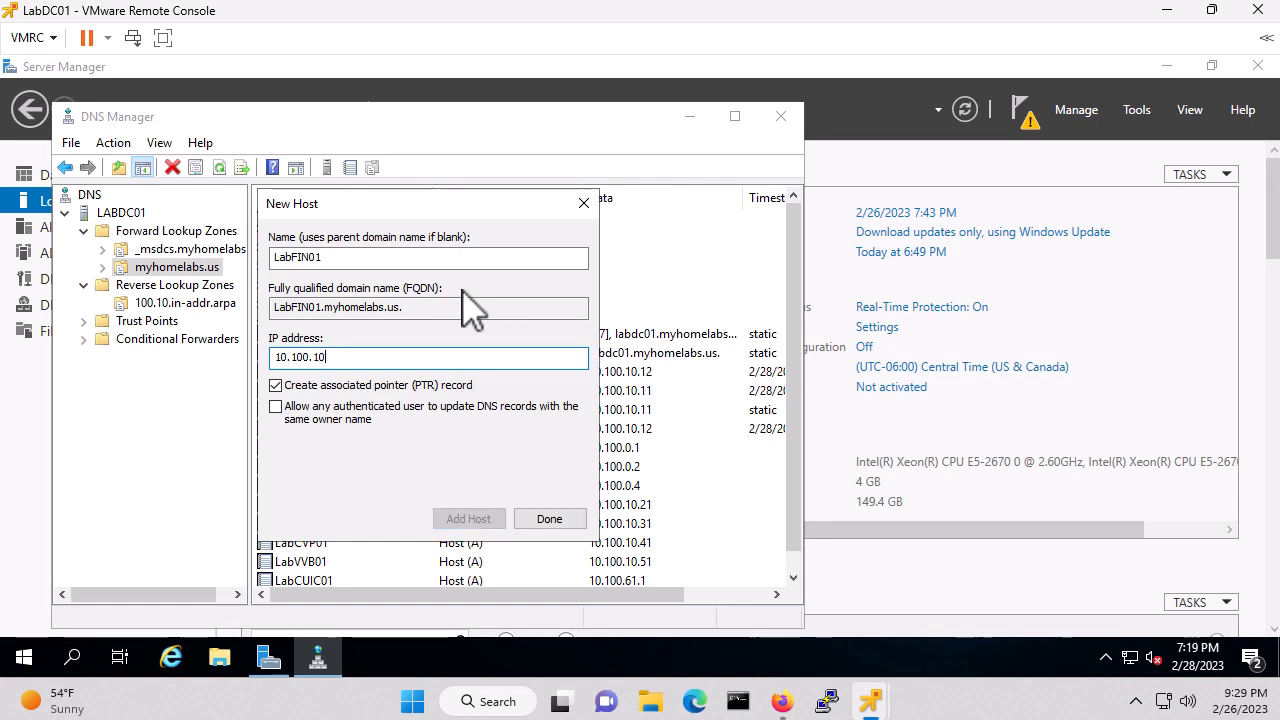
{"action": "type", "text": "71"}
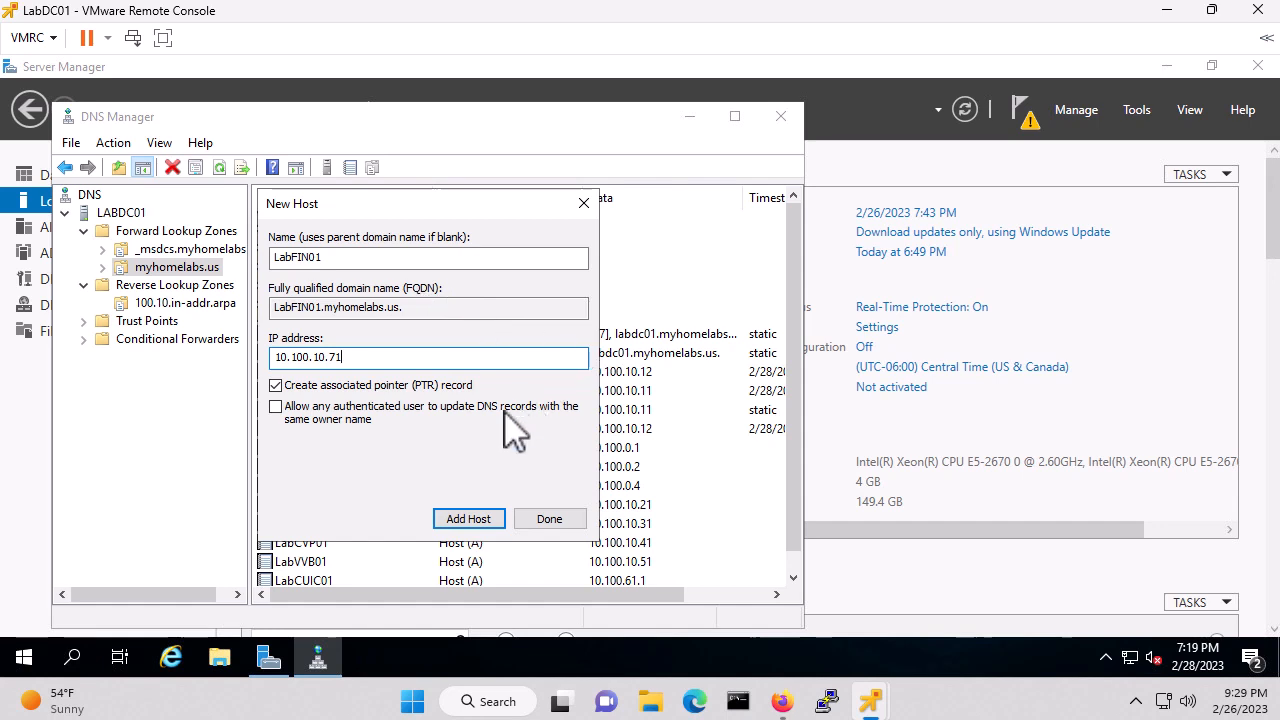
{"action": "left_click", "coordinate": [476, 525]}
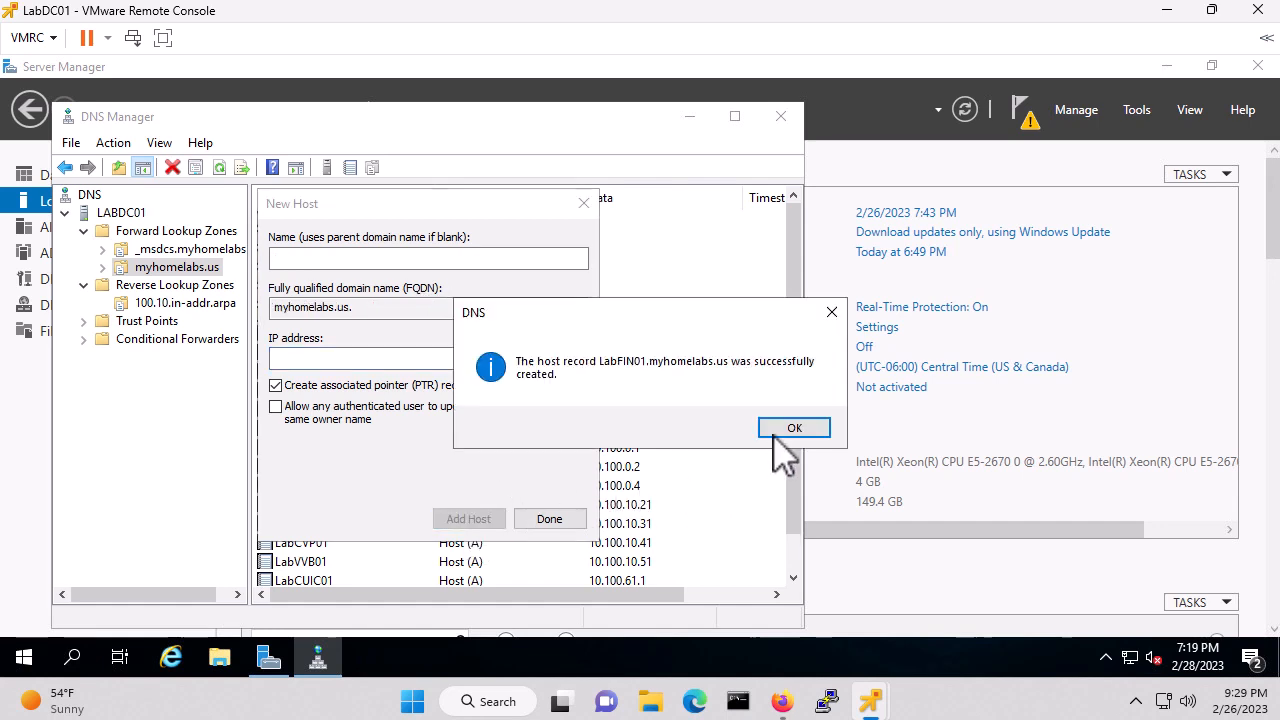
{"action": "left_click", "coordinate": [790, 428]}
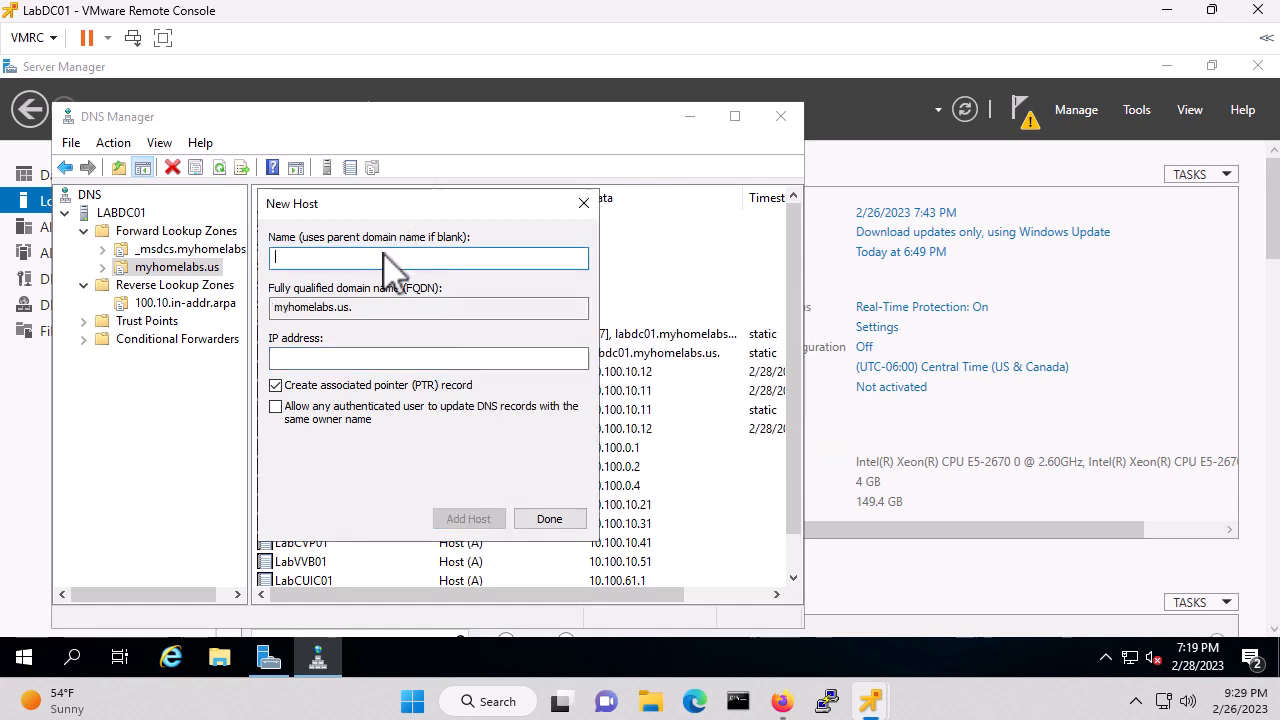
{"action": "type", "text": "La"}
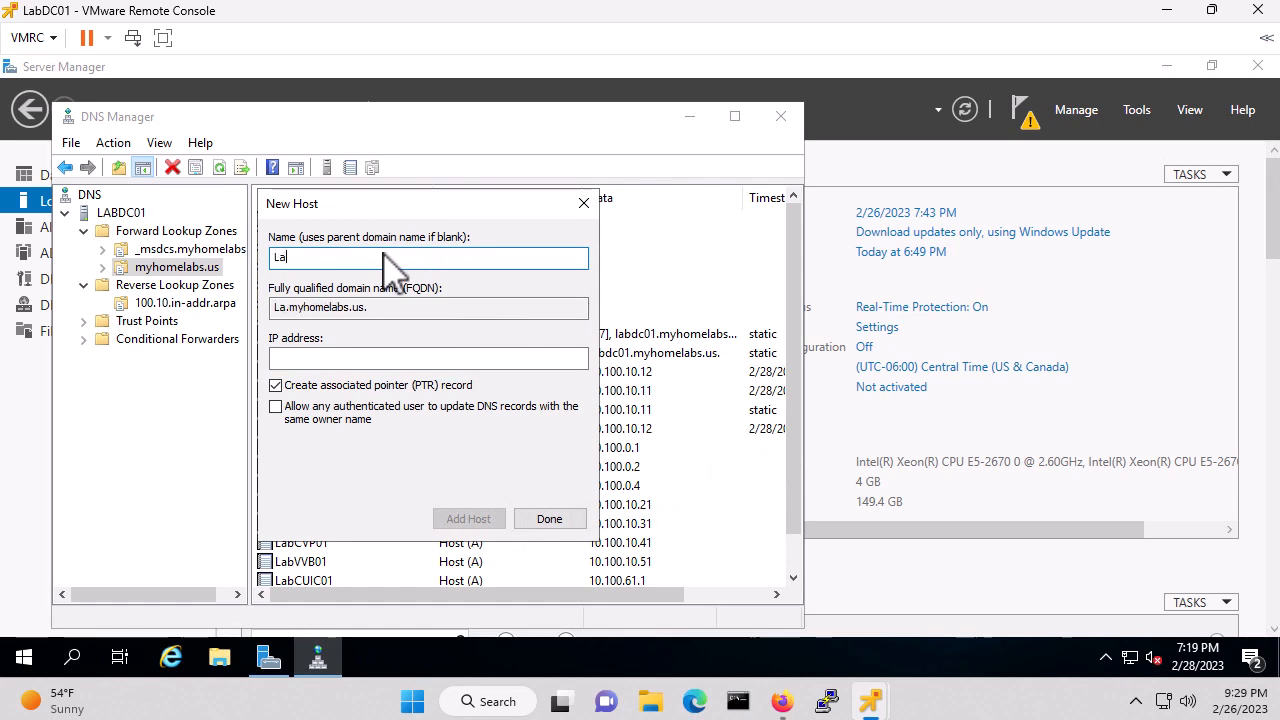
{"action": "type", "text": "bCIMP01"}
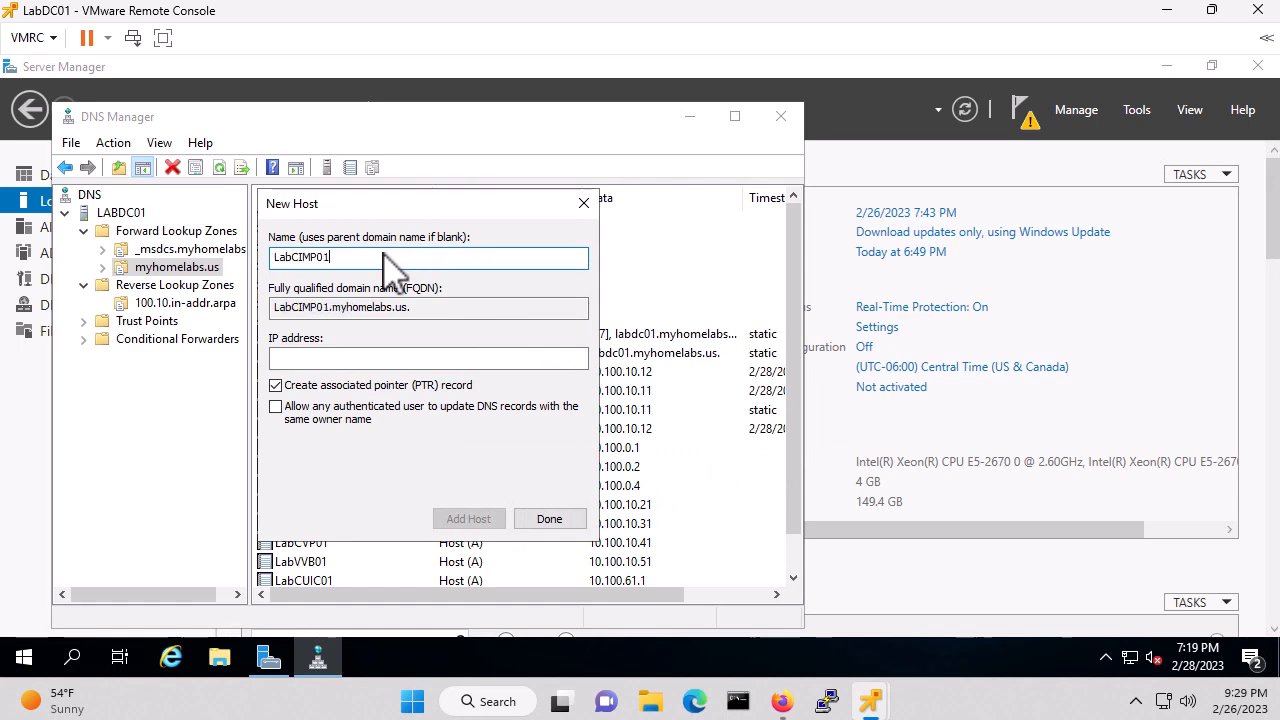
{"action": "key", "text": "Tab"}
{"action": "type", "text": "10.1"}
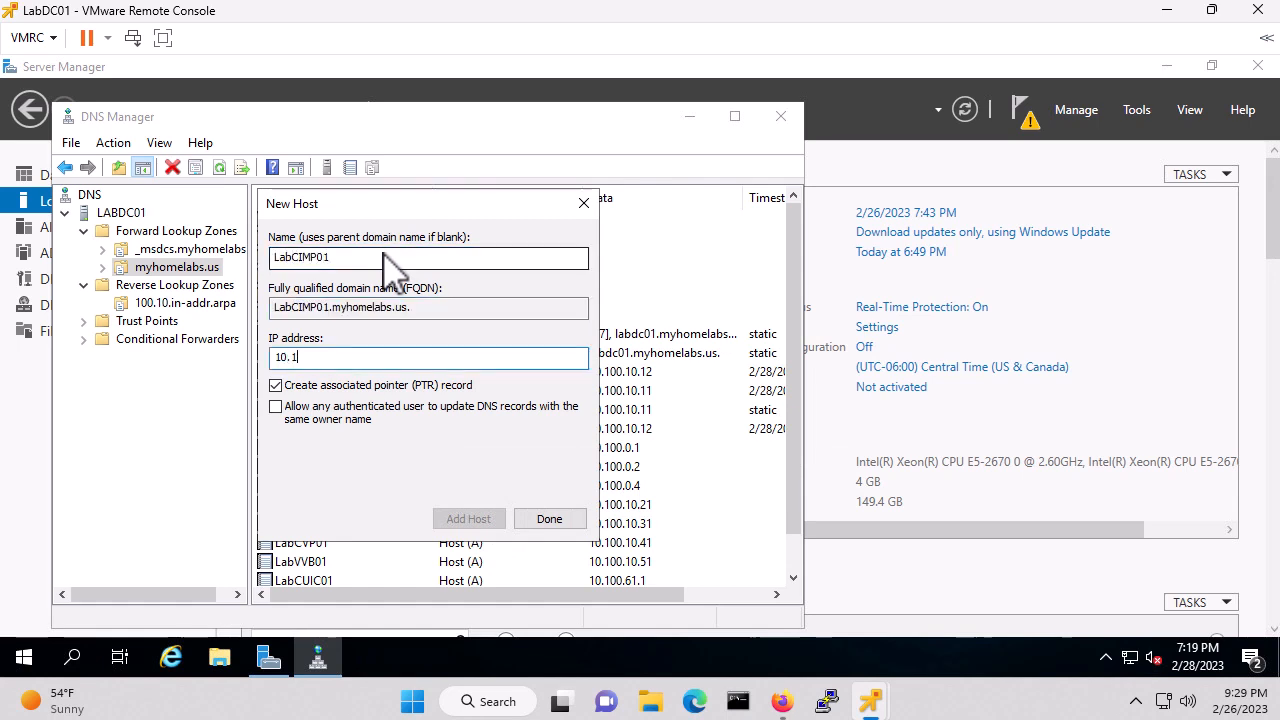
{"action": "type", "text": "00."}
{"action": "type", "text": "81."}
{"action": "type", "text": "10."}
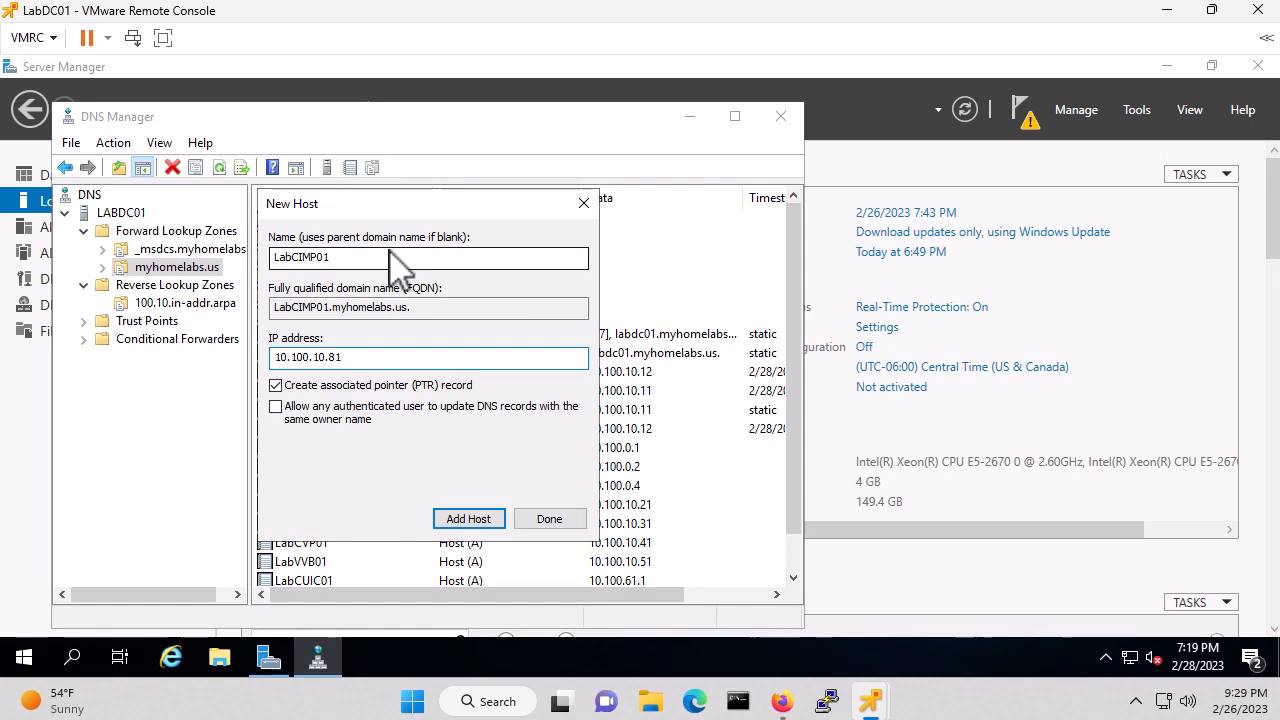
{"action": "left_click", "coordinate": [468, 519]}
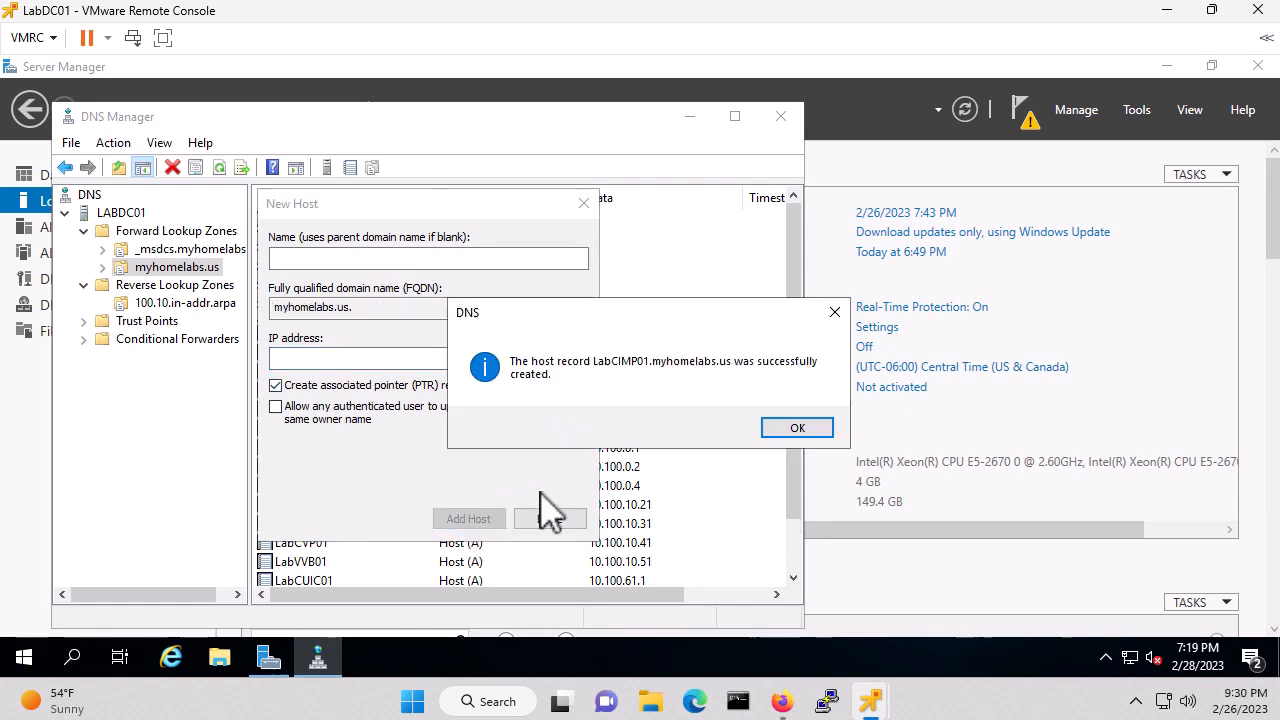
{"action": "left_click", "coordinate": [808, 431]}
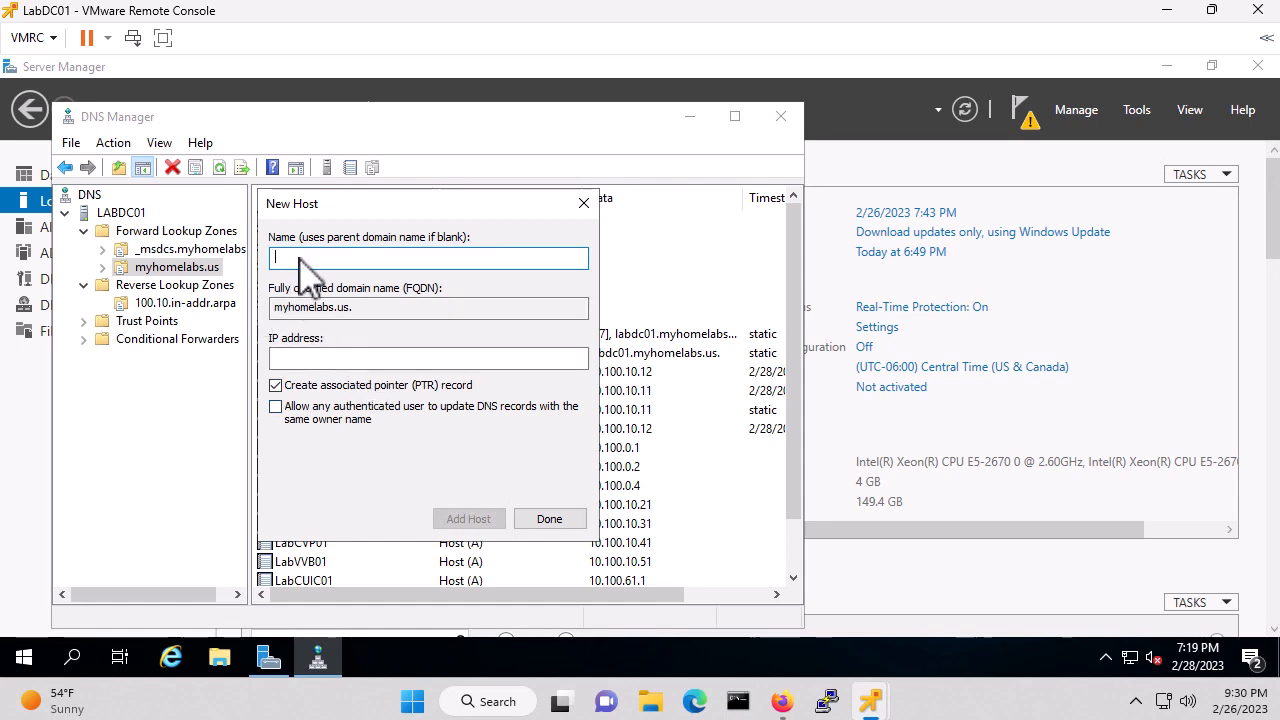
Add host LabPBX01 at 10.100.50.1, correcting the misspelled name first
{"action": "type", "text": "LabPBC01"}
{"action": "key", "text": "Tab"}
{"action": "key", "text": "Tab"}
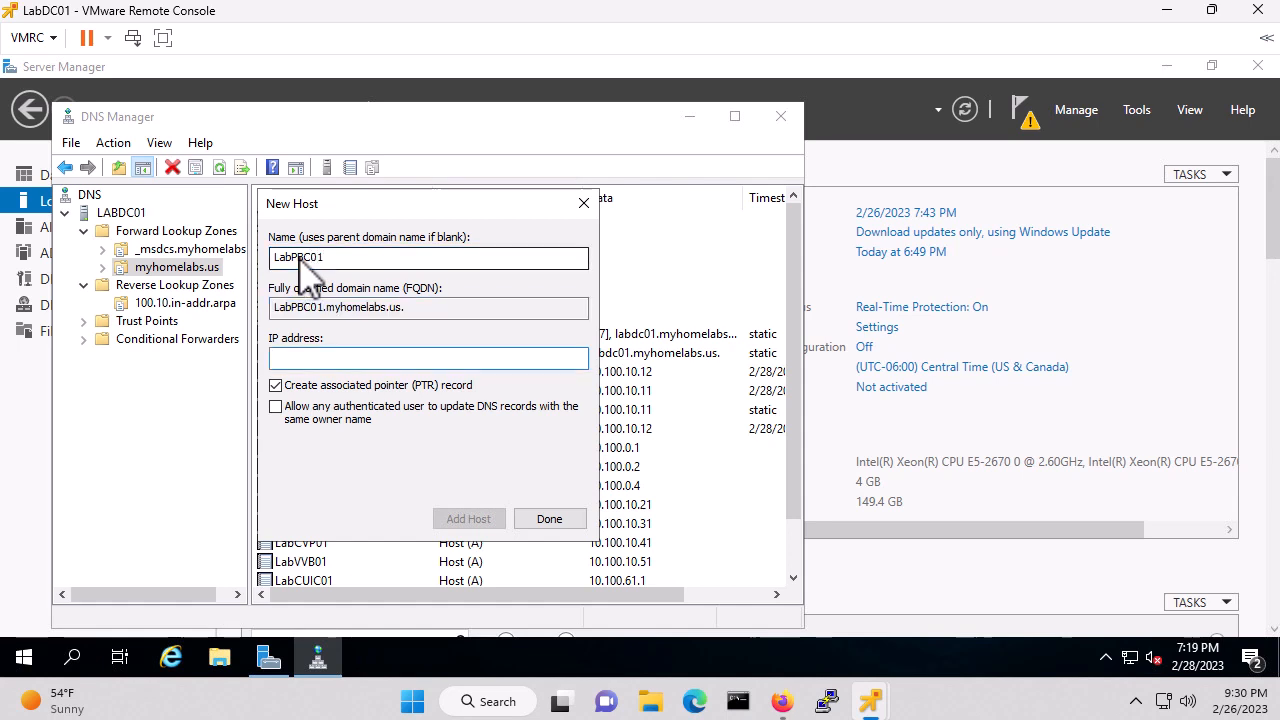
{"action": "key", "text": "shift+Tab"}
{"action": "key", "text": "shift+Tab"}
{"action": "key", "text": "End"}
{"action": "key", "text": "BackSpace"}
{"action": "key", "text": "BackSpace"}
{"action": "key", "text": "BackSpace"}
{"action": "key", "text": "BackSpace"}
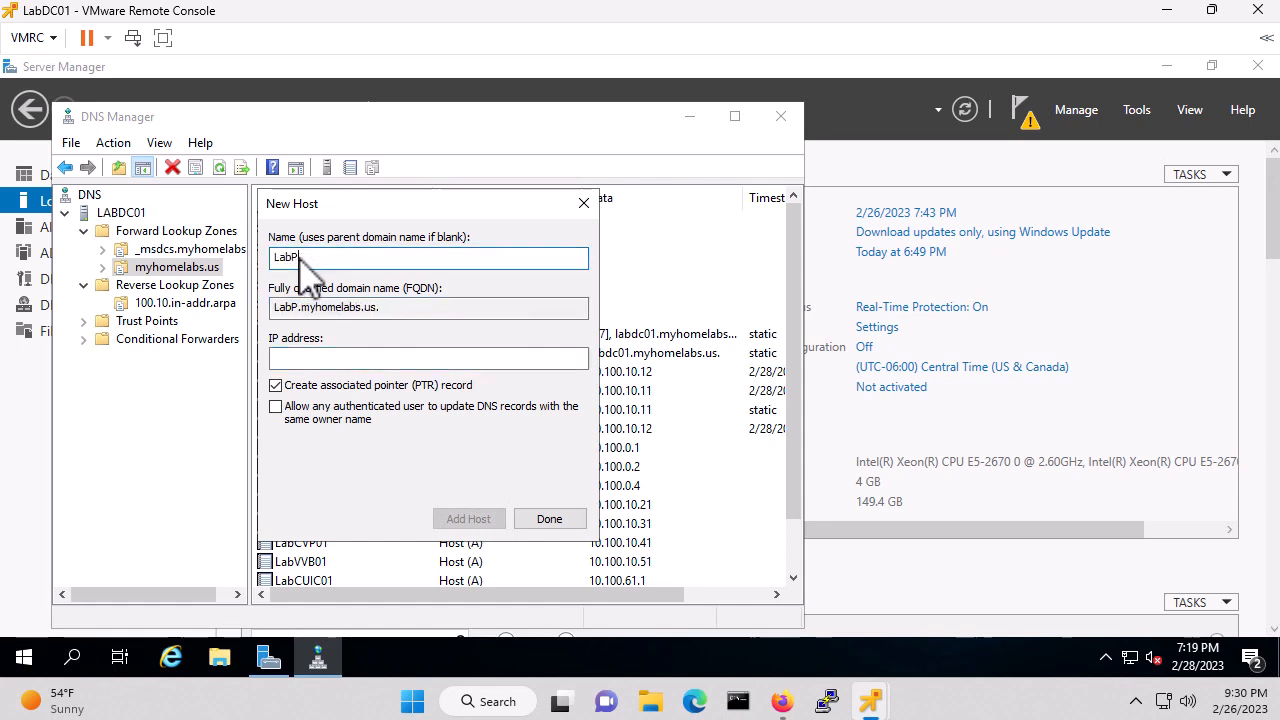
{"action": "type", "text": "BX01"}
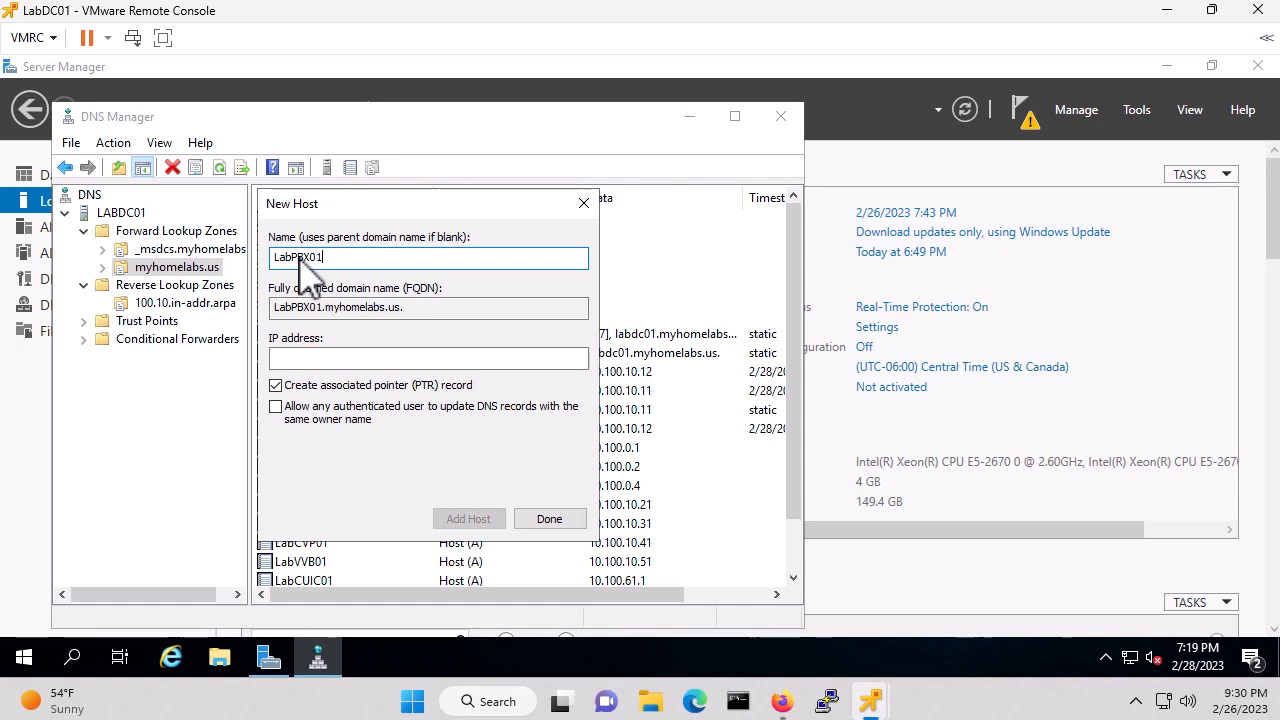
{"action": "key", "text": "Tab"}
{"action": "key", "text": "Tab"}
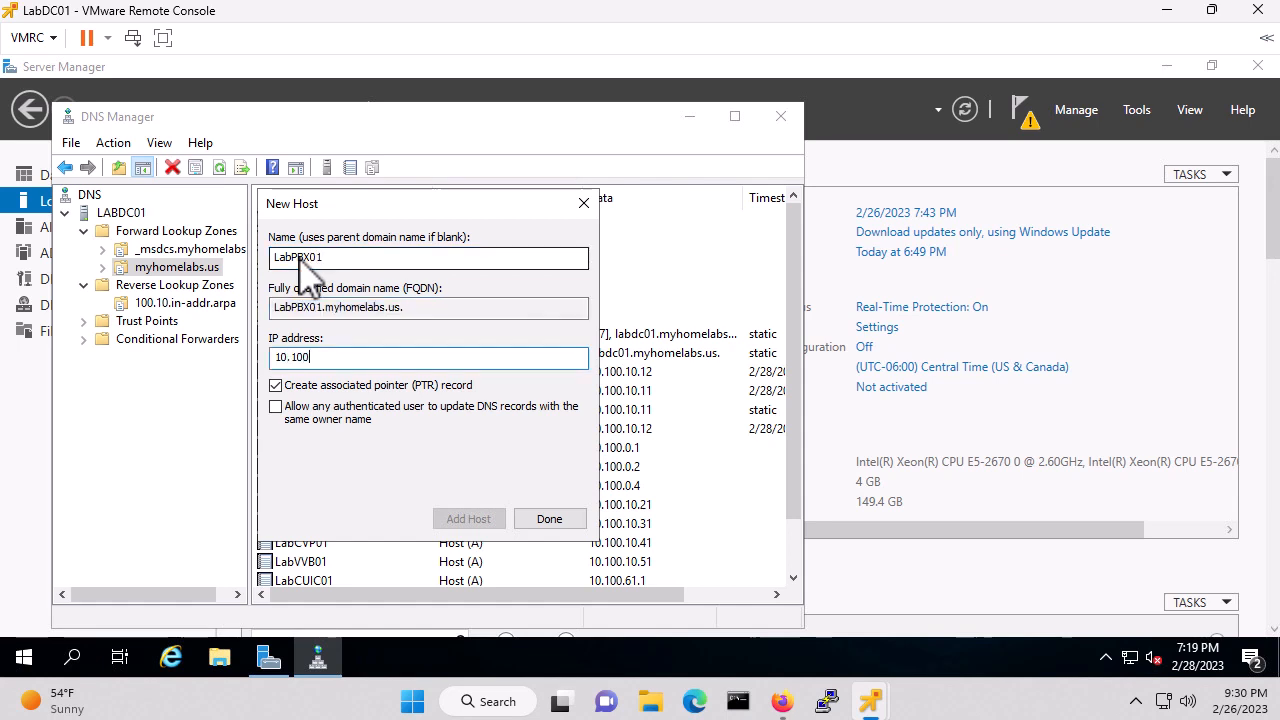
{"action": "type", "text": "10.100.50.11"}
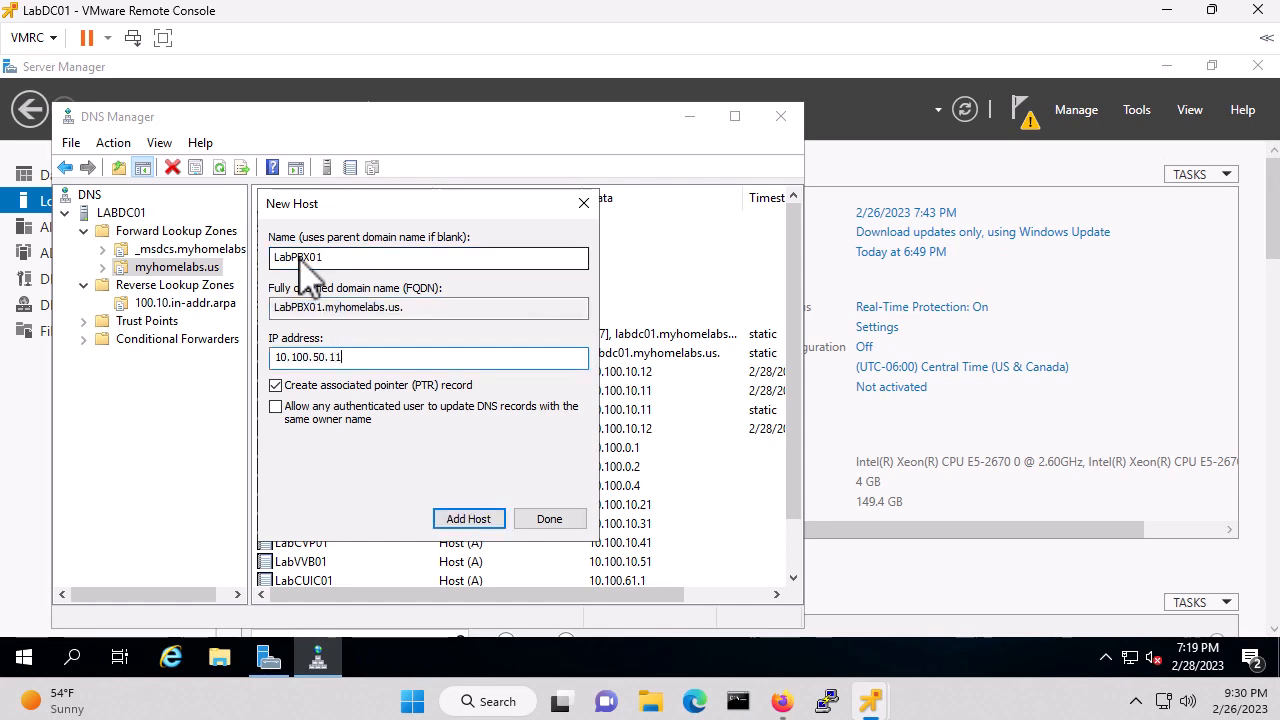
{"action": "left_click", "coordinate": [477, 518]}
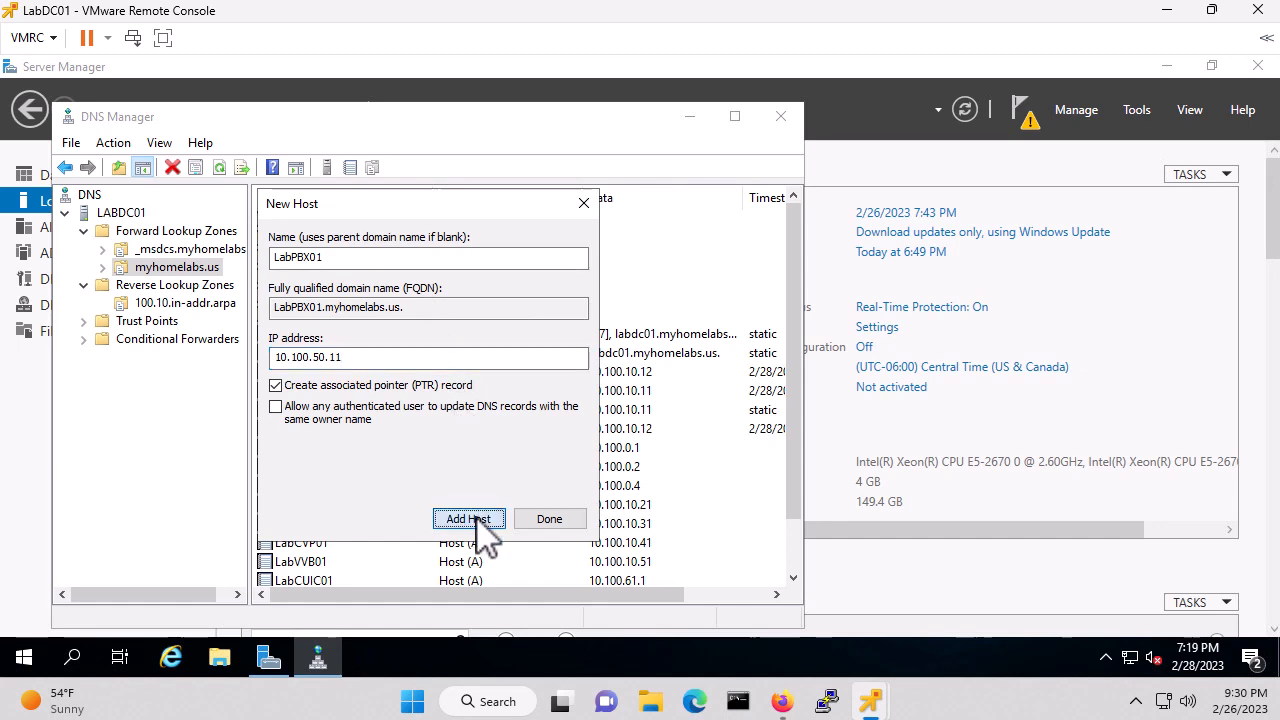
{"action": "left_click", "coordinate": [777, 428]}
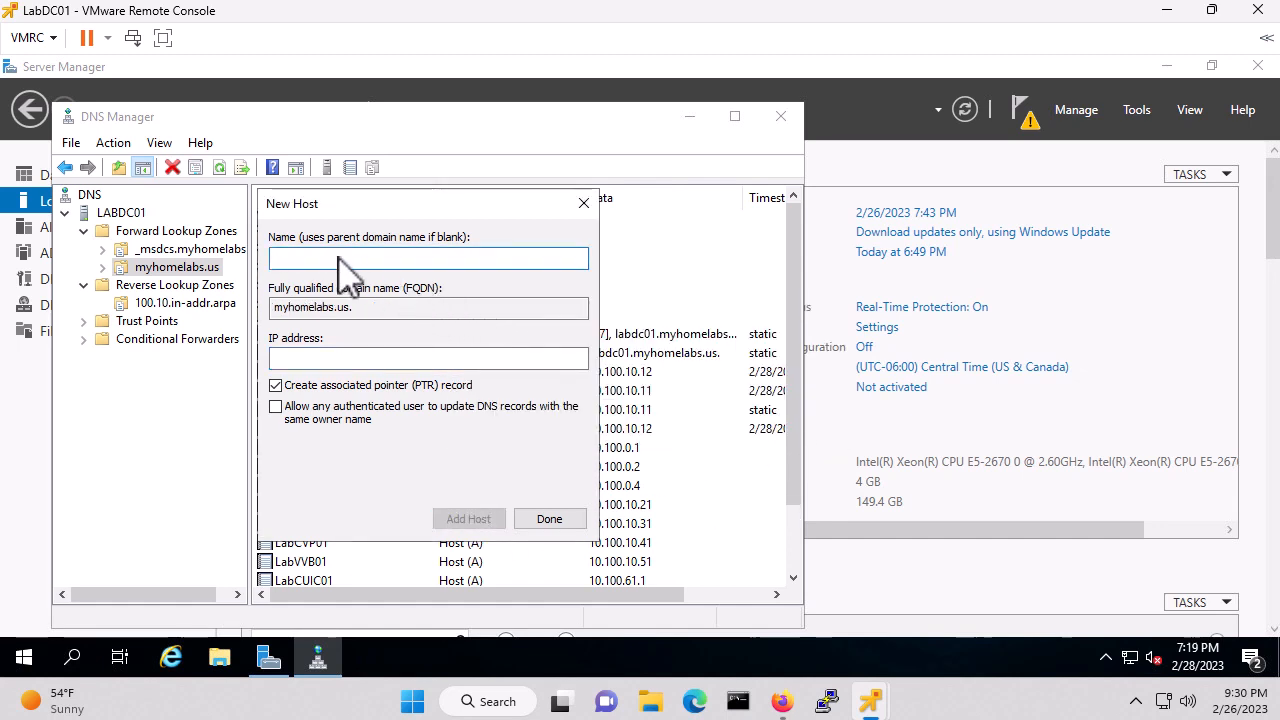
Add hosts LabPC01 (10.100.40.11) and LabPC02 (10.100.40.12), then close the New Host form
{"action": "type", "text": "LabPC01"}
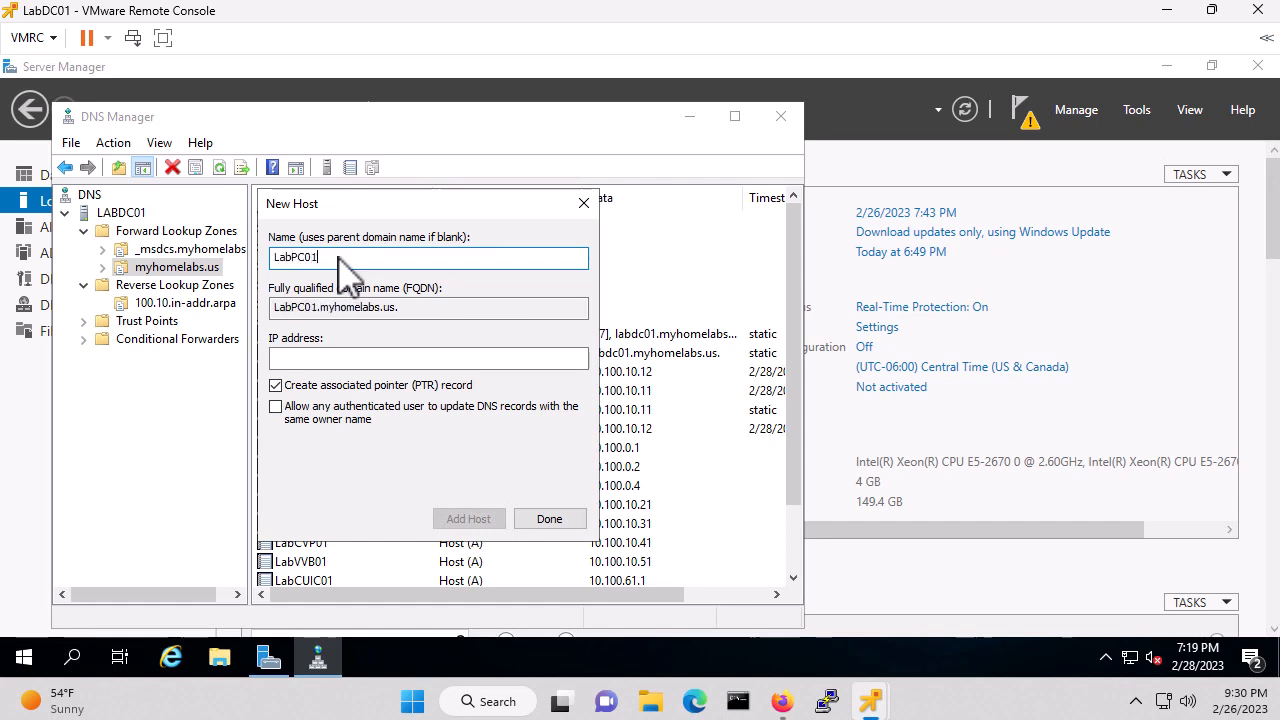
{"action": "key", "text": "Tab"}
{"action": "type", "text": "10"}
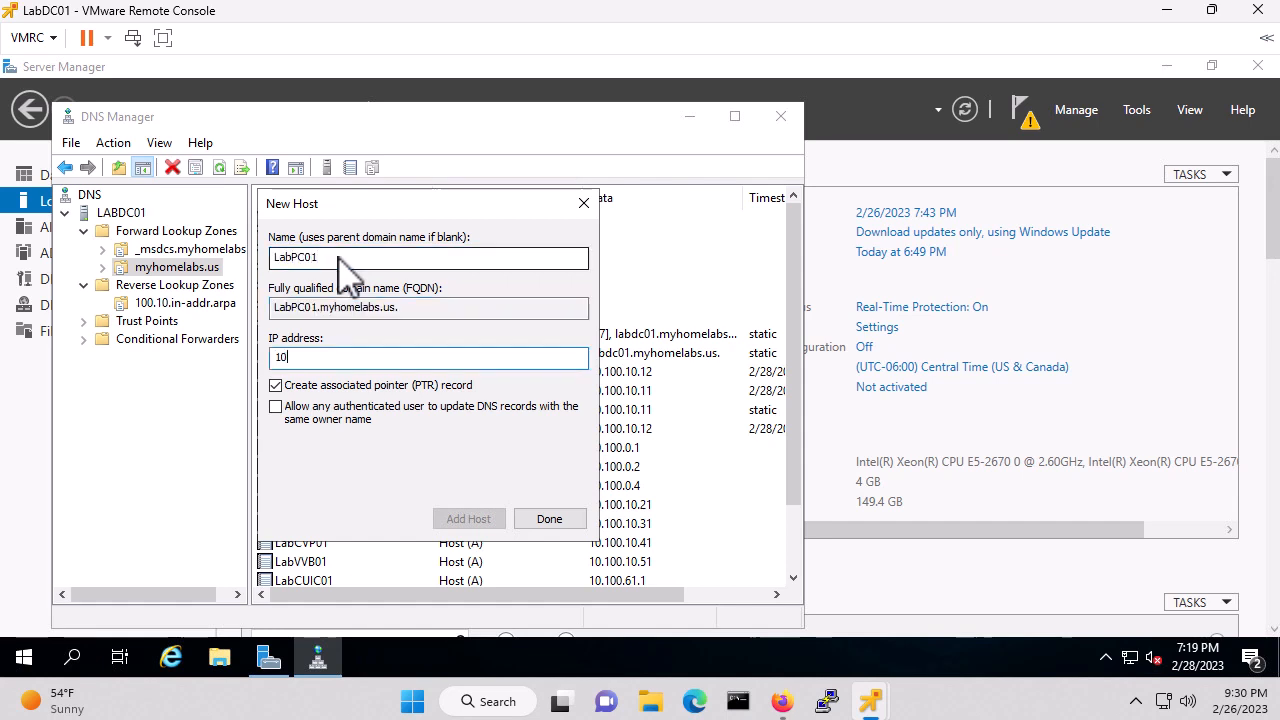
{"action": "type", "text": ".100.40.11"}
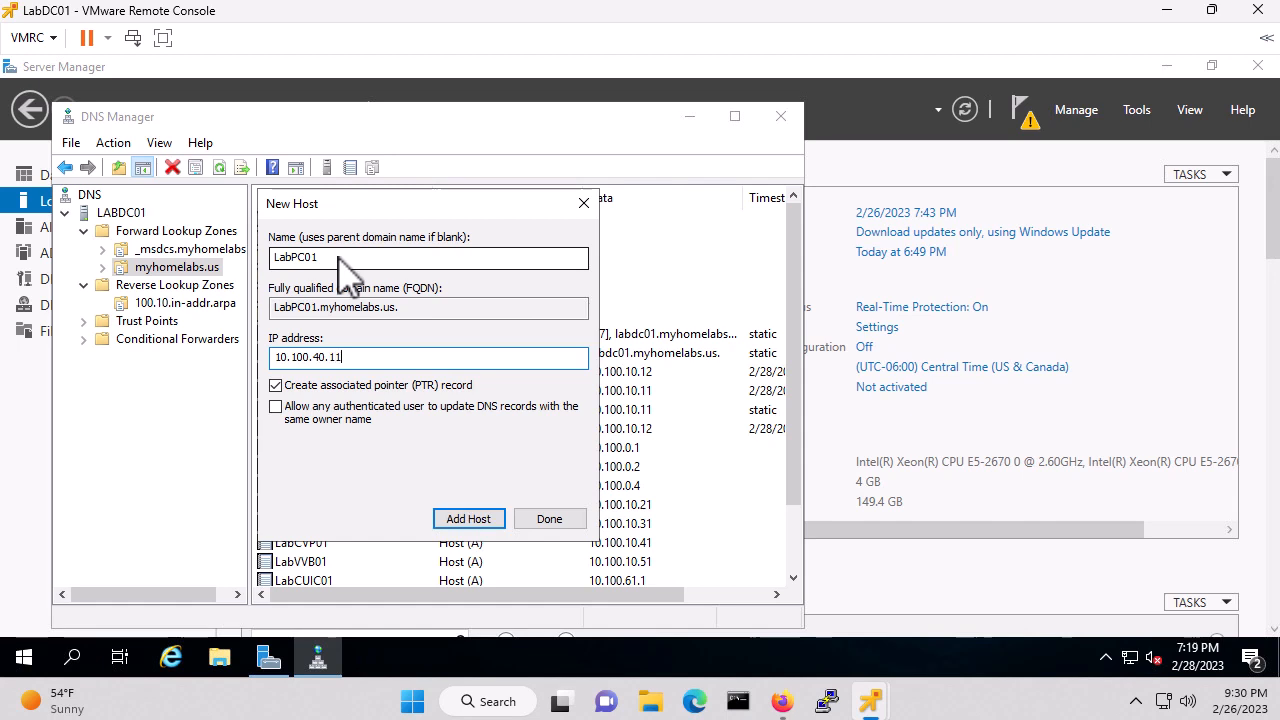
{"action": "left_click", "coordinate": [470, 521]}
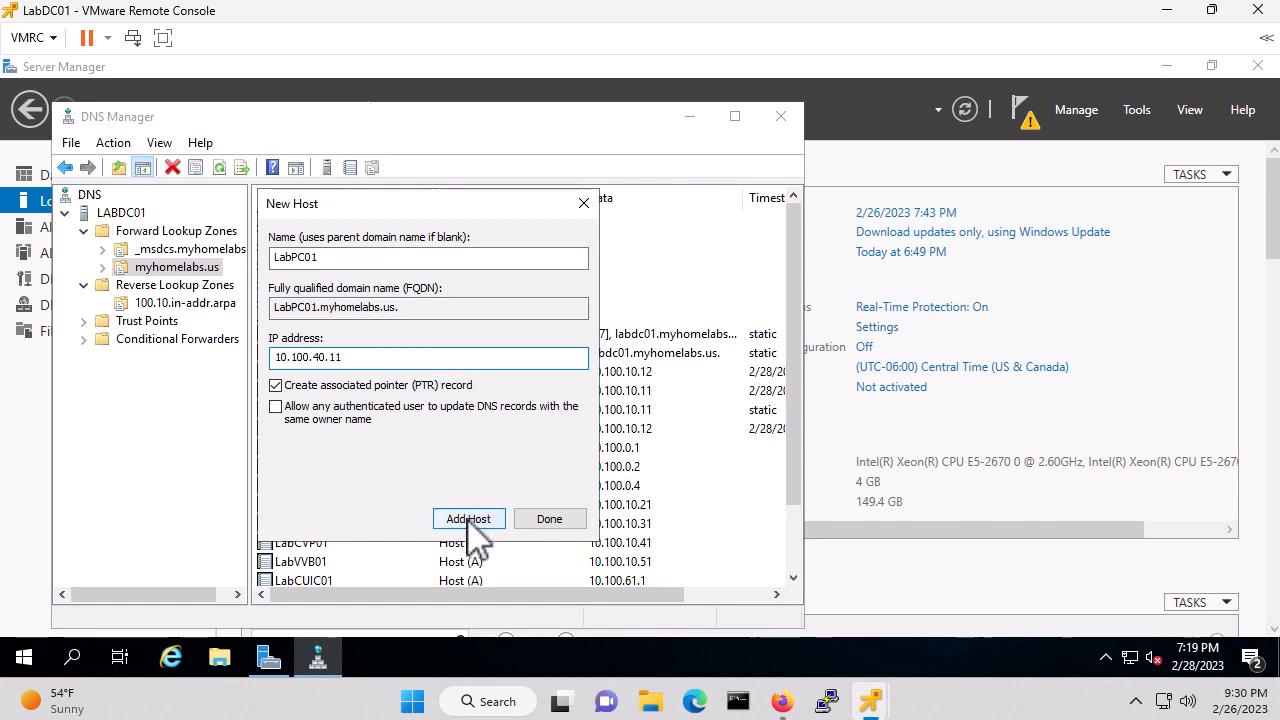
{"action": "left_click", "coordinate": [790, 430]}
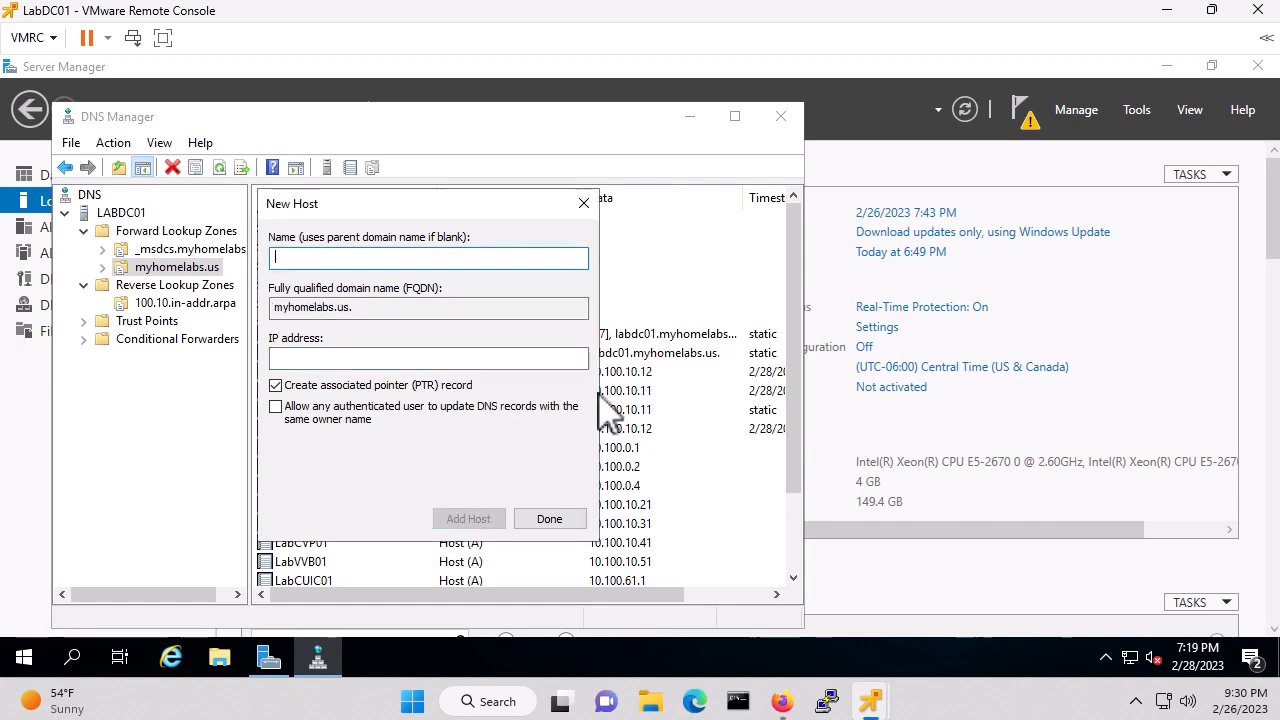
{"action": "type", "text": "LabPC02"}
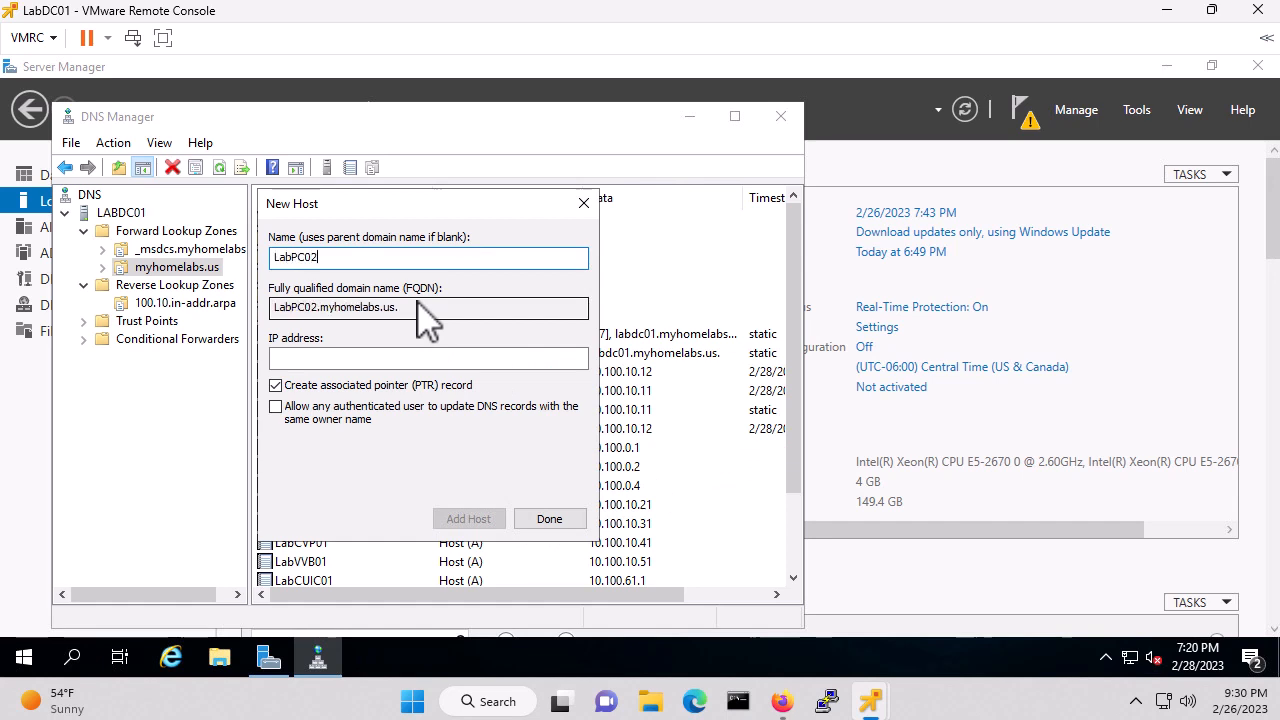
{"action": "key", "text": "Tab"}
{"action": "type", "text": "10."}
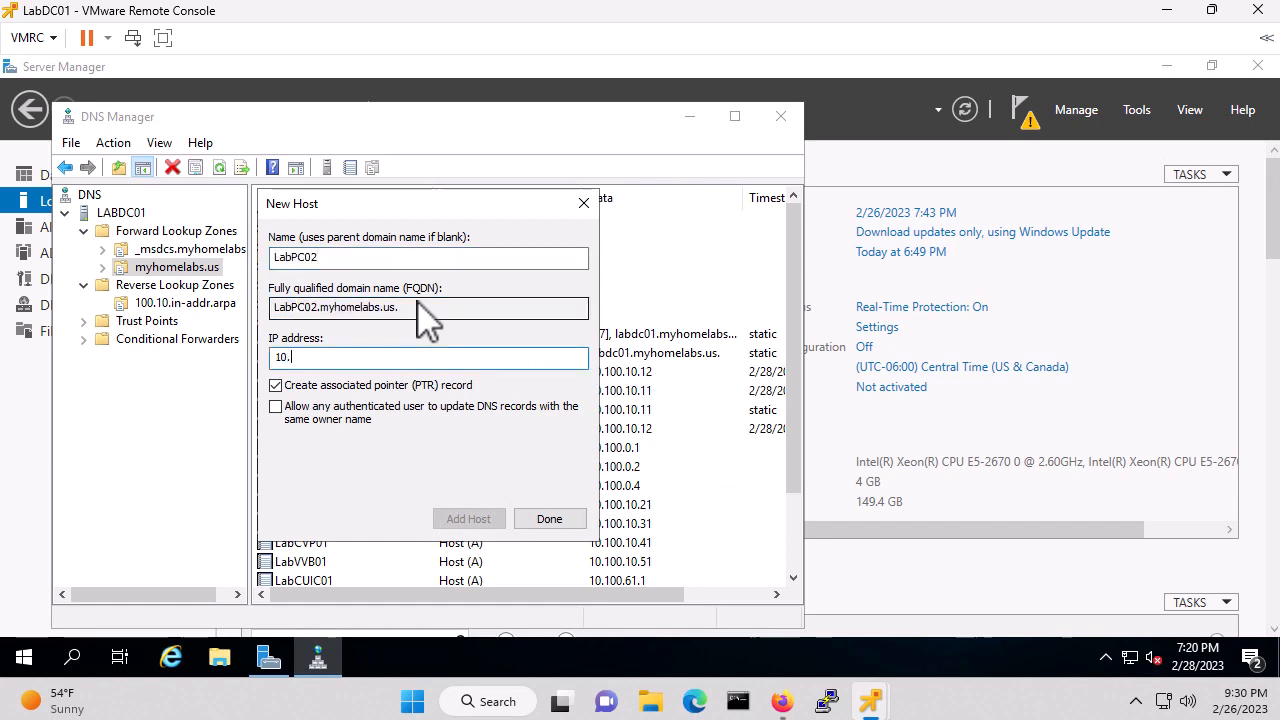
{"action": "type", "text": "100.40.12"}
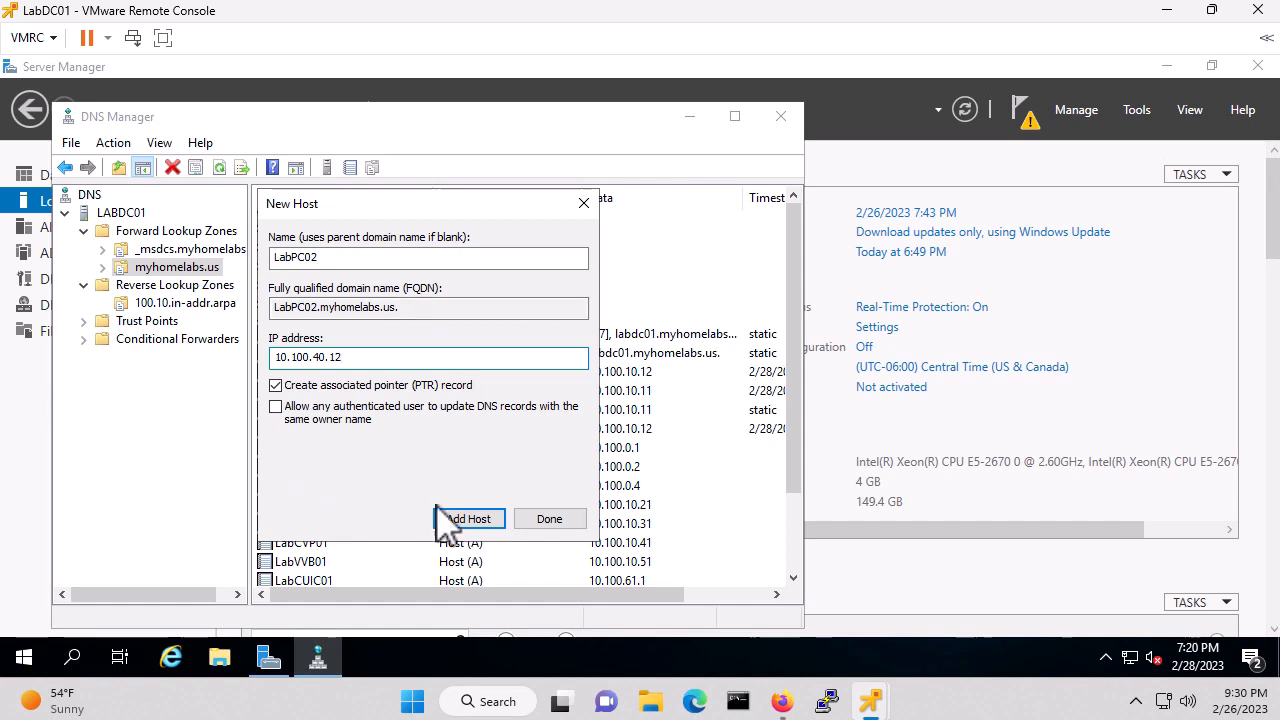
{"action": "left_click", "coordinate": [458, 518]}
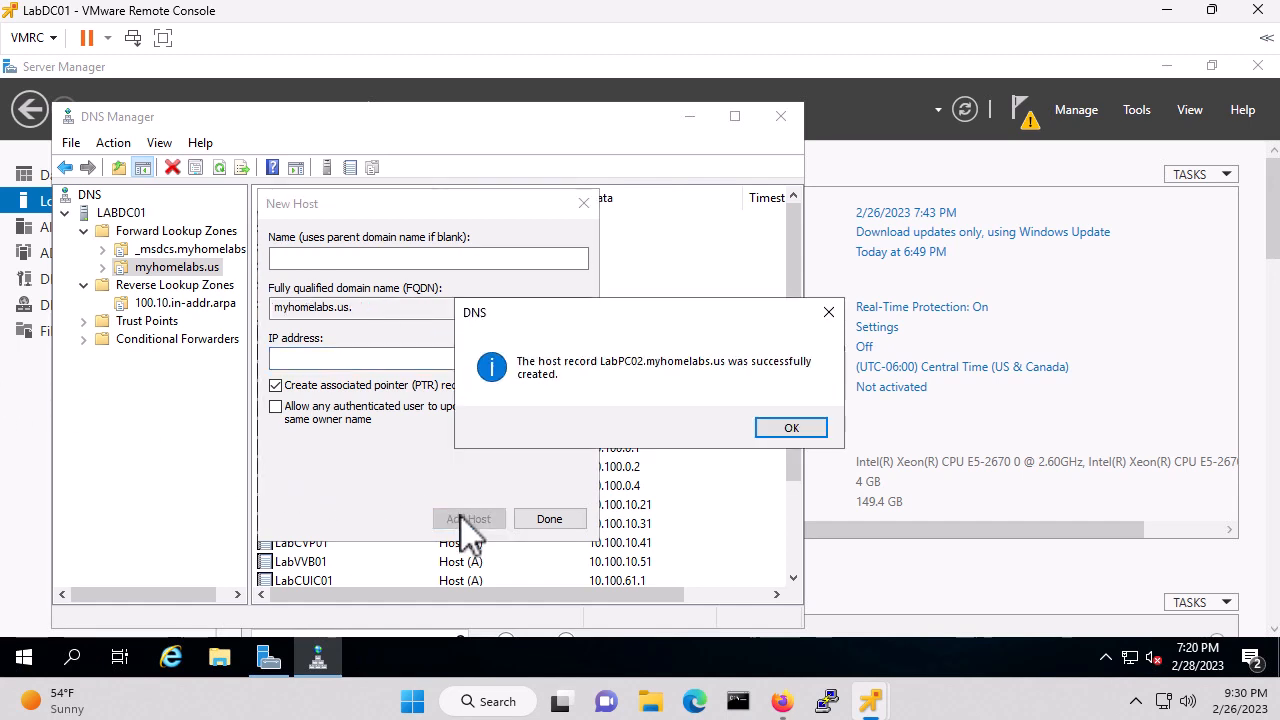
{"action": "left_click", "coordinate": [792, 428]}
{"action": "left_click", "coordinate": [556, 522]}
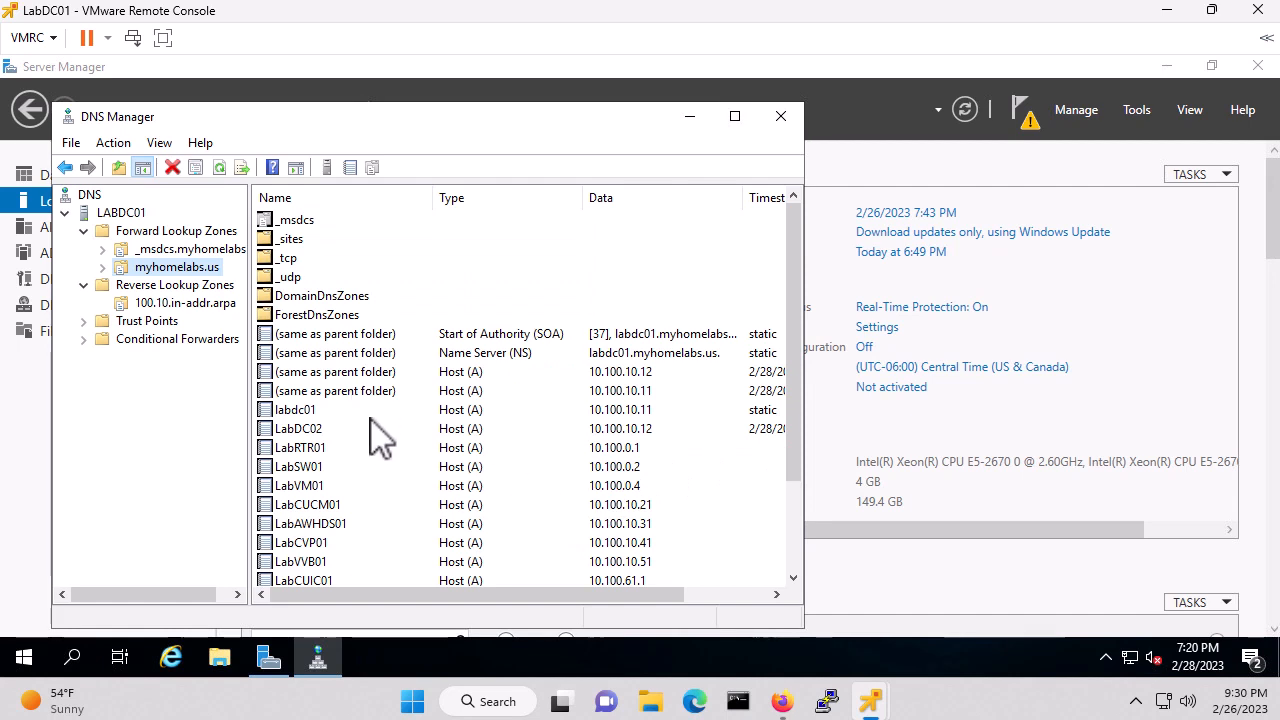
Review the new myhomelabs.us hosts, then refresh 100.10.in-addr.arpa to see their PTR records
{"action": "scroll", "coordinate": [380, 437], "scroll_direction": "down", "scroll_amount": 2}
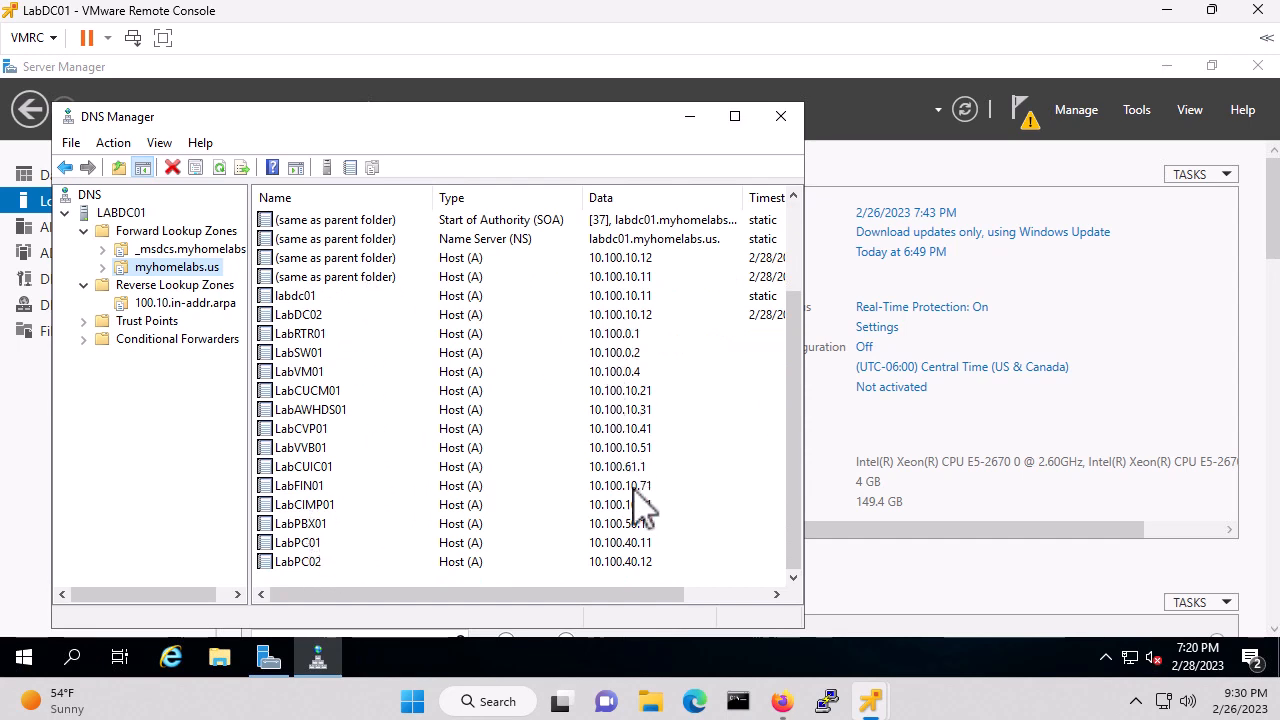
{"action": "left_click", "coordinate": [178, 304]}
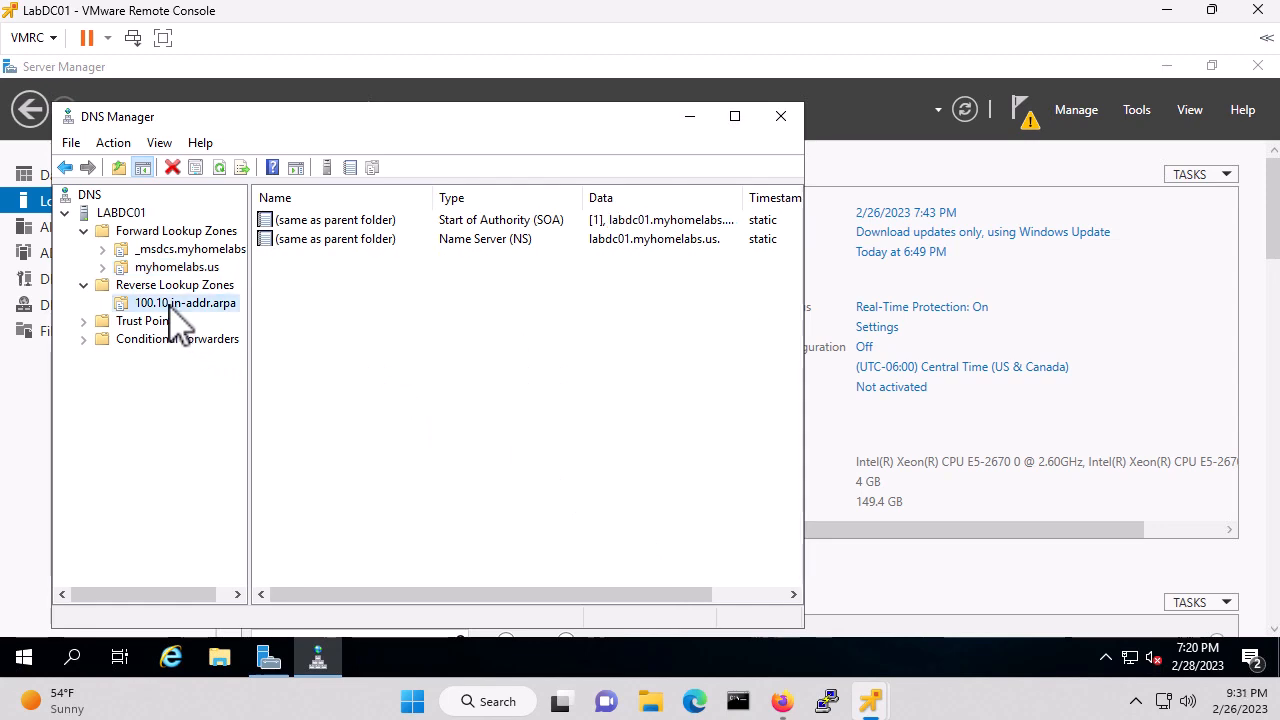
{"action": "key", "text": "F5"}
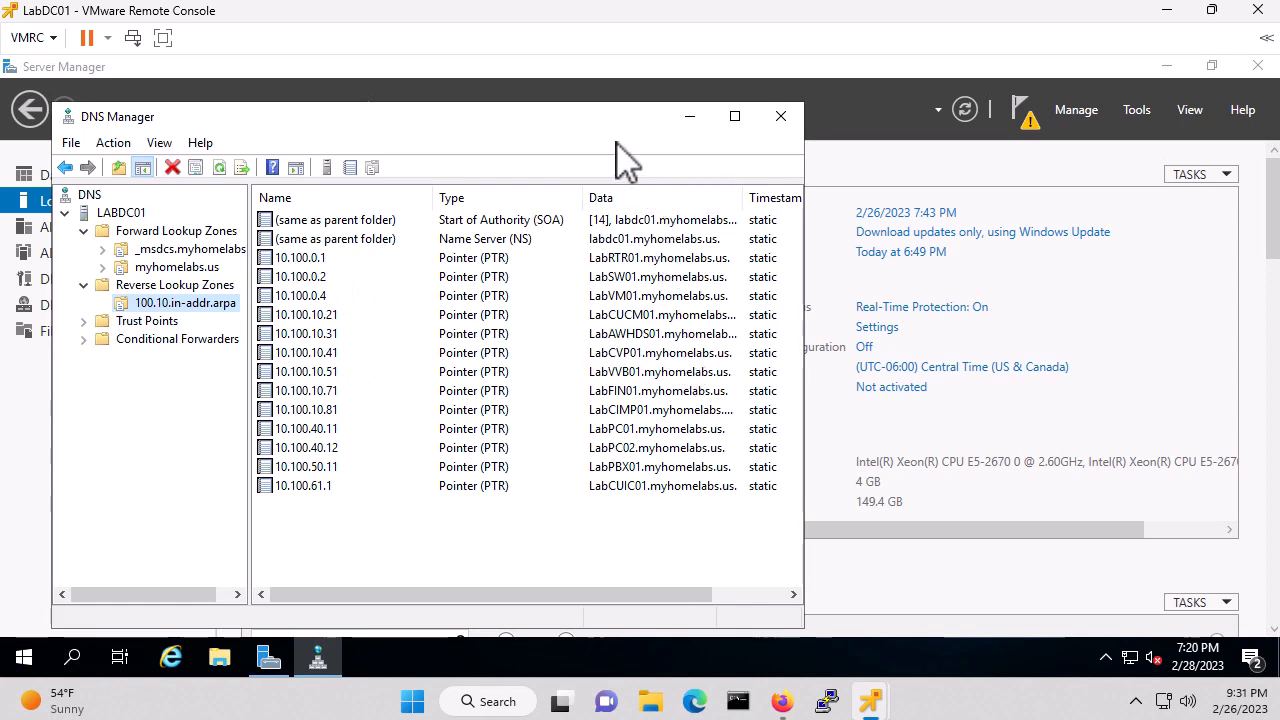
Close DNS Manager on LabDC01 and switch to the LabDC02 console
{"action": "left_click", "coordinate": [785, 127]}
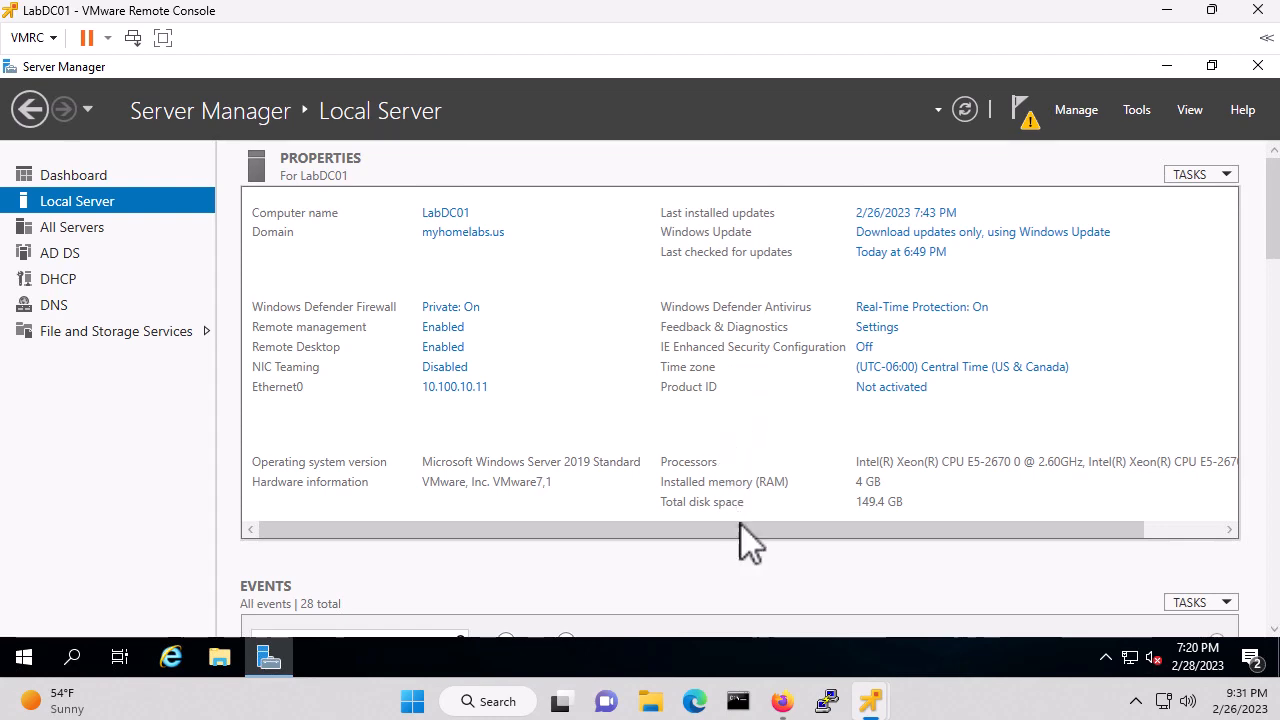
{"action": "mouse_move", "coordinate": [870, 703]}
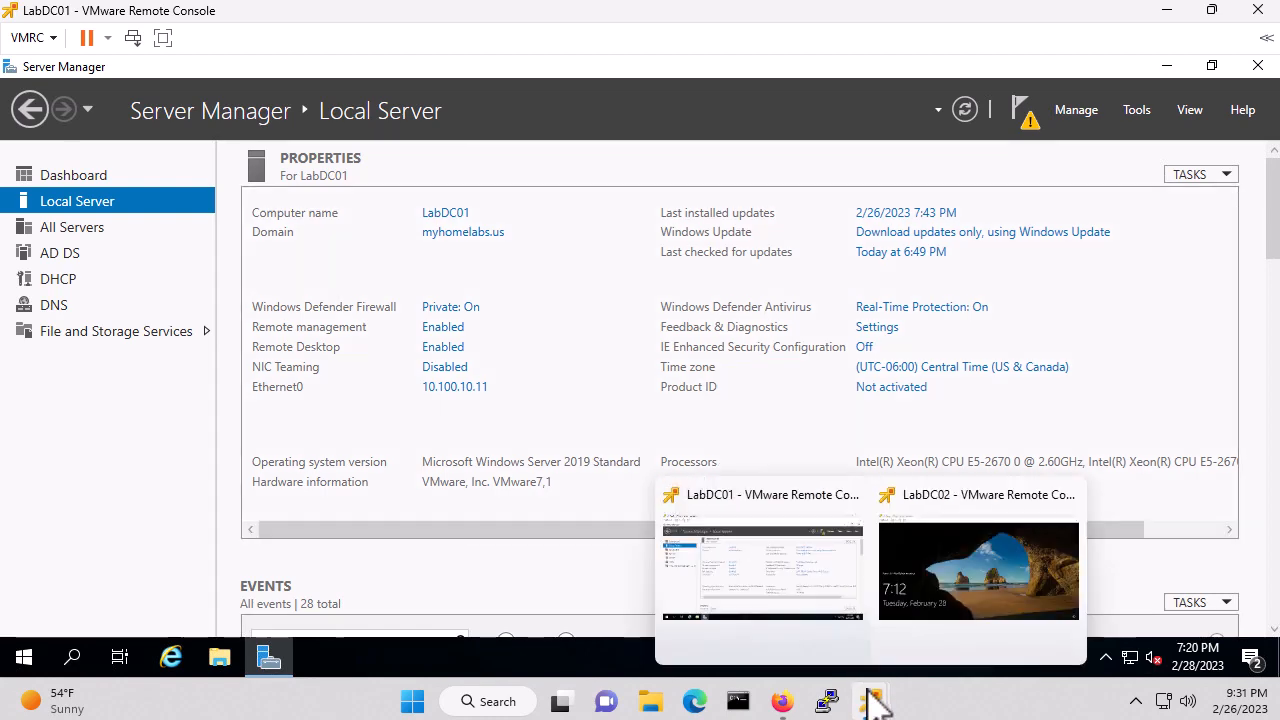
{"action": "left_click", "coordinate": [938, 503]}
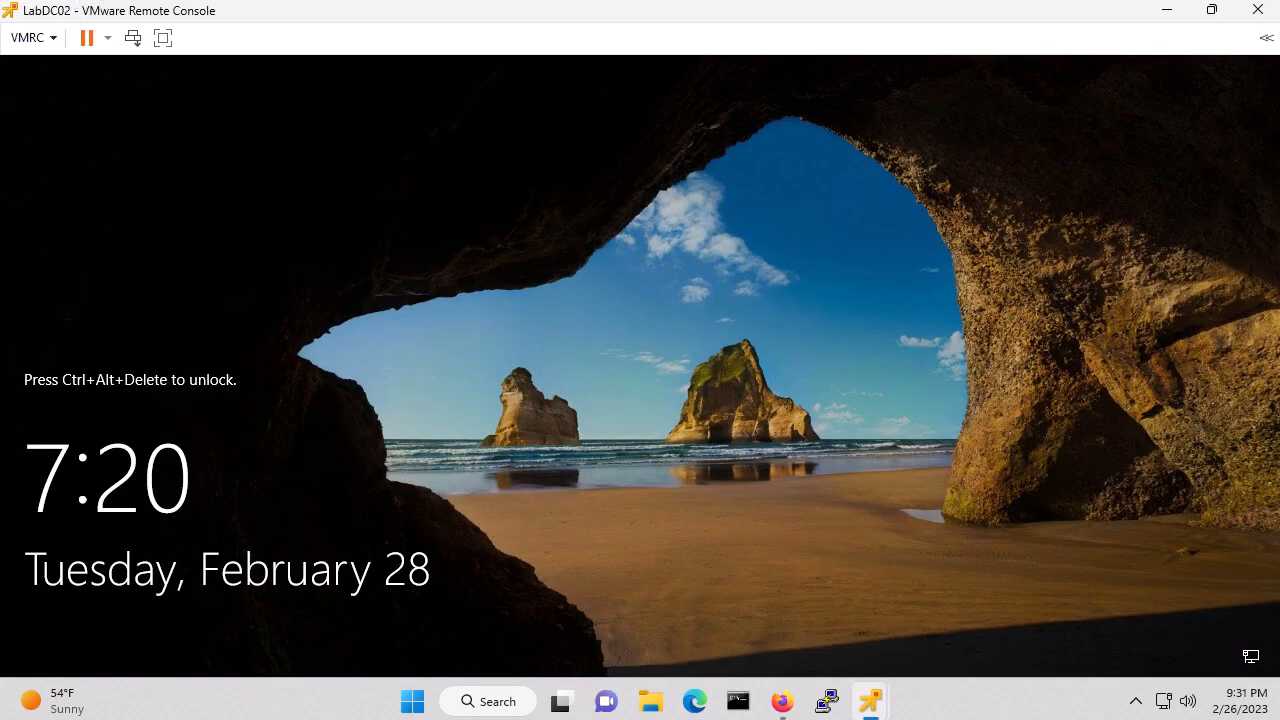
Send Ctrl+Alt+Del to LabDC02 and sign in with the administrator password
{"action": "left_click", "coordinate": [27, 40]}
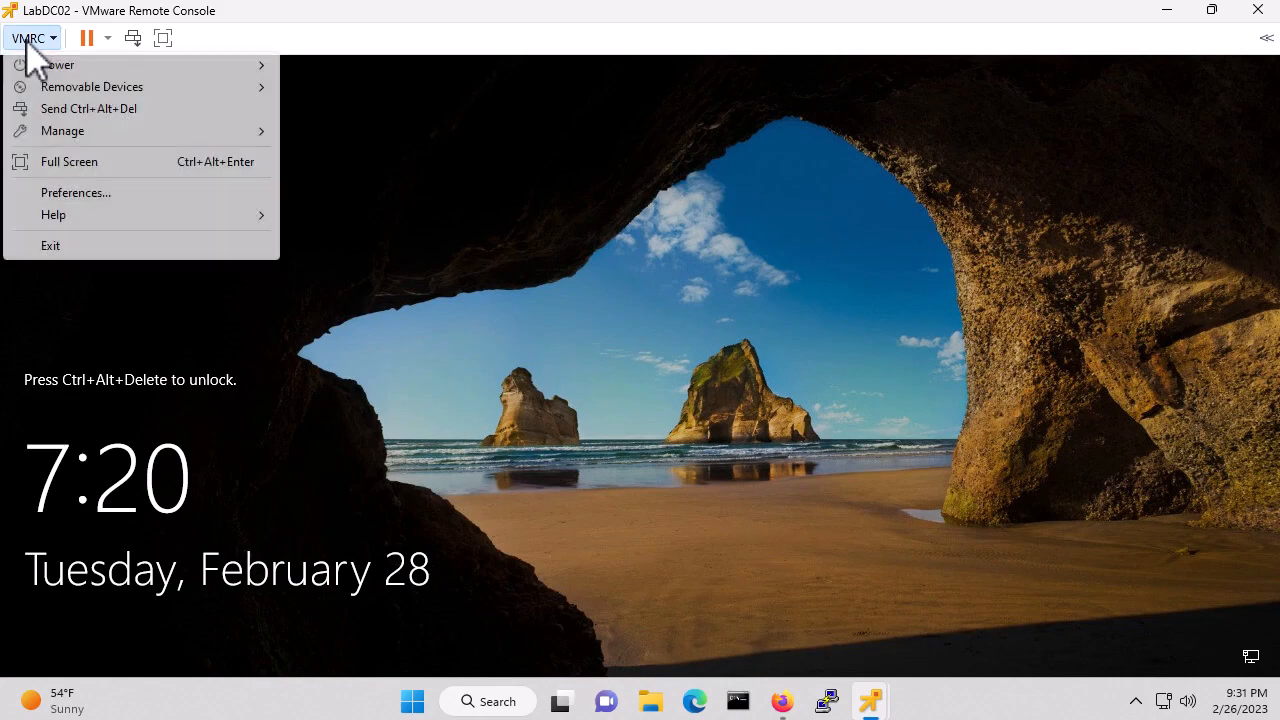
{"action": "left_click", "coordinate": [122, 109]}
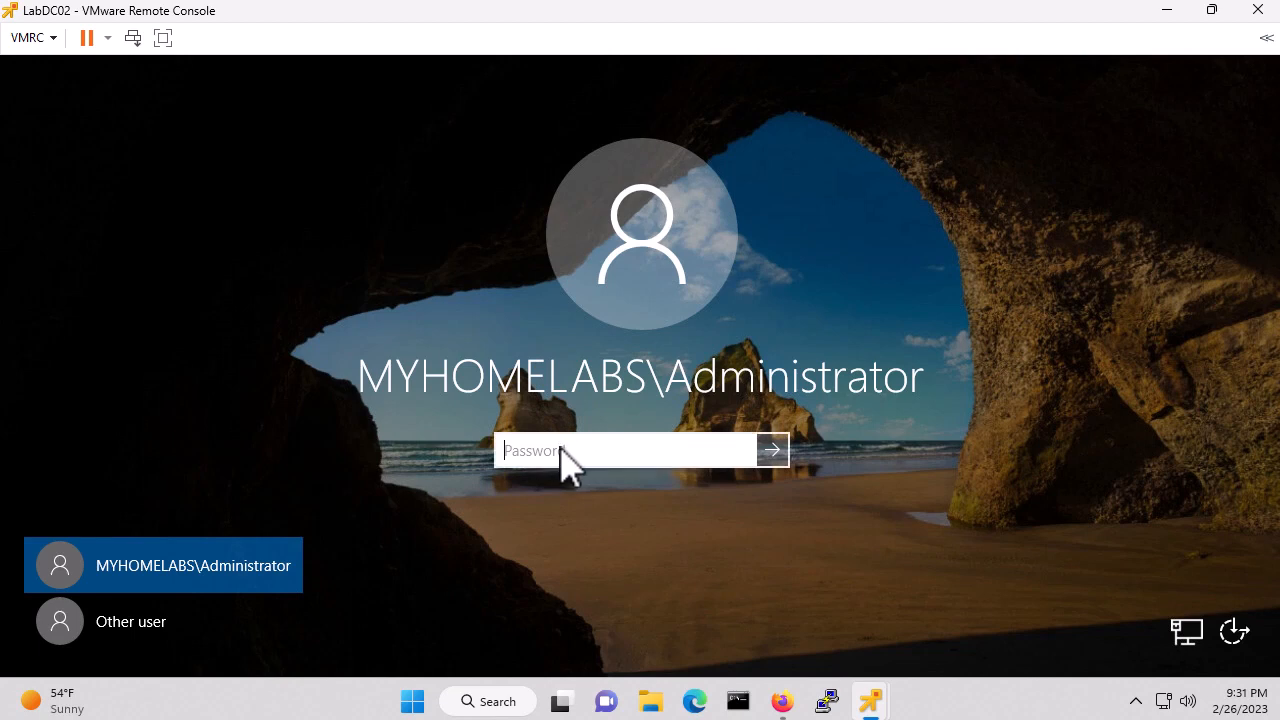
{"action": "type", "text": "P"}
{"action": "key", "text": "Return"}
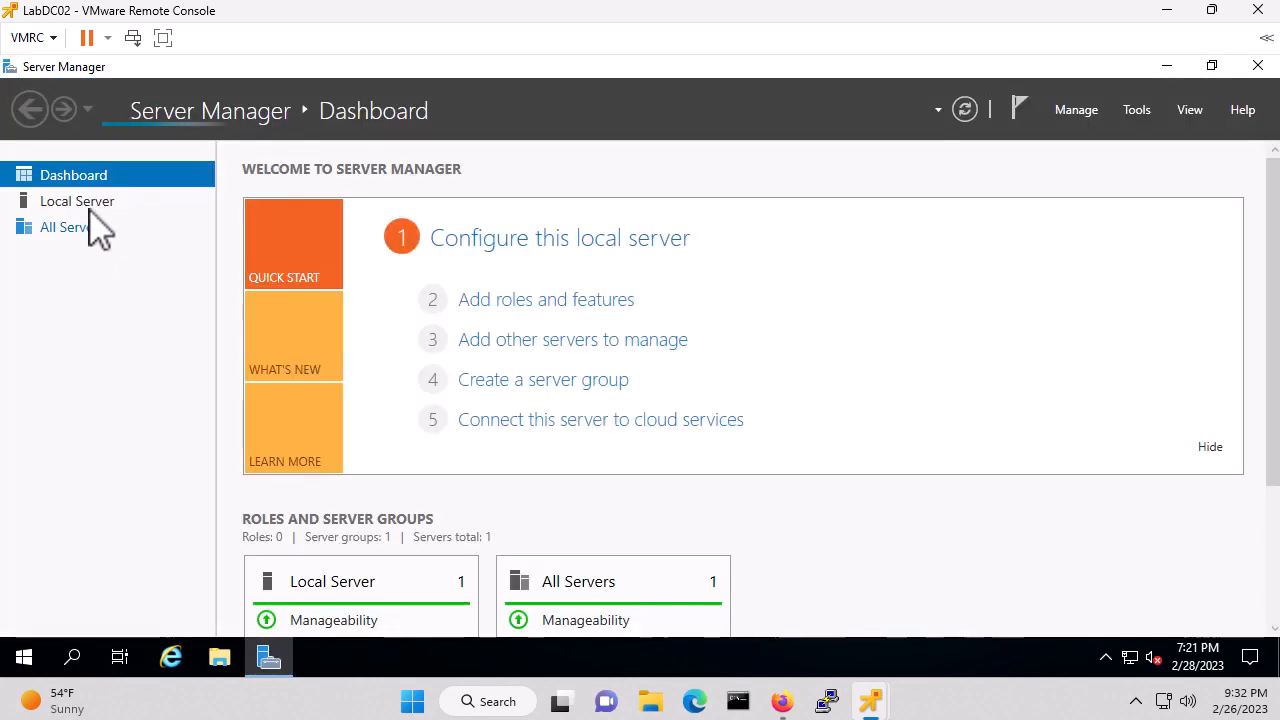
Launch DNS Manager on LabDC02 from Server Manager and expand the LABDC02 server
{"action": "left_click", "coordinate": [84, 208]}
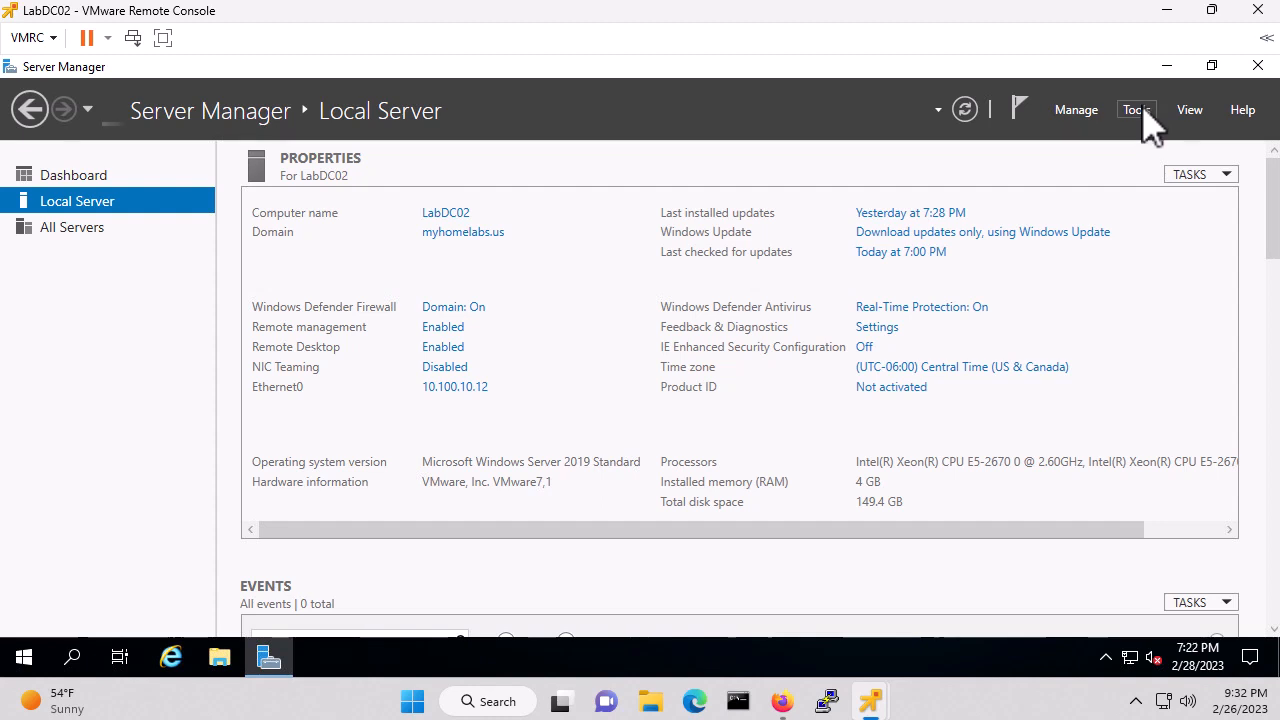
{"action": "left_click", "coordinate": [1143, 112]}
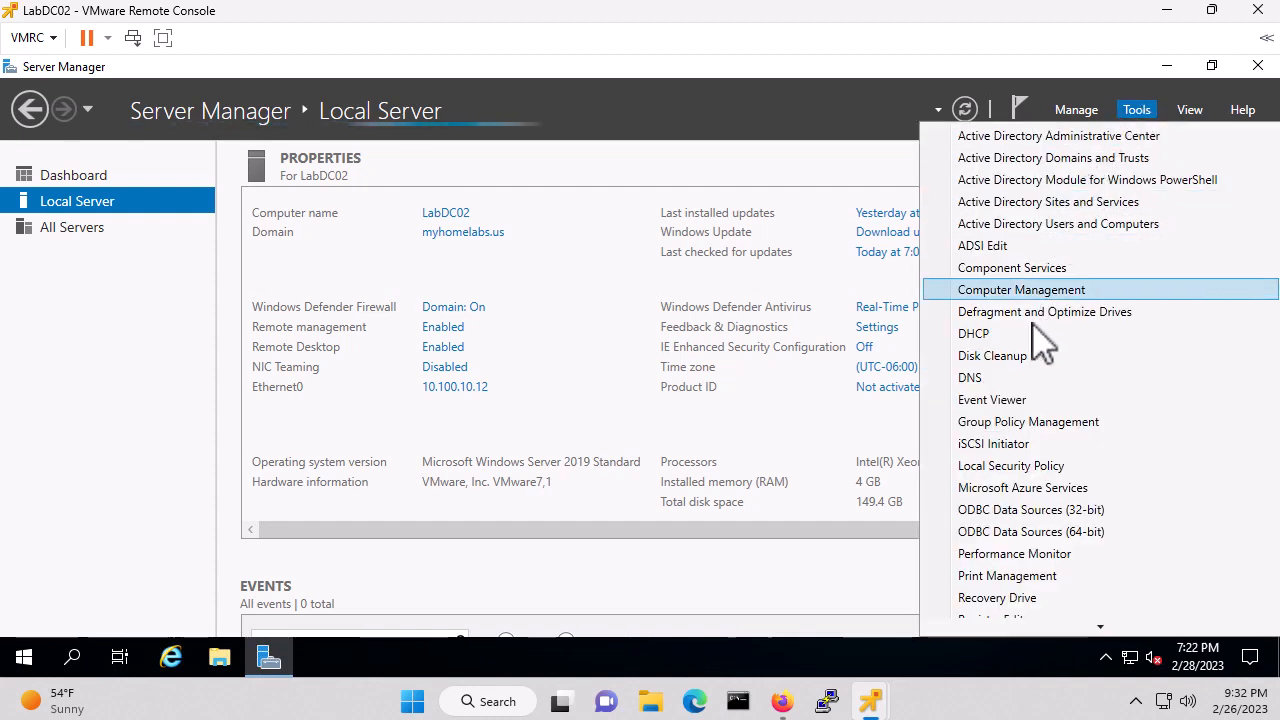
{"action": "left_click", "coordinate": [988, 377]}
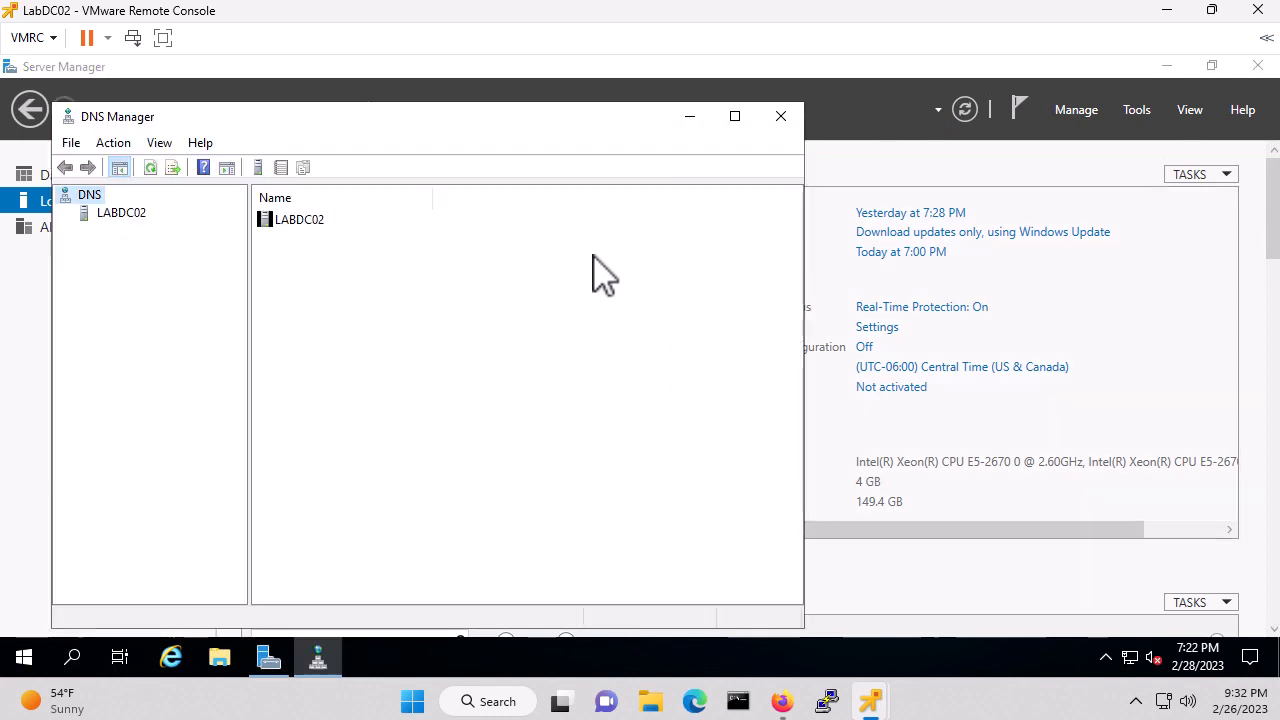
{"action": "left_click", "coordinate": [121, 214]}
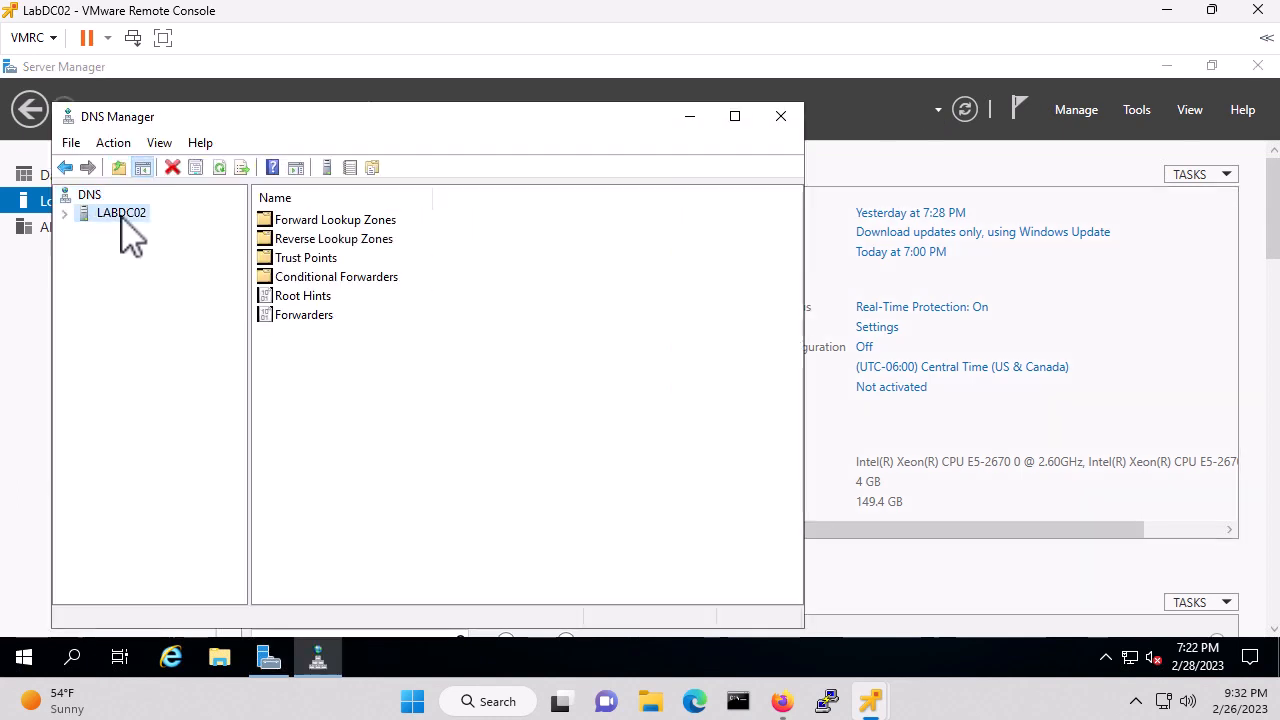
{"action": "left_click", "coordinate": [64, 213]}
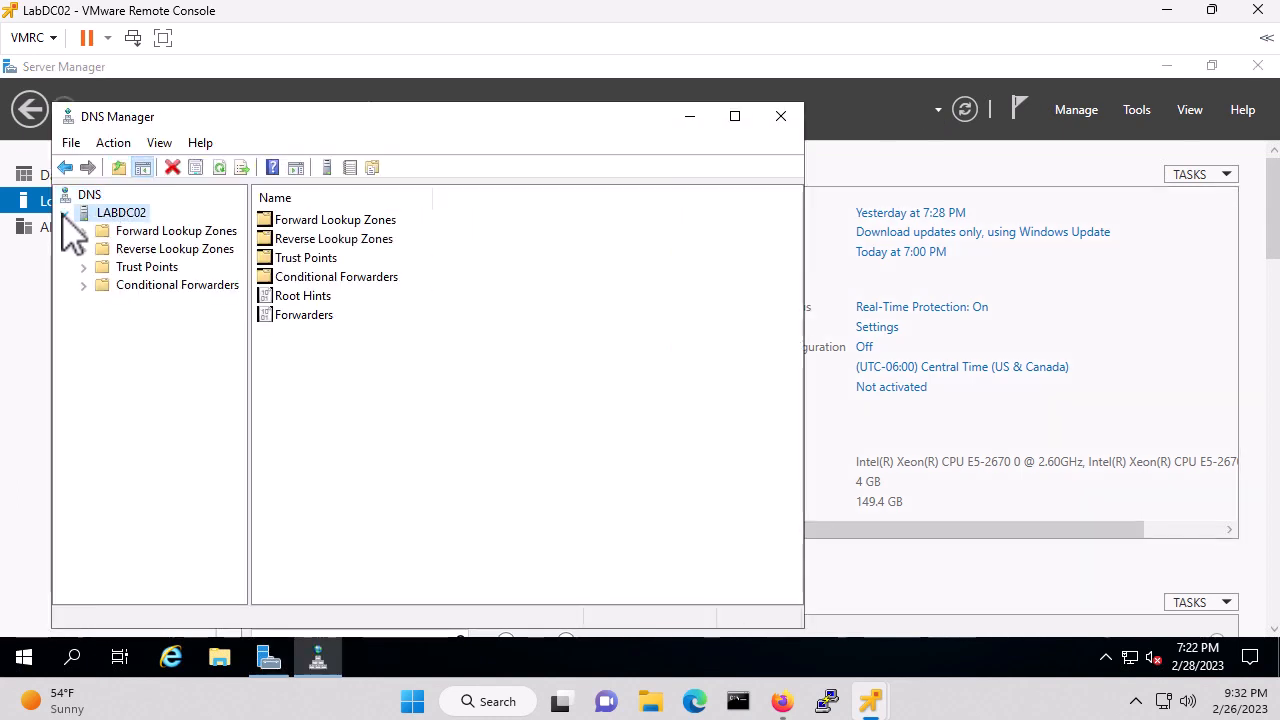
Verify replicated records in 100.10.in-addr.arpa and myhomelabs.us, then close DNS Manager and Server Manager
{"action": "double_click", "coordinate": [102, 249]}
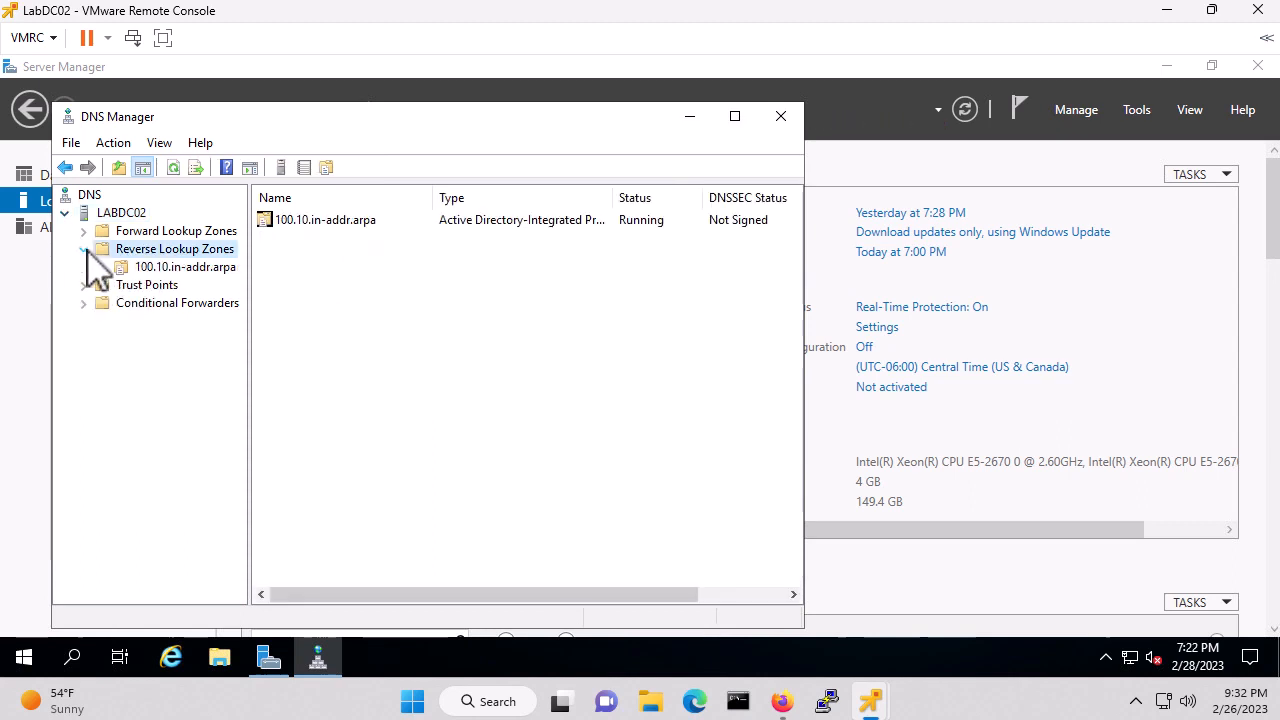
{"action": "left_click", "coordinate": [200, 267]}
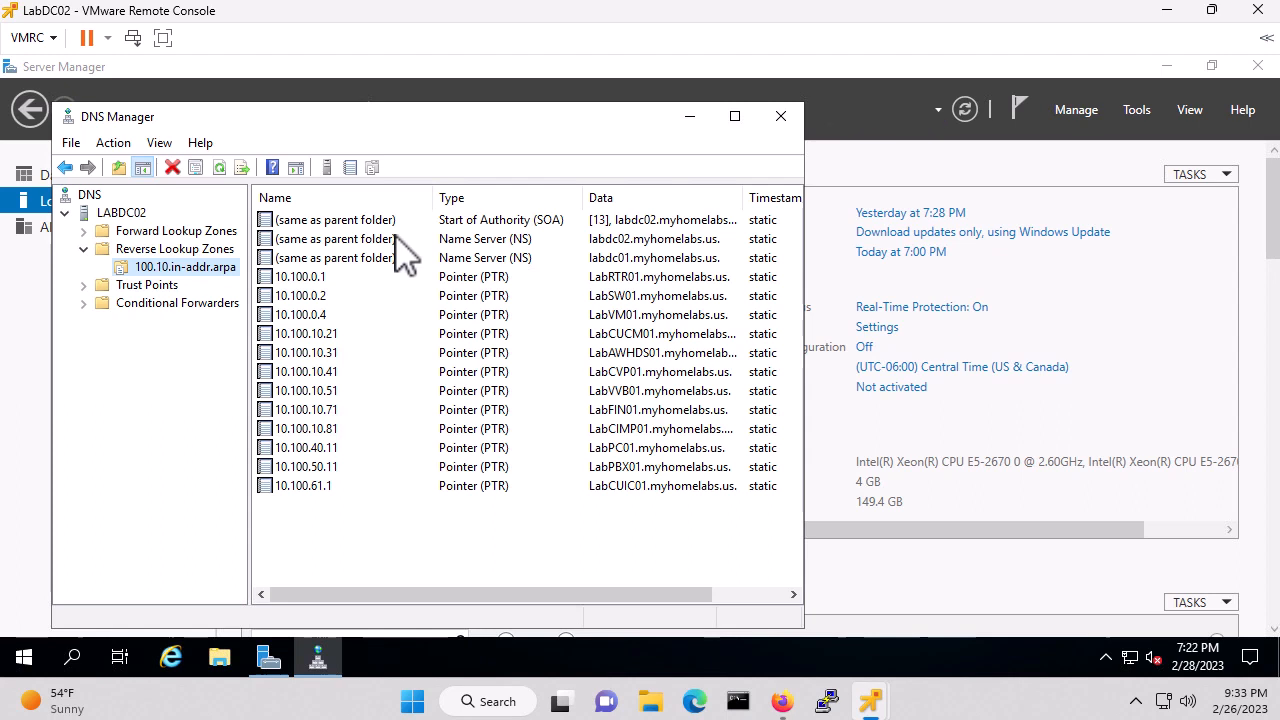
{"action": "left_click", "coordinate": [84, 232]}
{"action": "left_click", "coordinate": [172, 268]}
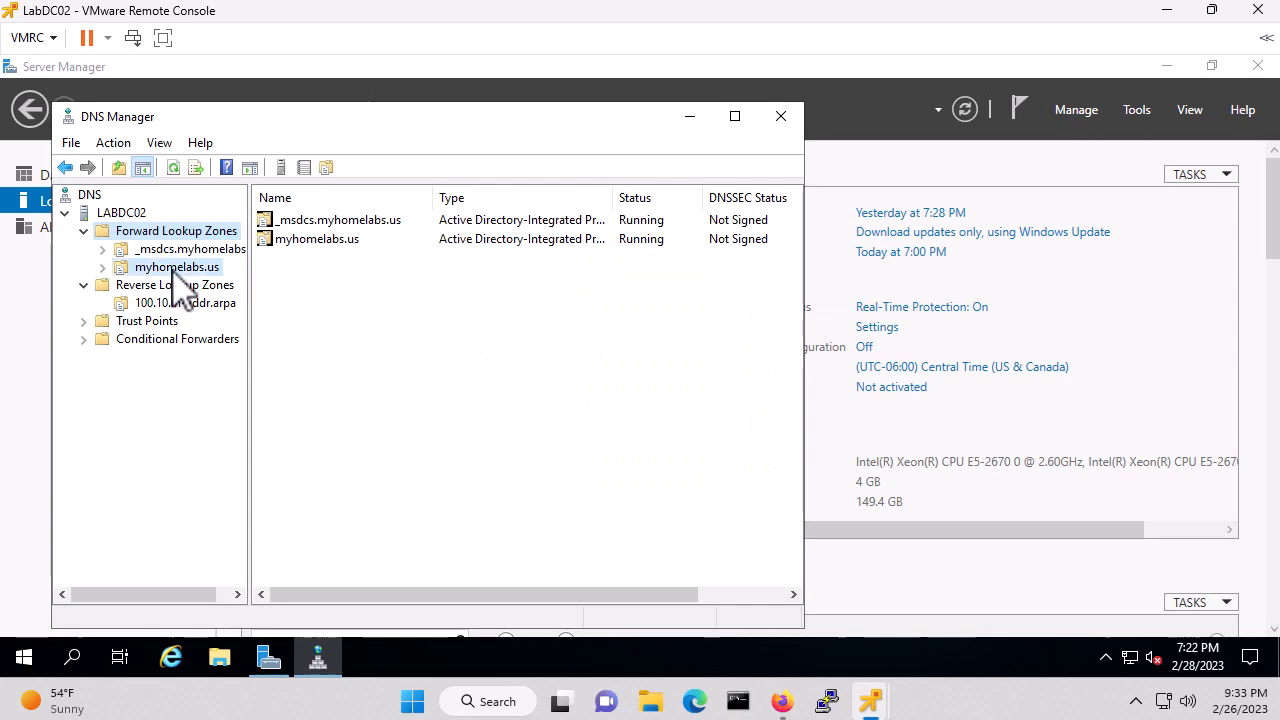
{"action": "scroll", "coordinate": [520, 340], "scroll_direction": "down", "scroll_amount": 2}
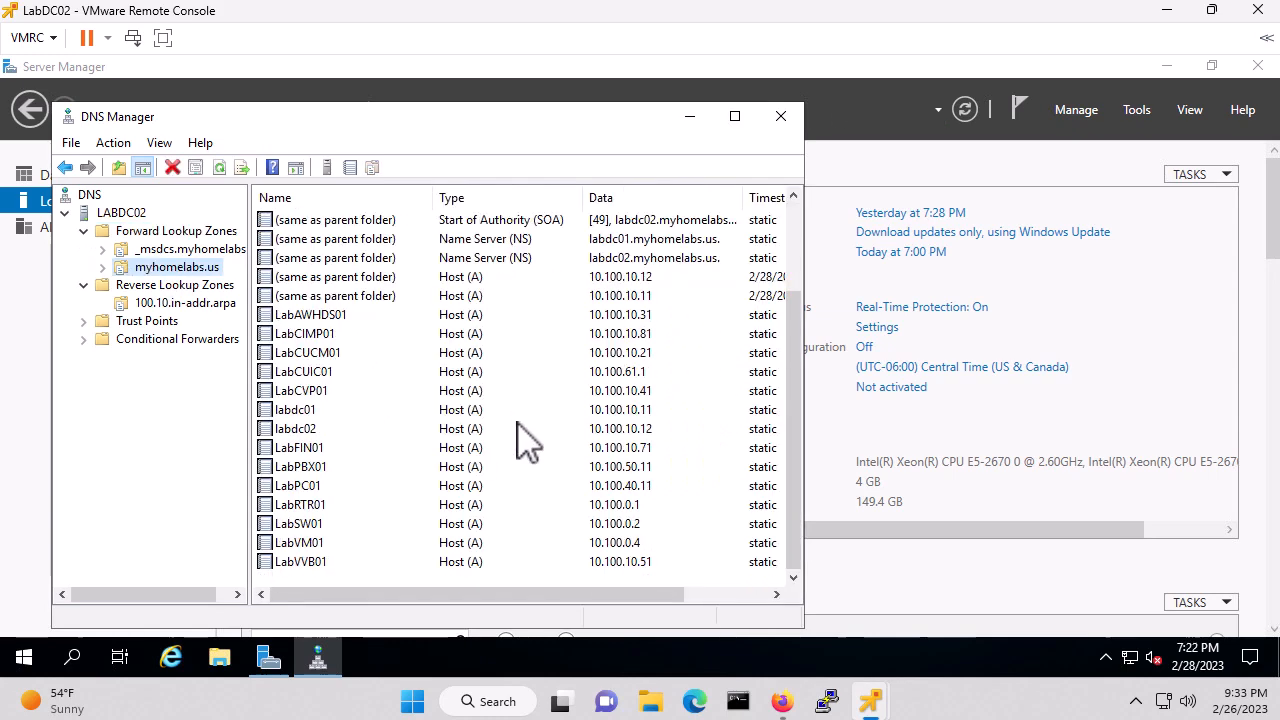
{"action": "scroll", "coordinate": [520, 437], "scroll_direction": "up", "scroll_amount": 2}
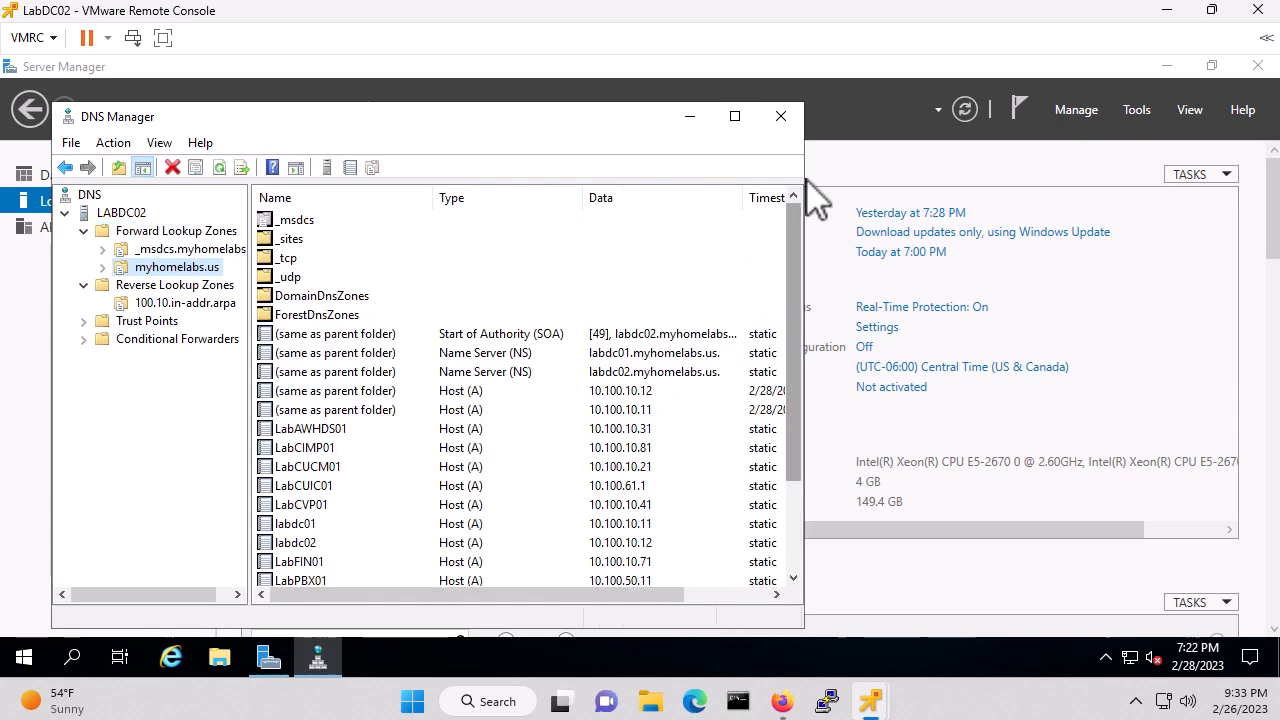
{"action": "left_click", "coordinate": [782, 122]}
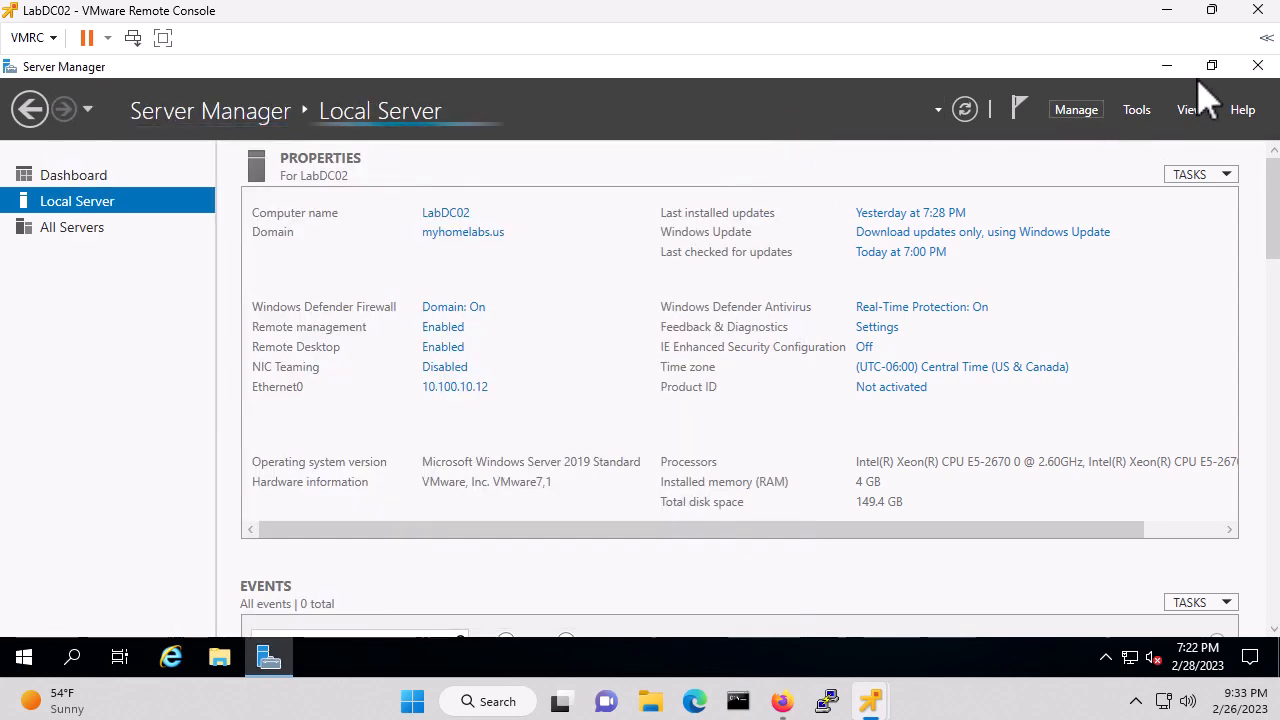
{"action": "left_click", "coordinate": [1262, 72]}
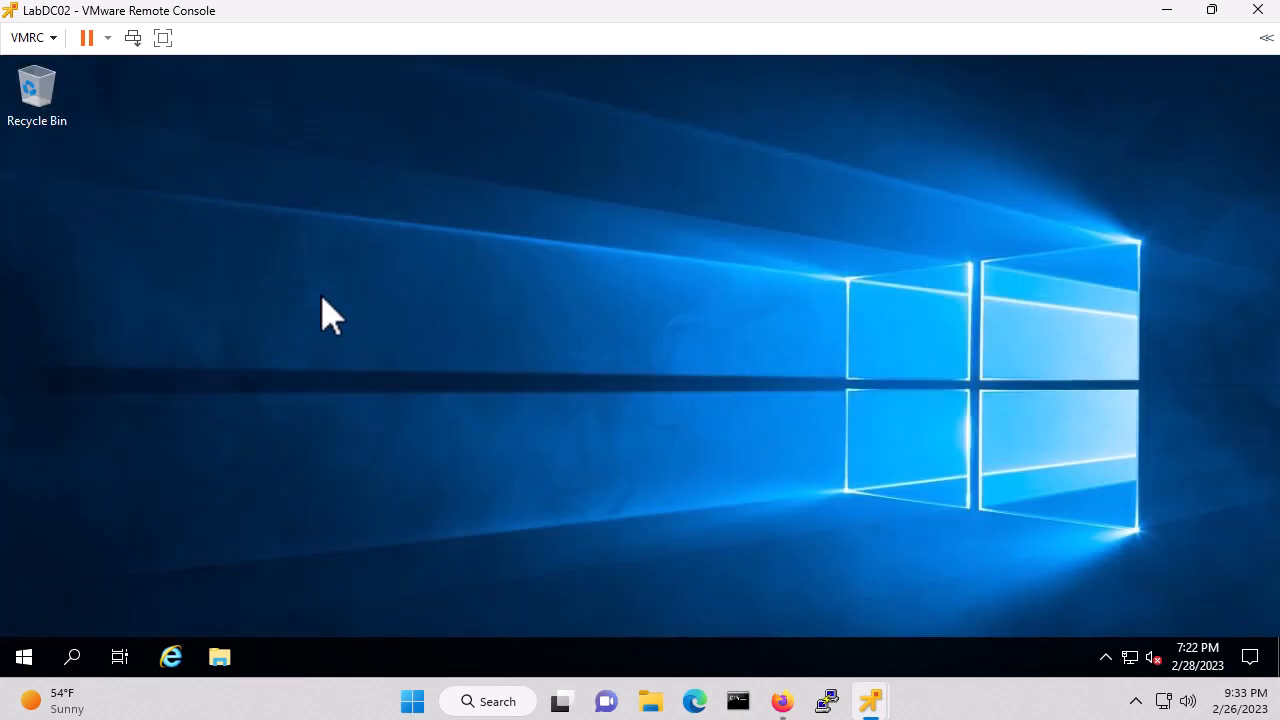